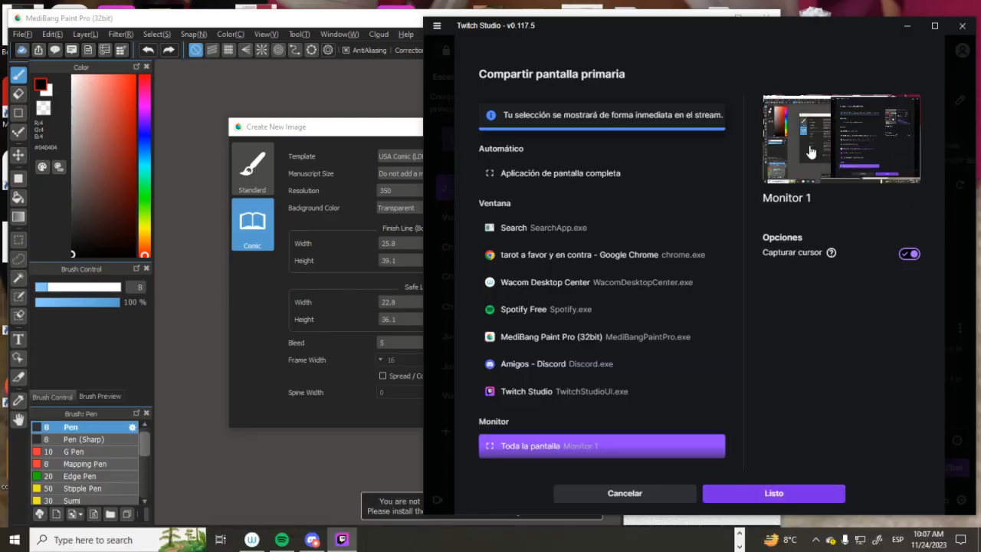
Step: Confirm sharing the whole Monitor 1 screen on the stream and switch to MediBang Paint Pro in a maximized window
left_click(774, 494)
left_click(273, 395)
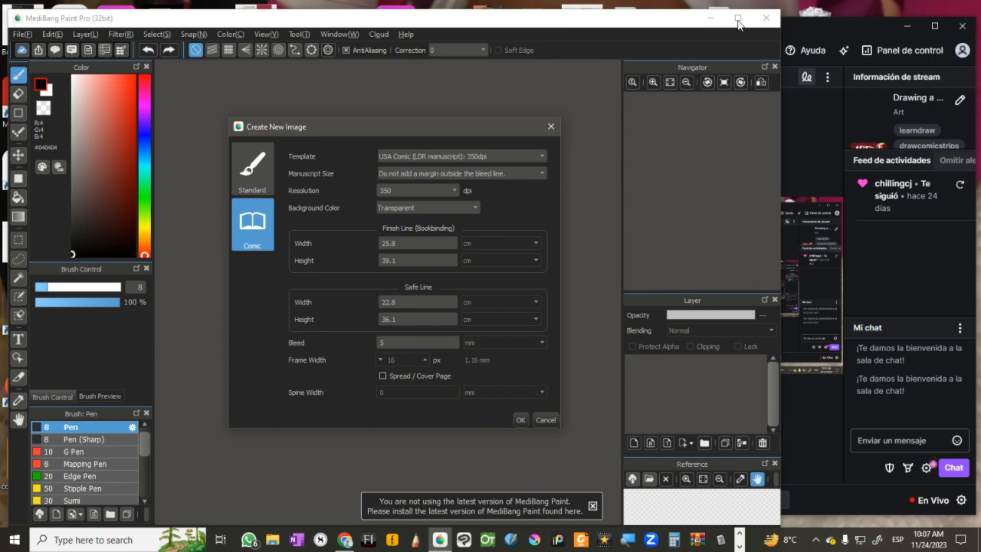
left_click(546, 419)
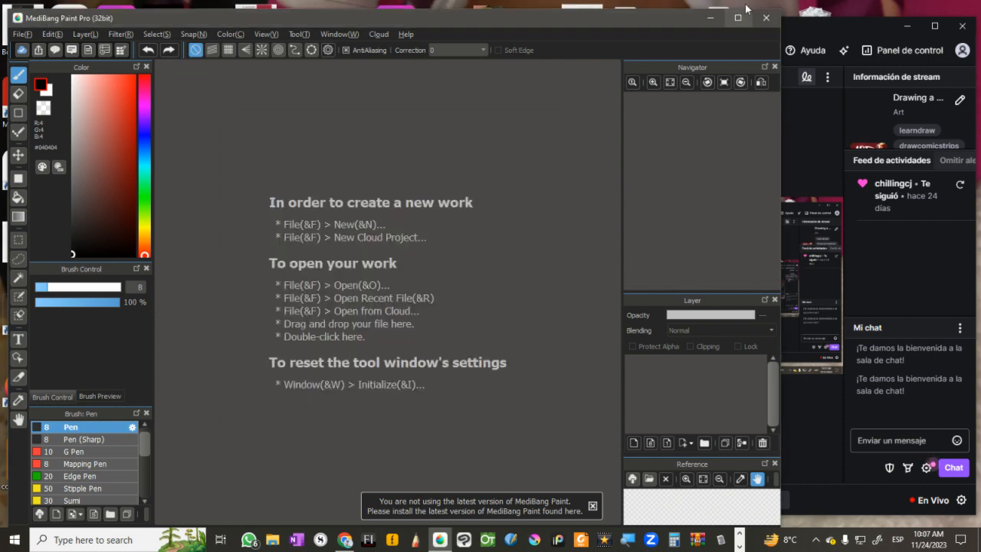
left_click(742, 23)
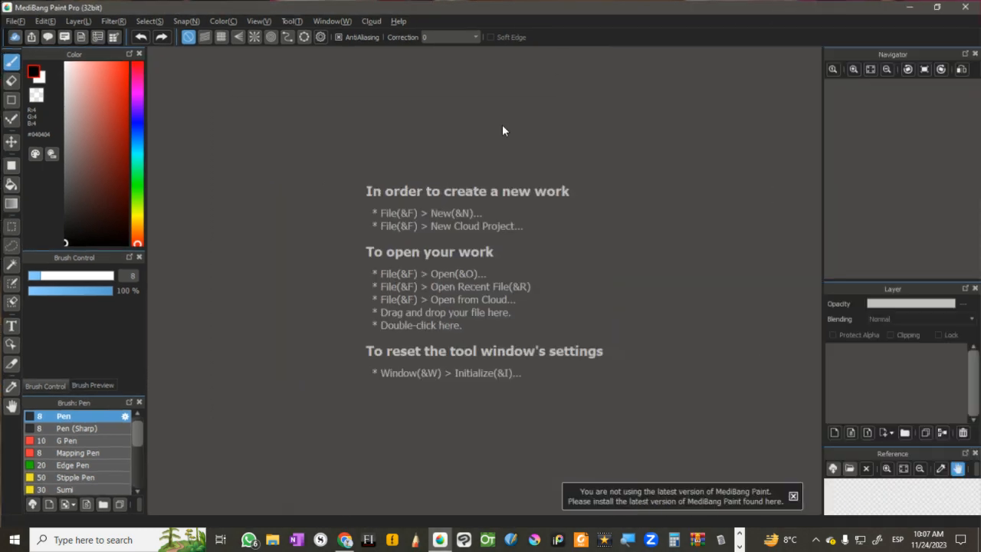
Step: Create a new standard image of 25.7 × 36.4 cm at 350 dpi with a transparent background and a color initial layer
left_click(13, 22)
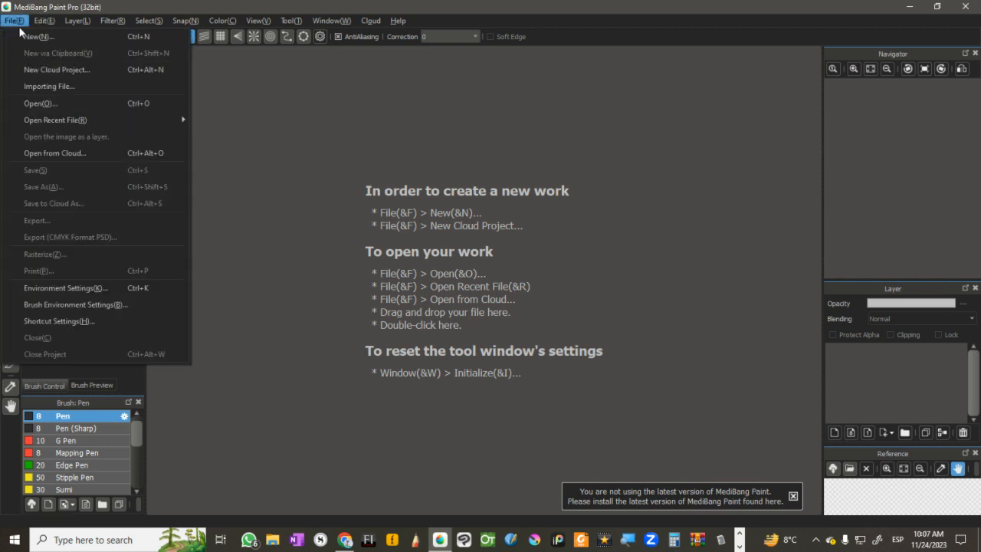
left_click(29, 37)
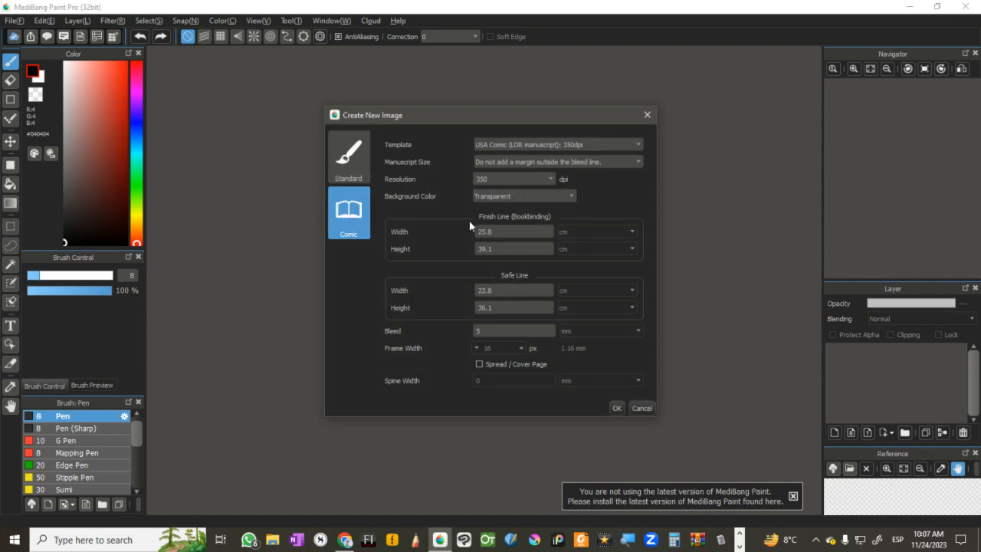
left_click(356, 169)
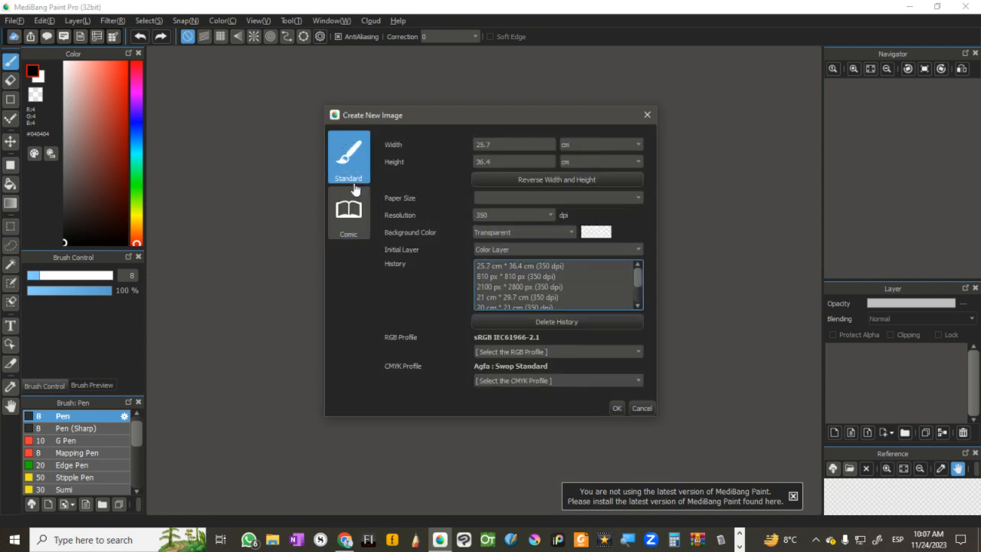
left_click(355, 220)
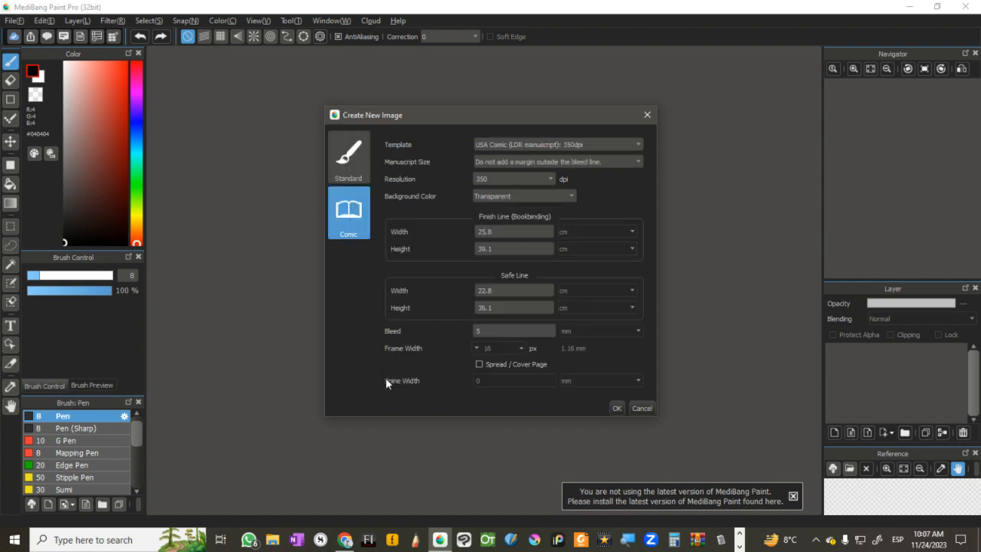
left_click(354, 170)
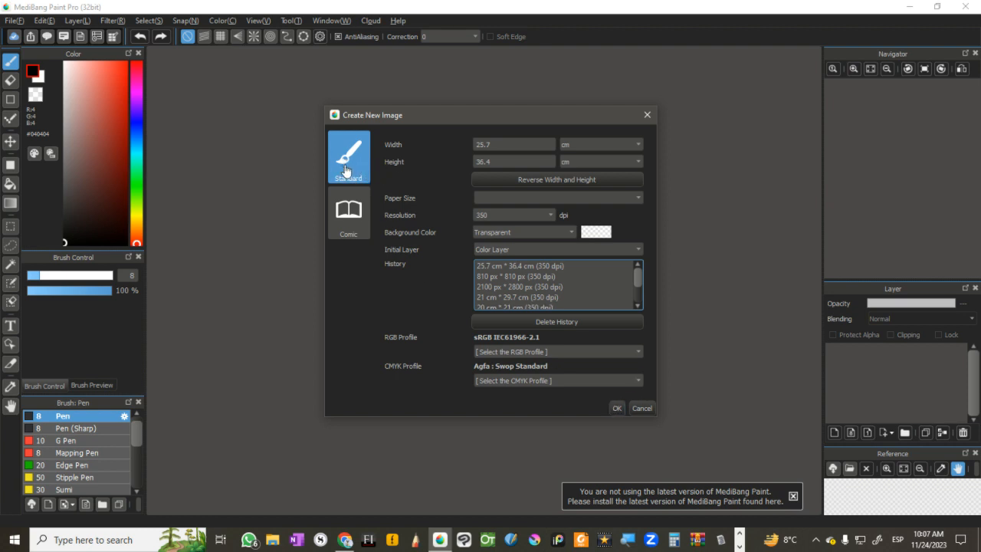
left_click(616, 408)
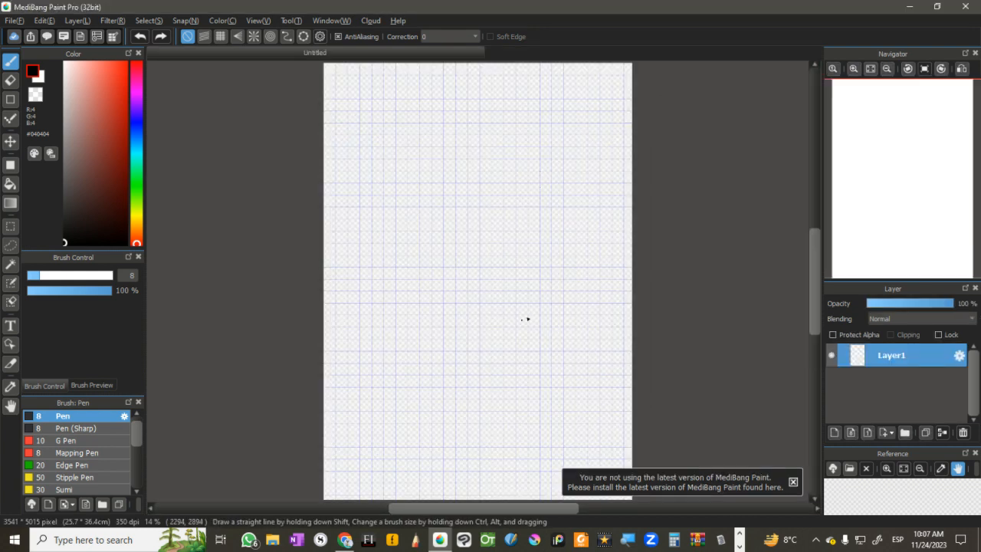
Step: Open the most recent manga project "Bullet" from the cloud artwork list and hide its page overview
left_click(113, 36)
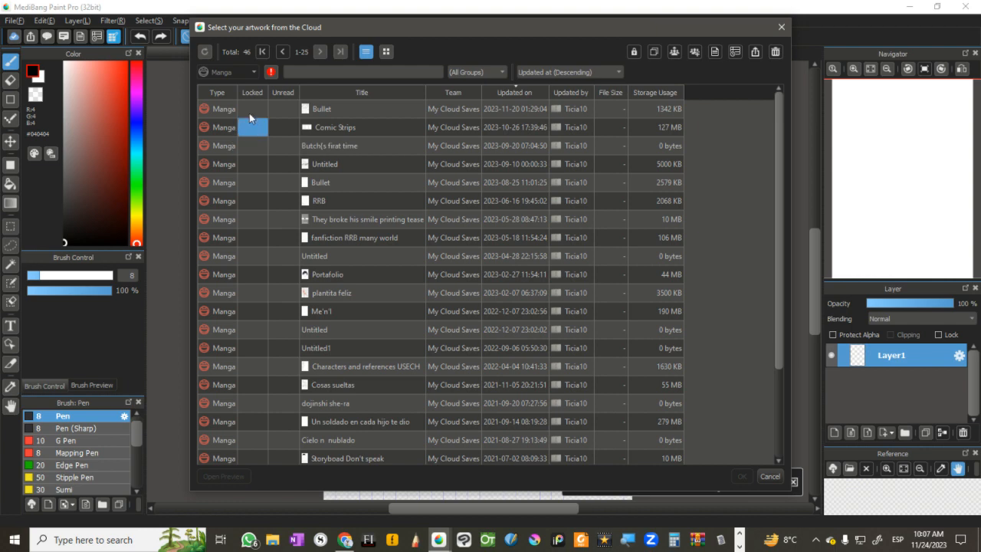
left_click(330, 110)
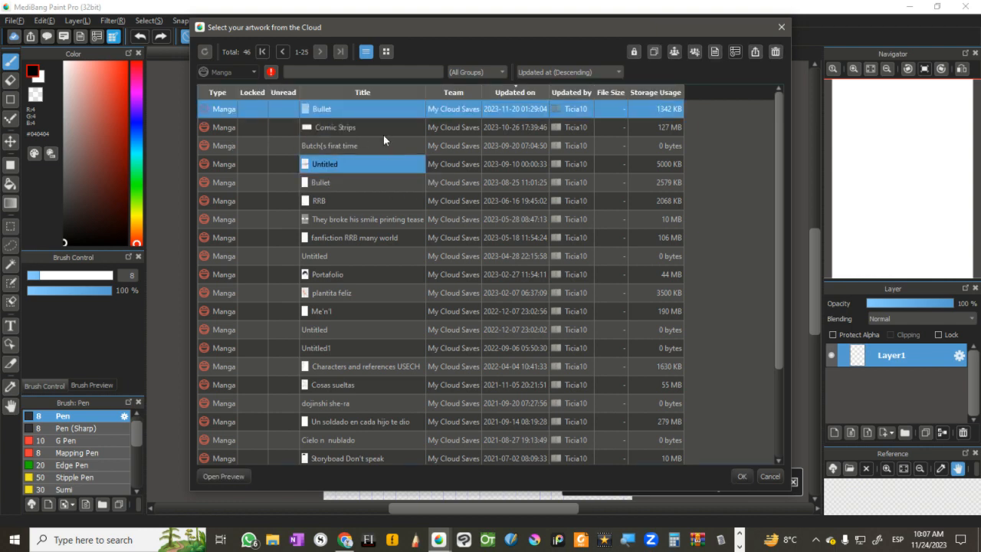
left_click(741, 475)
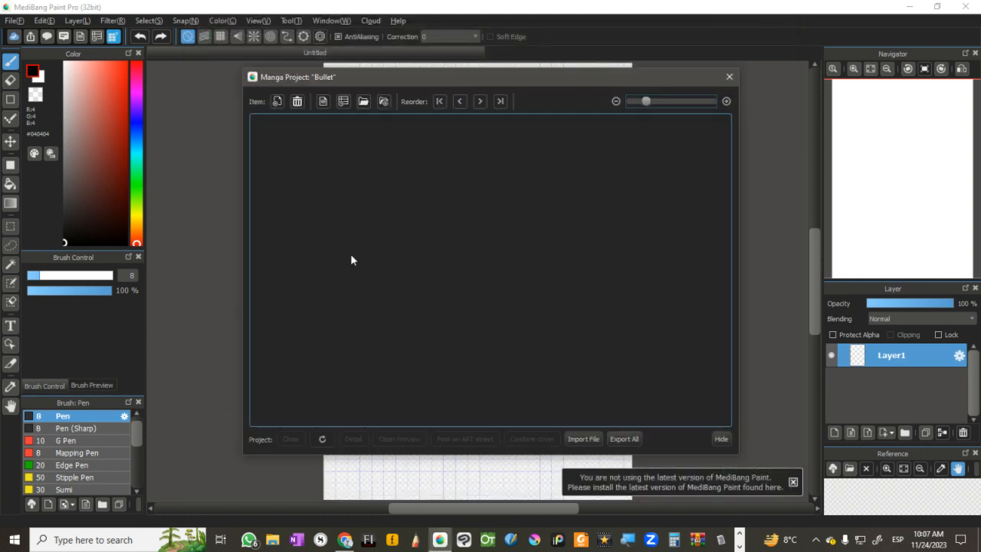
left_click(721, 439)
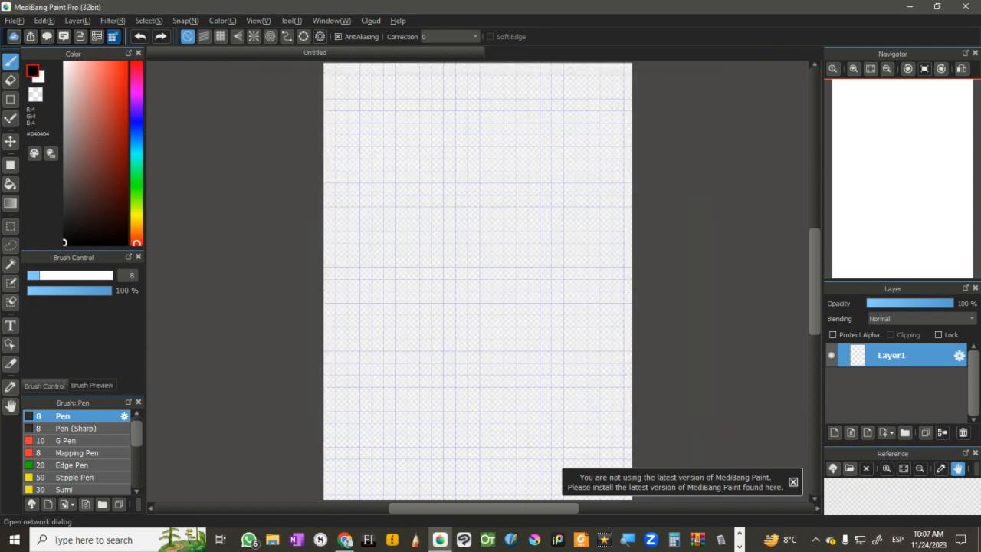
left_click(17, 22)
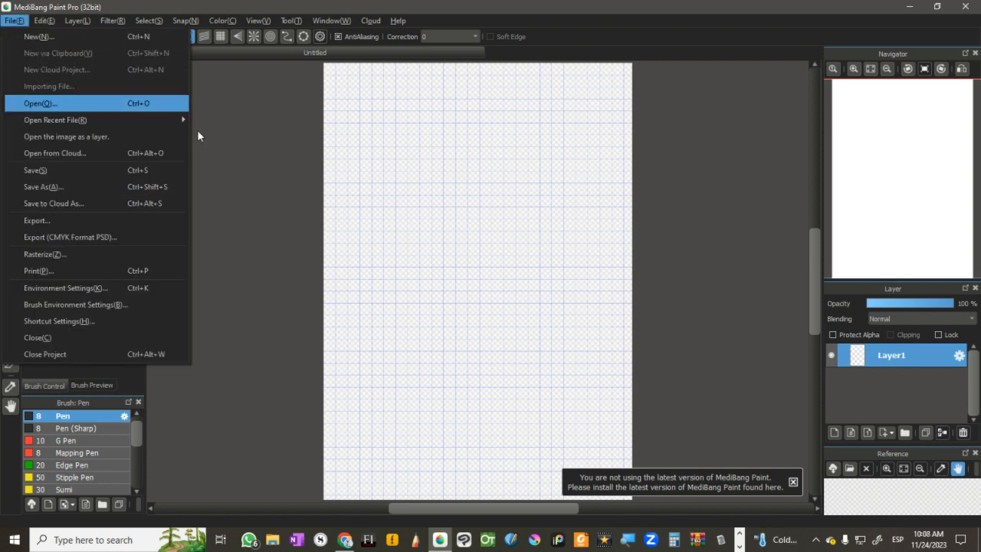
left_click(197, 129)
left_click(96, 37)
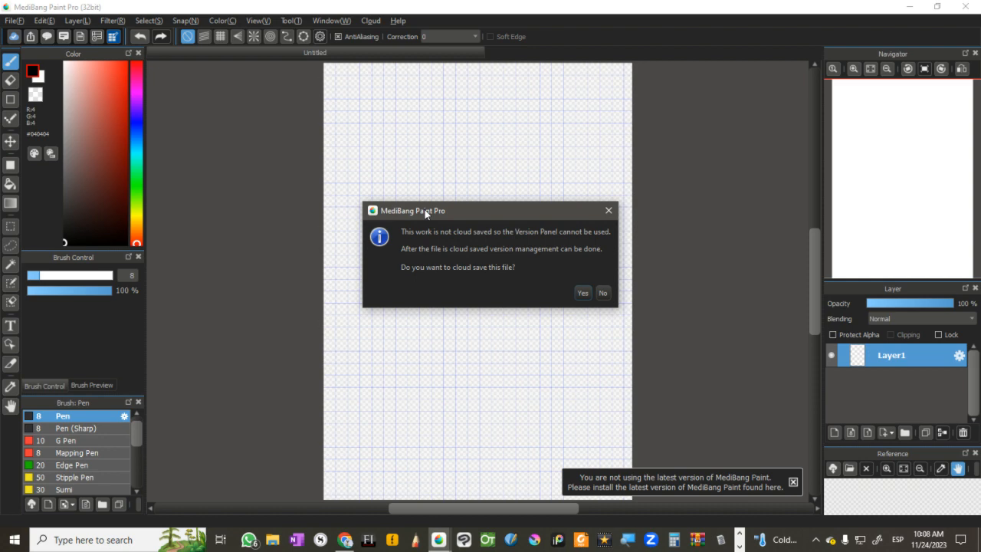
left_click(603, 293)
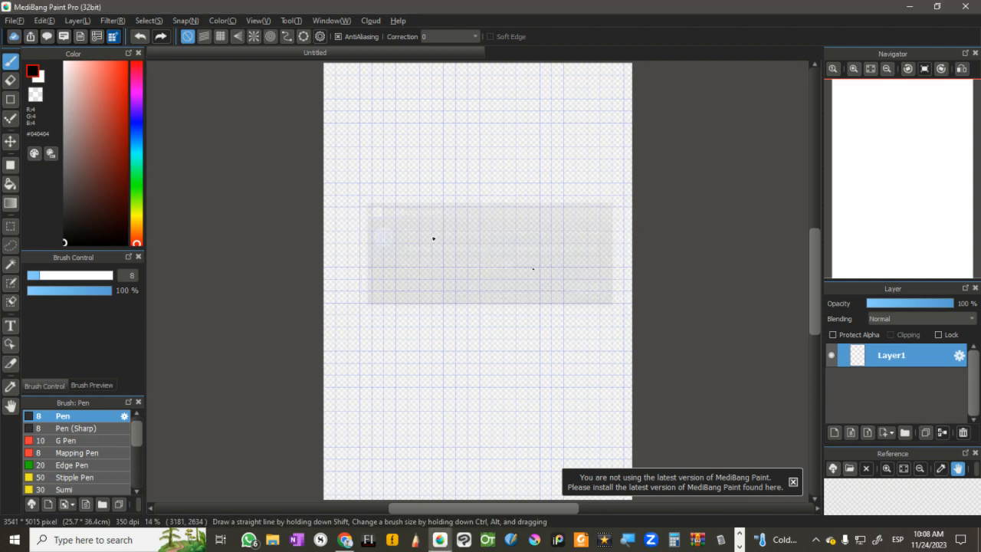
Step: Create a new comic page from the USA Comic (LDR manuscript) 350dpi template with a transparent background and a 25.8 × 39.1 cm finish line
left_click(10, 21)
left_click(38, 36)
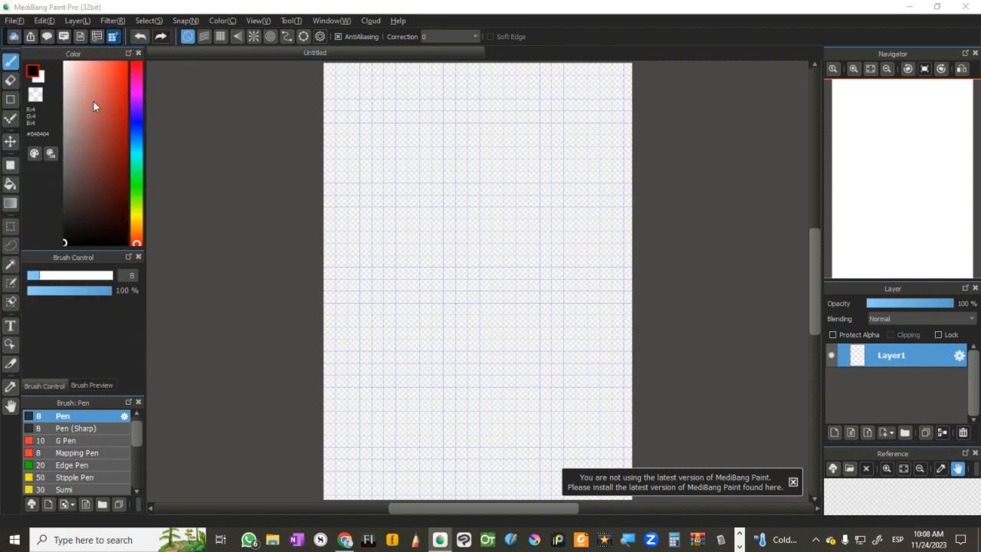
left_click(355, 217)
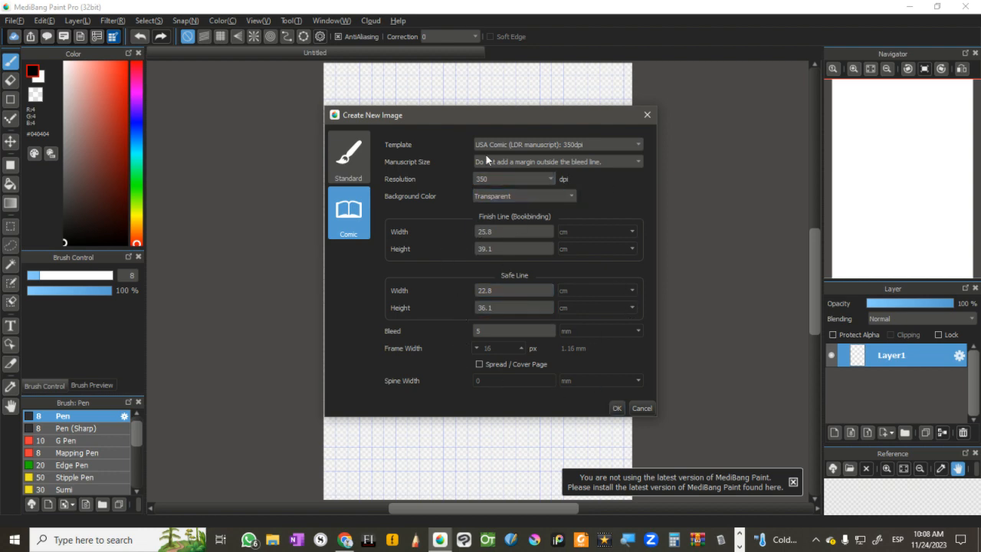
left_click(617, 408)
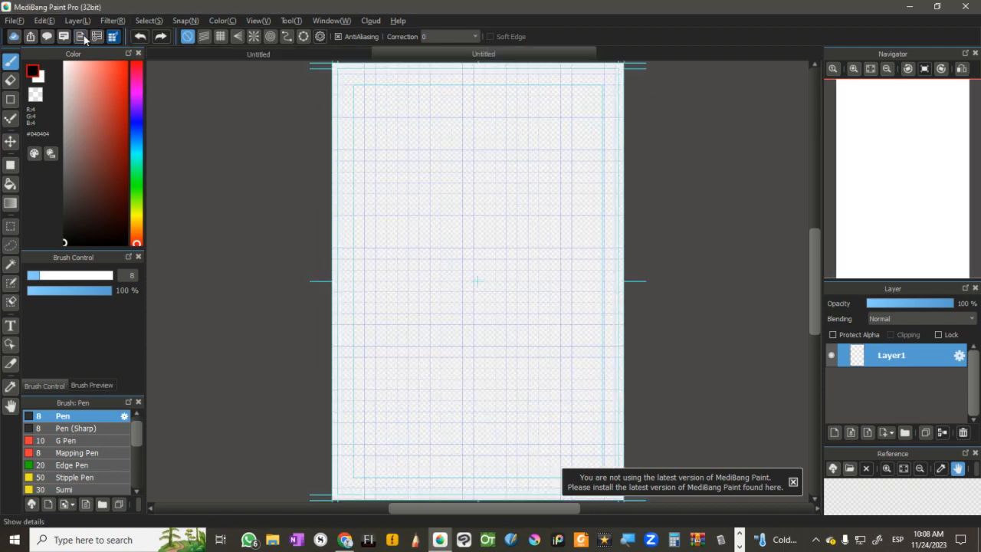
left_click(113, 36)
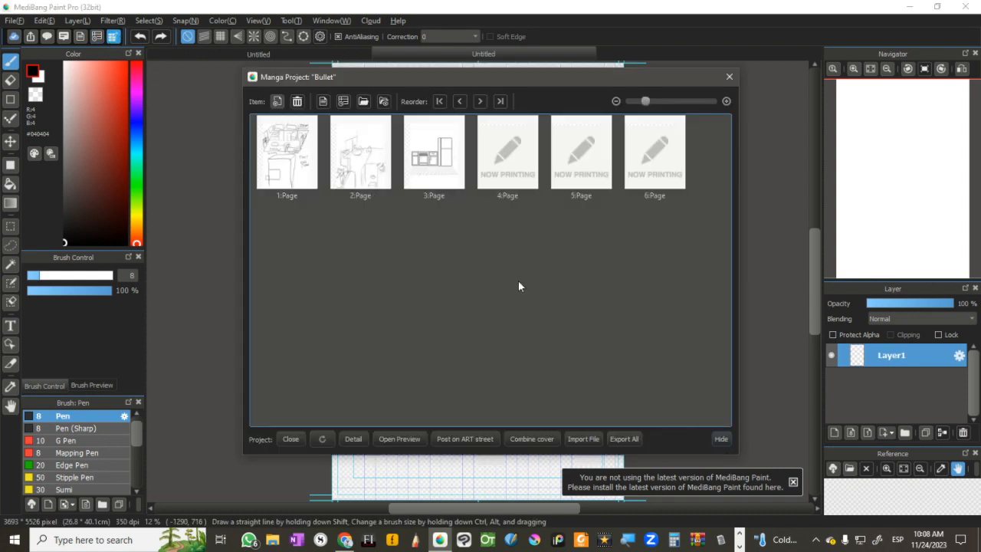
left_click(721, 438)
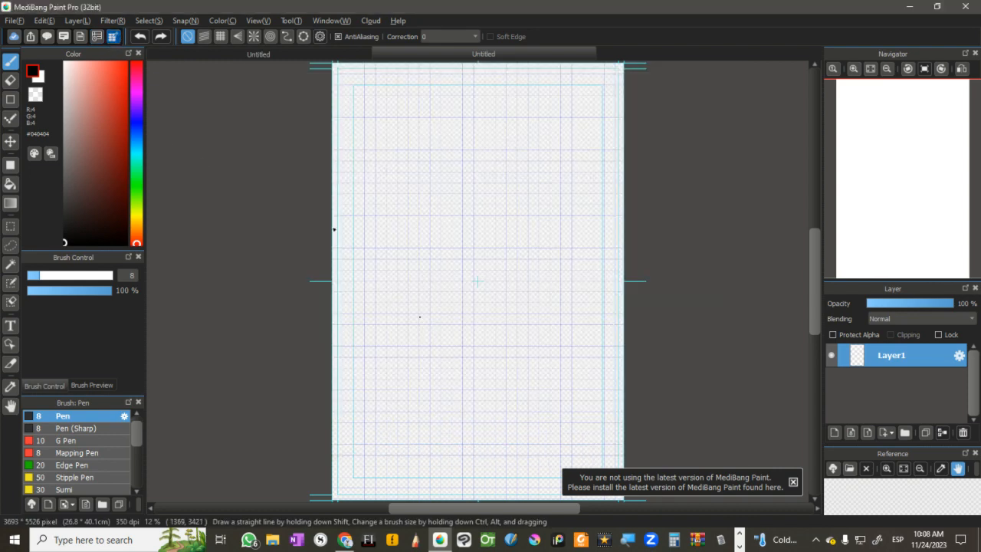
left_click(97, 37)
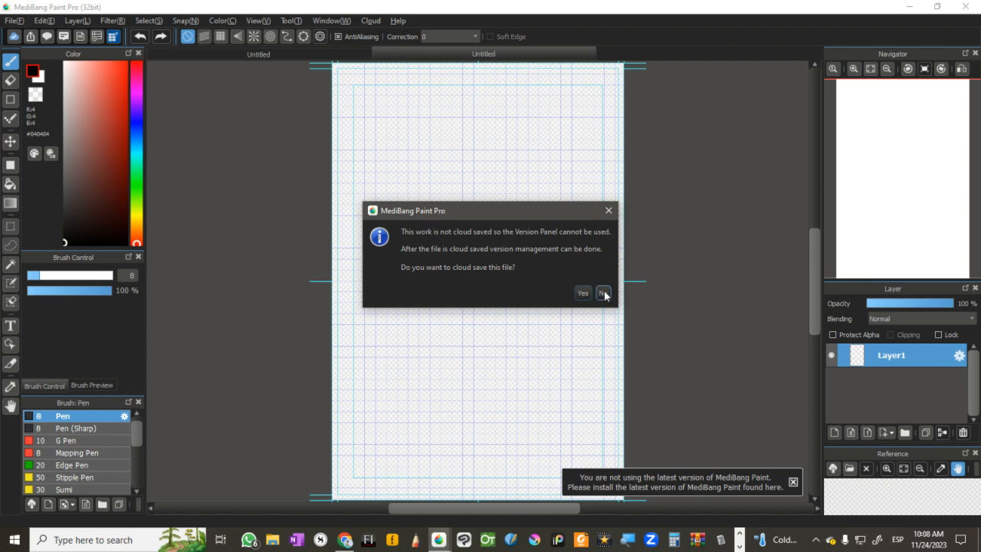
left_click(604, 293)
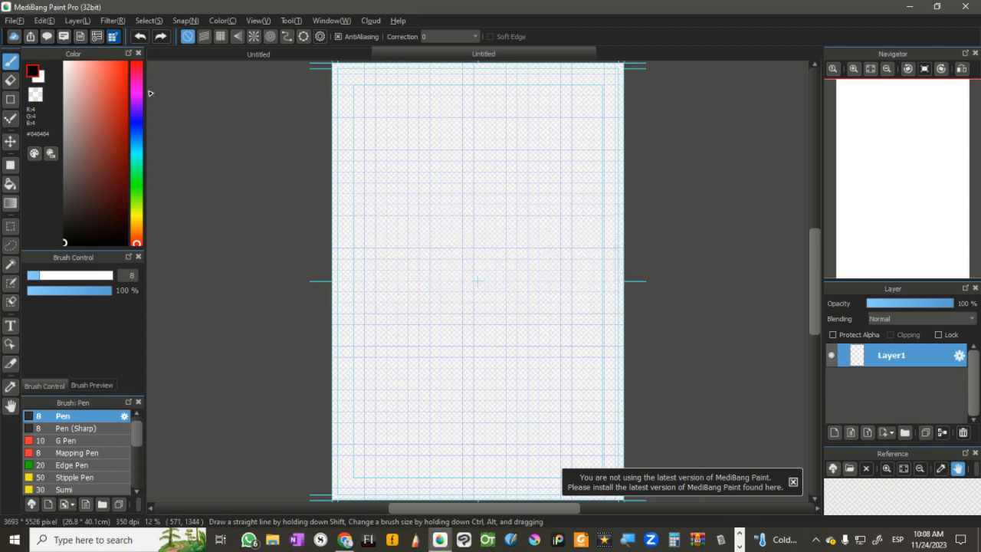
Step: Start saving the comic page to My Cloud Saves under the title "The tree of happiness"
left_click(64, 37)
left_click(588, 292)
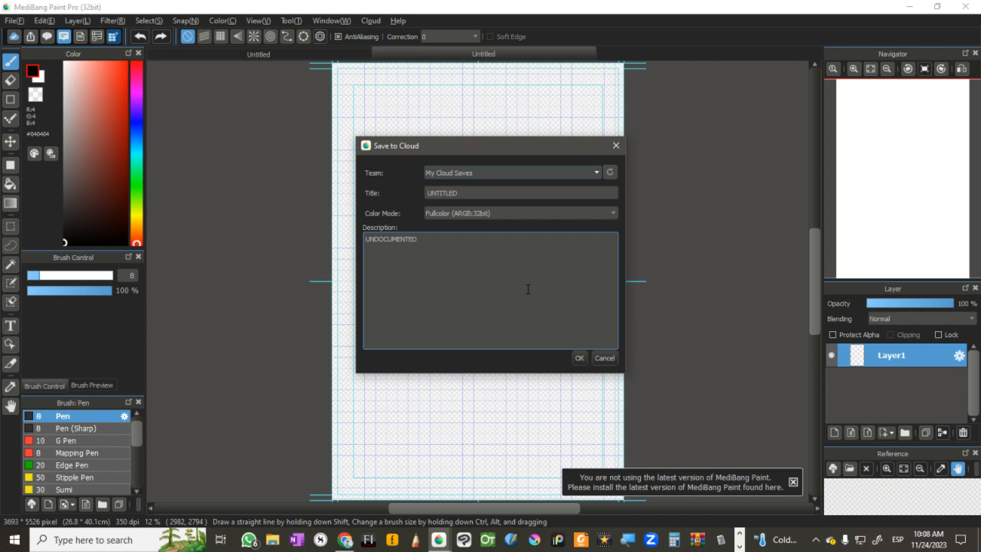
left_click(463, 172)
left_click(465, 171)
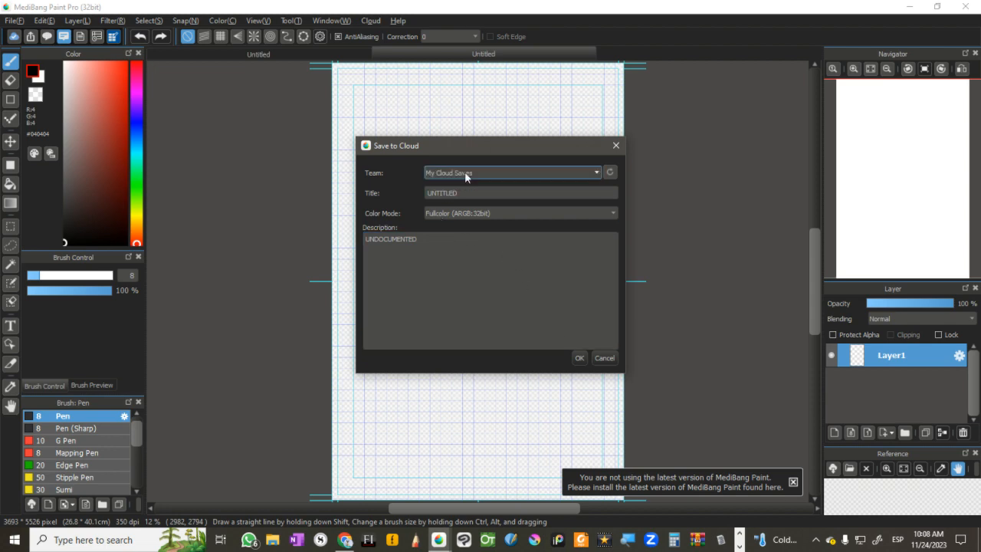
key("Tab")
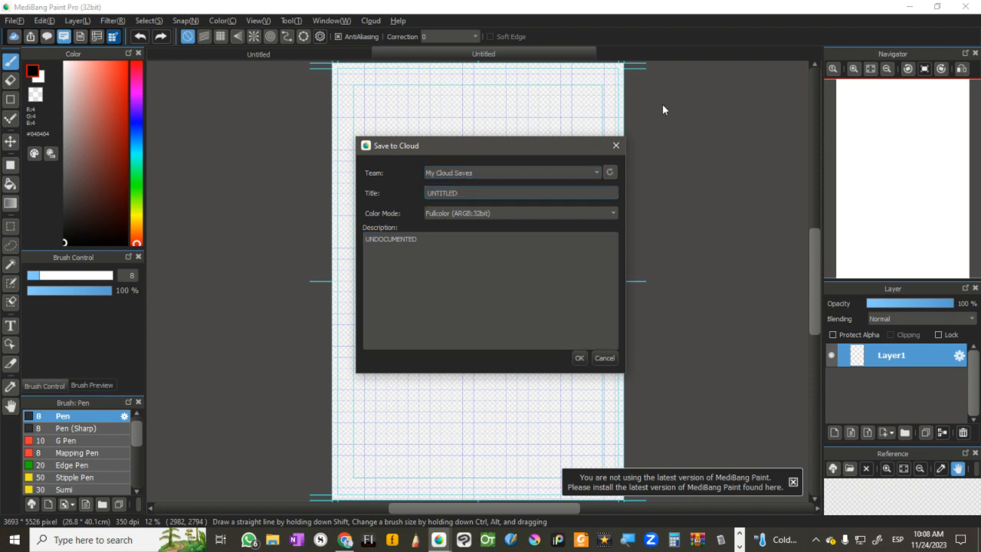
key("ctrl+a")
key("BackSpace")
type("The Tree of happiness")
Step: Set the cloud save's color mode to Fullcolor (ARGB:32bit) and upload the page
left_click(614, 214)
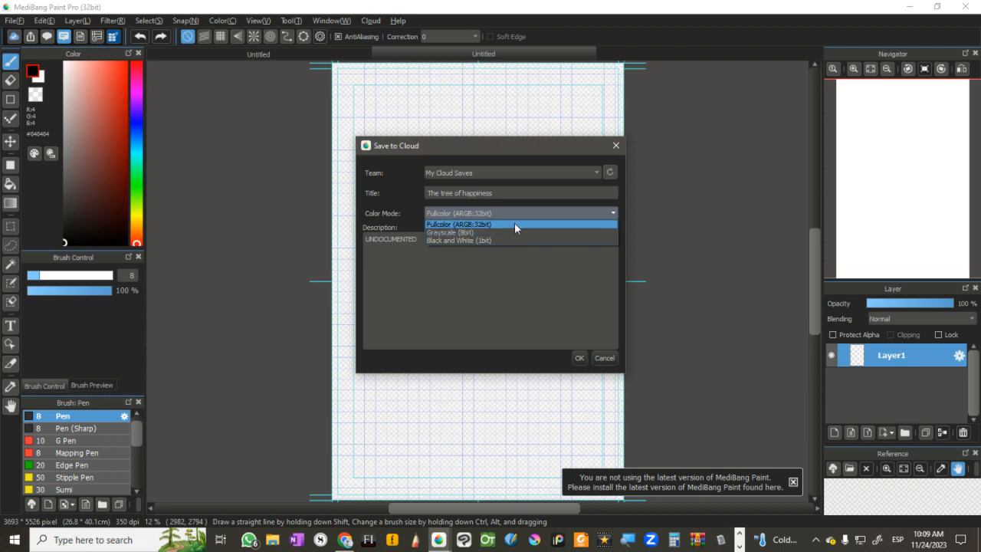
left_click(468, 225)
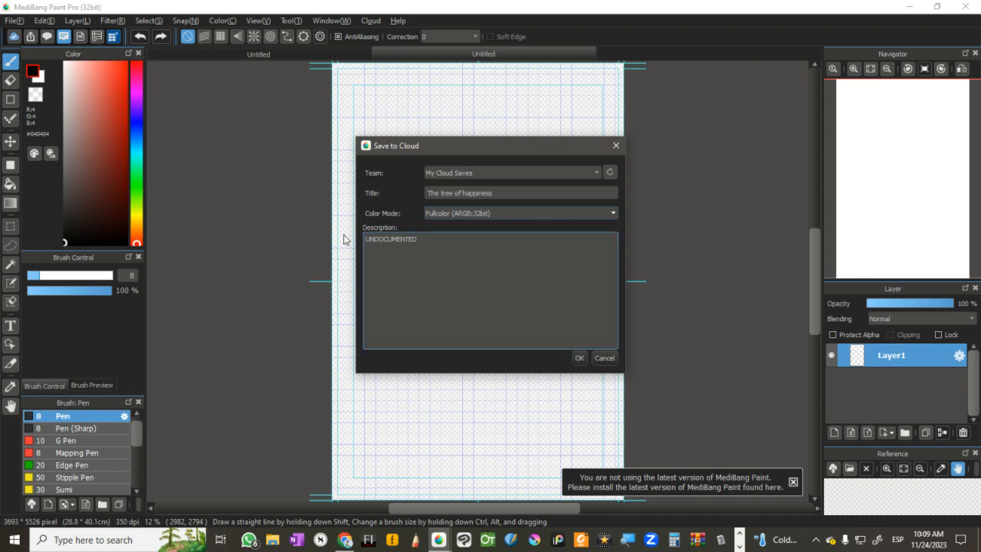
left_click(580, 359)
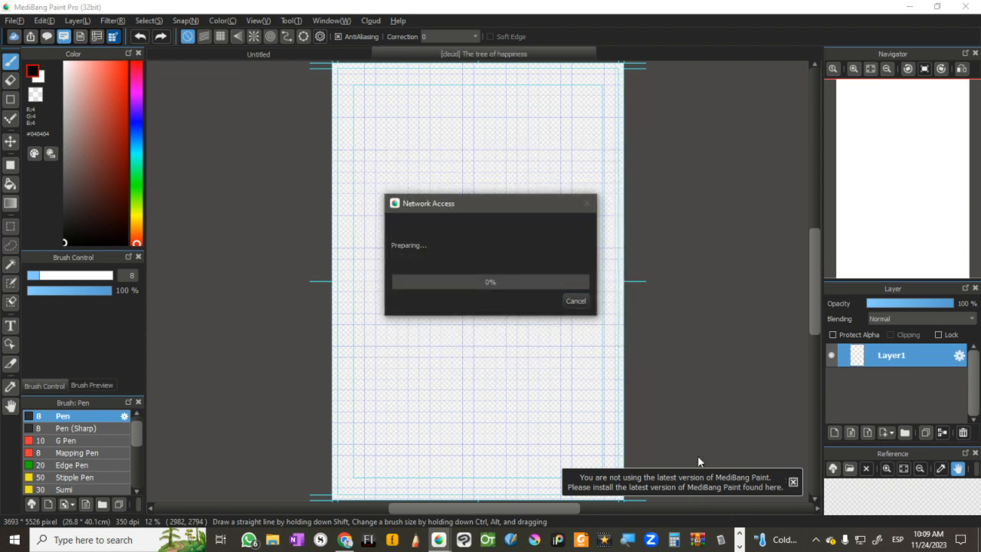
Step: Switch to Twitch Studio, mute the stream microphone and turn it back on
key("alt+Tab")
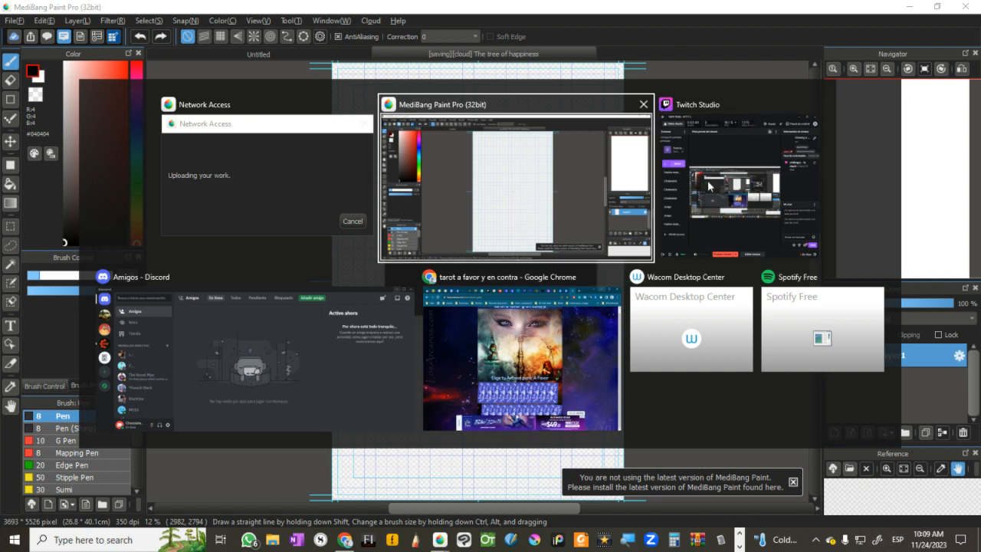
left_click(709, 186)
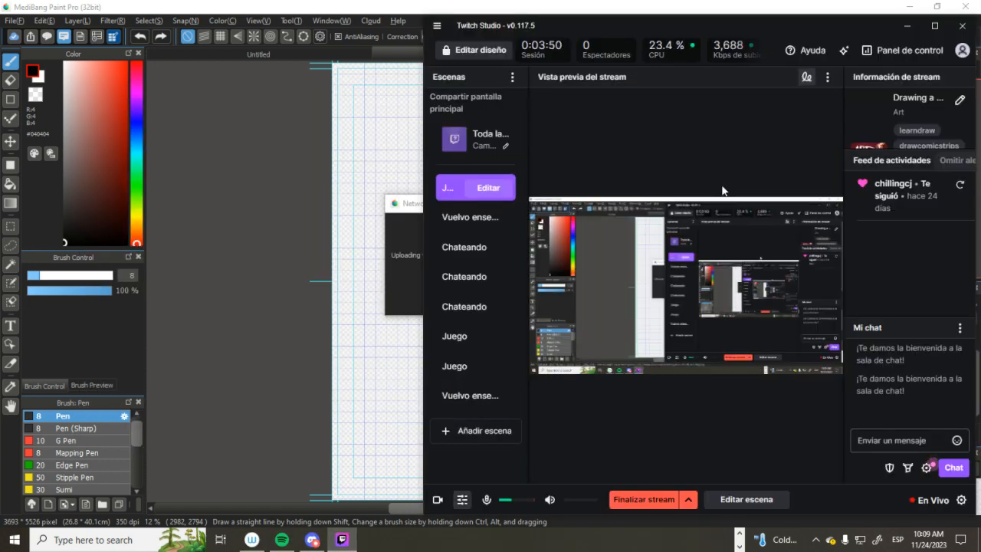
key("alt+shift+m")
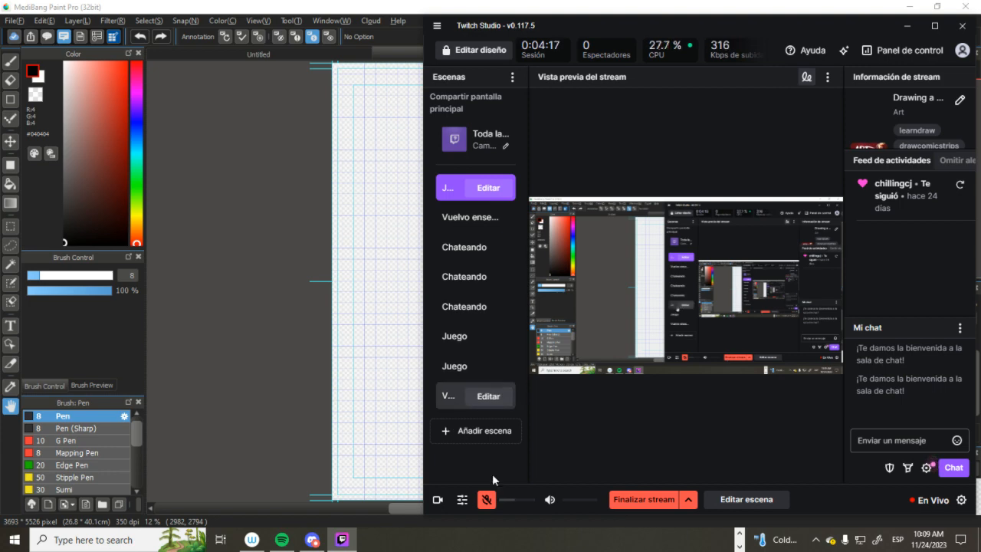
left_click(488, 501)
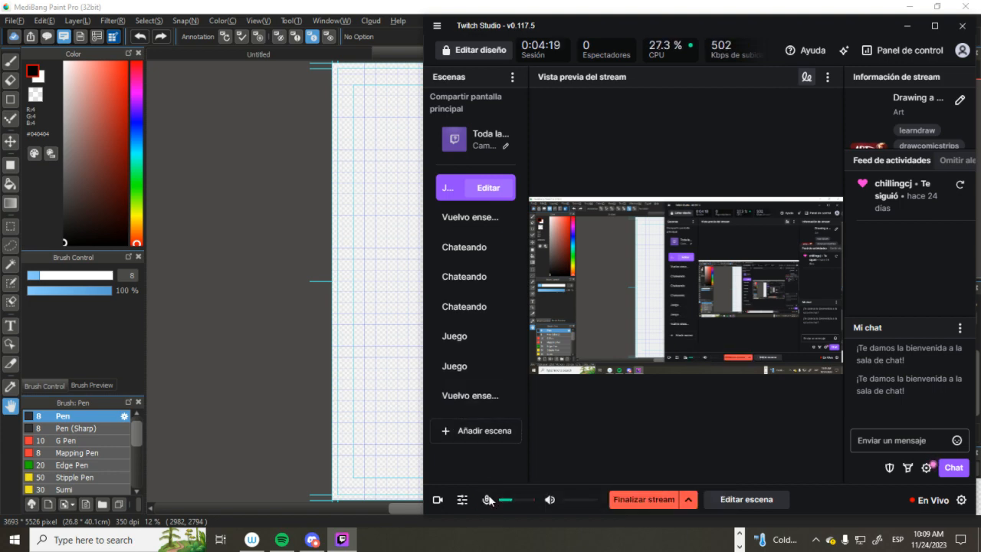
Step: Return to MediBang Paint Pro and dismiss the notice about the newer version
left_click(312, 336)
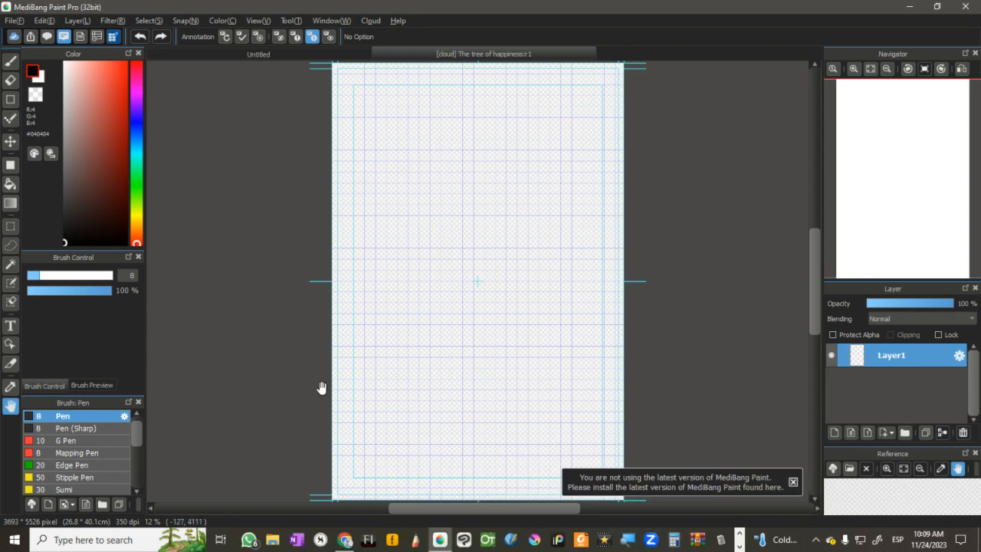
left_click(793, 481)
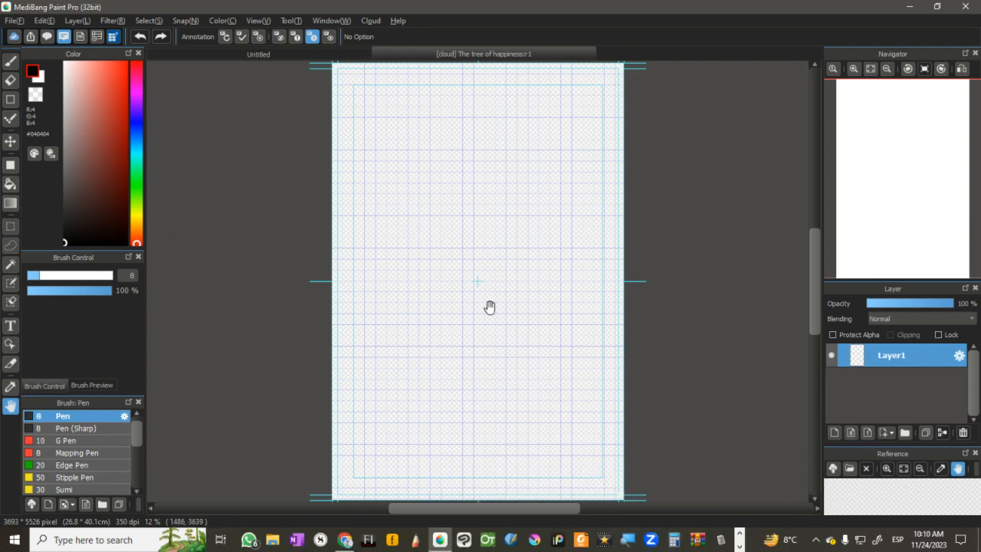
Step: Look over the pages of the open manga project "Bullet"
left_click(113, 37)
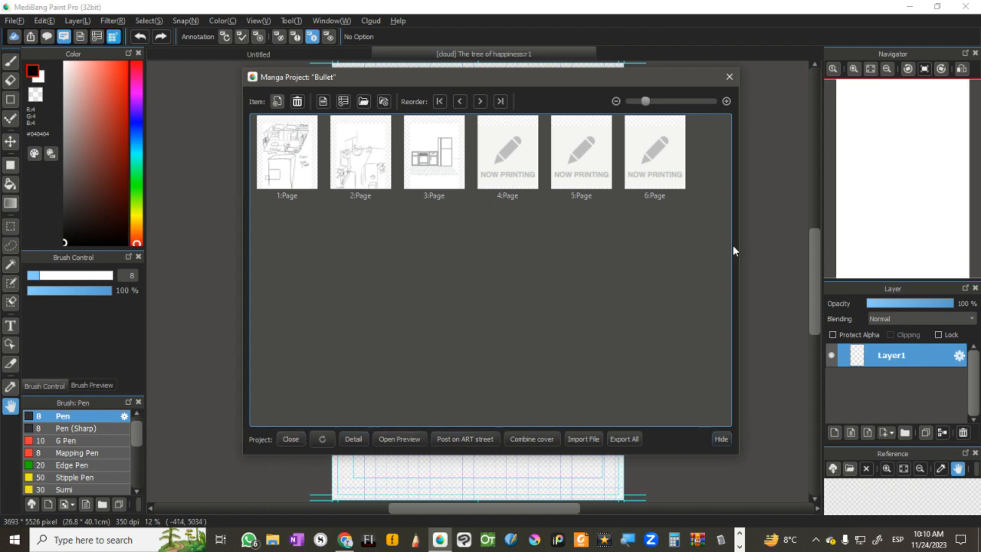
left_click(729, 77)
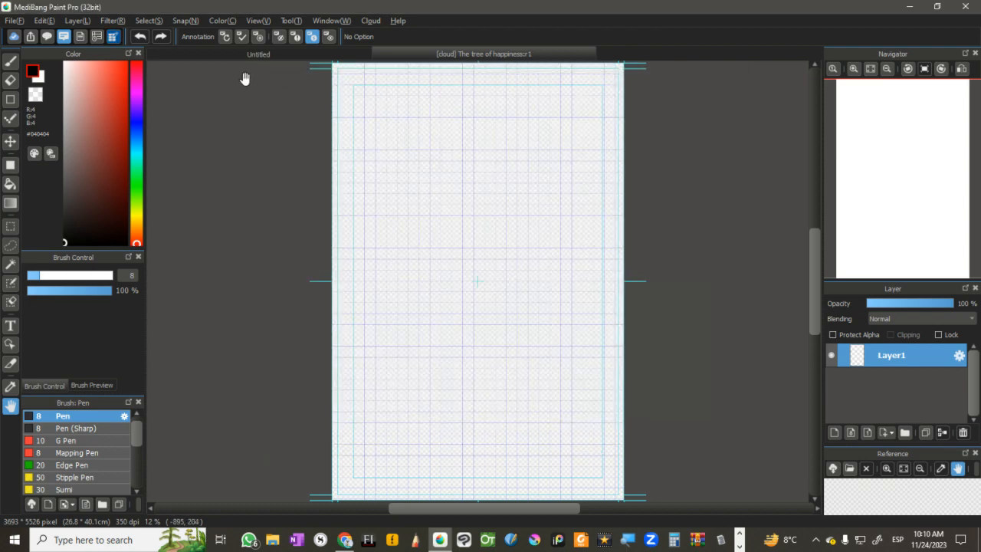
left_click(339, 56)
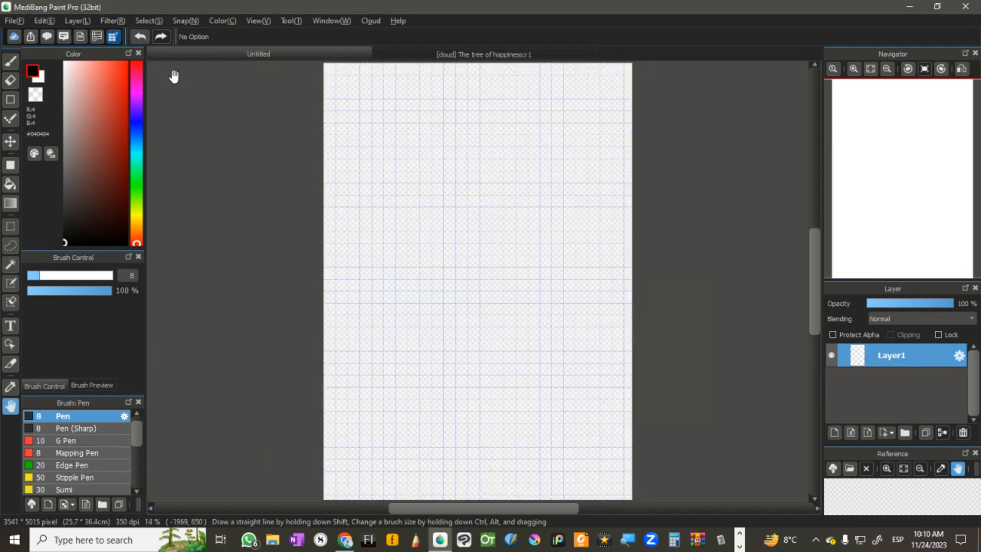
left_click(11, 21)
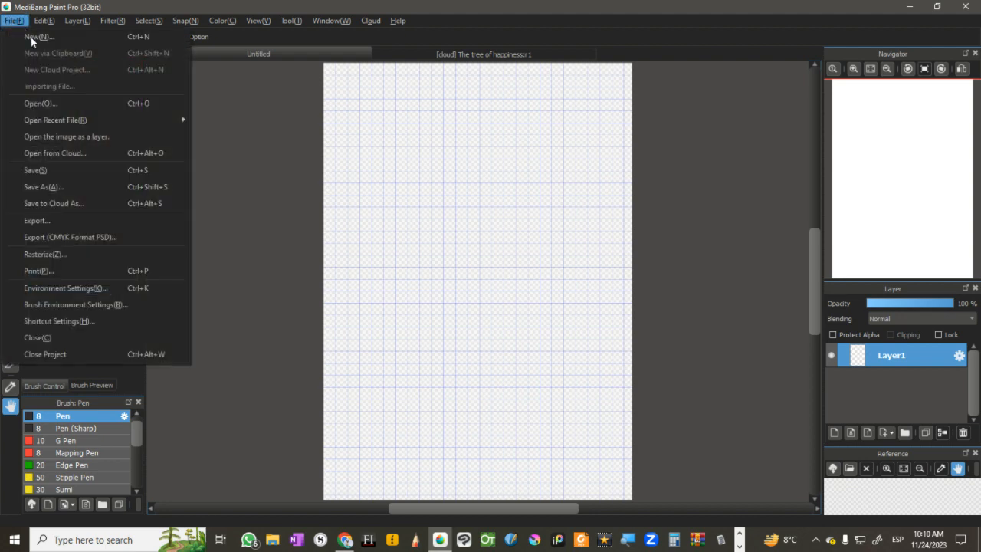
left_click(236, 112)
left_click(421, 60)
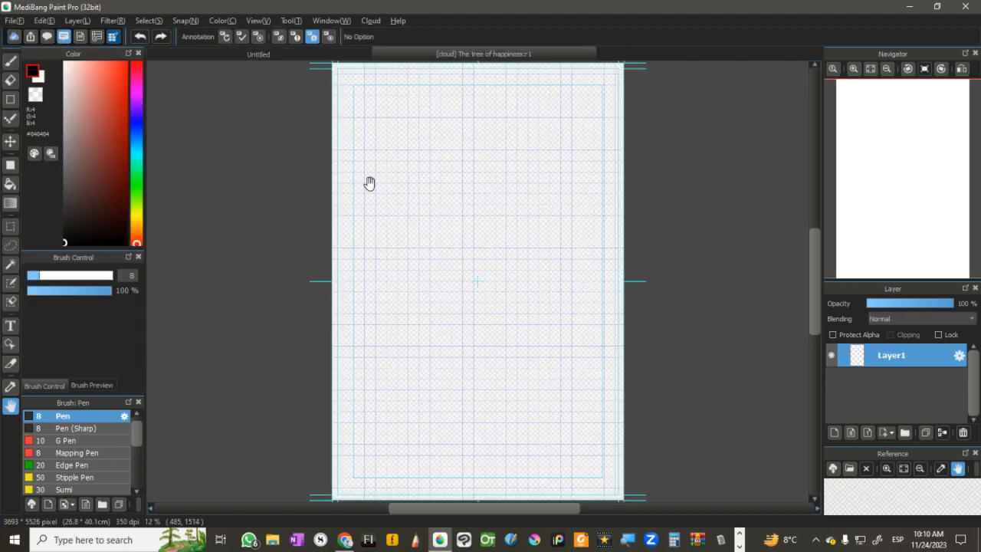
left_click(46, 37)
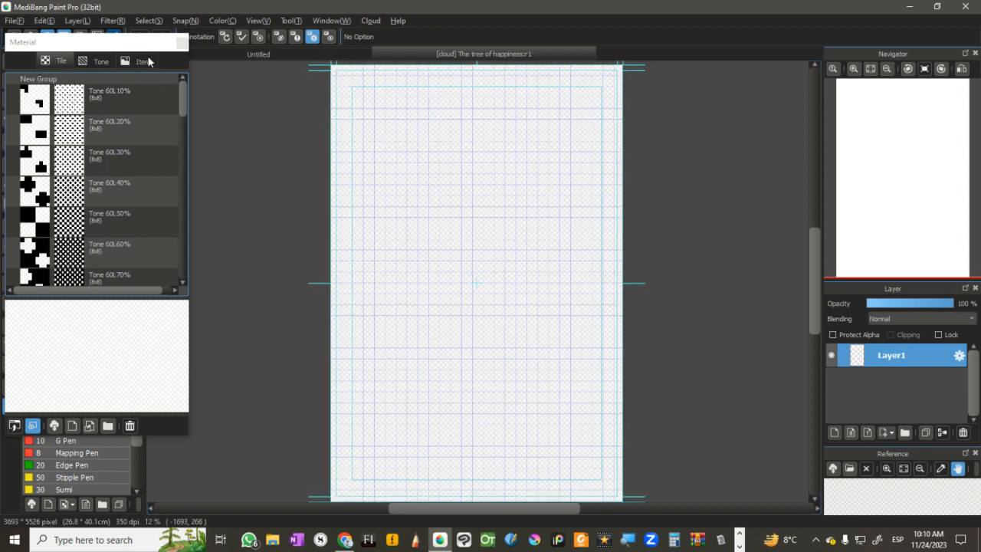
left_click(182, 42)
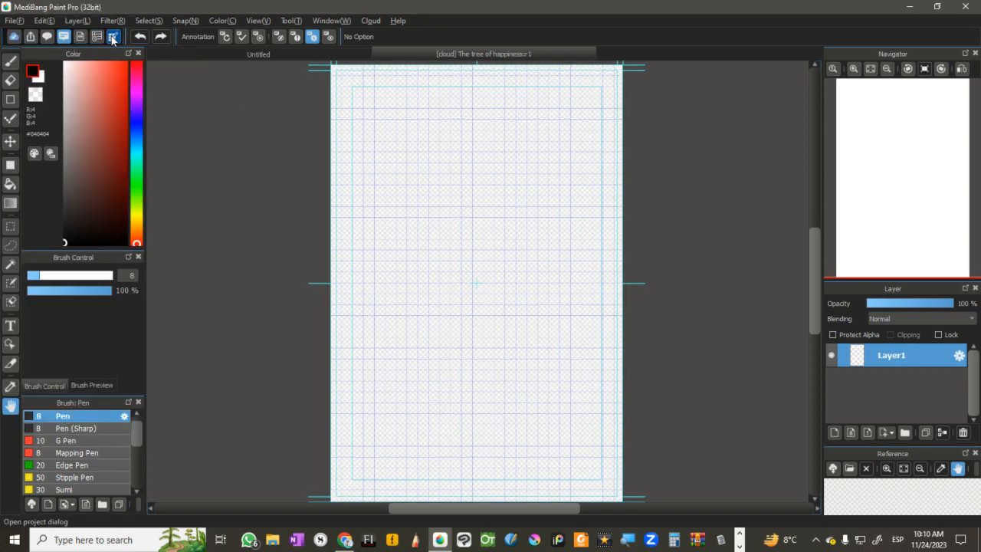
Step: Close the manga project "Bullet" and look through the manga artworks stored in the cloud
left_click(113, 37)
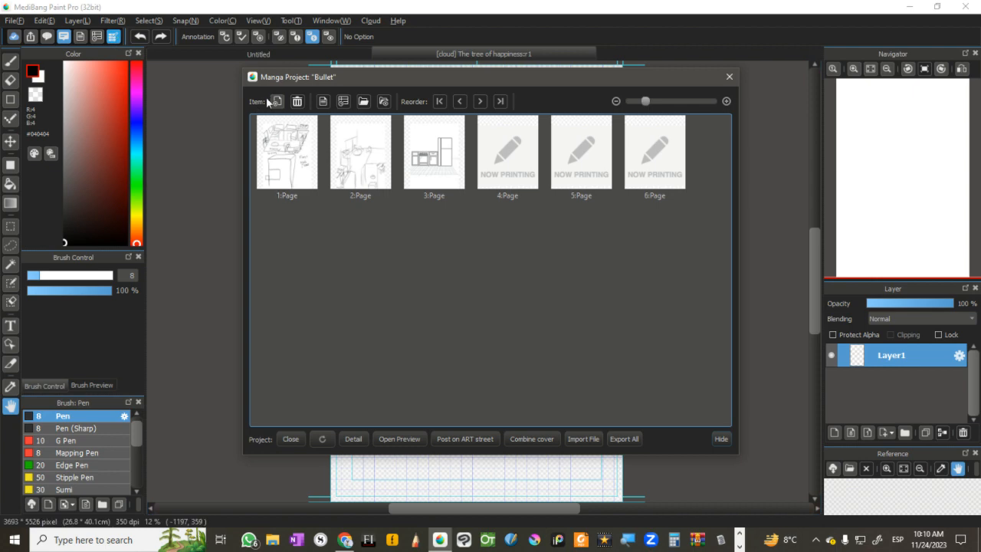
left_click(298, 442)
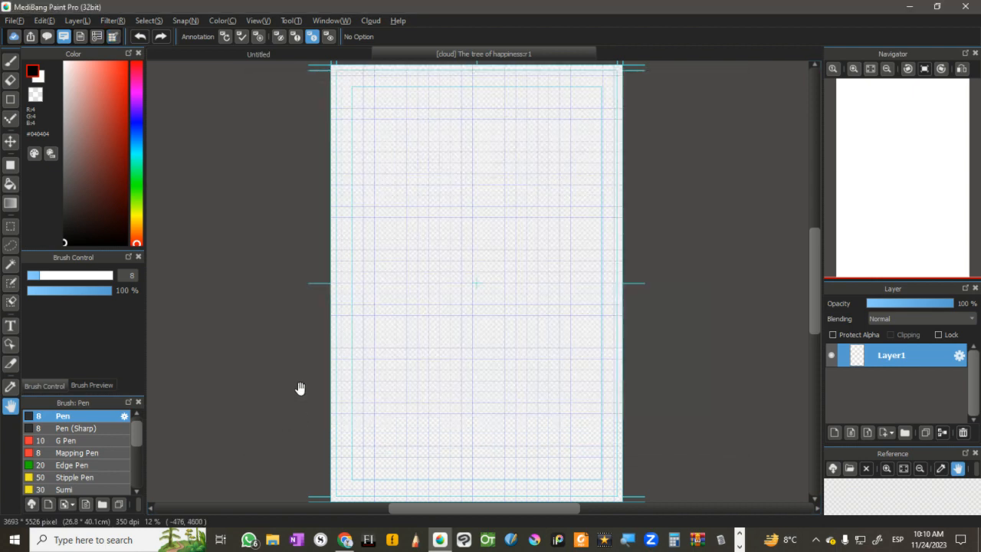
left_click(112, 37)
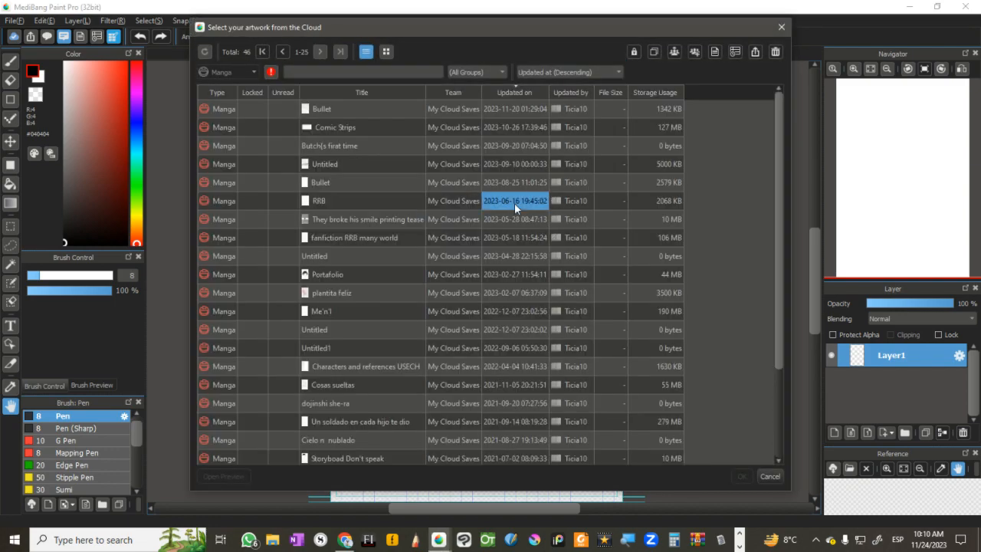
left_click(780, 27)
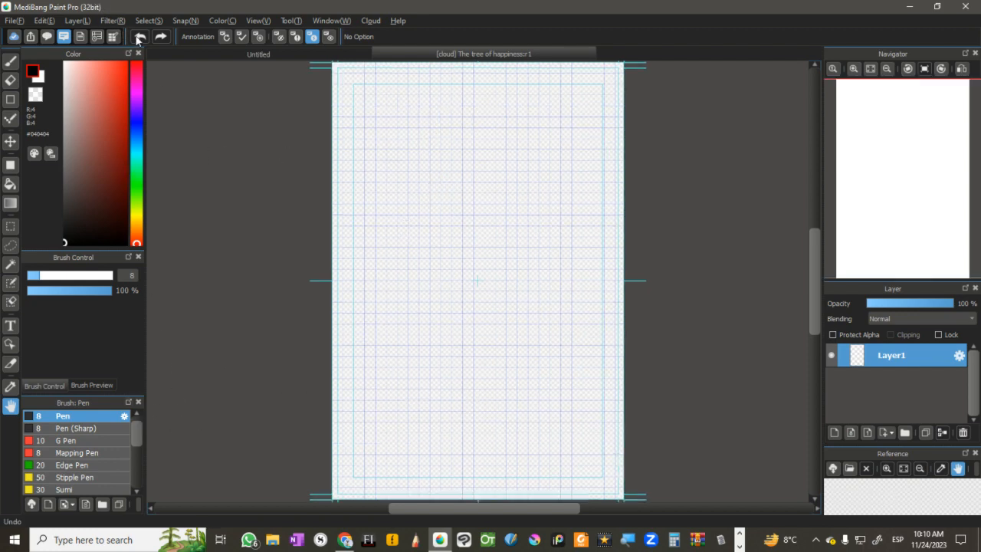
left_click(113, 36)
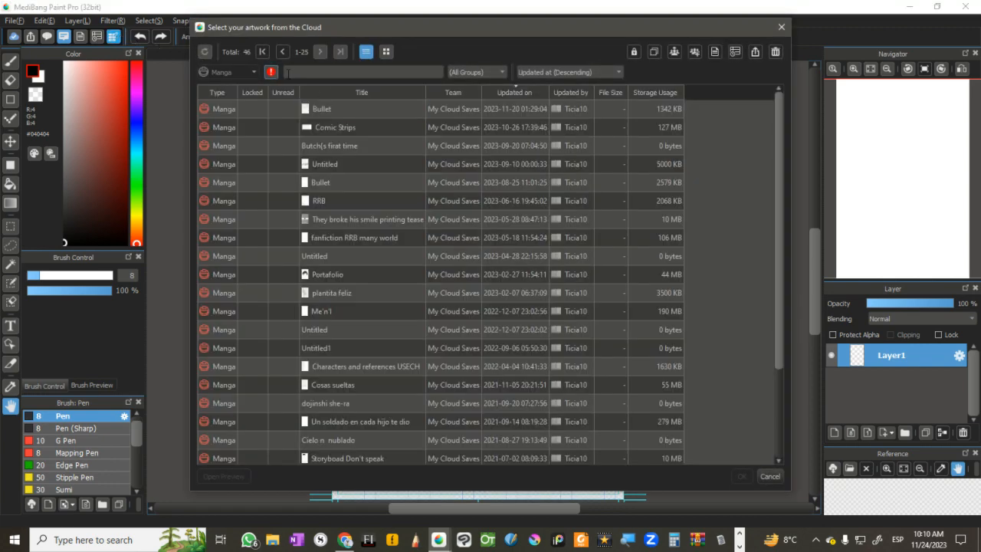
left_click(781, 28)
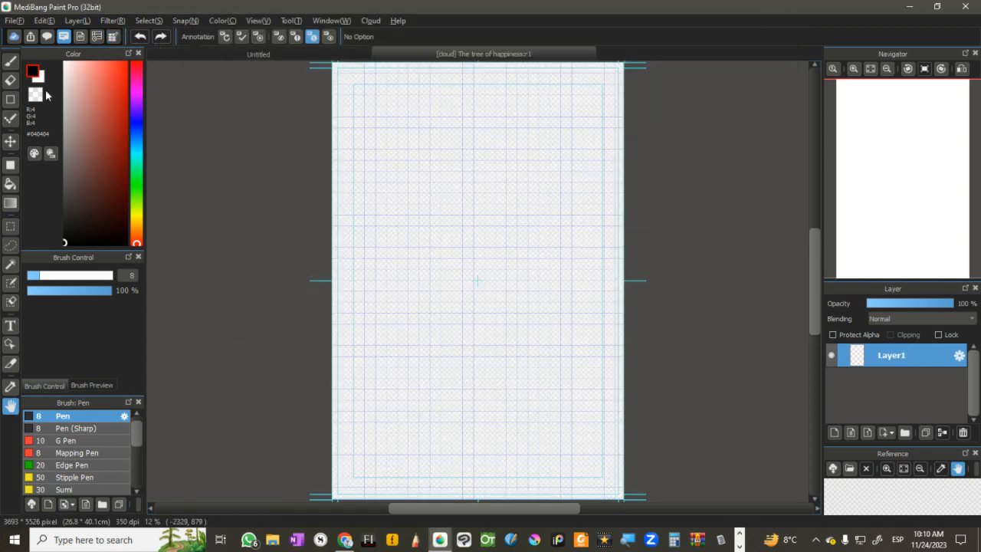
Step: Save the page "The tree of happiness" and check for it among the cloud's manga artworks
left_click(14, 22)
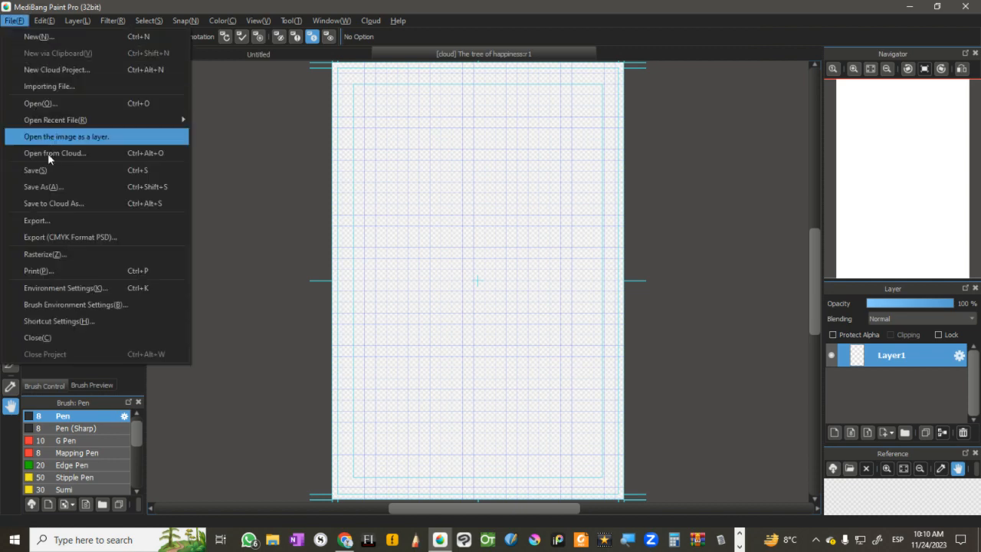
left_click(62, 172)
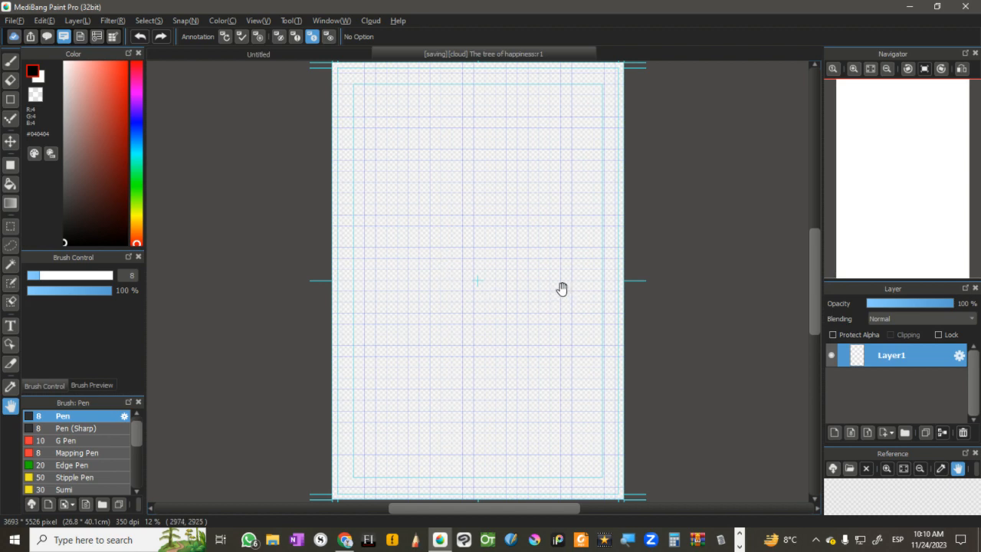
left_click(110, 37)
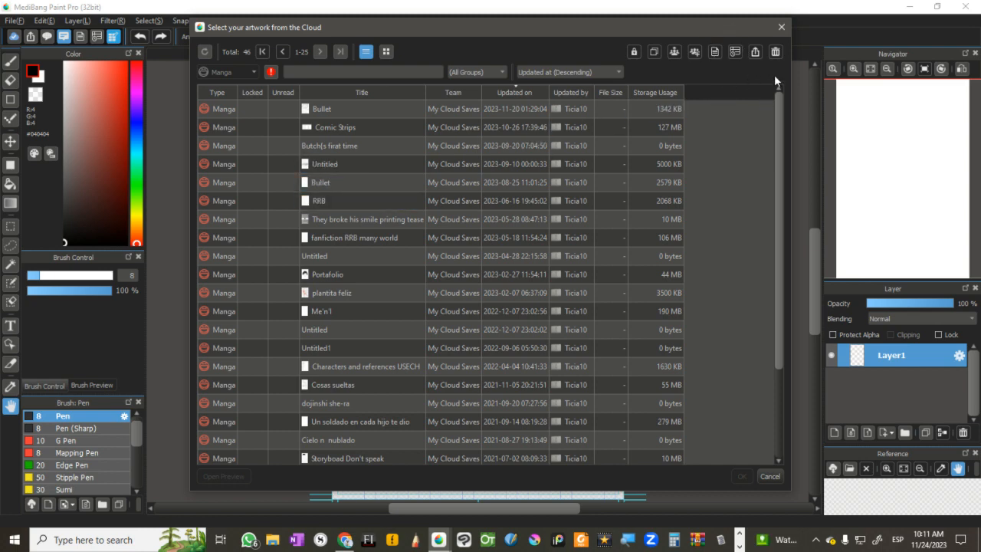
left_click(782, 28)
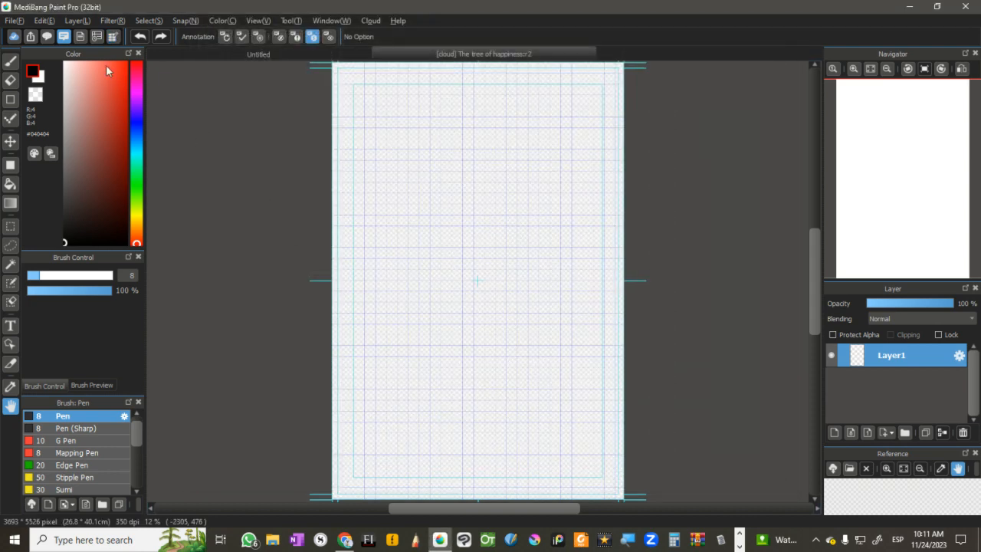
Step: Save "The tree of happiness" to the cloud once more
left_click(14, 20)
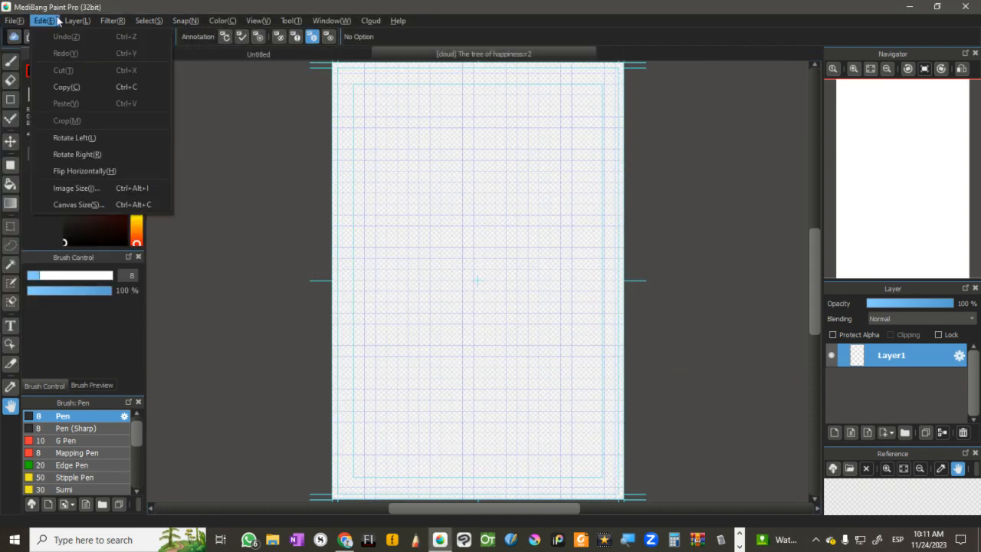
mouse_move(73, 22)
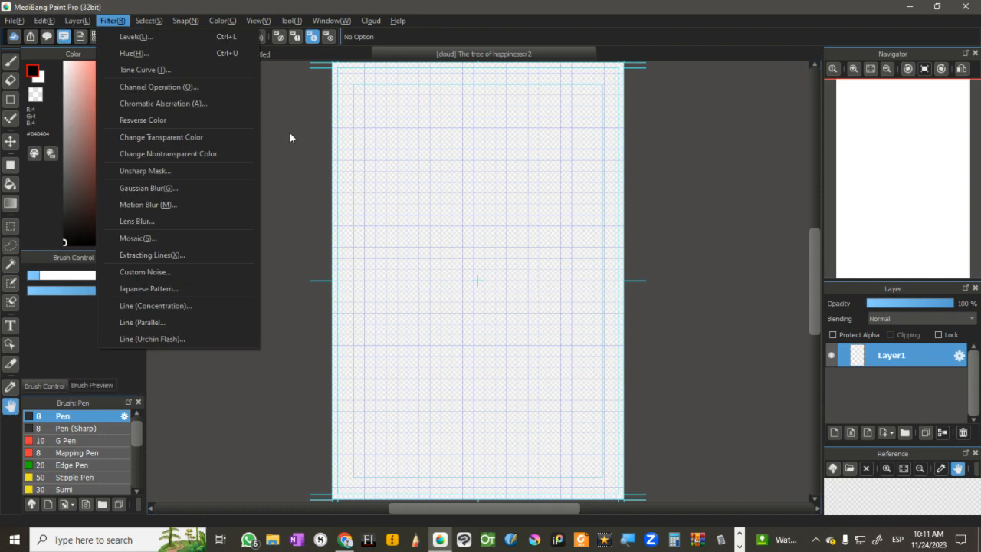
left_click(214, 103)
left_click(21, 23)
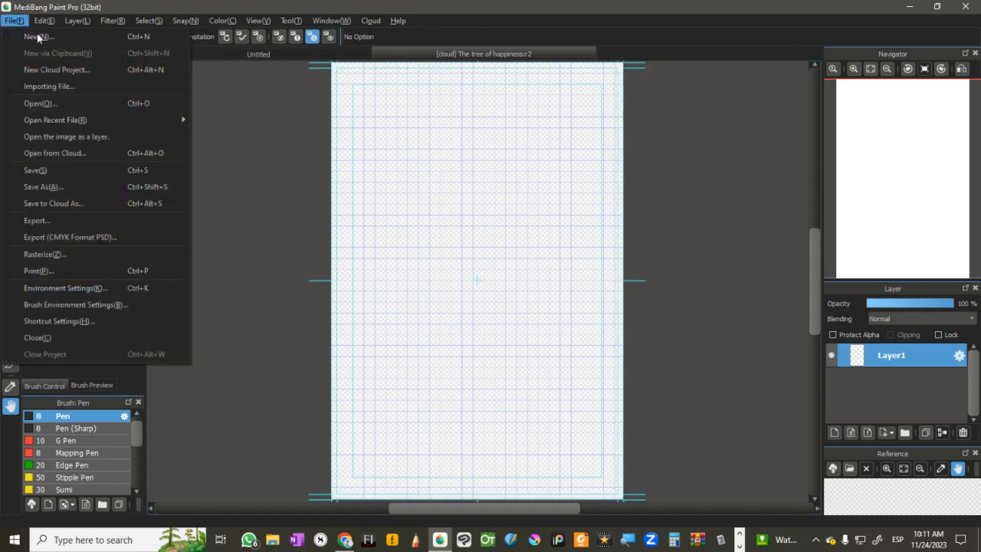
left_click(63, 176)
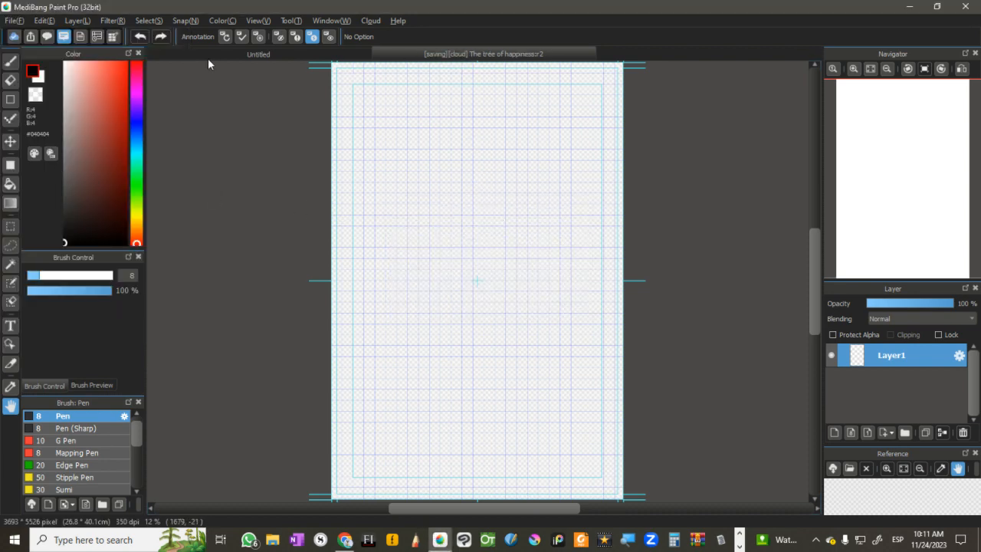
Step: Look through the cloud's manga artworks for the saved page, showing them as thumbnails, and leave the artwork browser
left_click(114, 42)
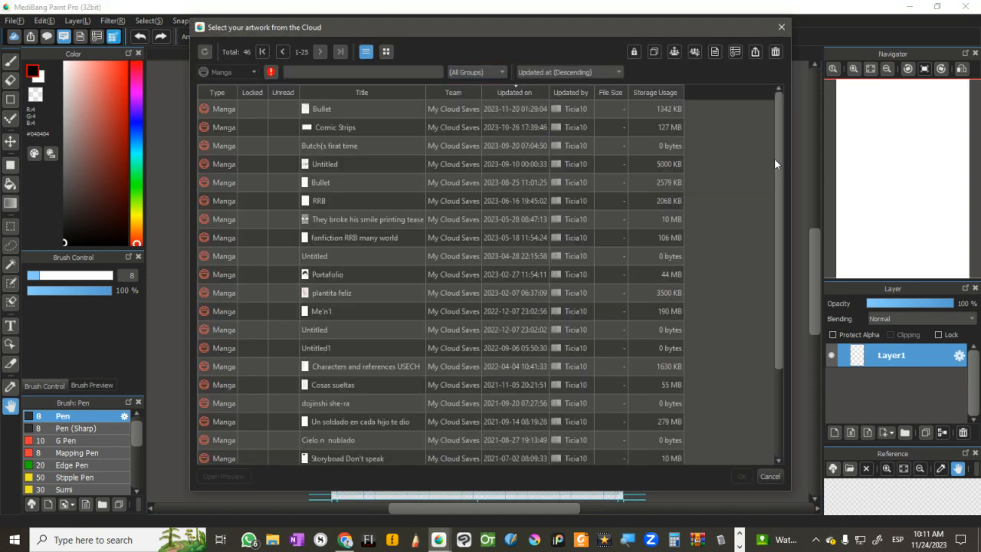
scroll(773, 253, "down", 2)
scroll(774, 249, "up", 2)
left_click(386, 52)
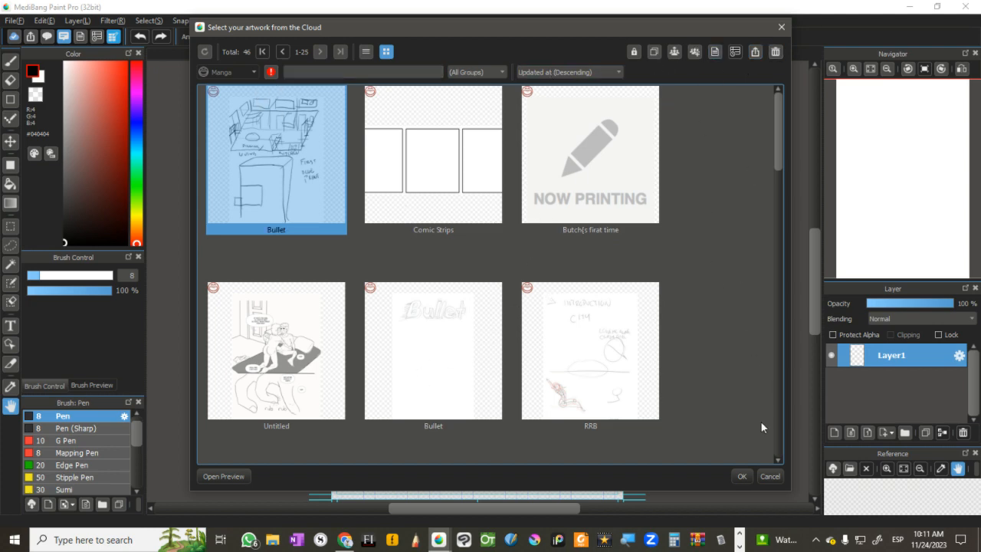
left_click(742, 476)
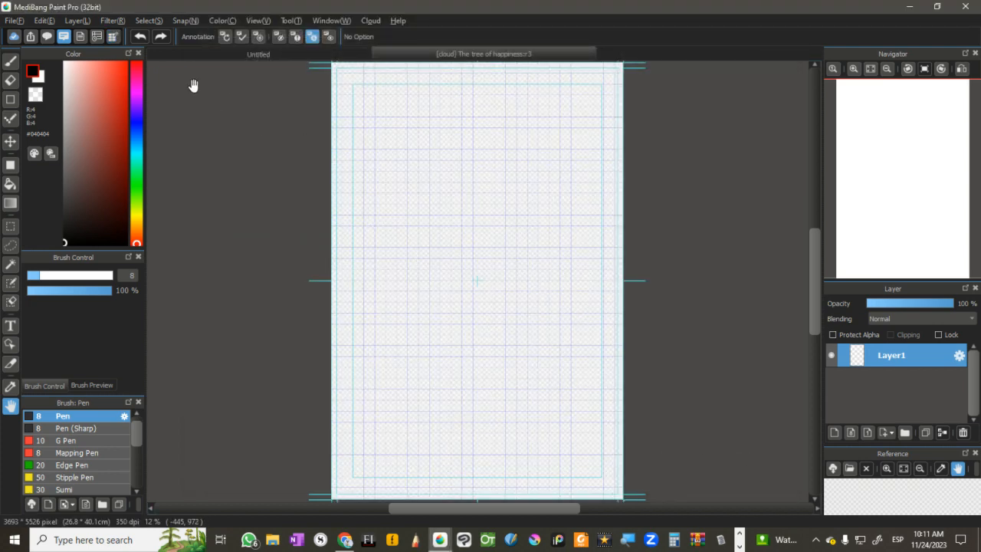
Step: Save the page to My Cloud Saves as a new item titled "The tree of happiness" and check the cloud's manga artworks for it
left_click(13, 22)
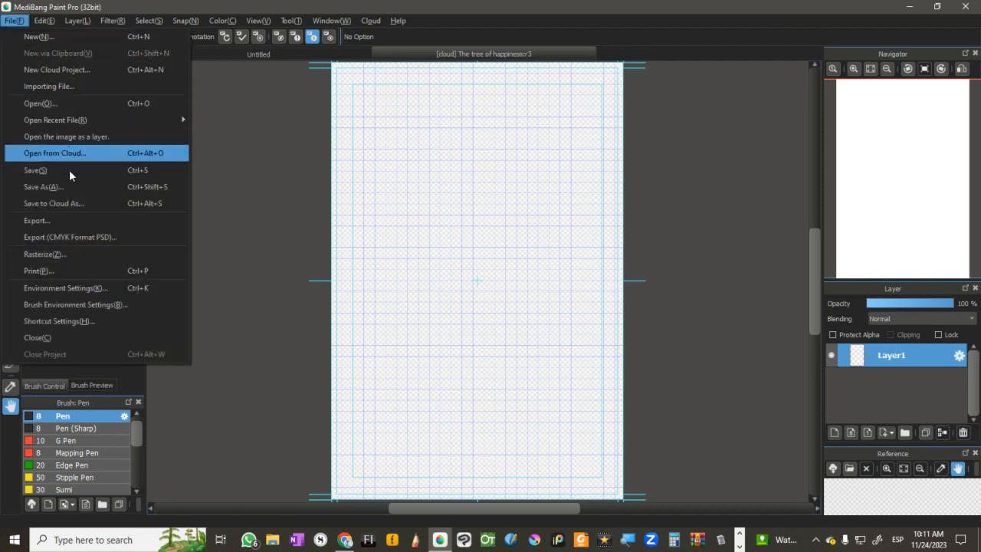
left_click(84, 204)
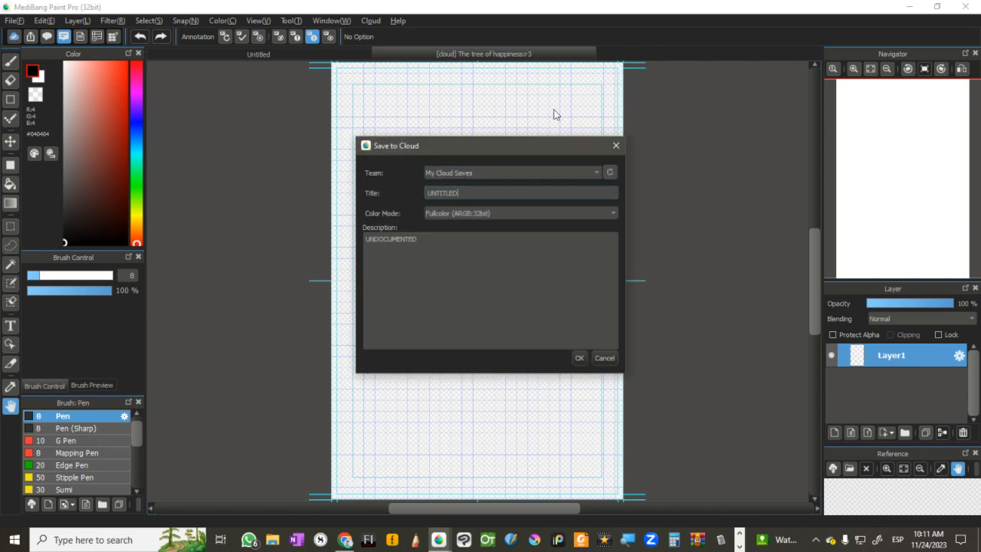
key("BackSpace")
key("BackSpace")
key("BackSpace")
key("BackSpace")
key("BackSpace")
key("BackSpace")
key("BackSpace")
key("BackSpace")
left_click(581, 358)
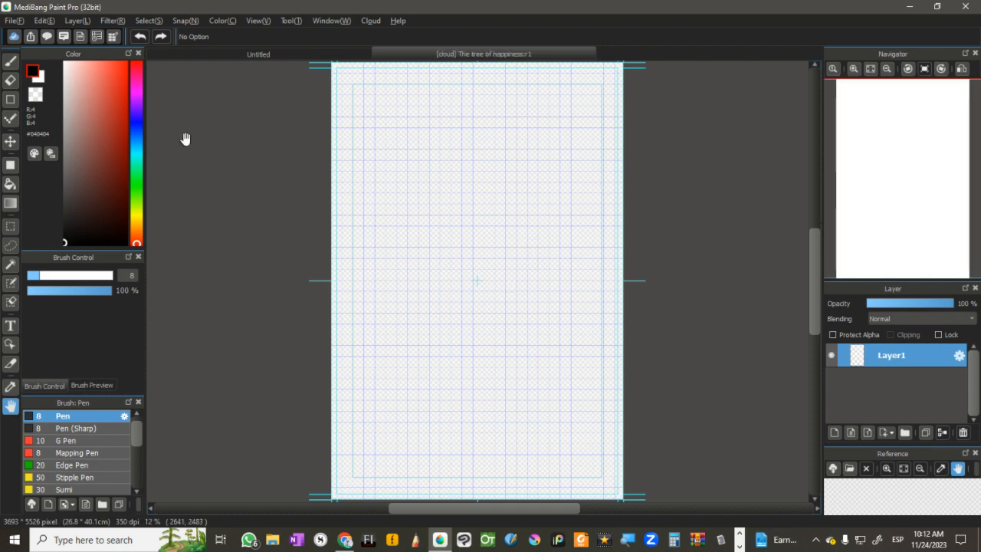
left_click(113, 37)
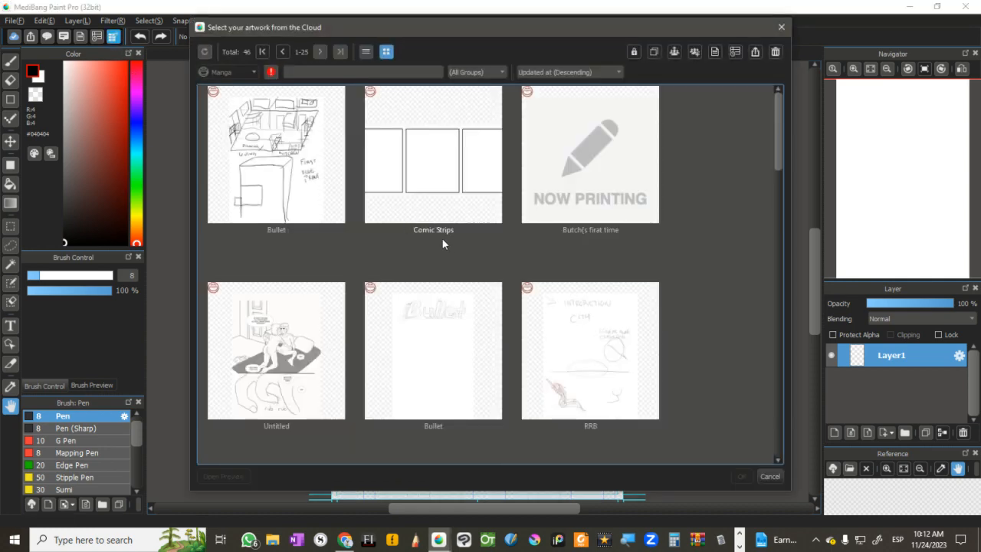
left_click(781, 27)
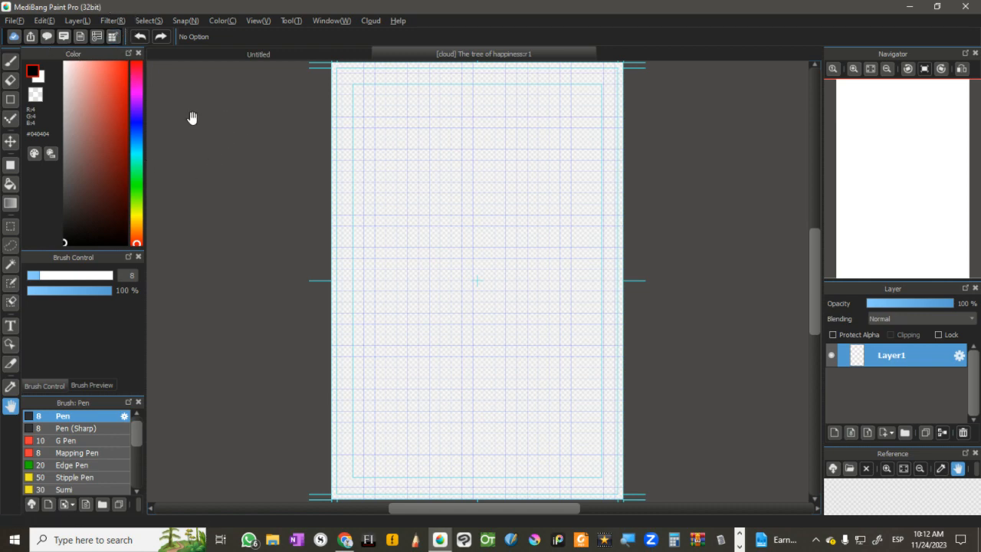
Step: Draw a looping freehand brush stroke across the middle of the page "The tree of happiness" and close the page, saving the change
left_click(10, 60)
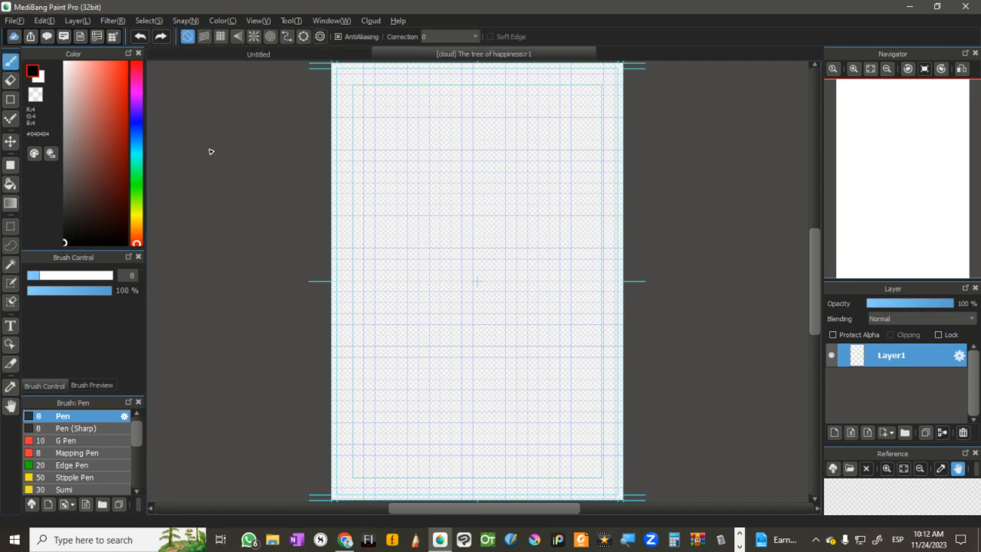
mouse_move(408, 181)
left_mouse_down()
mouse_move(421, 301)
mouse_move(521, 360)
left_mouse_up()
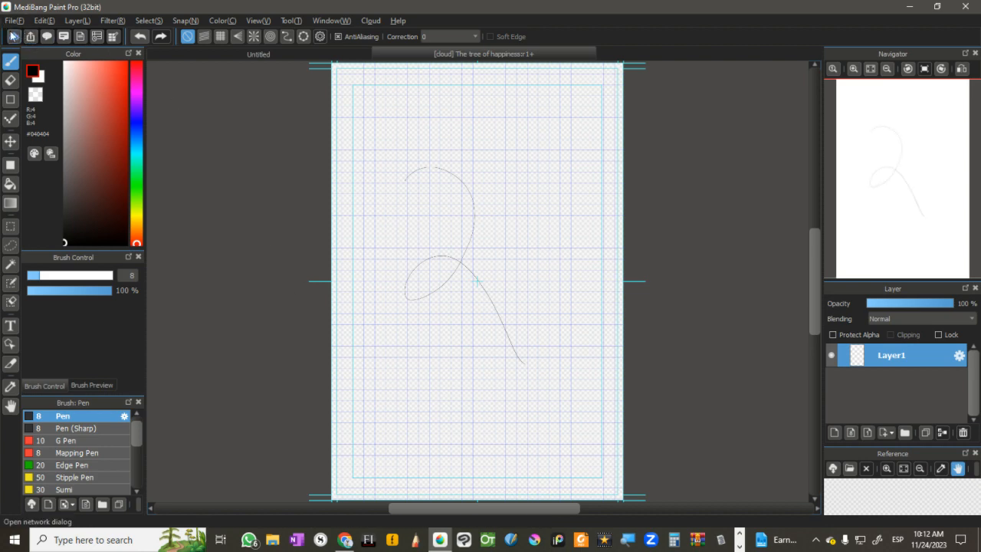
right_click(513, 58)
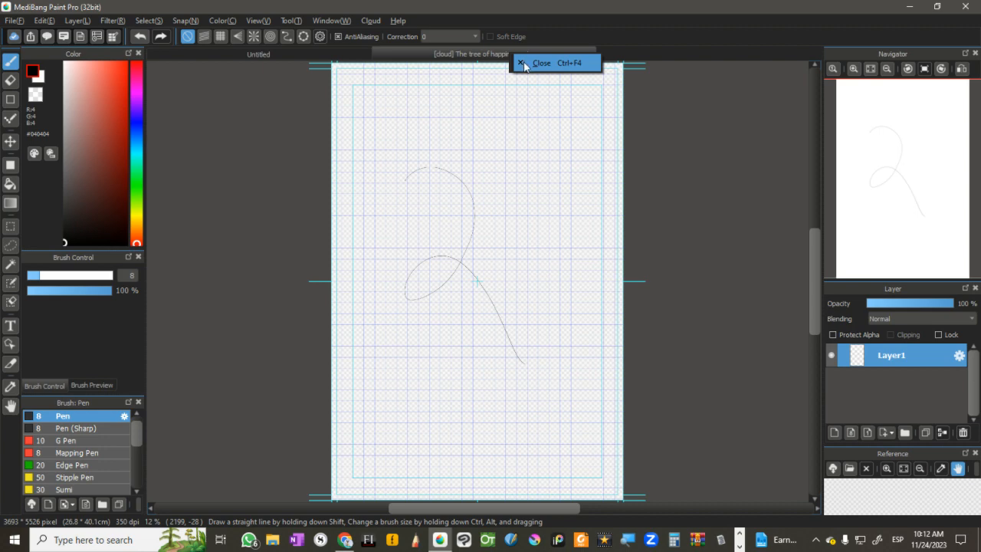
left_click(524, 63)
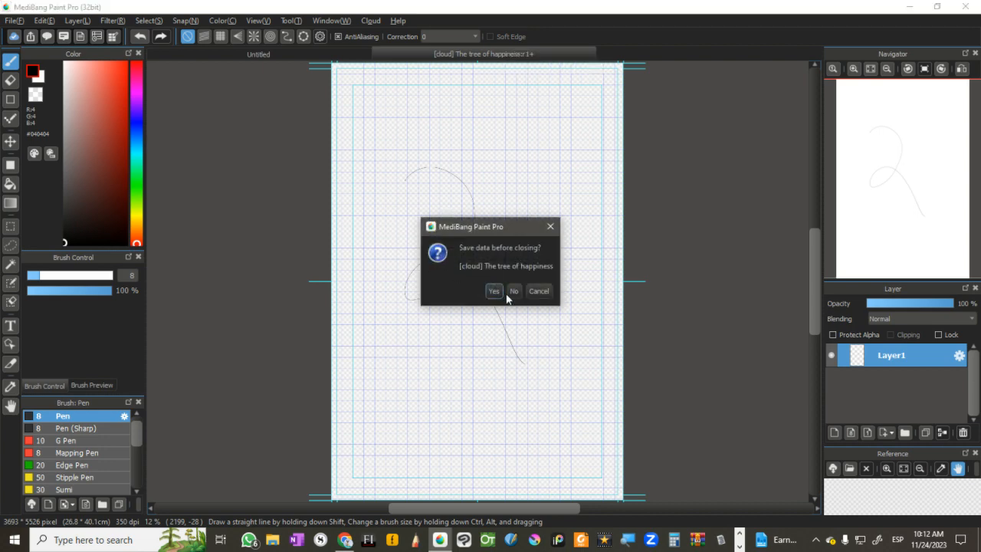
left_click(493, 290)
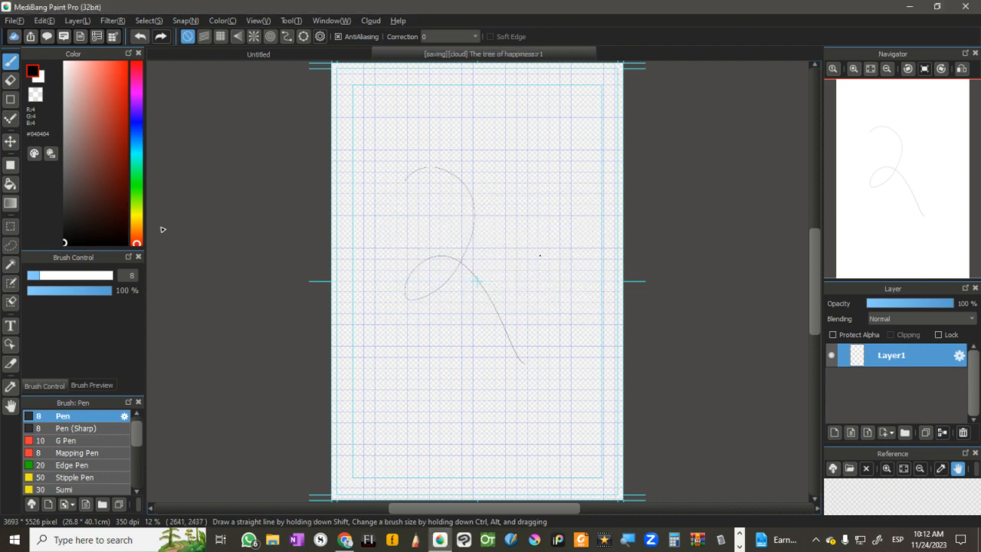
left_click(15, 21)
left_click(317, 103)
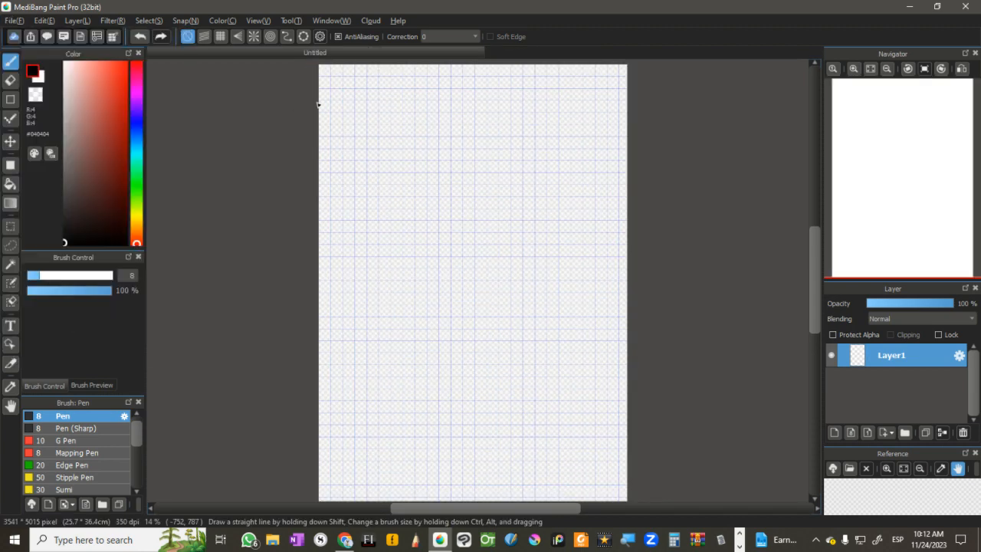
Step: Create a new cloud project titled "The tree of happiness" in My Cloud Saves, keeping the default page settings
left_click(15, 21)
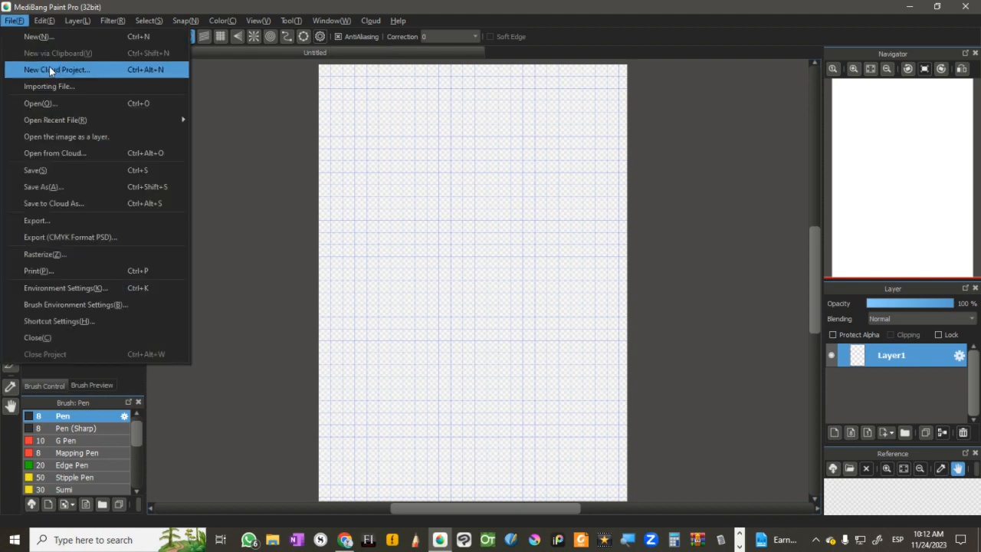
left_click(49, 69)
left_click(409, 111)
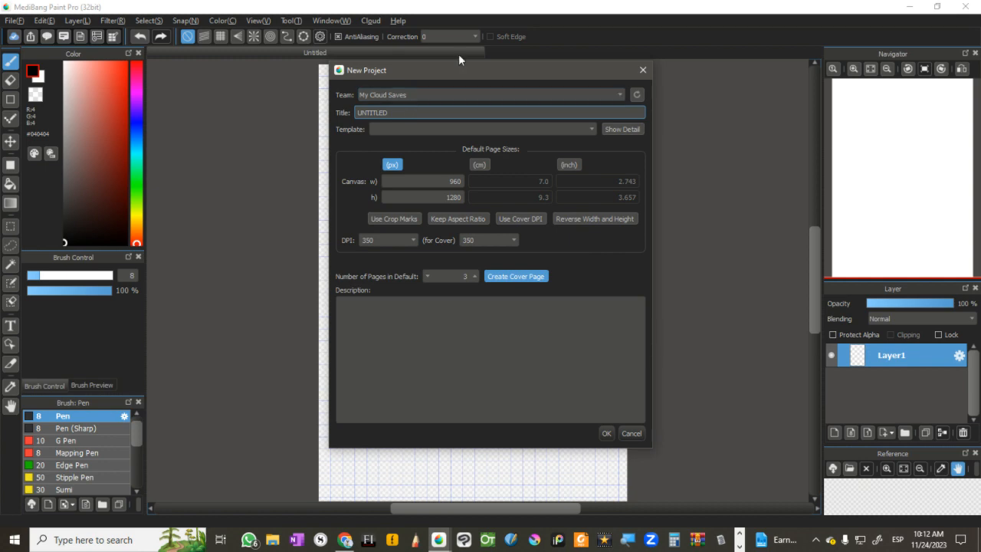
key("ctrl+a")
key("BackSpace")
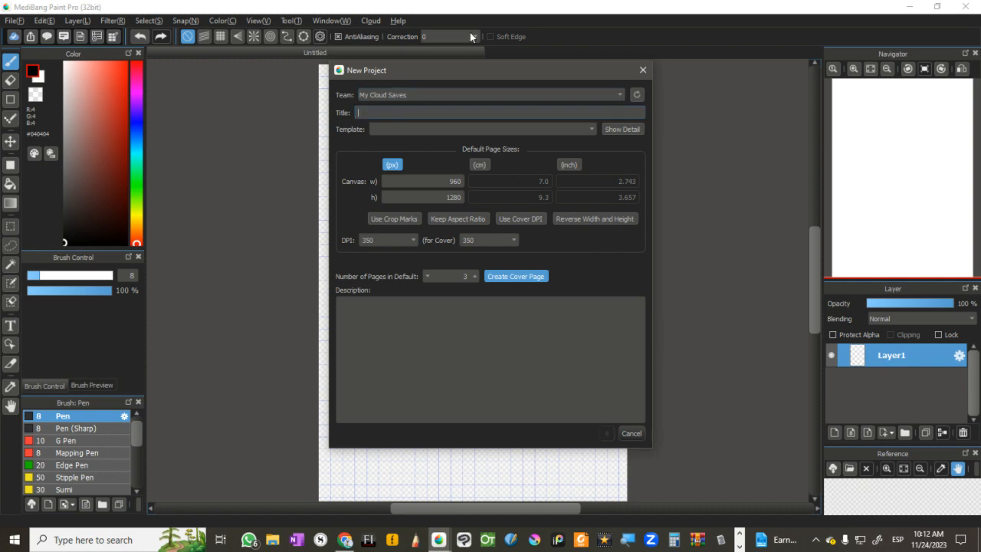
type("The tree of happines")
key("Return")
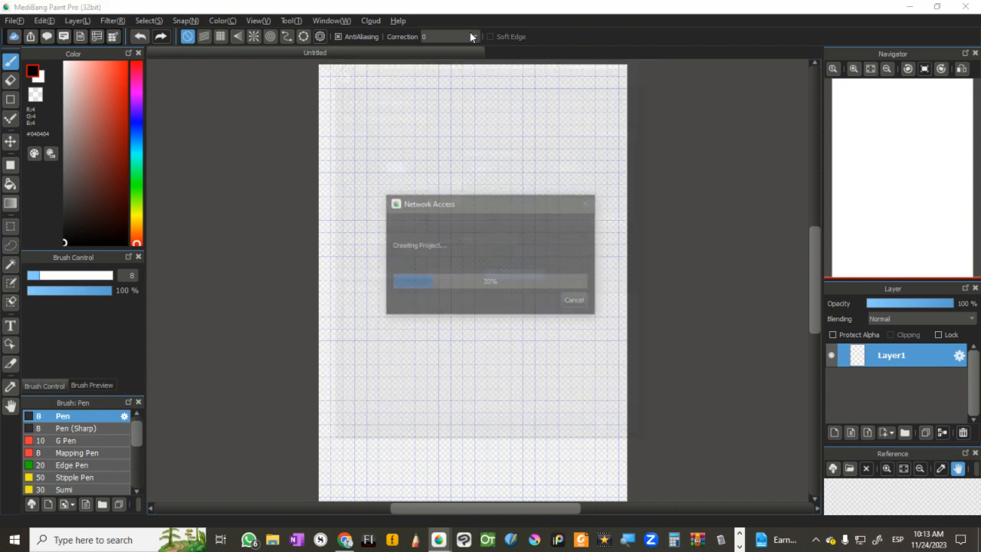
key("alt+Tab")
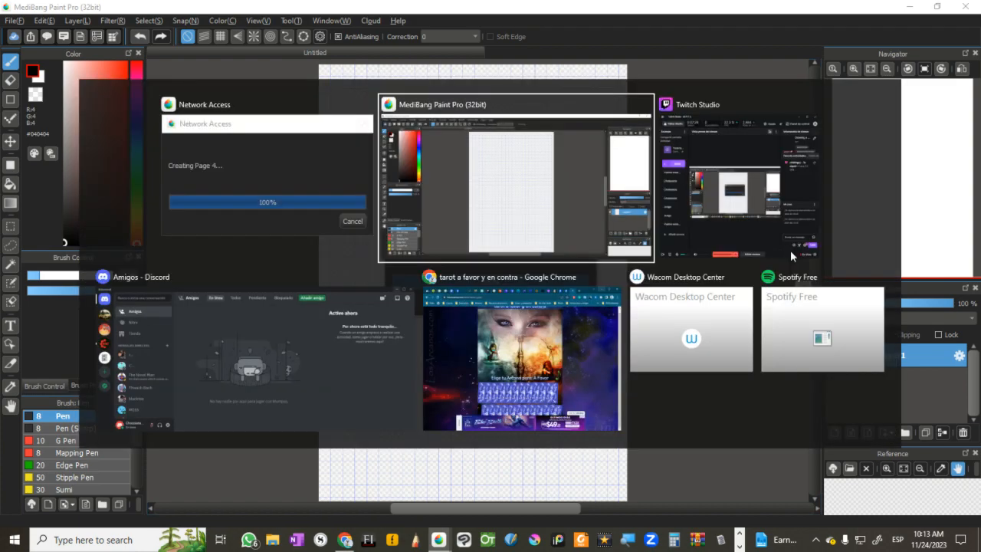
key("alt+Tab")
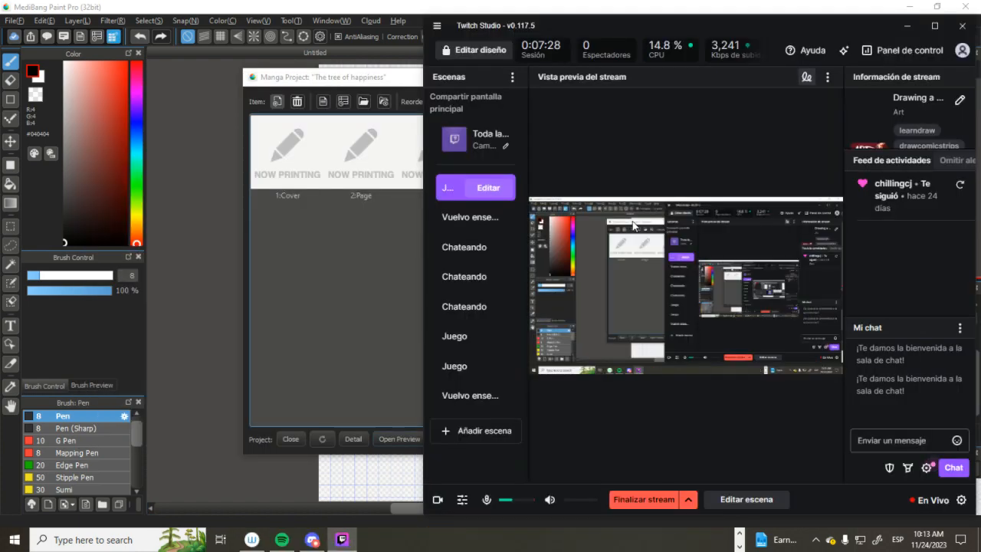
left_click(371, 326)
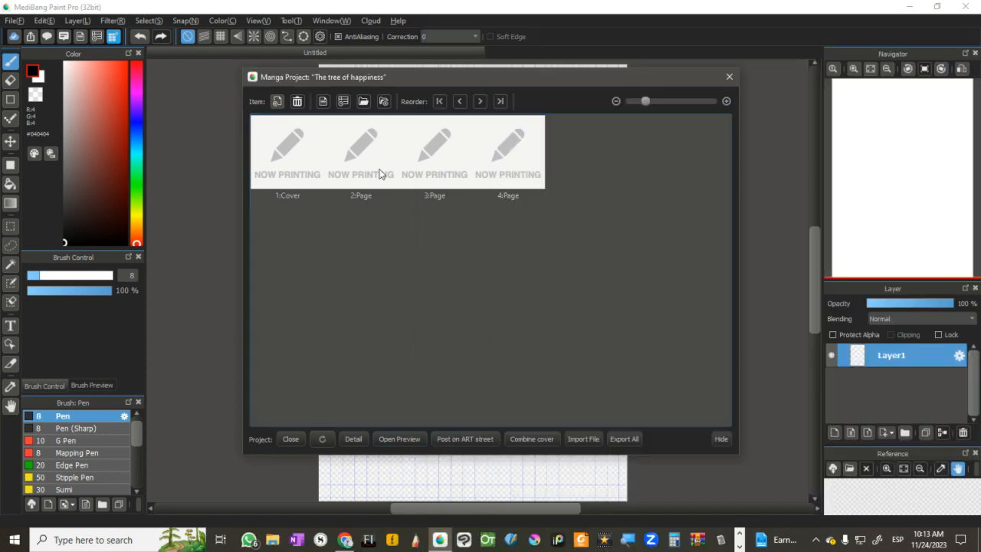
Step: Add a new blank full-color page with the default item settings after page 4 of the manga project
left_click(370, 146)
left_click(287, 171)
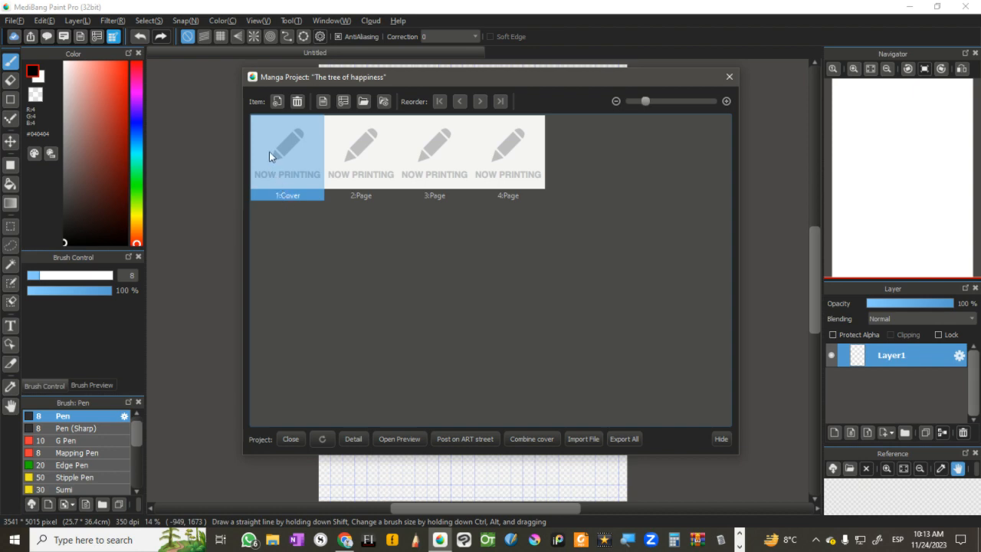
left_click(361, 185)
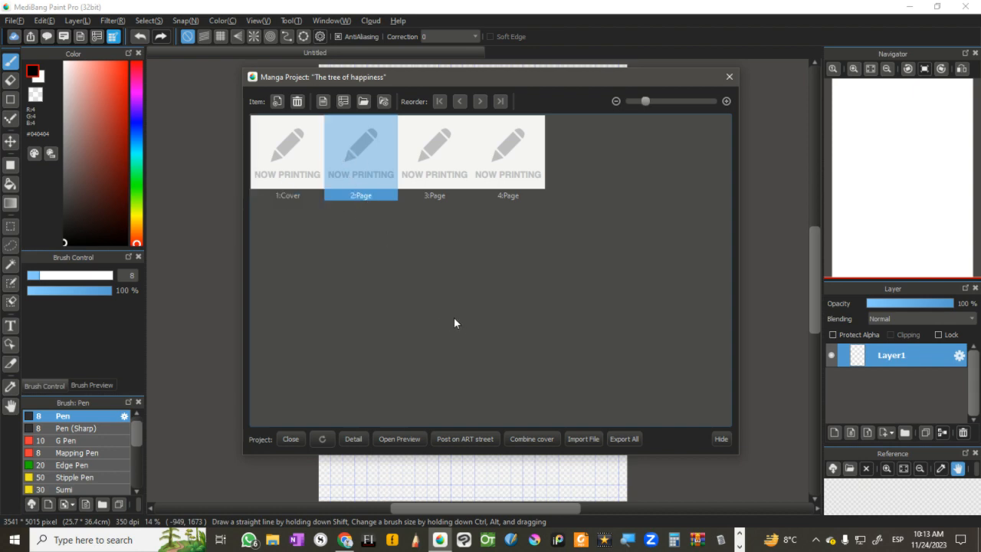
left_click(452, 167)
left_click(506, 180)
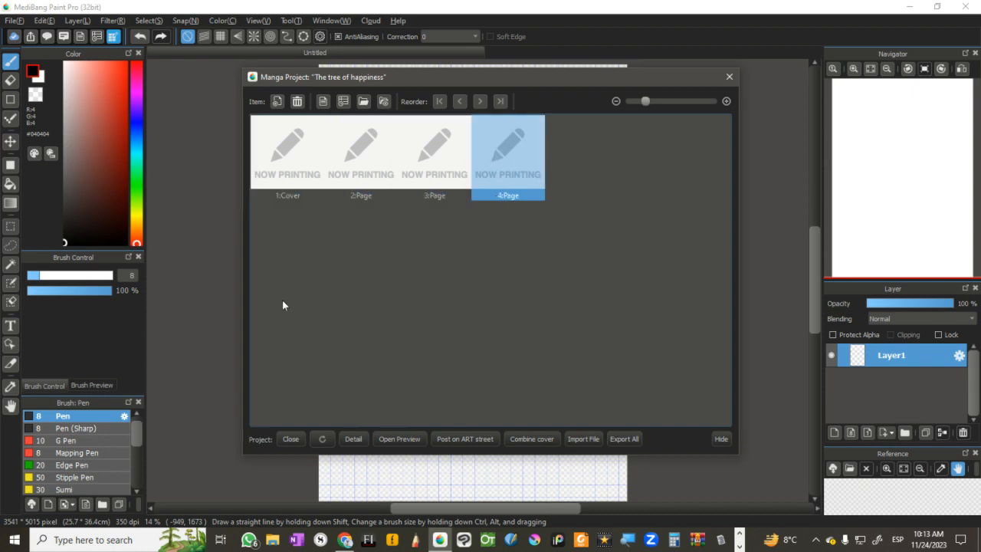
left_click(276, 102)
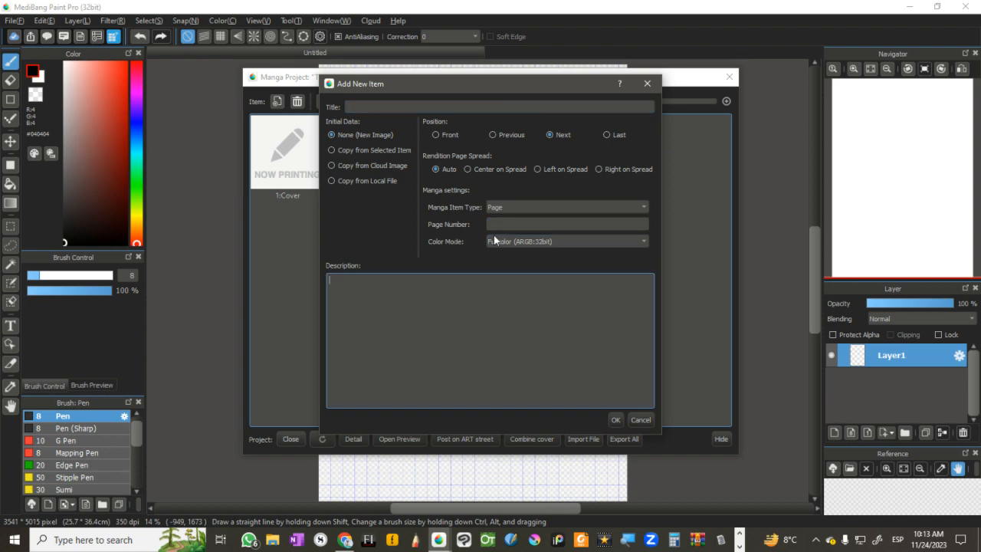
left_click(615, 419)
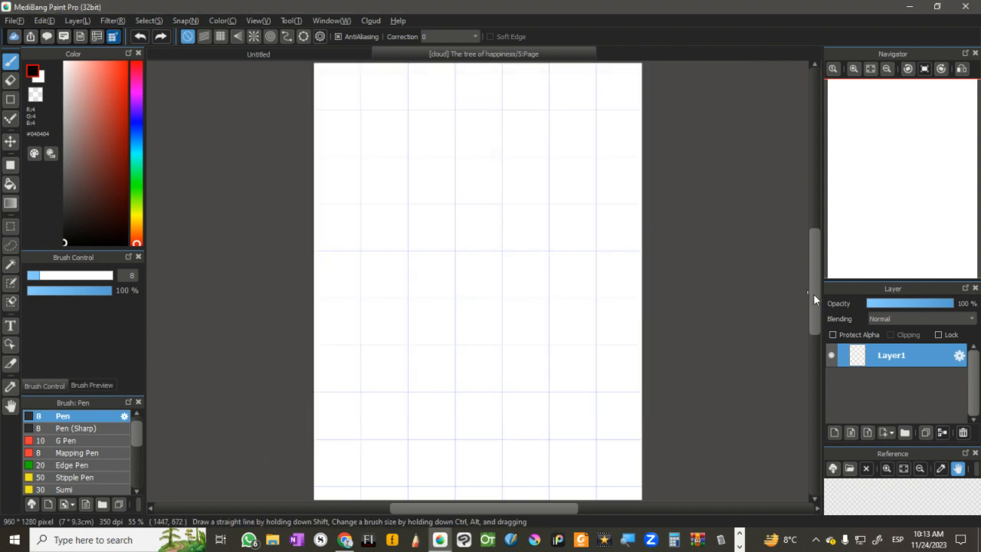
mouse_move(813, 294)
left_mouse_down()
mouse_move(808, 262)
mouse_move(804, 299)
left_mouse_up()
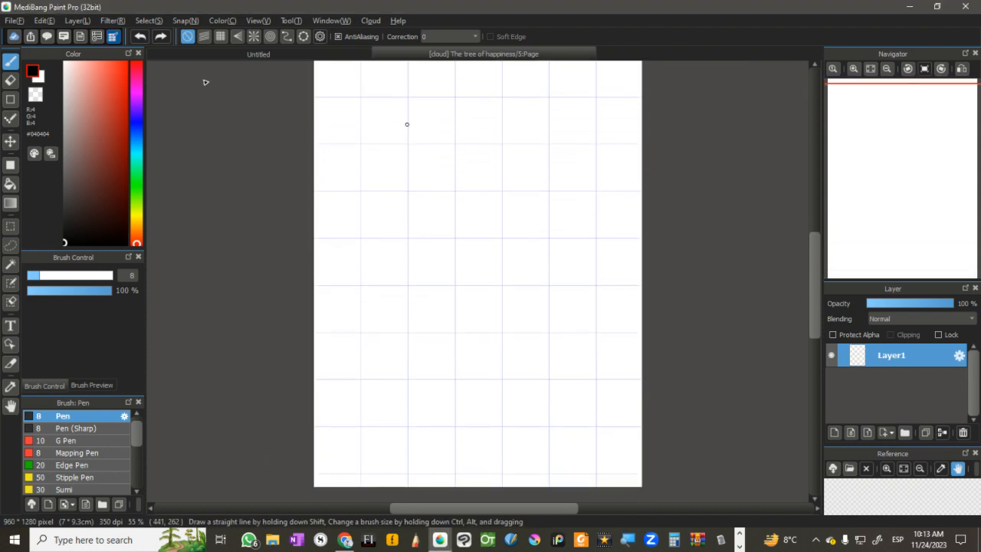
Step: Bring back the manga project's page list, look through its pages and check the version history of the cover
left_click(113, 36)
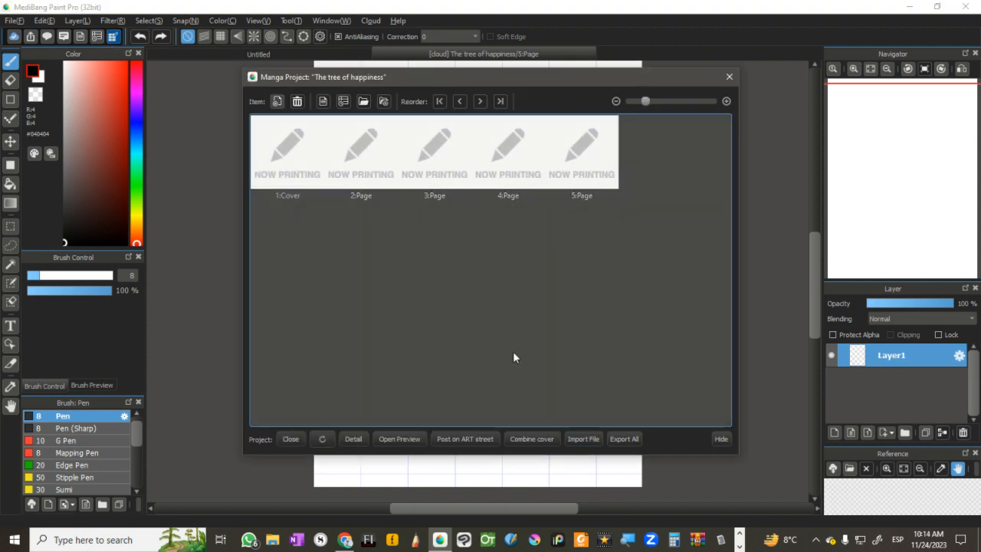
left_click(588, 178)
left_click(460, 196)
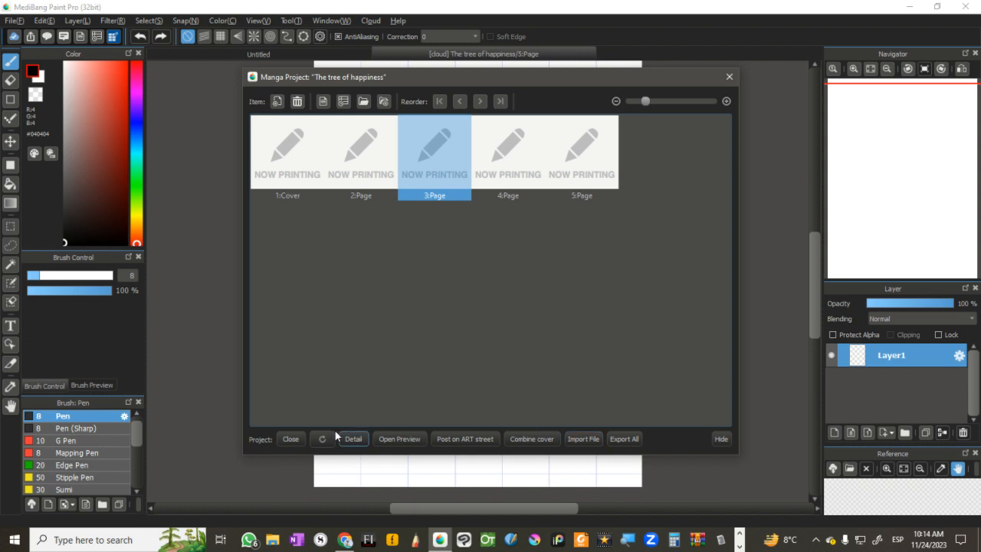
left_click(458, 243)
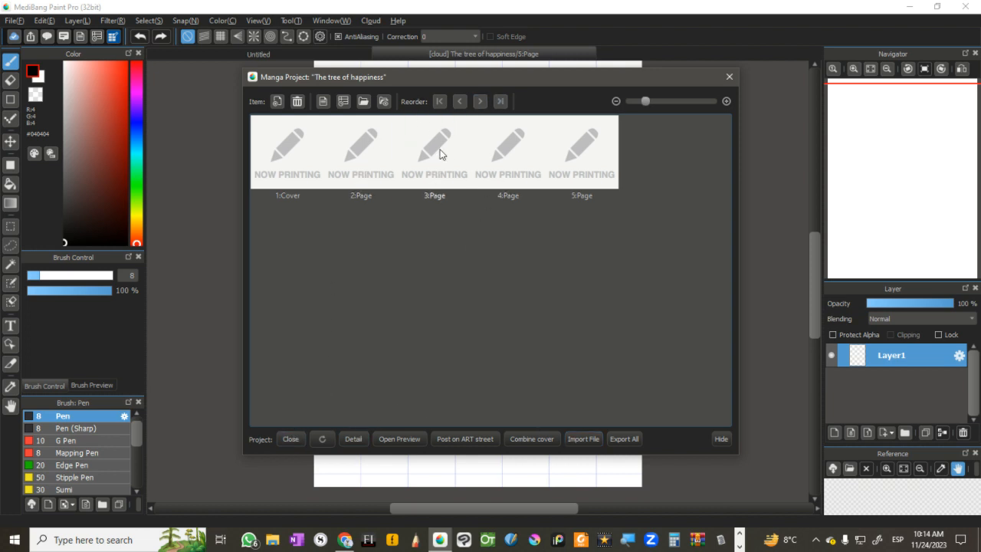
left_click(442, 153)
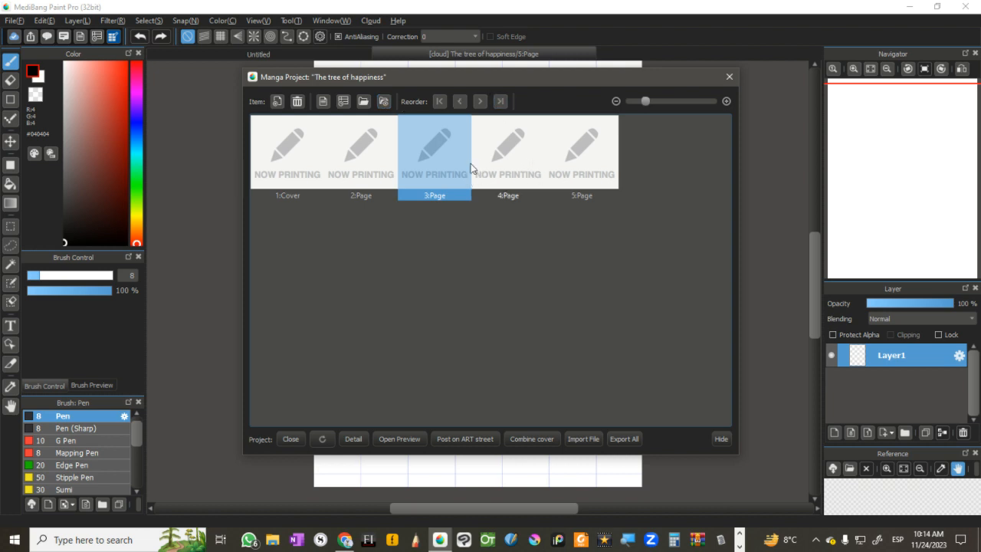
left_click(283, 161)
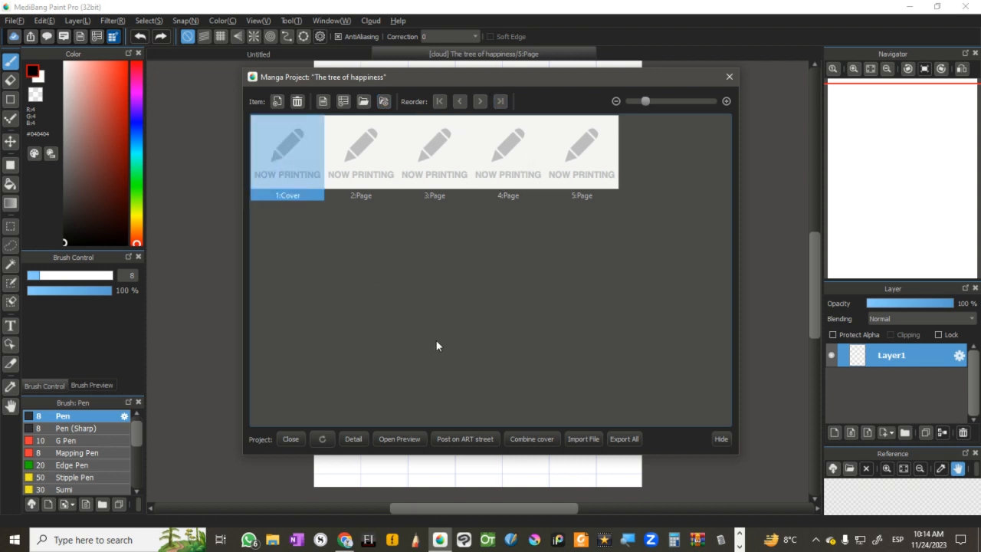
left_click(343, 101)
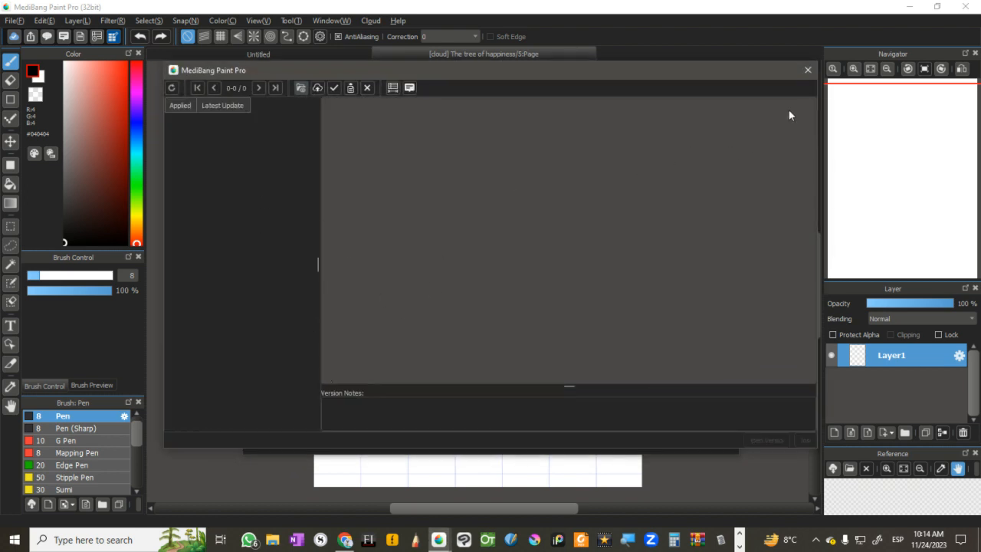
left_click(807, 70)
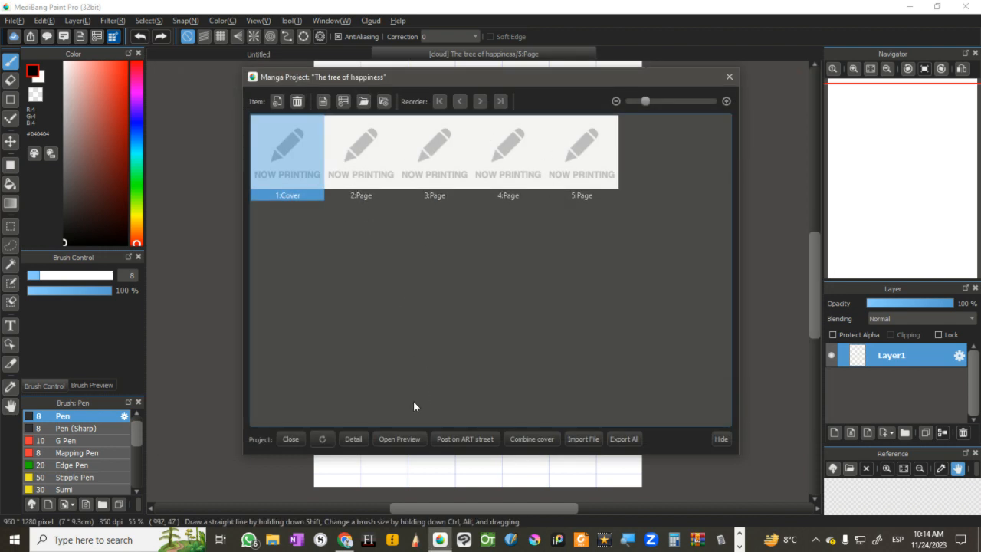
Step: Preview the second page of "The tree of happiness", leave the preview and open the cover for editing
left_click(410, 437)
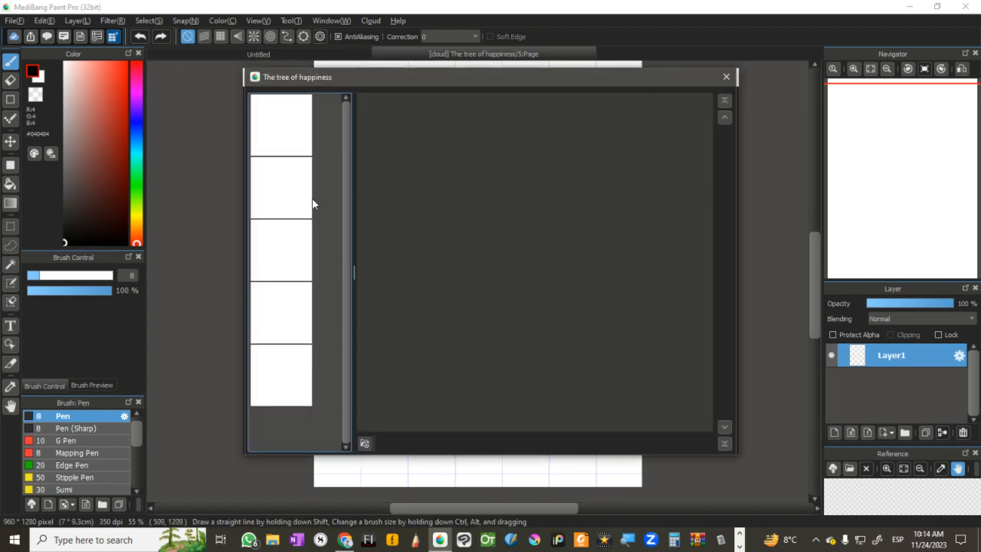
left_click(287, 184)
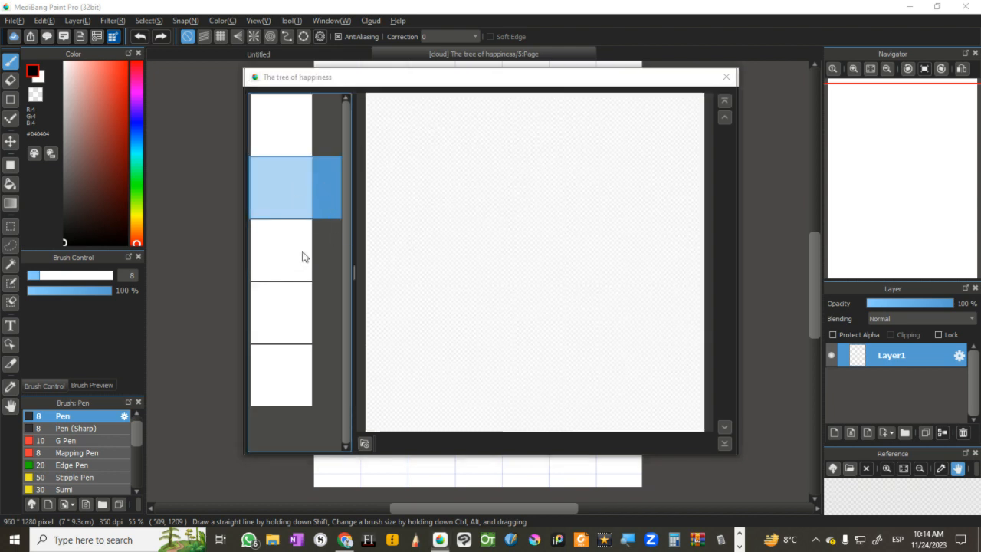
key("super+a")
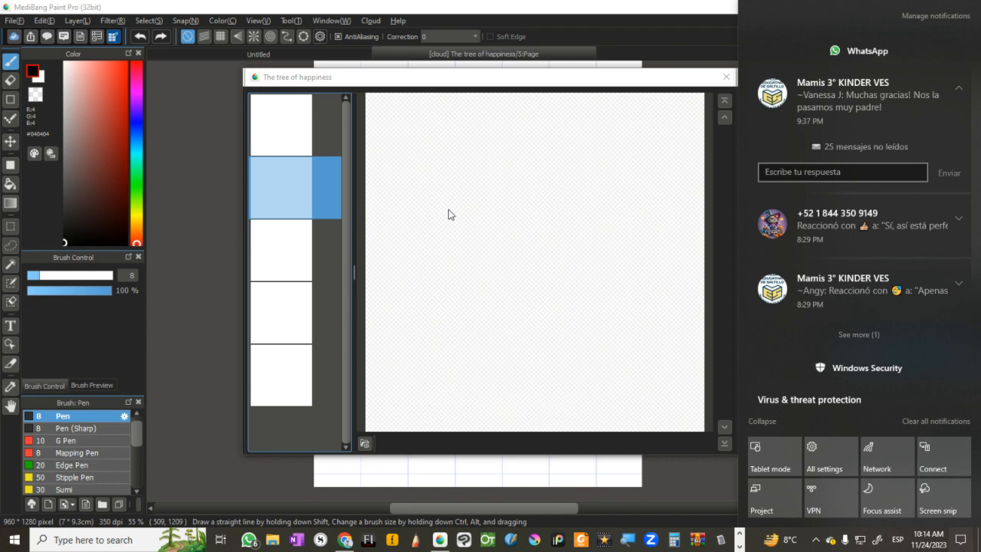
left_click(670, 80)
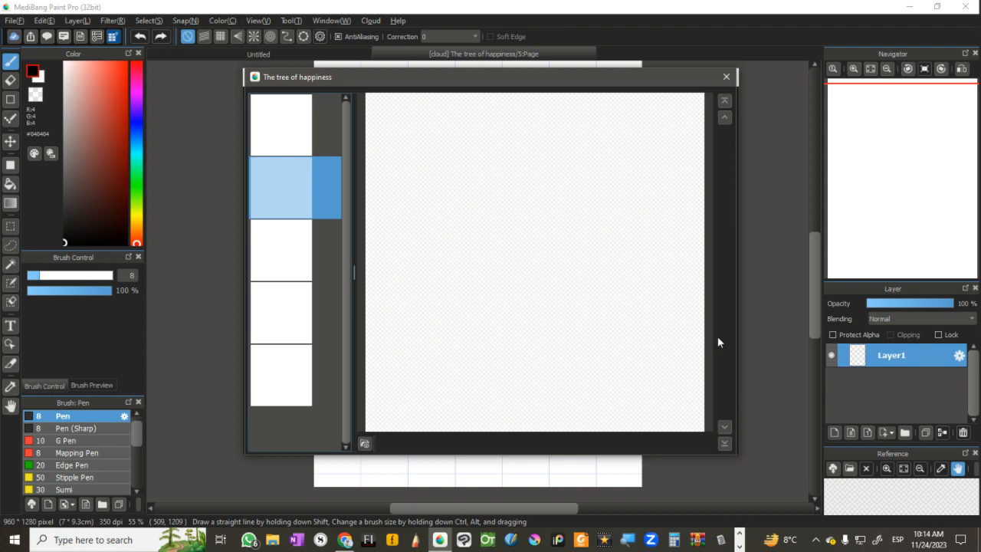
left_click(726, 77)
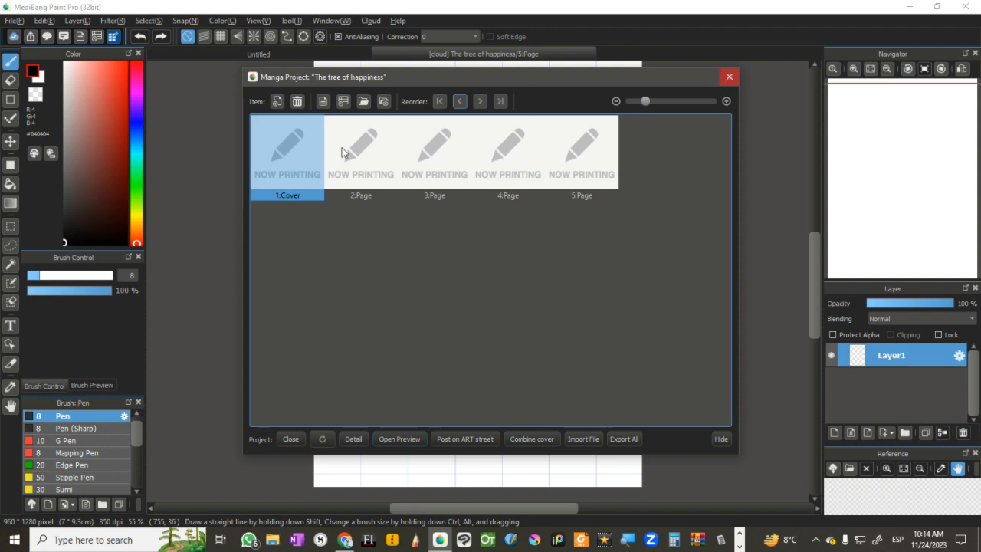
double_click(299, 164)
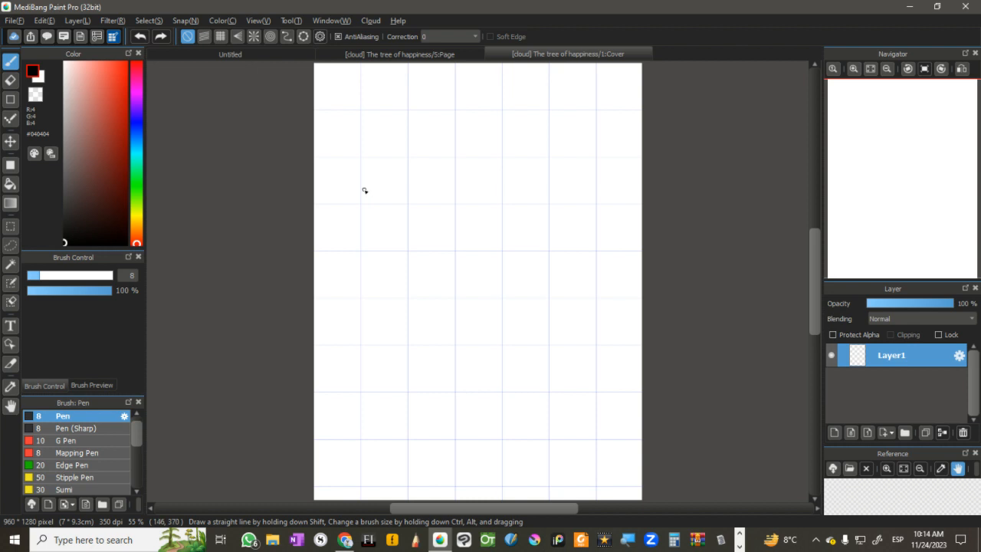
Step: Review the item operations available for the cover in the manga project, cancel its removal and leave the project window
left_click(113, 36)
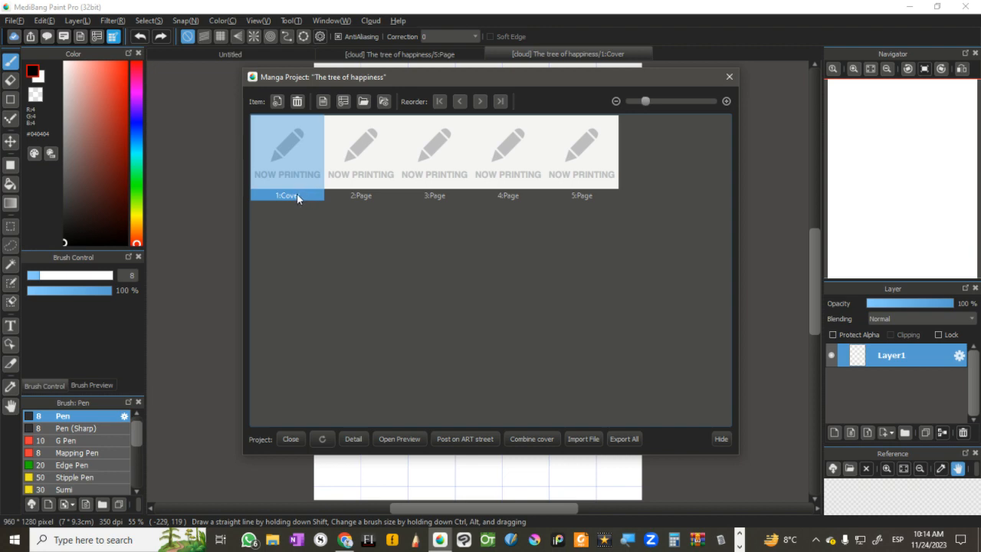
right_click(297, 198)
left_click(328, 259)
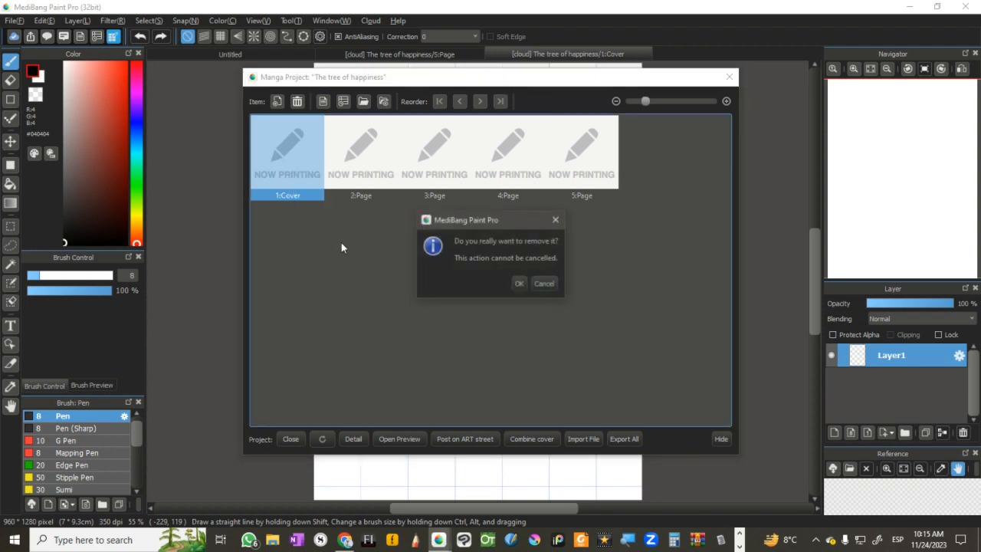
left_click(544, 283)
right_click(289, 169)
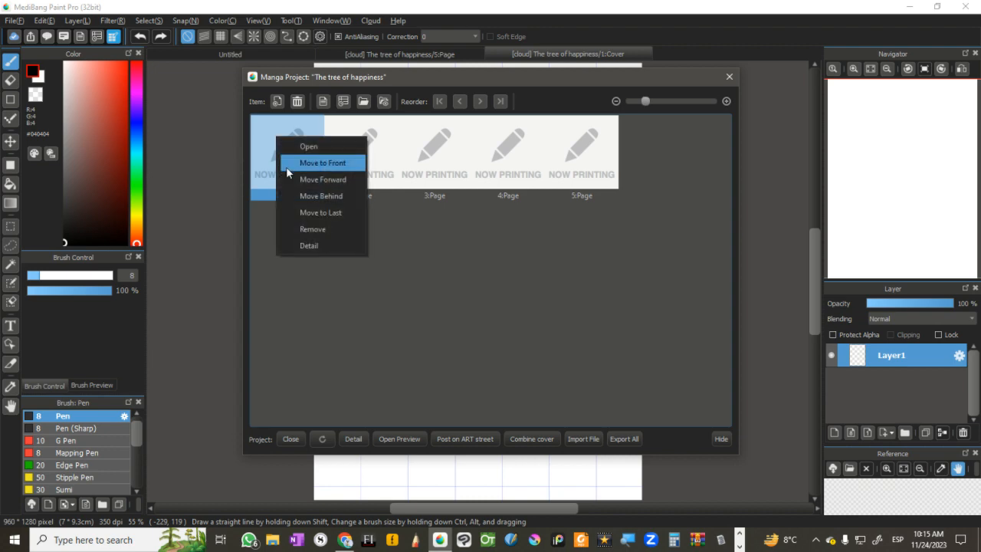
left_click(378, 347)
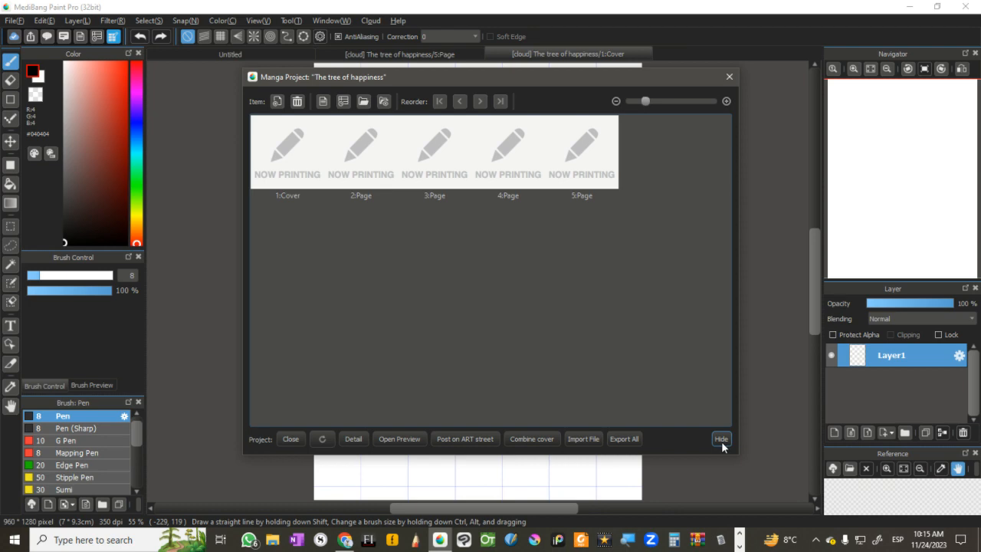
left_click(729, 77)
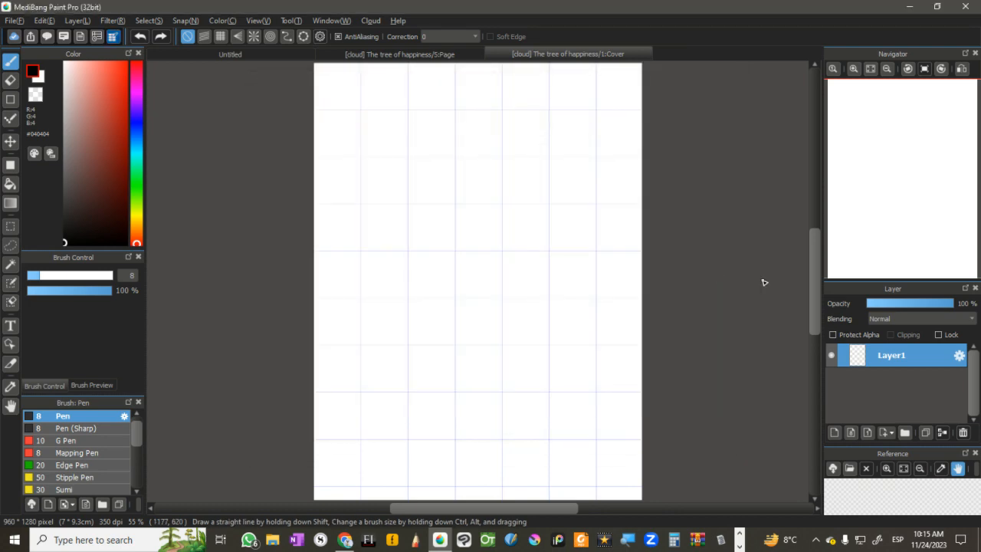
Step: Switch to Twitch Studio, set the shared screen source to the MediBang Paint Pro (32bit) window and resize that window
key("alt+Tab")
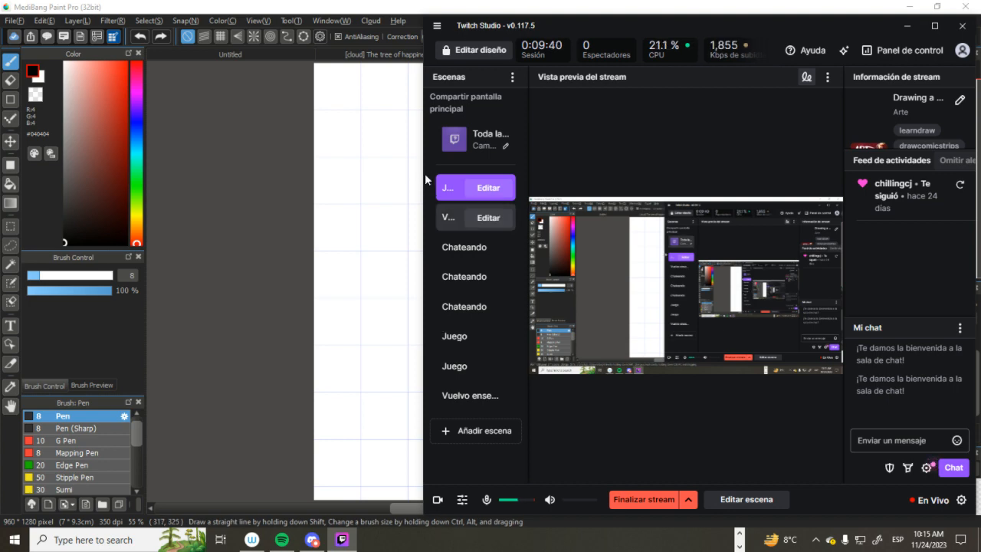
left_click(477, 140)
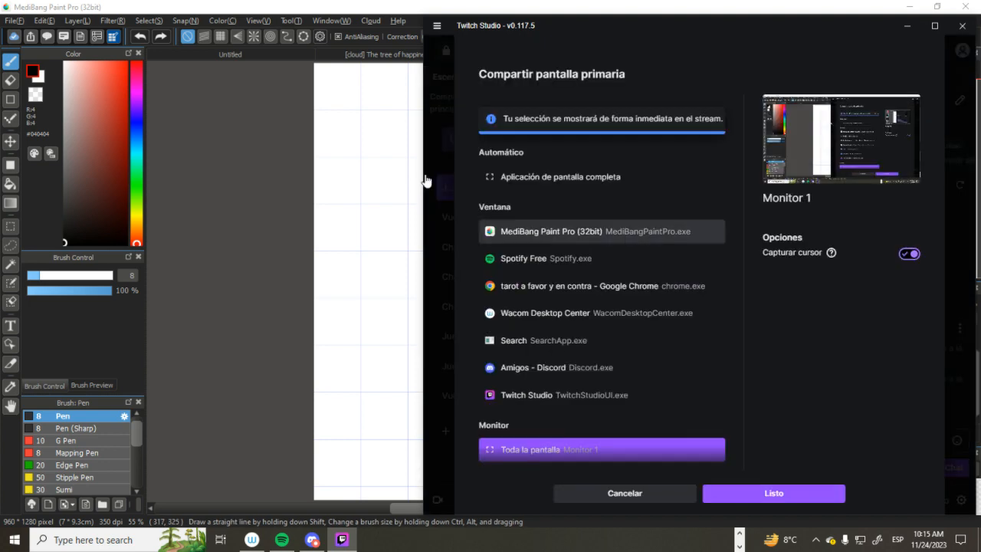
left_click(602, 232)
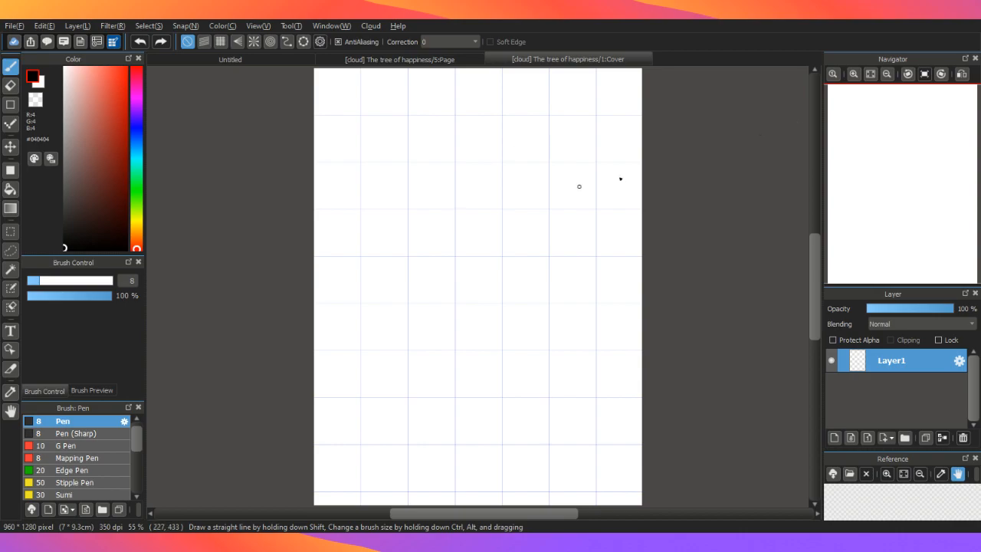
left_click(939, 16)
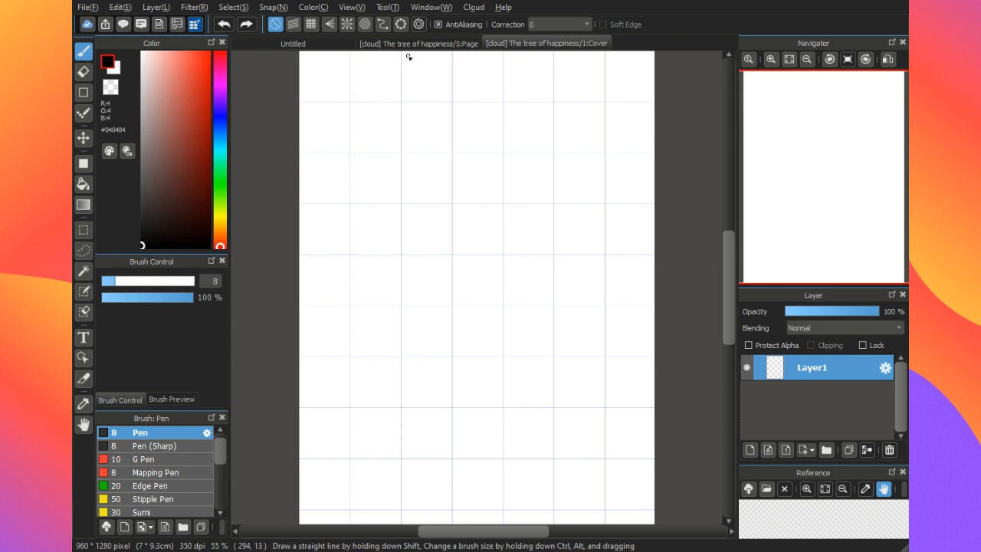
Step: Handwrite the heading "Characters" at the top of the cover and the note "2 woman" below it
mouse_move(409, 57)
left_mouse_down()
mouse_move(412, 75)
mouse_move(424, 74)
left_mouse_up()
mouse_move(435, 64)
left_mouse_down()
mouse_move(475, 73)
mouse_move(479, 53)
mouse_move(512, 59)
left_mouse_up()
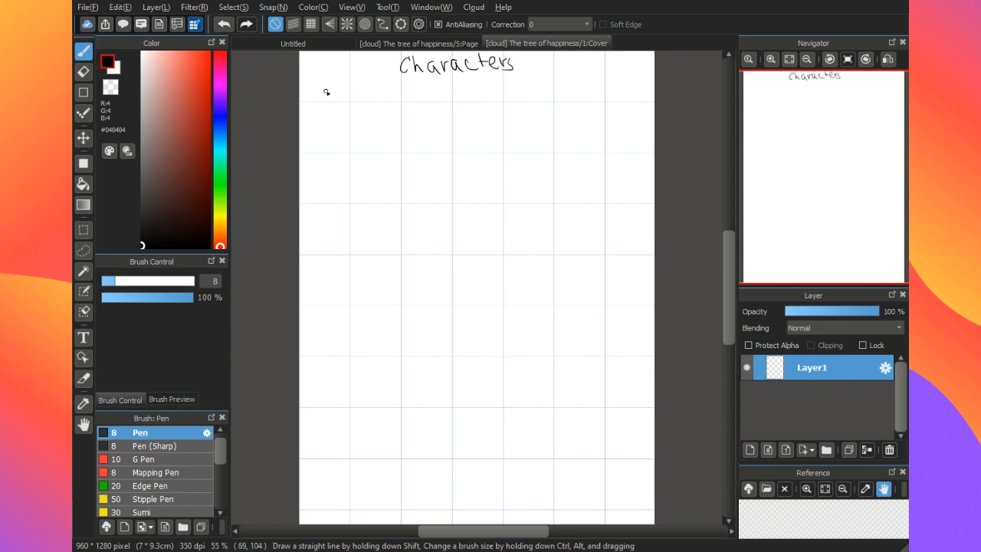
mouse_move(324, 88)
left_mouse_down()
mouse_move(339, 104)
mouse_move(376, 94)
mouse_move(420, 103)
left_mouse_up()
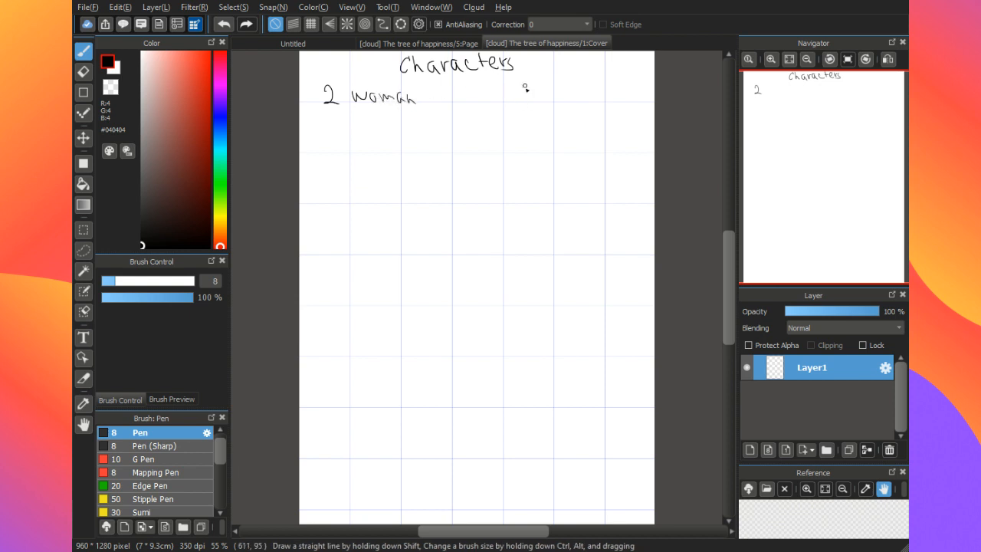
Step: Handwrite "Plant/tree" beside the woman note, underline it, add a colon after the 2, and save the cover
mouse_move(525, 86)
left_mouse_down()
mouse_move(538, 100)
mouse_move(569, 101)
left_mouse_up()
left_click_drag(350, 109, 355, 115)
mouse_move(580, 86)
left_mouse_down()
mouse_move(565, 109)
mouse_move(593, 91)
left_mouse_up()
left_click_drag(591, 90, 612, 99)
left_click(621, 98)
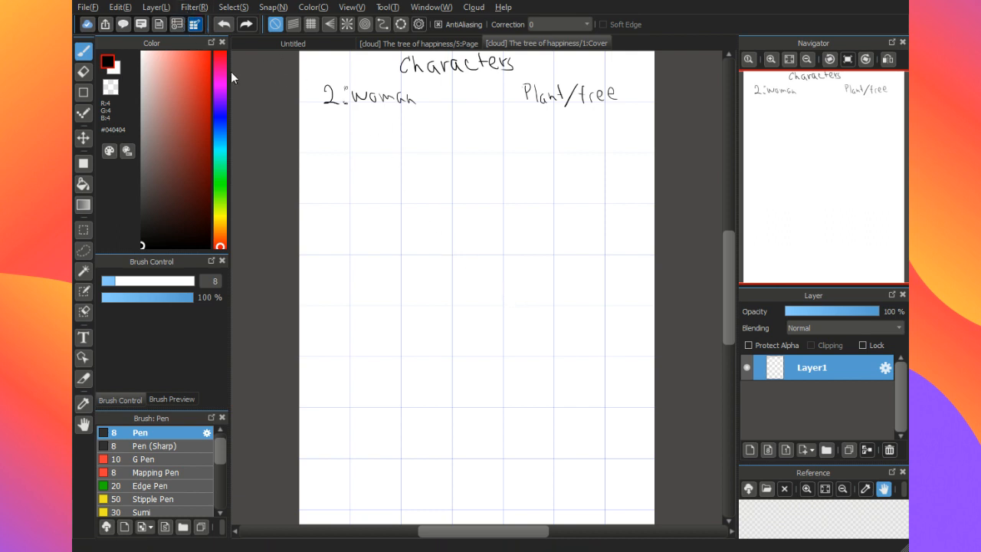
key("ctrl+s")
left_click_drag(521, 110, 615, 117)
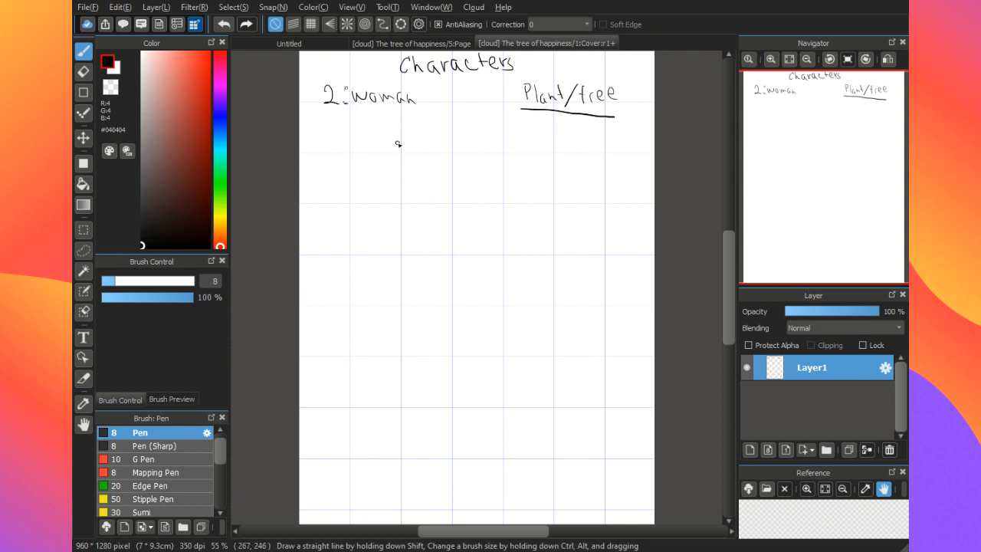
Step: Sketch the tree trunk's outline with a forked branch at the upper end and roots spreading outwards at the base
mouse_move(391, 136)
left_mouse_down()
mouse_move(421, 250)
mouse_move(403, 142)
mouse_move(437, 207)
mouse_move(429, 206)
mouse_move(421, 95)
left_mouse_up()
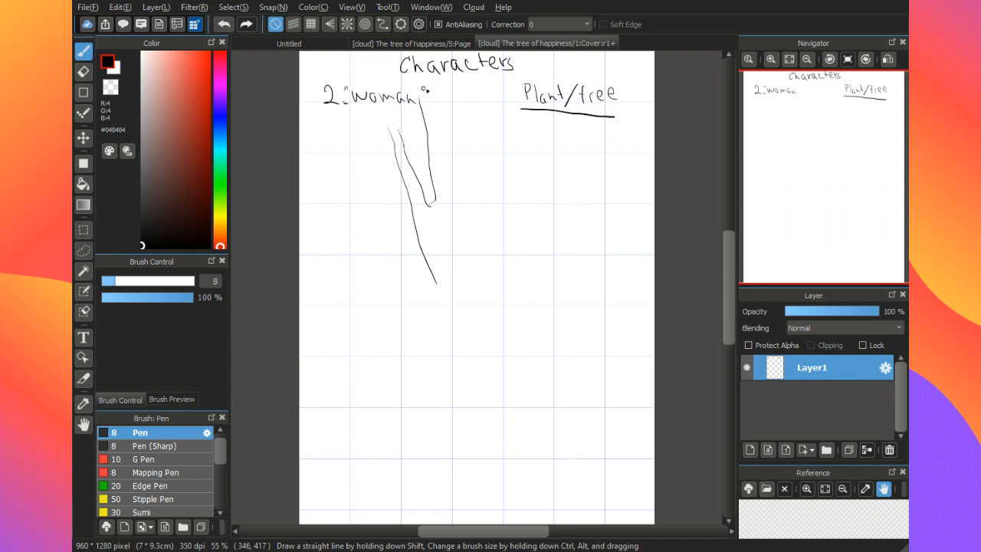
left_click_drag(479, 105, 507, 310)
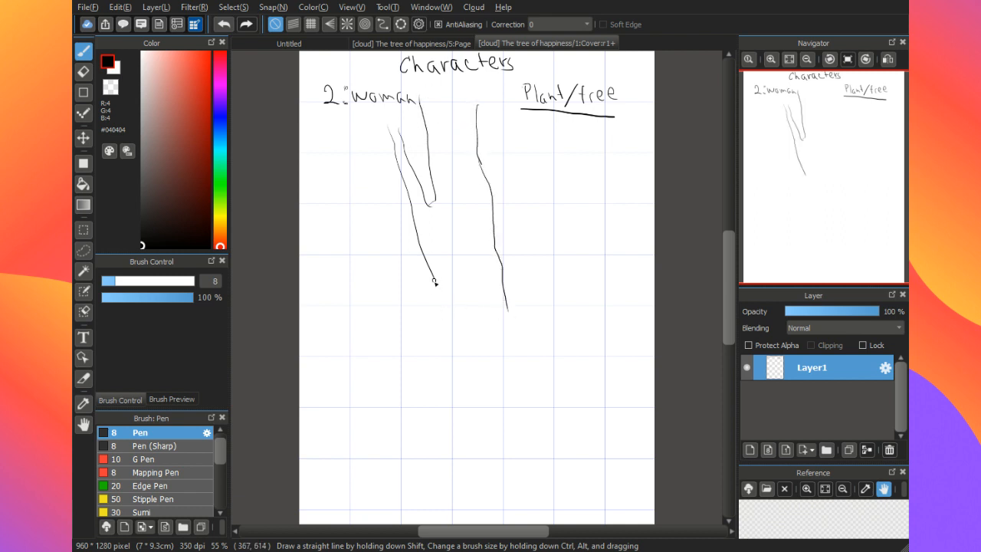
mouse_move(436, 282)
left_mouse_down()
mouse_move(439, 335)
mouse_move(441, 309)
mouse_move(416, 351)
mouse_move(379, 372)
left_mouse_up()
left_click_drag(517, 320, 596, 370)
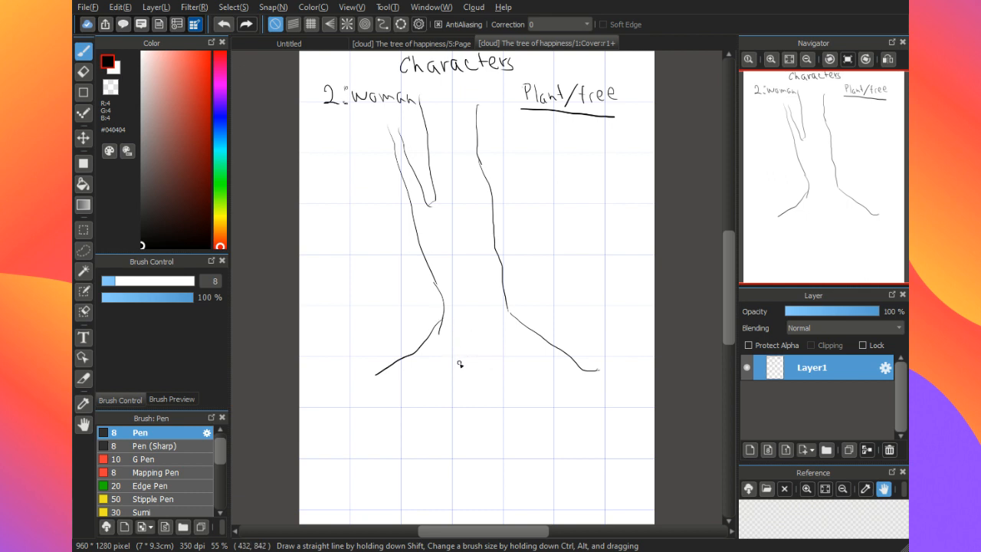
left_click_drag(457, 364, 502, 281)
mouse_move(461, 359)
left_mouse_down()
mouse_move(502, 308)
mouse_move(505, 284)
left_mouse_up()
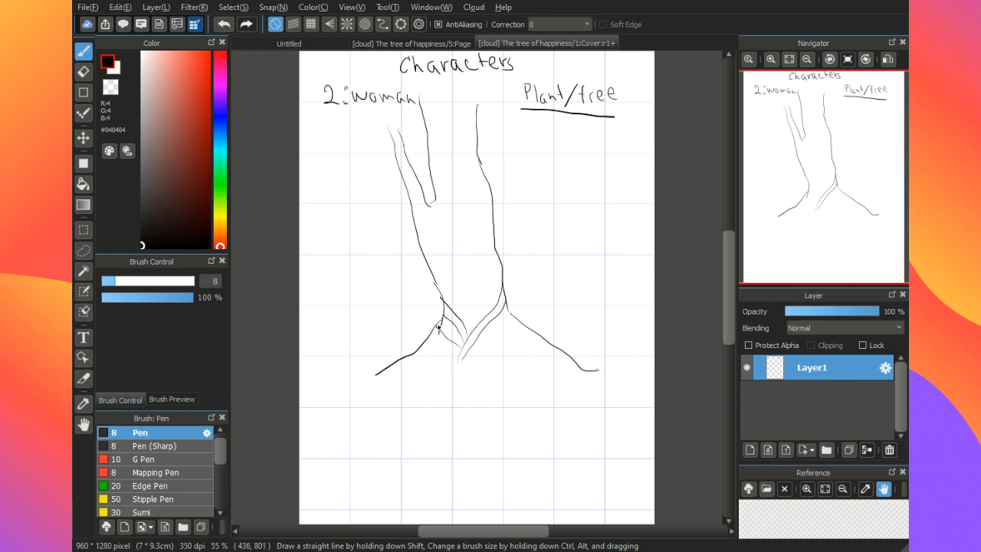
left_click_drag(457, 358, 432, 325)
left_click_drag(462, 329, 475, 223)
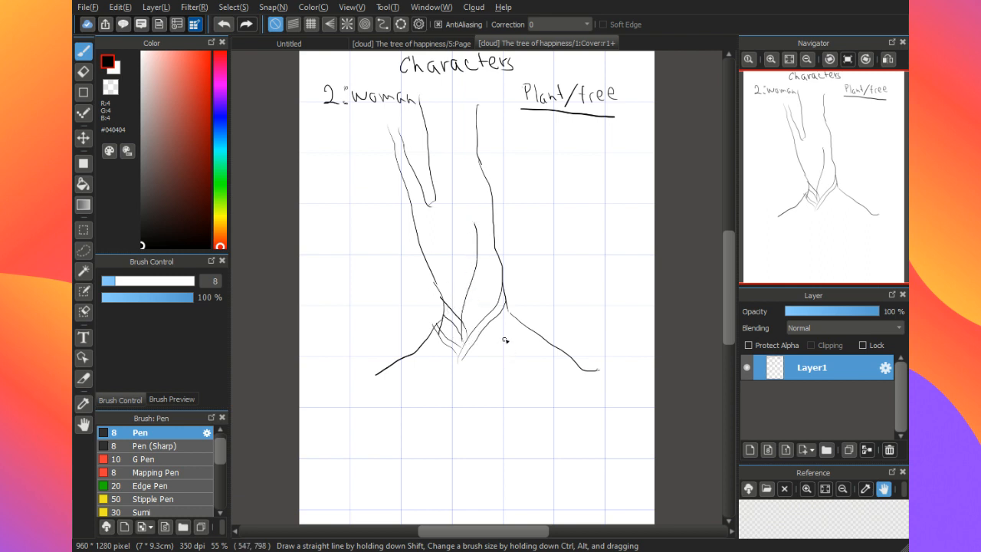
key("ctrl+z")
key("ctrl+z")
key("ctrl+z")
key("ctrl+z")
key("ctrl+z")
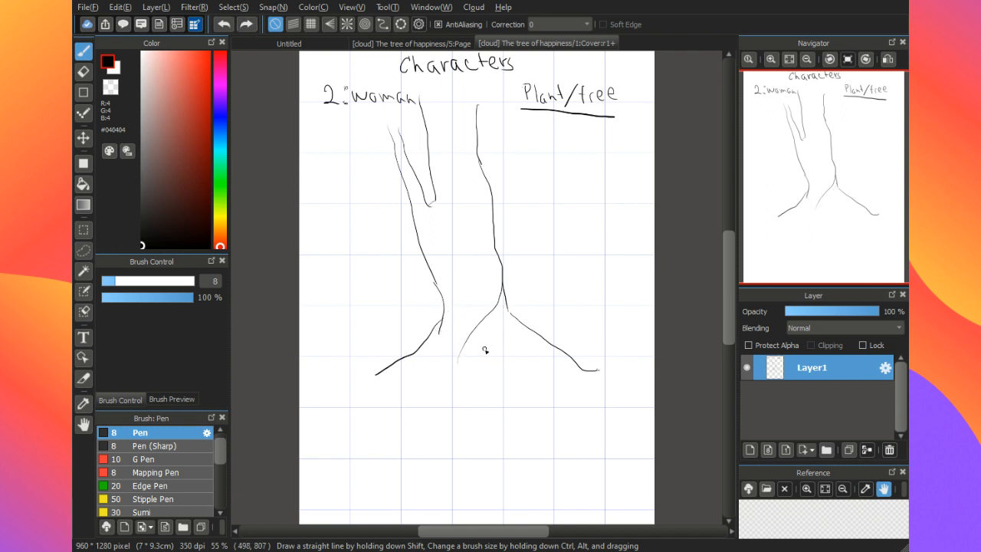
key("ctrl+z")
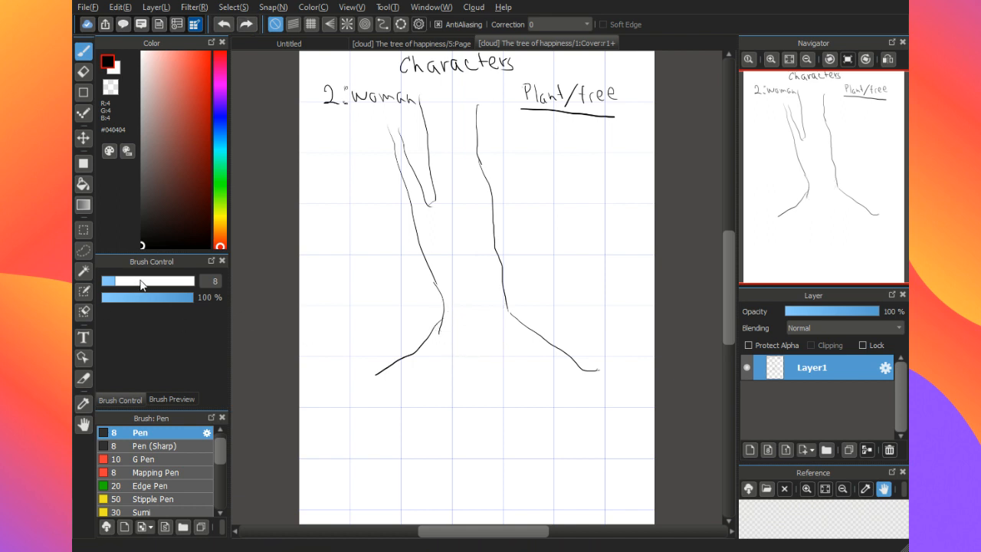
Step: Switch to the Edge Pen at size 20 and draw a double-lined root curving up to the trunk's right edge
left_click(141, 281)
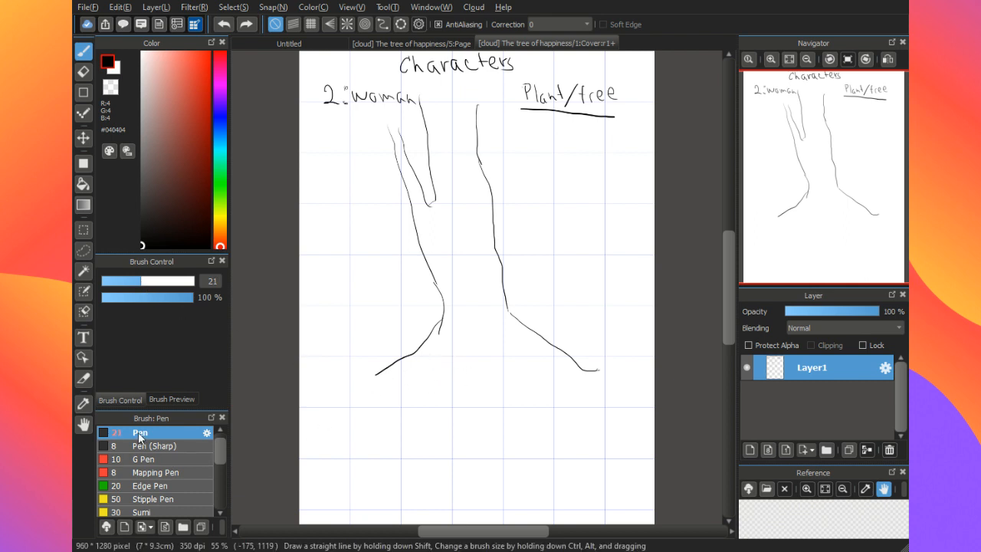
left_click(181, 471)
left_click(179, 484)
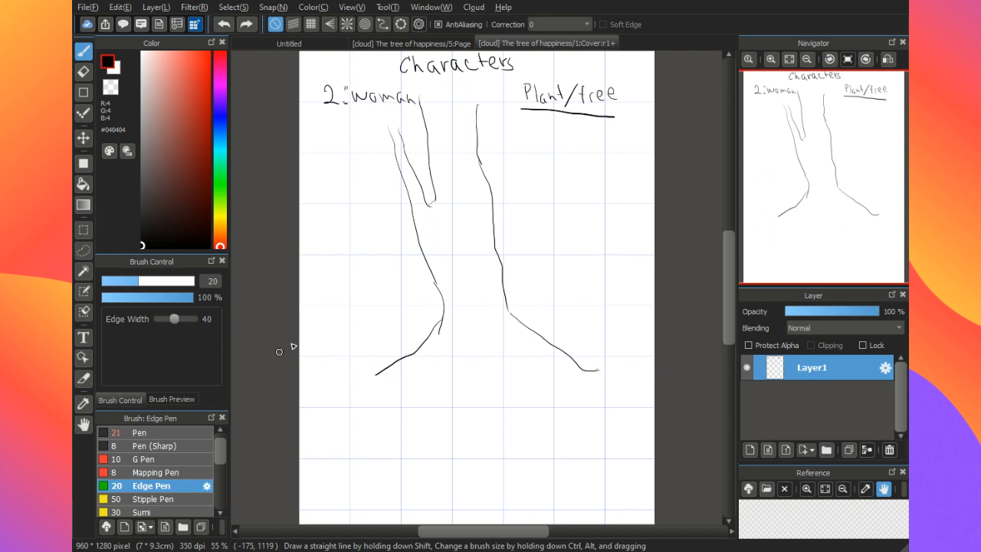
mouse_move(309, 348)
left_mouse_down()
mouse_move(350, 398)
mouse_move(371, 385)
left_mouse_up()
key("ctrl+z")
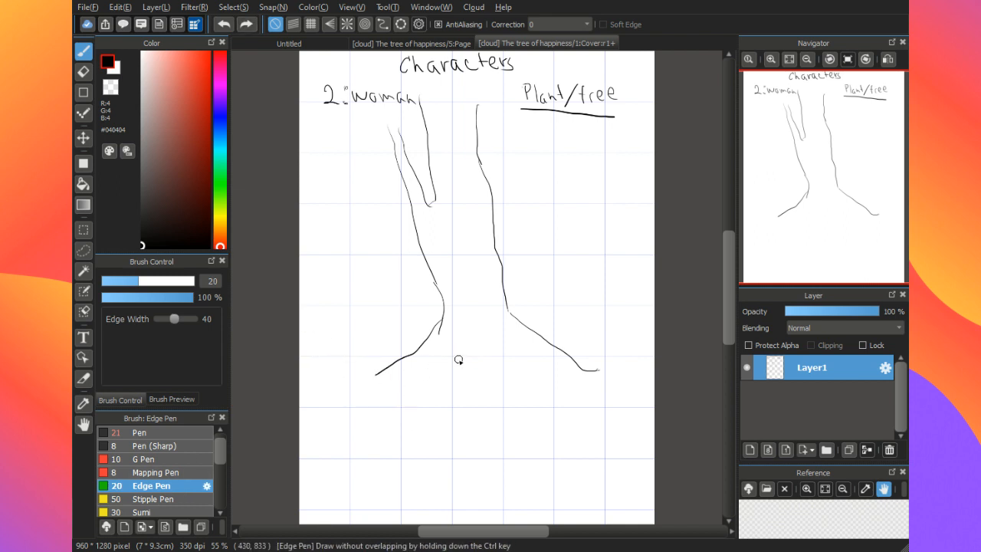
mouse_move(463, 357)
left_mouse_down()
mouse_move(496, 306)
mouse_move(496, 253)
left_mouse_up()
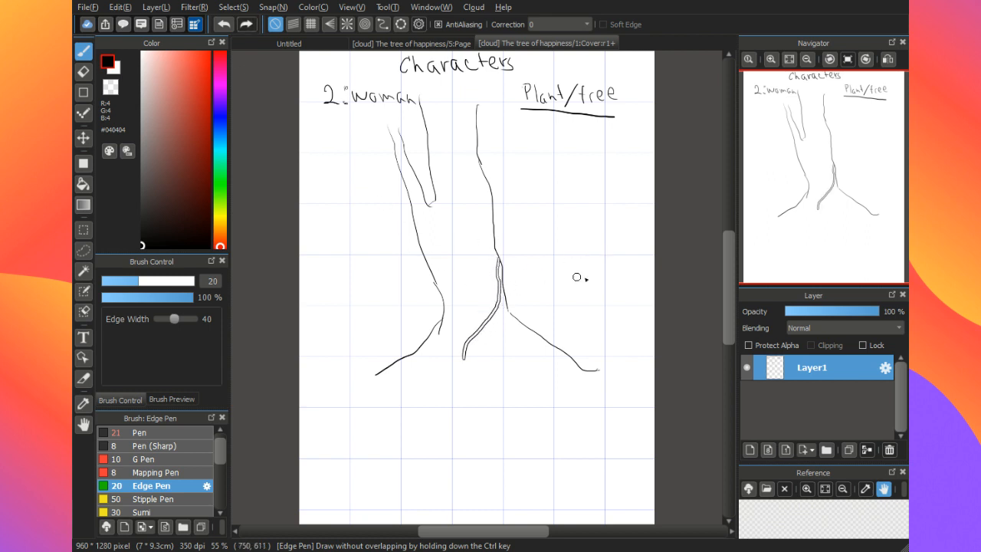
Step: Draw a double-lined Edge Pen branch rising up-left from the upper part of the curved root, undoing unwanted strokes
mouse_move(792, 181)
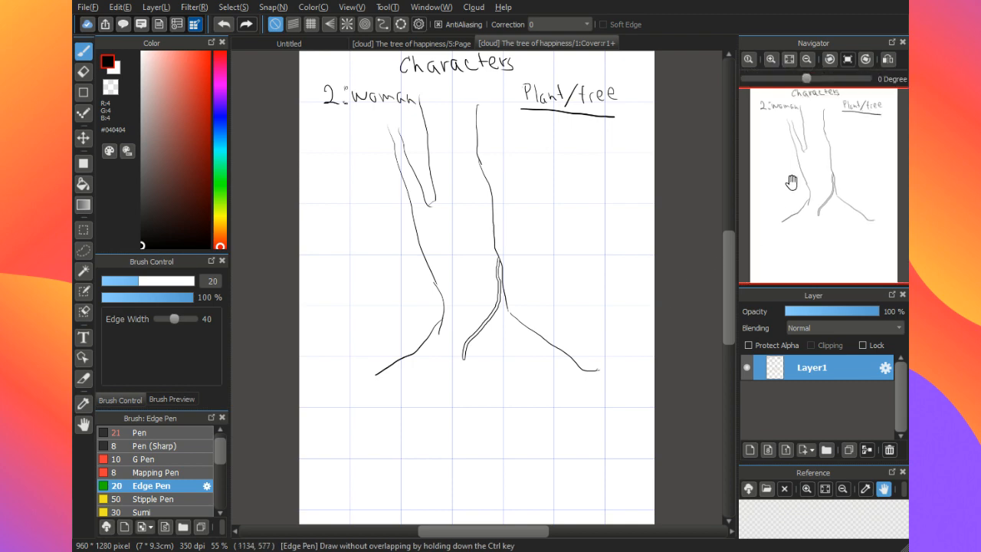
scroll(792, 182, "up", 4)
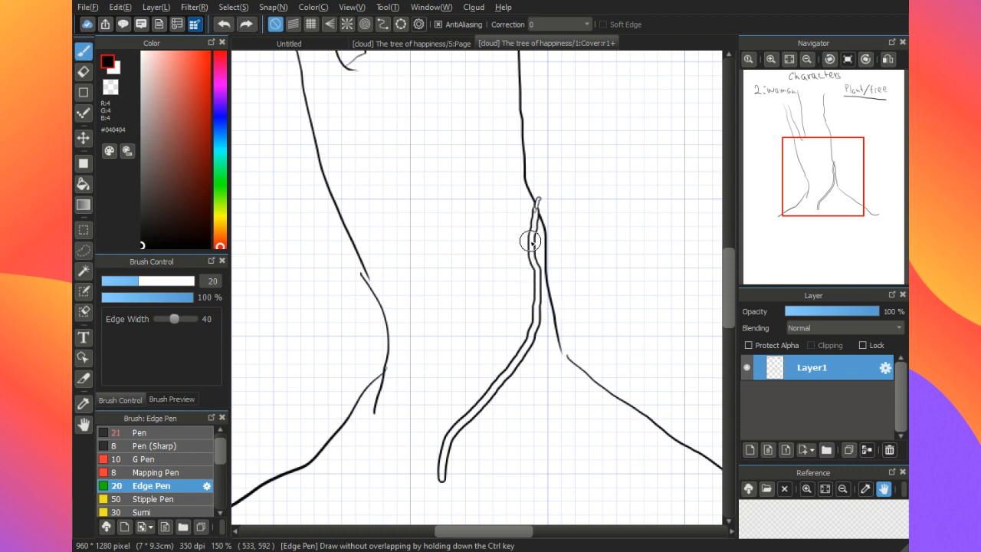
key("ctrl+z")
left_click_drag(527, 250, 538, 177)
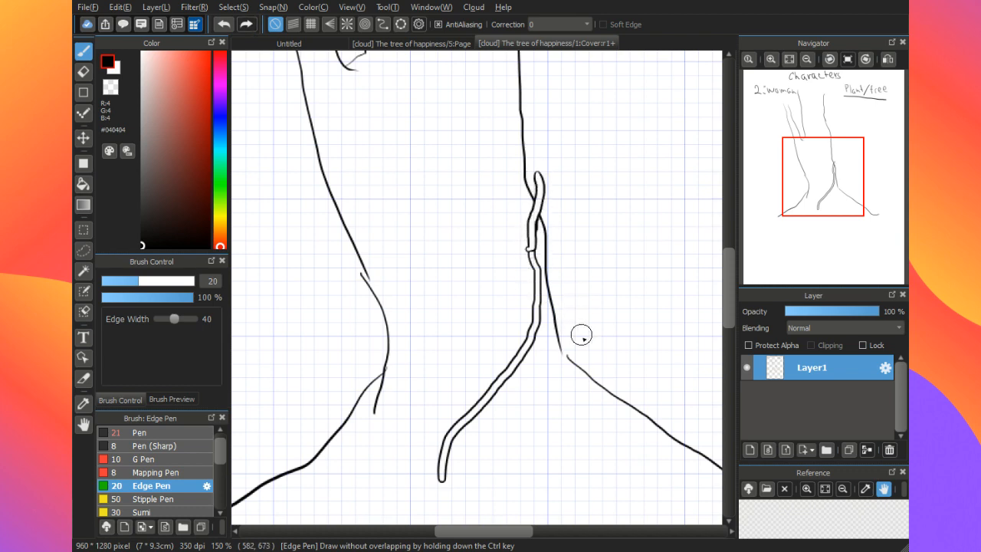
key("ctrl+z")
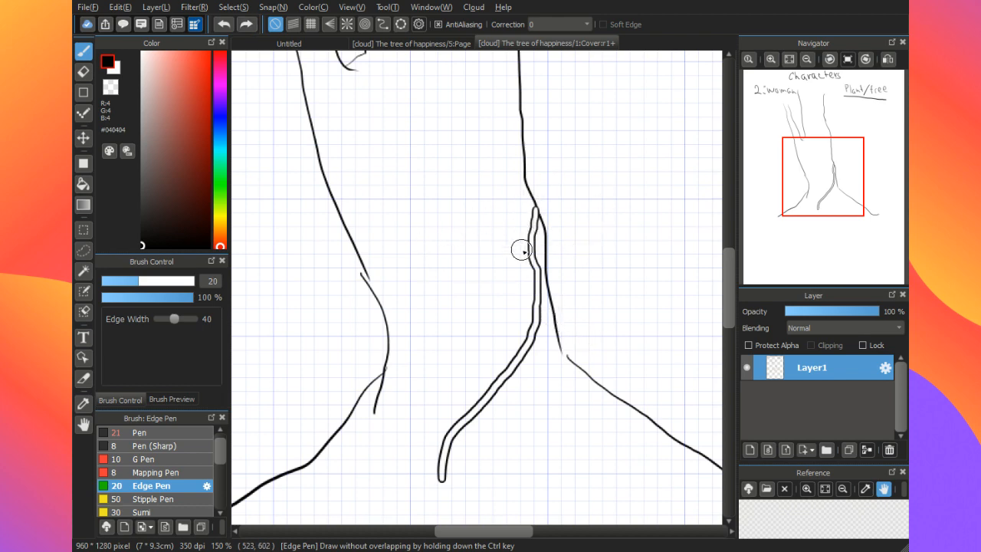
mouse_move(529, 246)
left_mouse_down()
mouse_move(478, 153)
mouse_move(450, 77)
left_mouse_up()
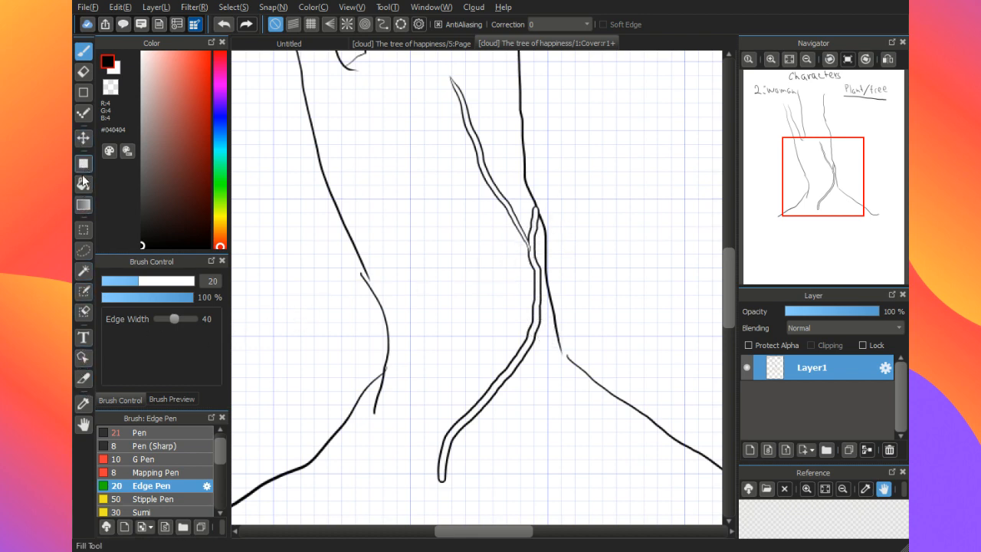
key("e")
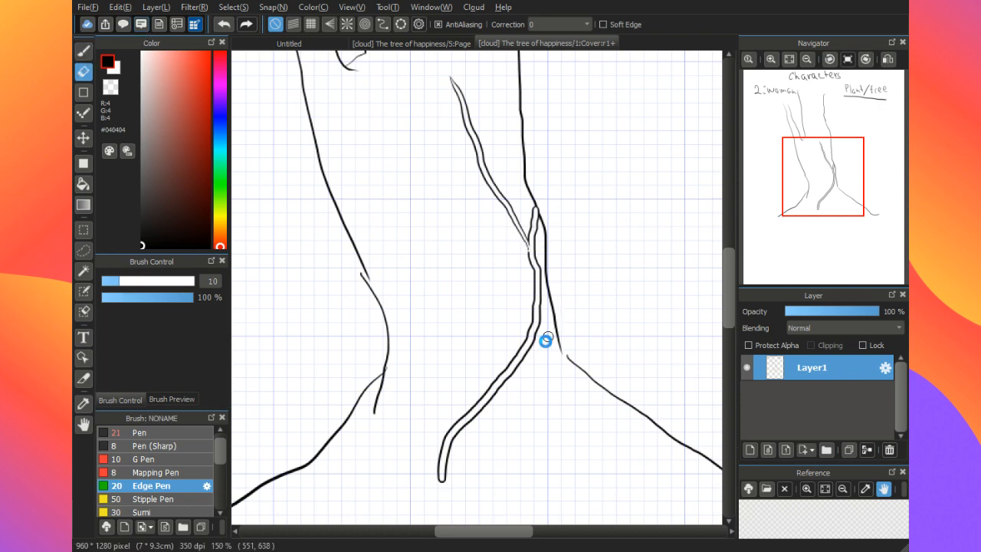
key("b")
key("e")
key("b")
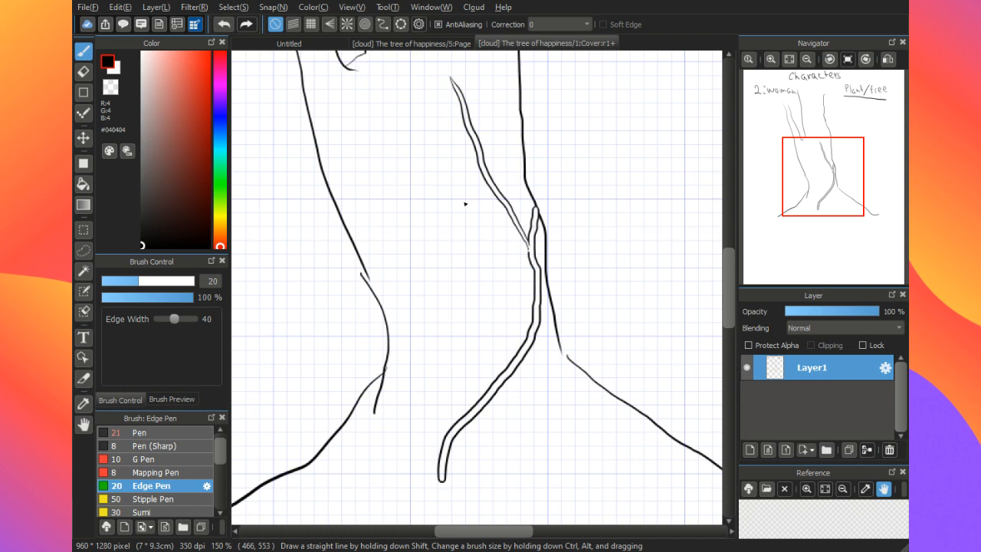
left_click_drag(412, 249, 430, 301)
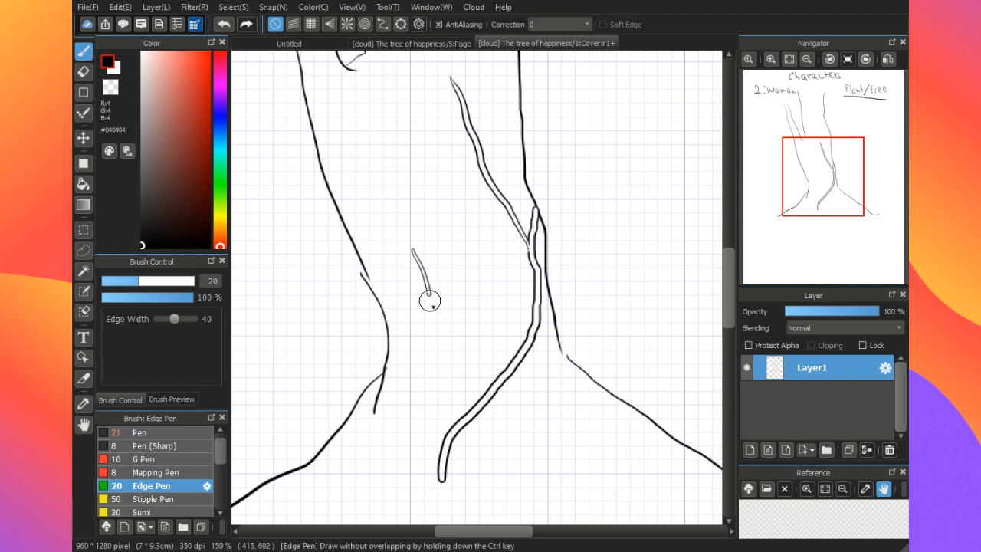
key("ctrl+z")
left_click(177, 431)
left_click_drag(385, 252, 409, 298)
key("ctrl+z")
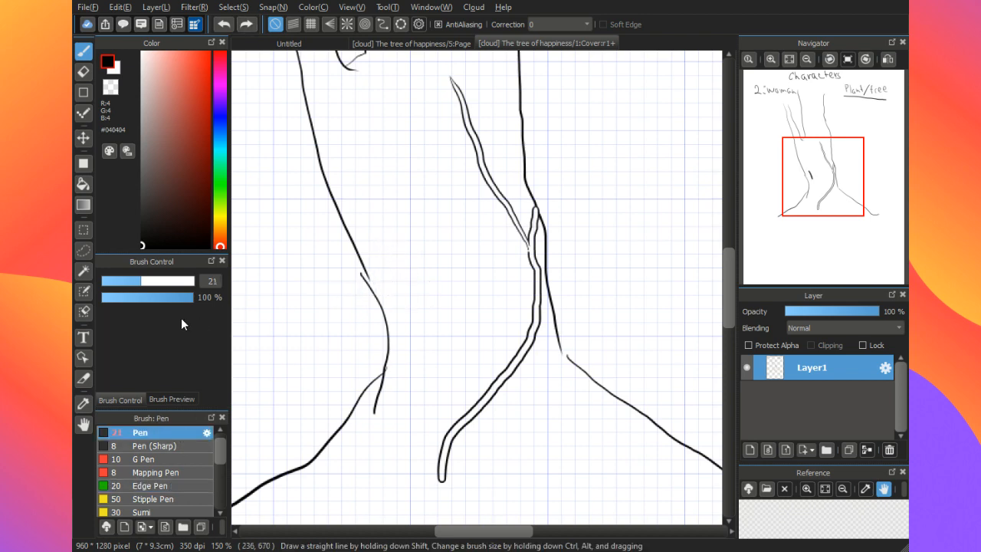
left_click(121, 281)
left_click_drag(380, 252, 403, 285)
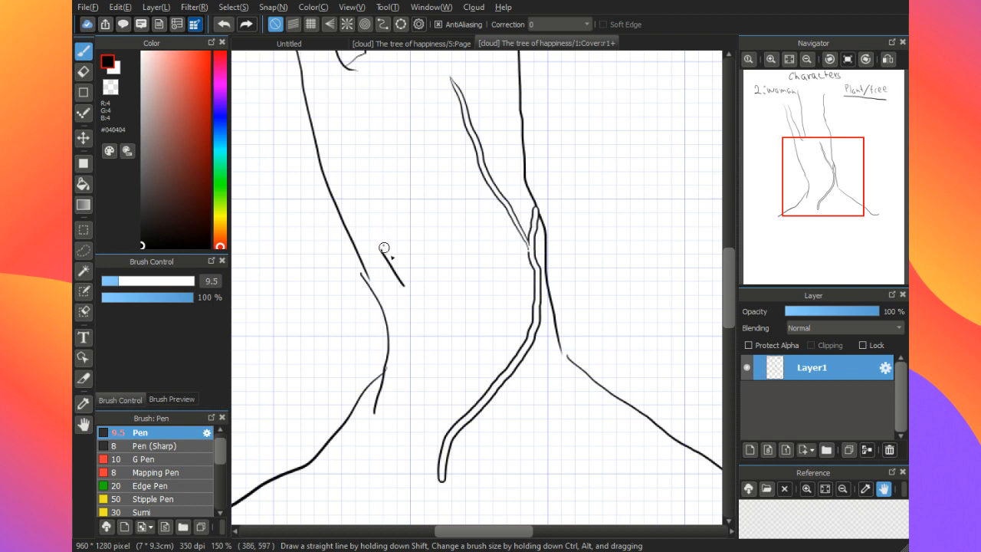
mouse_move(383, 246)
left_mouse_down()
mouse_move(410, 281)
mouse_move(405, 332)
left_mouse_up()
key("ctrl+z")
key("ctrl+z")
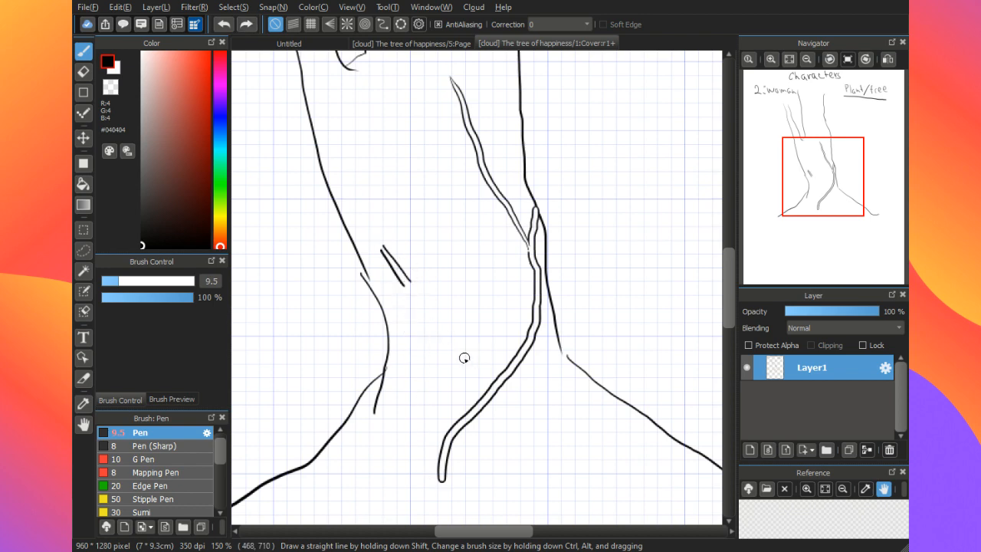
key("ctrl+z")
key("ctrl+z")
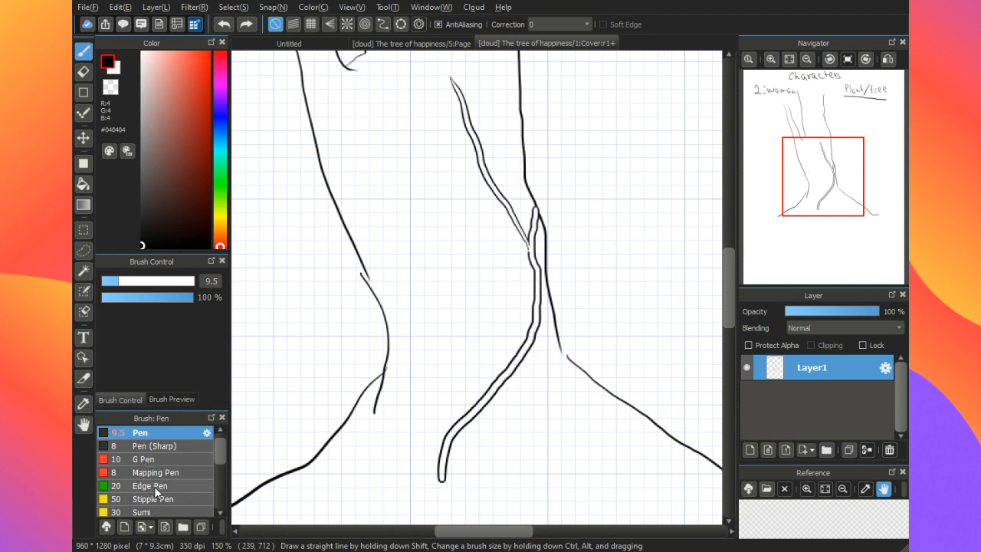
left_click(153, 486)
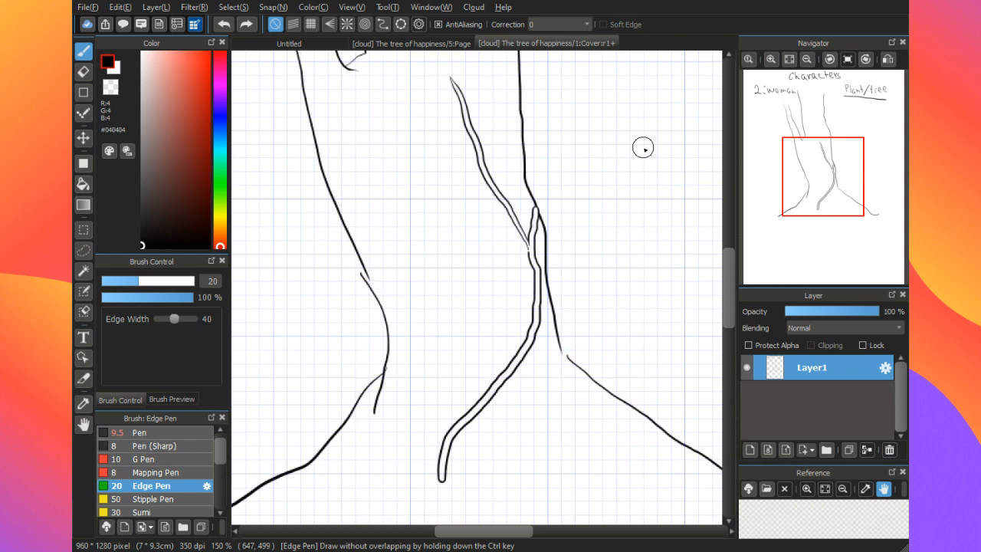
Step: Draw double-lined roots with the Edge Pen around the trunk's base, including one strand climbing to the upper branch
scroll(644, 149, "down", 1)
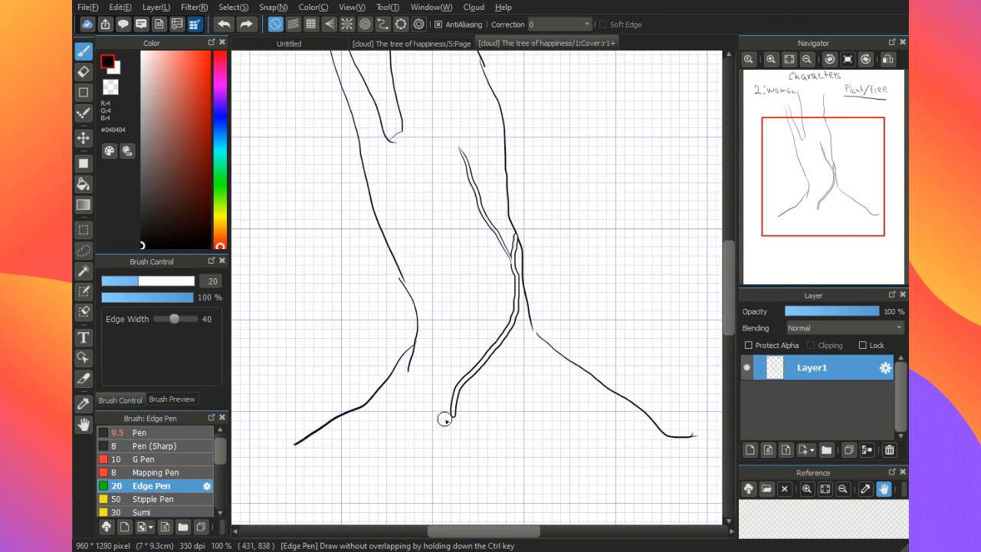
left_click_drag(440, 424, 404, 330)
left_click_drag(427, 388, 414, 328)
left_click_drag(430, 391, 496, 238)
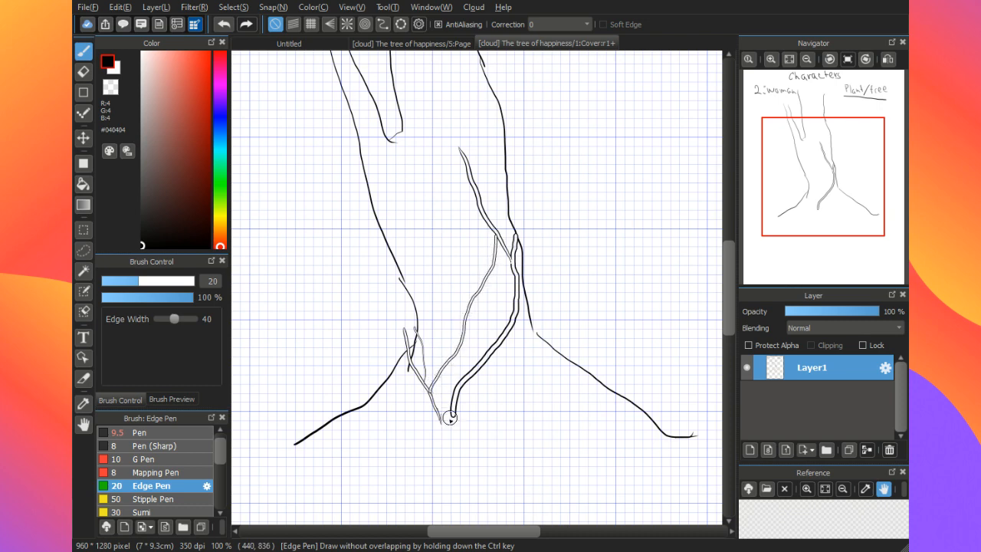
mouse_move(439, 412)
left_mouse_down()
mouse_move(442, 441)
mouse_move(457, 407)
mouse_move(483, 435)
left_mouse_up()
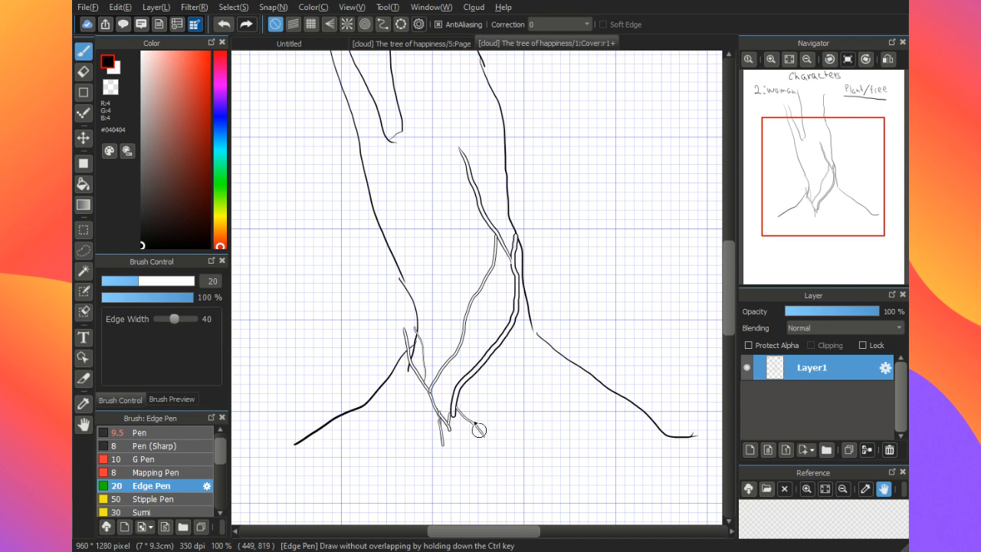
left_click_drag(460, 382, 503, 442)
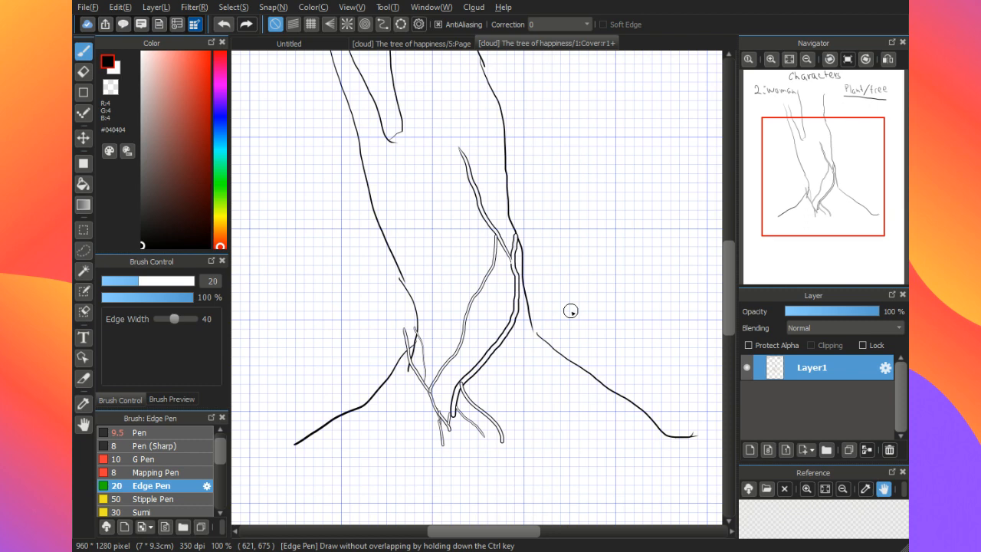
Step: Add short side shoots off the curved root and two long double-lined strands up the trunk's left side and middle
mouse_move(509, 339)
left_mouse_down()
mouse_move(548, 302)
mouse_move(526, 295)
mouse_move(530, 280)
left_mouse_up()
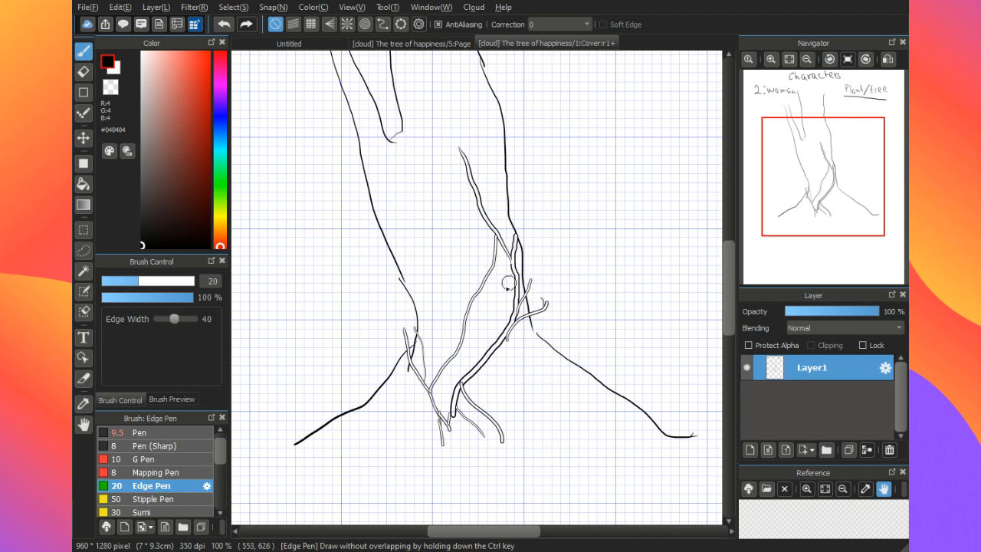
left_click_drag(502, 338, 482, 287)
mouse_move(451, 427)
left_mouse_down()
mouse_move(417, 311)
mouse_move(357, 207)
left_mouse_up()
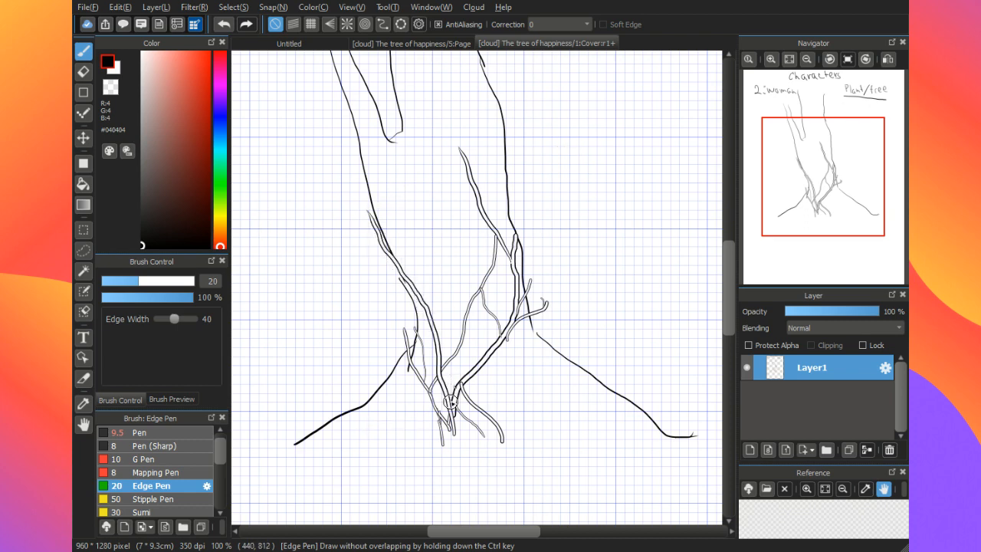
mouse_move(451, 401)
left_mouse_down()
mouse_move(440, 315)
mouse_move(451, 146)
left_mouse_up()
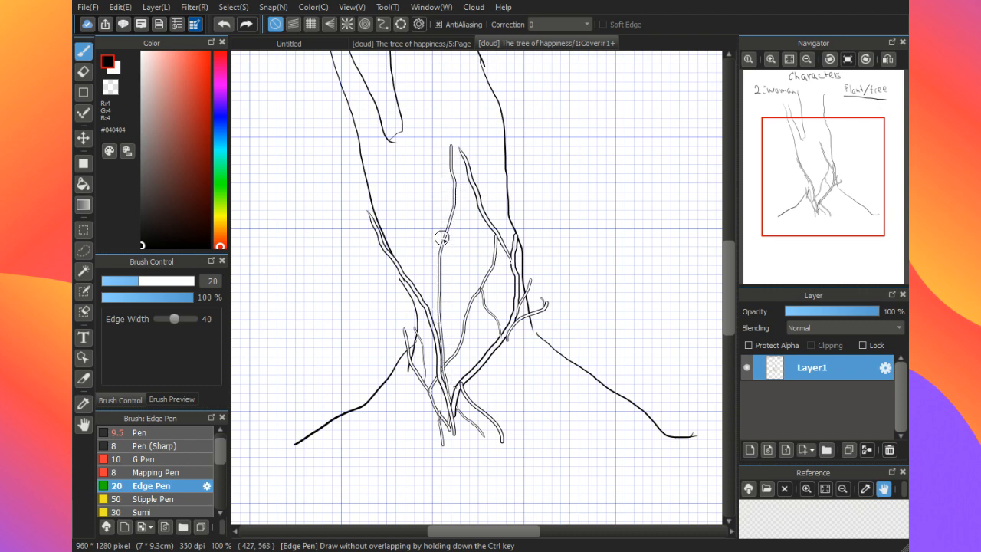
Step: Draw thin double-lined Edge Pen strands branching up the trunk's upper left side, with smaller offshoots between them
left_click_drag(442, 238, 376, 135)
left_click_drag(407, 194, 353, 146)
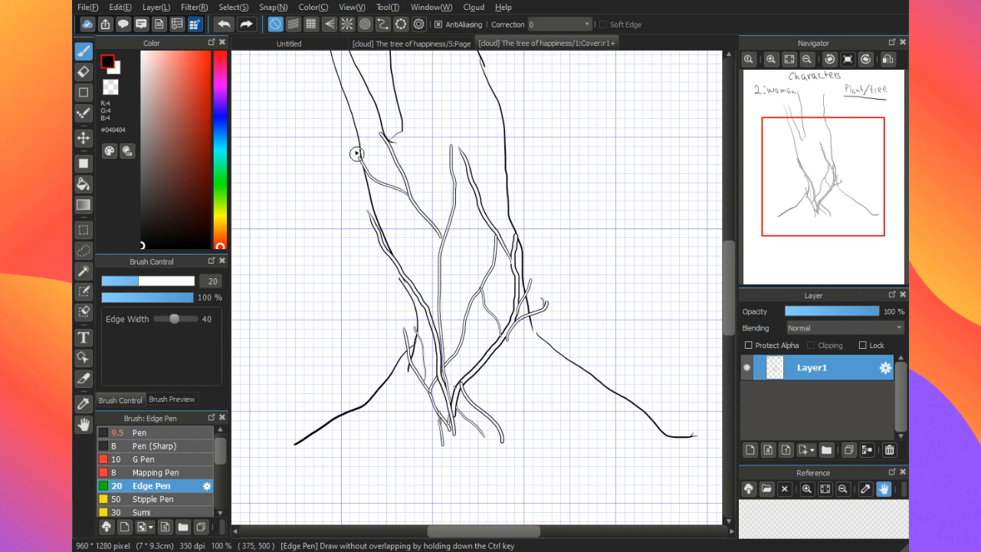
left_click_drag(405, 276, 414, 206)
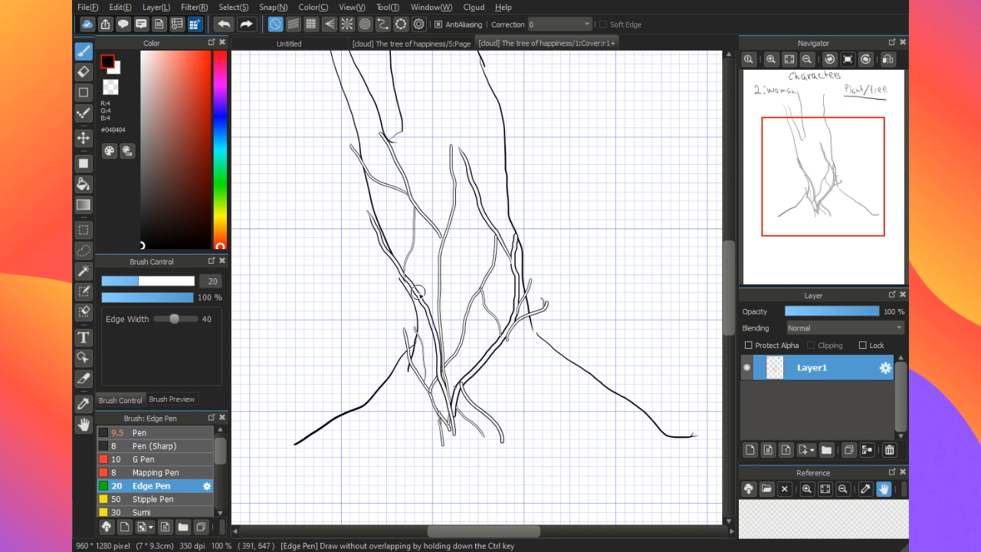
mouse_move(418, 292)
left_mouse_down()
mouse_move(354, 179)
mouse_move(366, 115)
left_mouse_up()
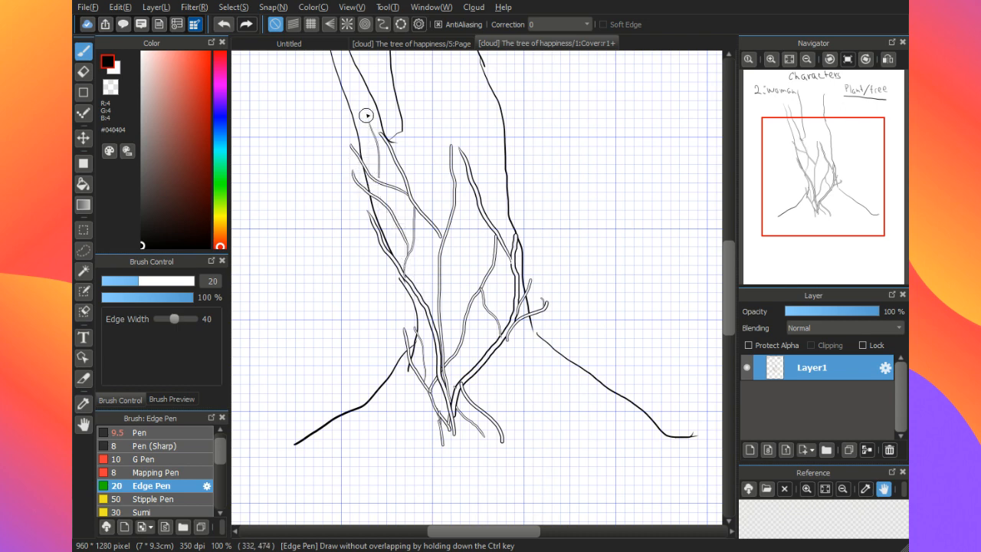
left_click_drag(426, 210, 423, 130)
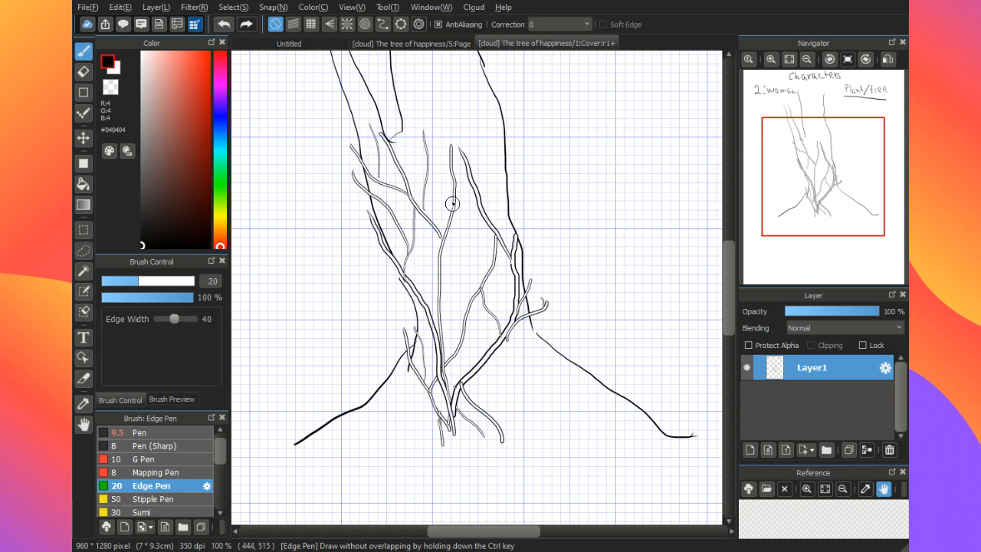
Step: Add double-lined side shoots off the trunk's middle strand and the long strand on its upper right
left_click_drag(452, 203, 430, 159)
left_click_drag(449, 314, 474, 234)
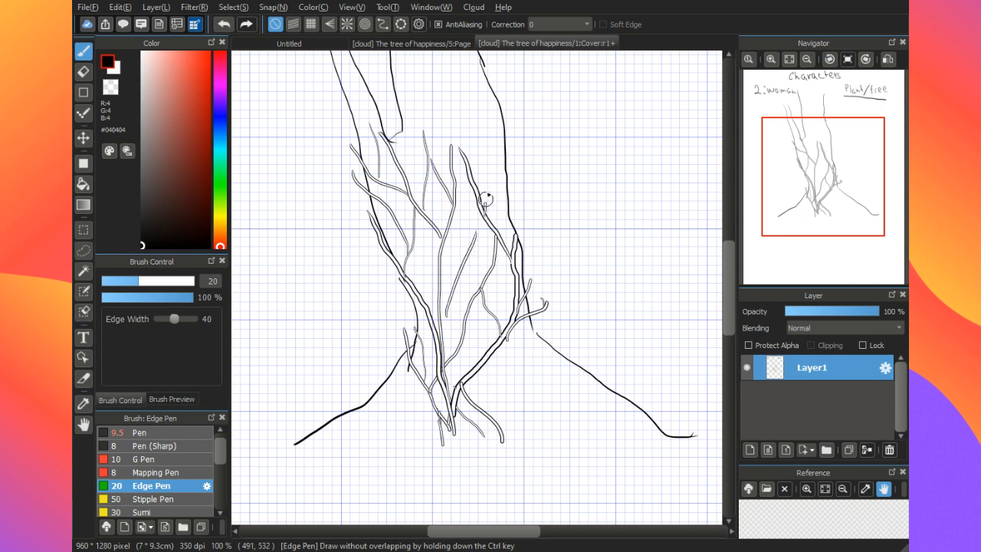
mouse_move(486, 200)
left_mouse_down()
mouse_move(502, 149)
mouse_move(495, 86)
left_mouse_up()
left_click_drag(469, 169, 458, 80)
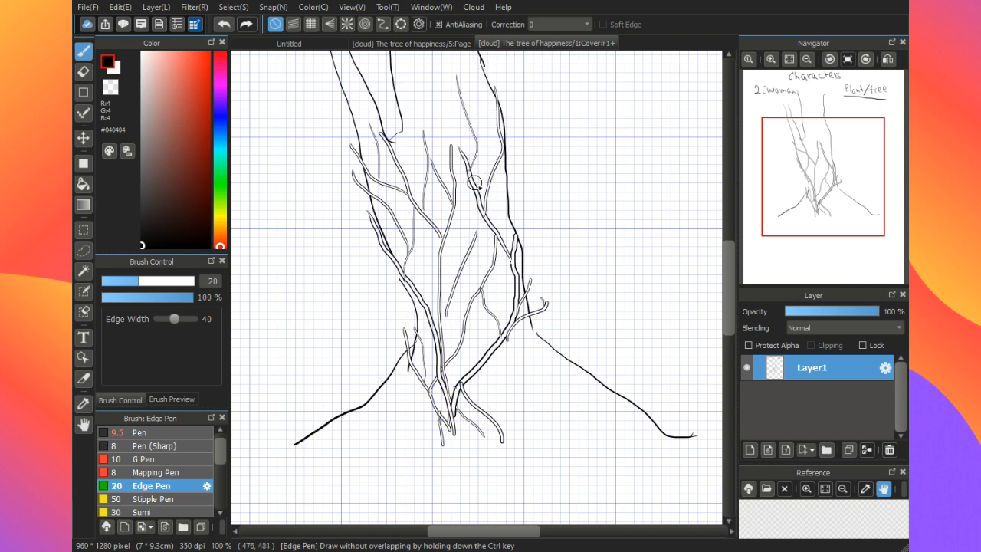
left_click_drag(503, 241, 503, 200)
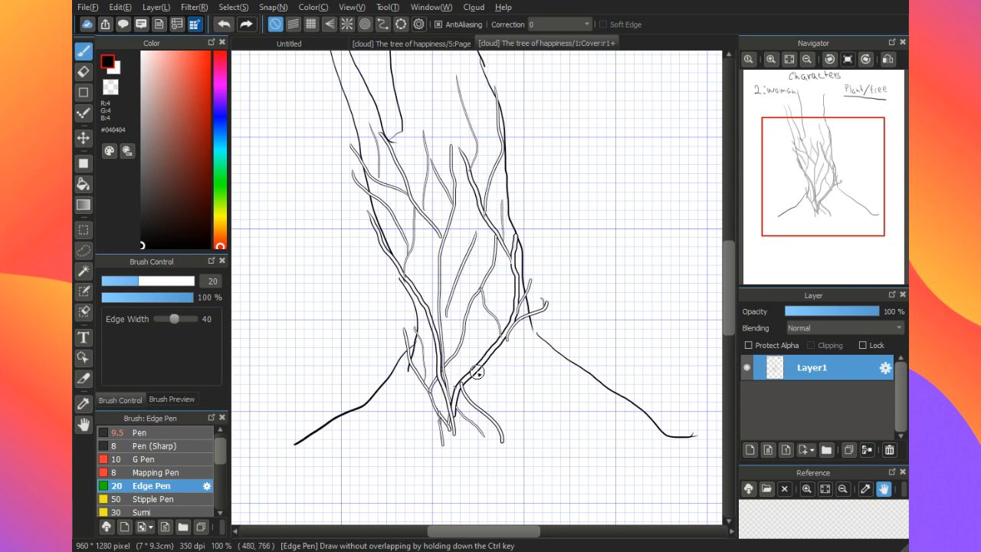
Step: Fill in more short double-lined shoots at the trunk's lower left, centre and right edge
mouse_move(409, 370)
left_mouse_down()
mouse_move(390, 324)
mouse_move(406, 301)
mouse_move(405, 335)
mouse_move(409, 289)
mouse_move(405, 325)
mouse_move(412, 299)
left_mouse_up()
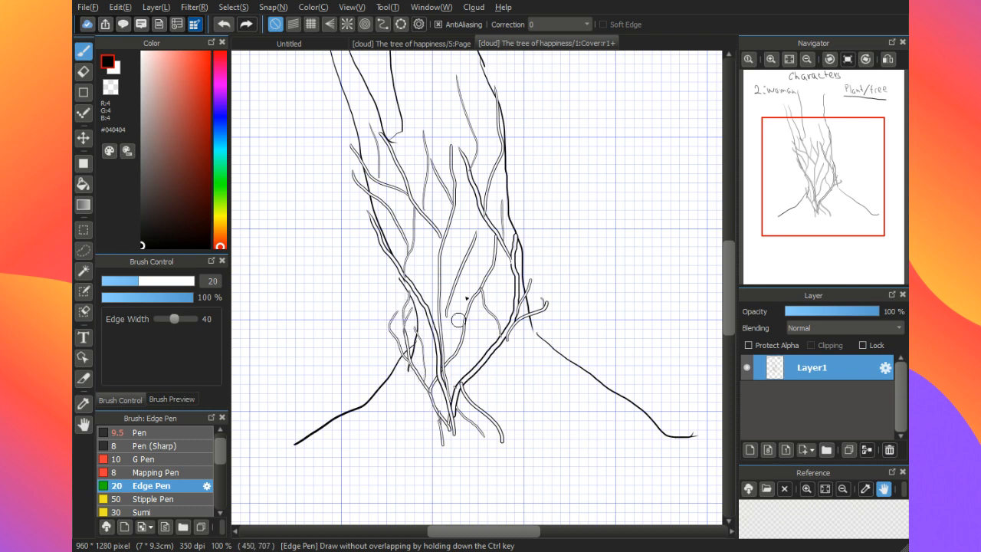
left_click_drag(516, 236, 517, 223)
mouse_move(502, 227)
left_mouse_down()
mouse_move(516, 193)
mouse_move(503, 200)
mouse_move(507, 156)
left_mouse_up()
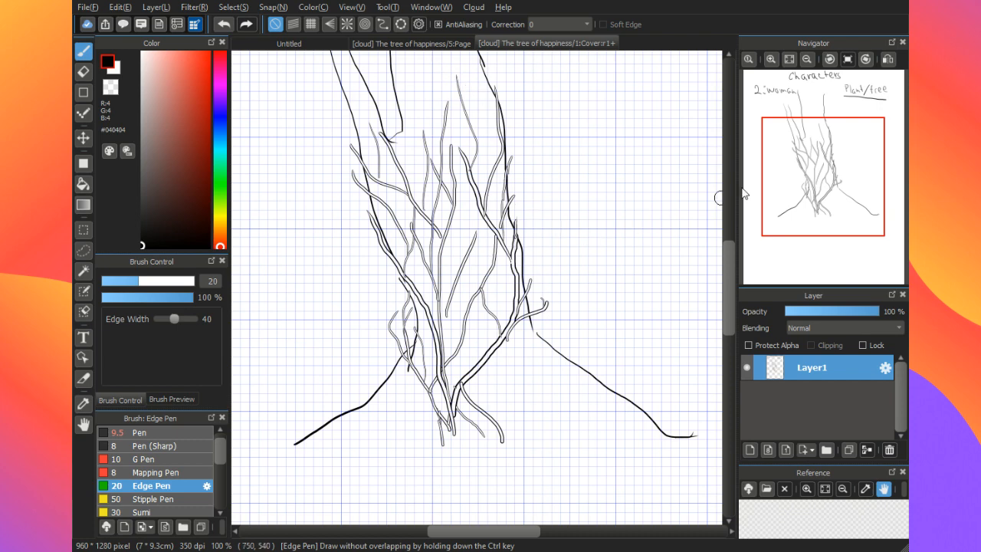
Step: Draw two small leafy sprigs with short leaflets along the trunk's right edge, undoing unwanted strokes
mouse_move(746, 158)
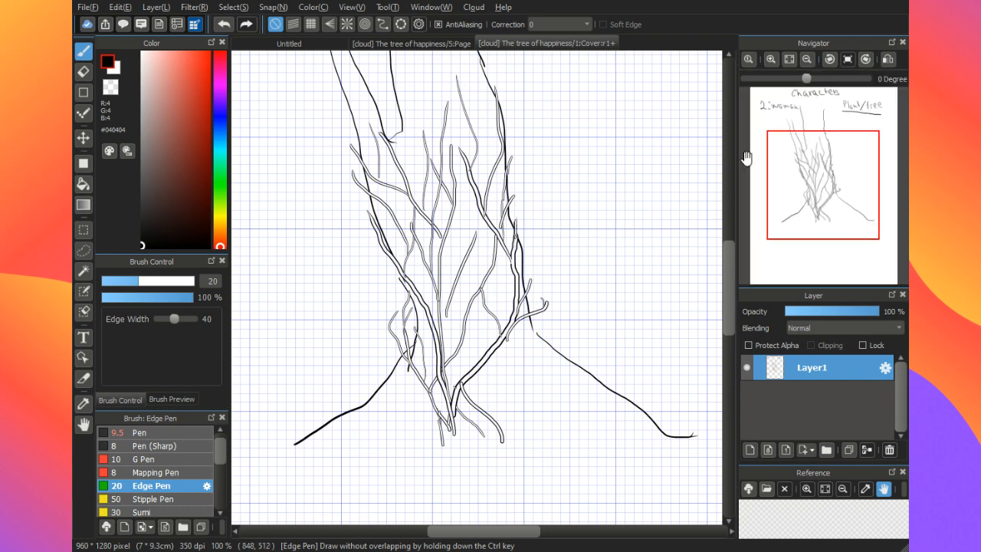
scroll(746, 158, "up", 3)
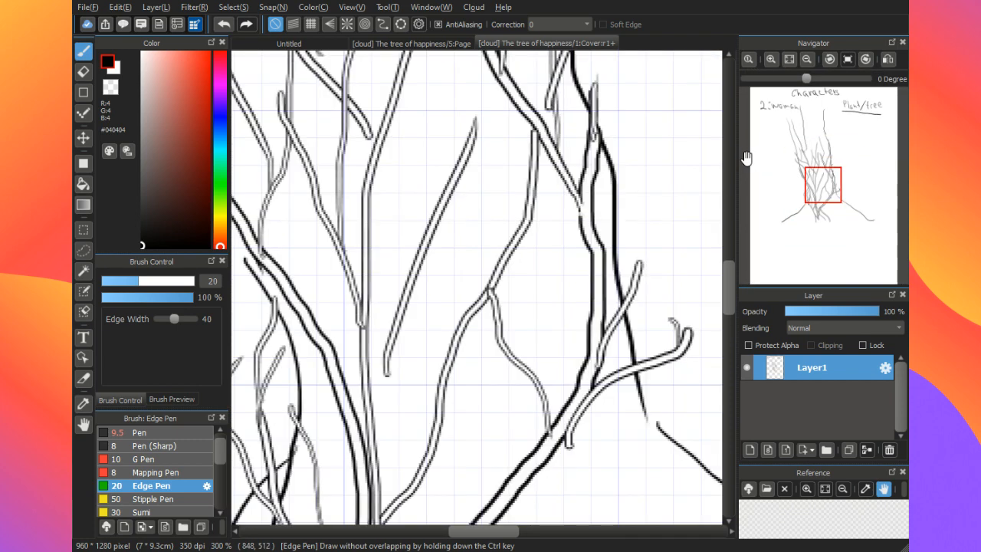
left_click_drag(598, 238, 599, 199)
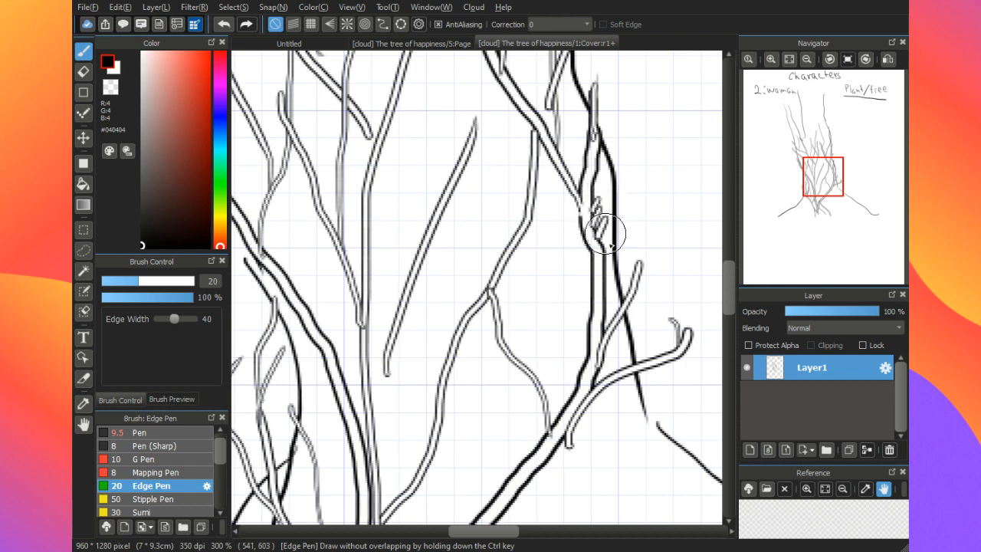
key("ctrl+z")
key("ctrl+z")
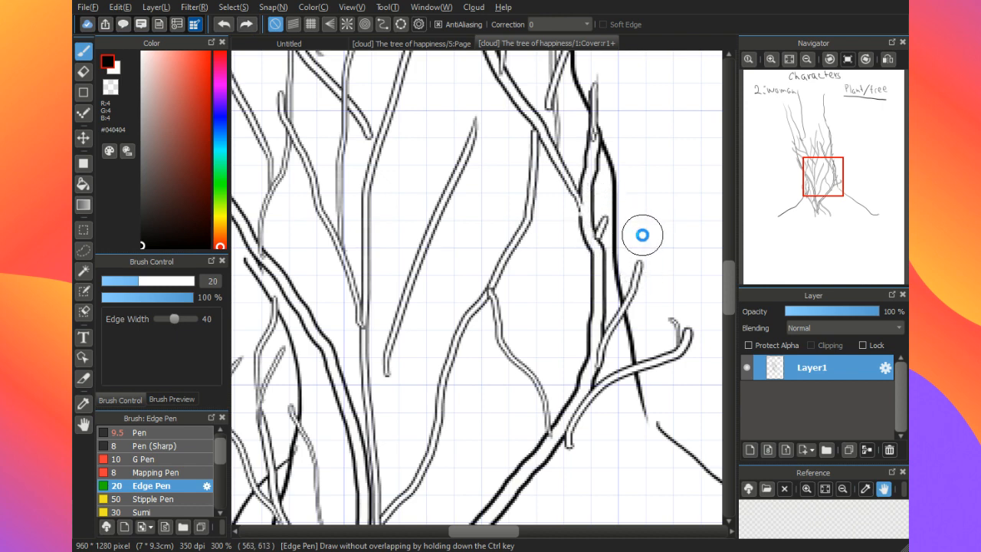
left_click_drag(608, 247, 628, 209)
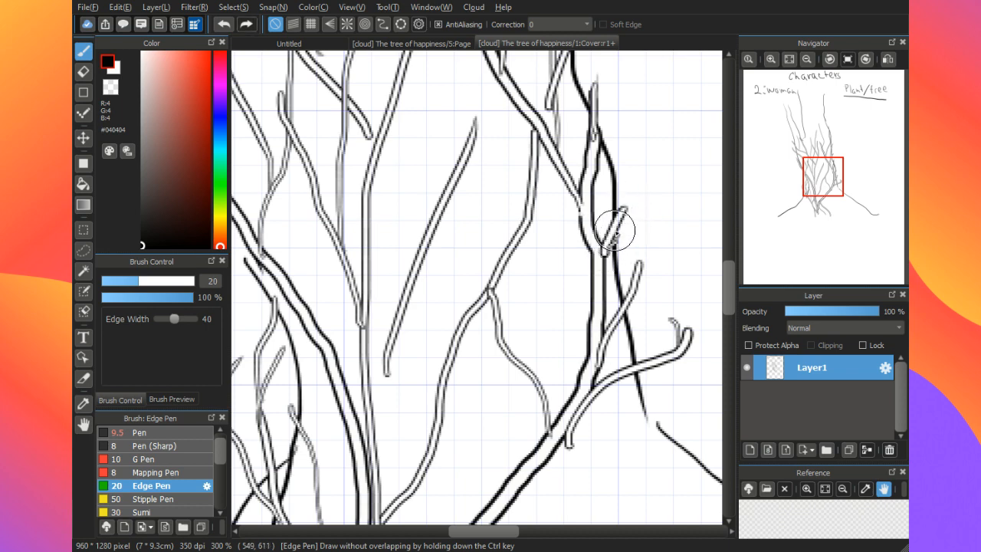
mouse_move(616, 231)
left_mouse_down()
mouse_move(629, 208)
mouse_move(619, 201)
mouse_move(600, 232)
left_mouse_up()
mouse_move(640, 265)
left_mouse_down()
mouse_move(643, 258)
mouse_move(633, 303)
left_mouse_up()
mouse_move(622, 320)
left_mouse_down()
mouse_move(625, 311)
mouse_move(622, 321)
left_mouse_up()
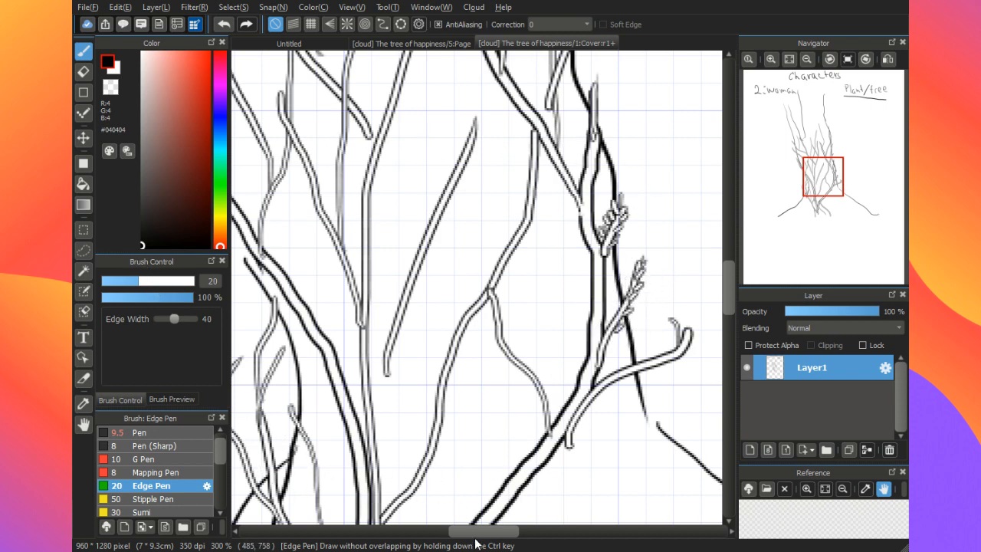
Step: Draw an enlarged diagonal branch with a thinner twig forking off its right side in the blank area right of the tree
left_click_drag(479, 535, 558, 534)
mouse_move(346, 381)
left_mouse_down()
mouse_move(514, 80)
mouse_move(432, 245)
left_mouse_up()
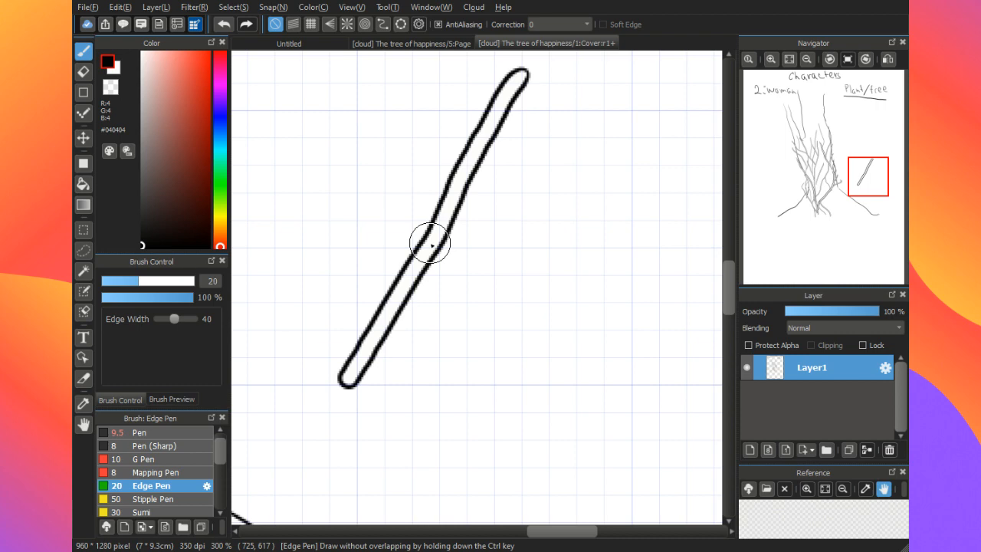
mouse_move(431, 246)
left_mouse_down()
mouse_move(414, 286)
mouse_move(555, 158)
left_mouse_up()
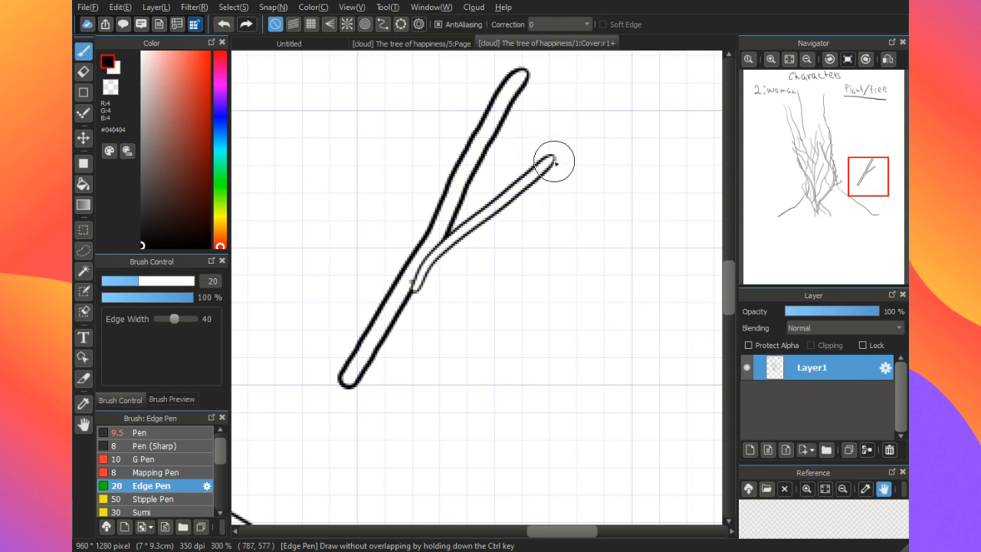
Step: Line both sides of the right twig's tip with narrow oval leaflets using the Edge Pen
mouse_move(550, 159)
left_mouse_down()
mouse_move(539, 139)
mouse_move(534, 169)
mouse_move(530, 151)
mouse_move(531, 170)
mouse_move(520, 170)
mouse_move(519, 156)
mouse_move(513, 183)
mouse_move(514, 156)
mouse_move(510, 182)
mouse_move(506, 152)
left_mouse_up()
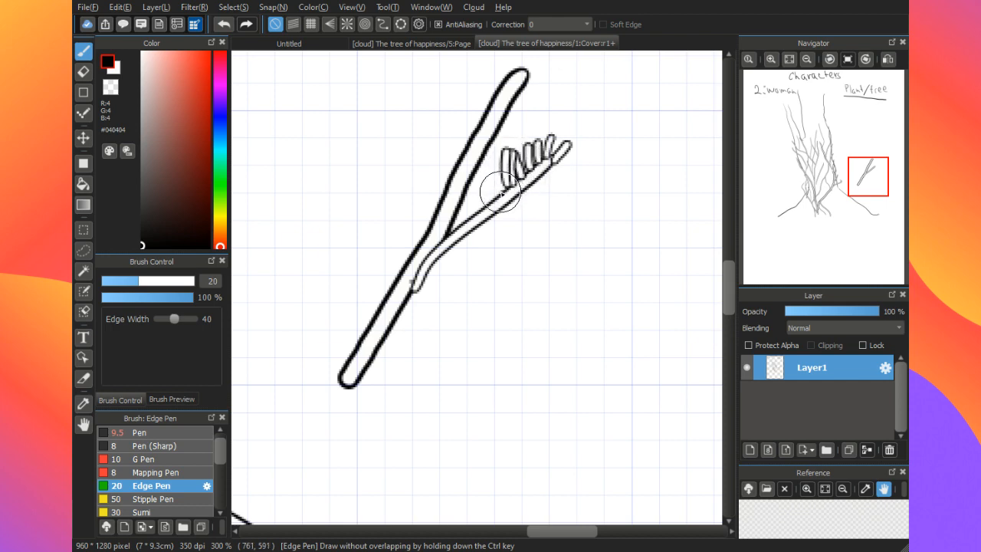
left_click_drag(500, 193, 499, 163)
left_click_drag(494, 199, 489, 170)
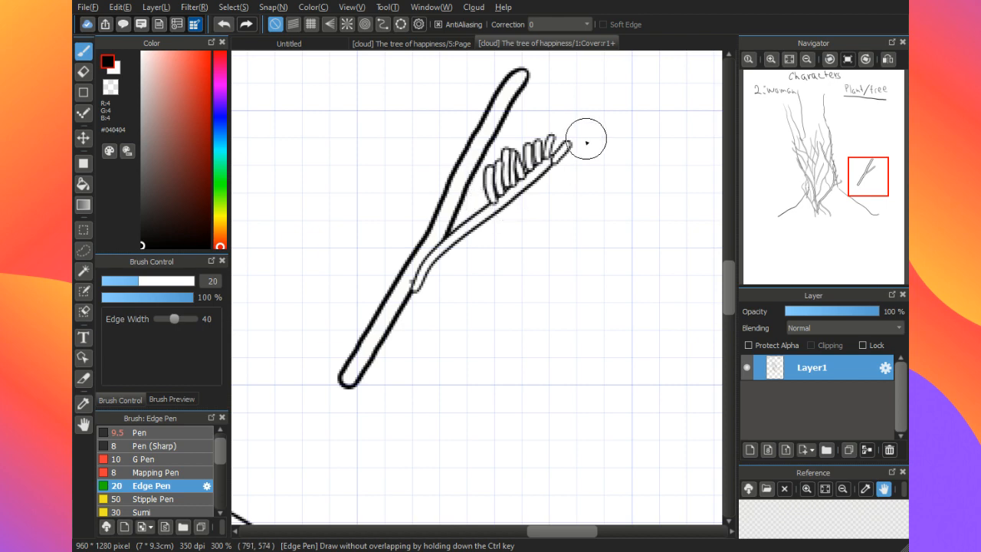
mouse_move(553, 167)
left_mouse_down()
mouse_move(556, 172)
mouse_move(532, 187)
mouse_move(538, 193)
mouse_move(544, 186)
mouse_move(513, 198)
mouse_move(531, 214)
left_mouse_up()
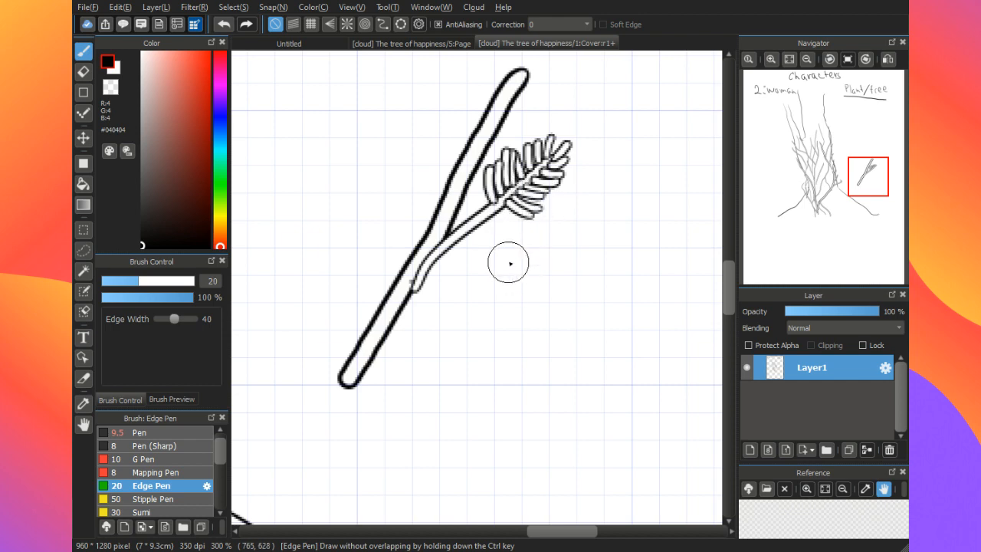
mouse_move(505, 199)
left_mouse_down()
mouse_move(510, 167)
mouse_move(516, 182)
mouse_move(520, 159)
mouse_move(524, 177)
mouse_move(522, 159)
mouse_move(527, 172)
mouse_move(531, 152)
mouse_move(530, 174)
mouse_move(546, 150)
left_mouse_up()
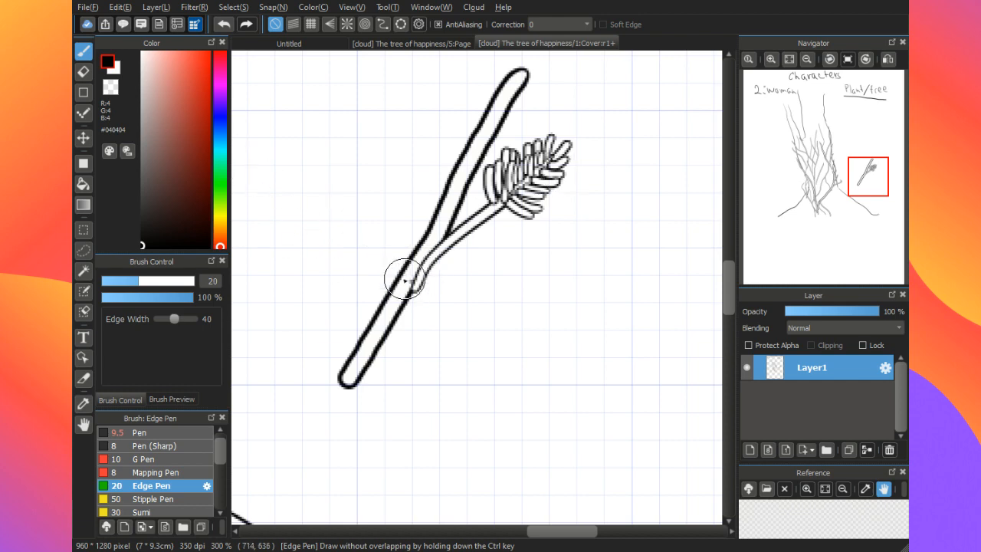
Step: Draw an upright twig on the enlarged branch's left side and erase the overlapping lines where the twigs join it
left_click_drag(393, 290, 383, 136)
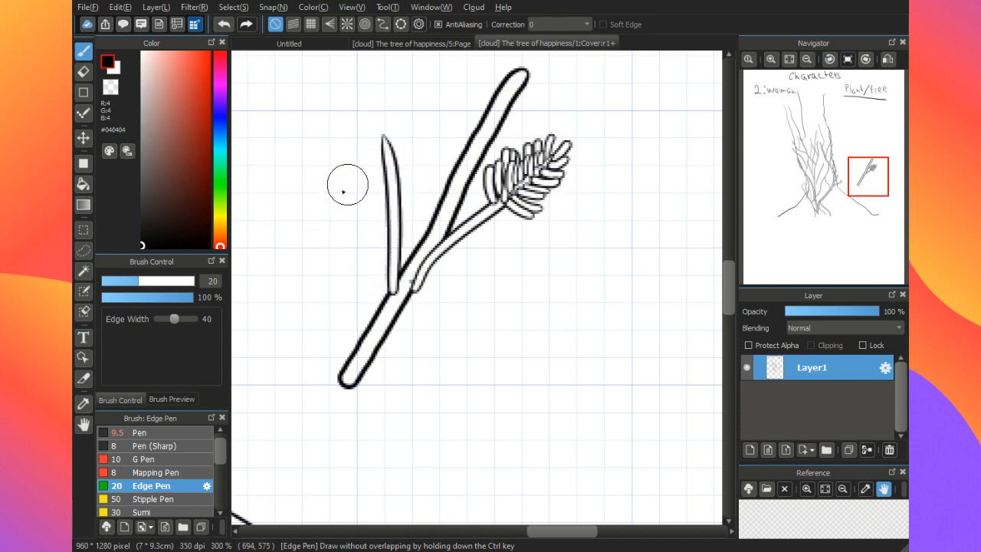
key("e")
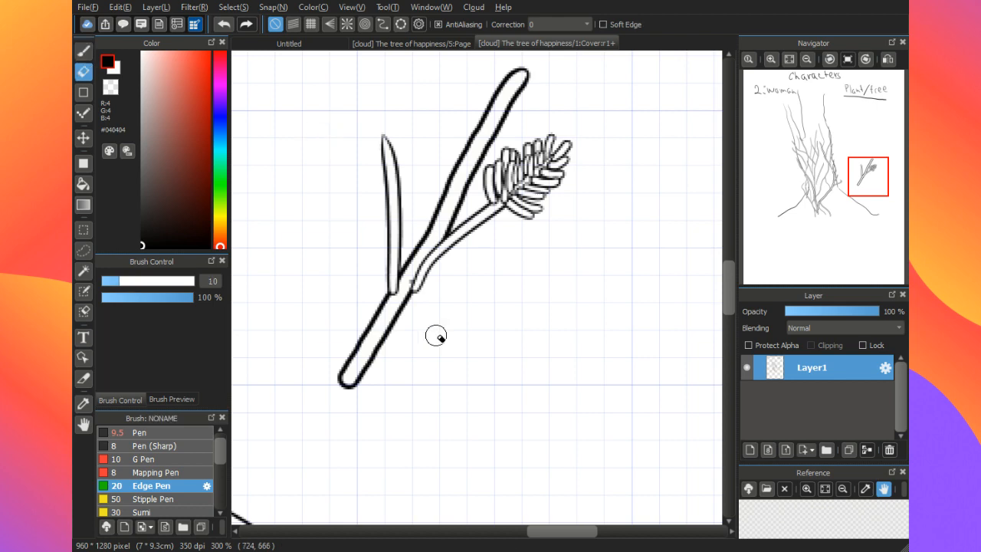
left_click_drag(395, 290, 415, 283)
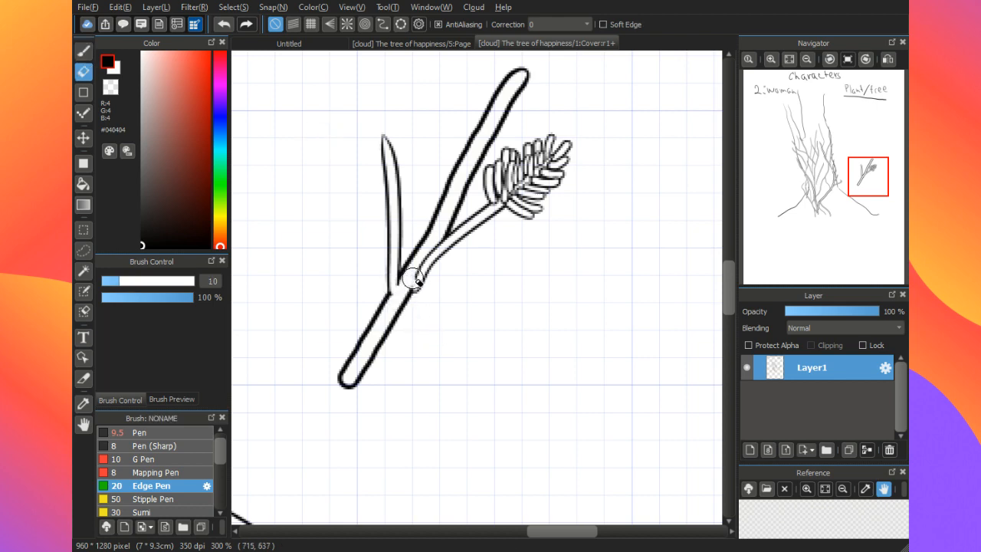
Step: Extend the Edge Pen leaflets down both sides of the right twig toward its base
key("b")
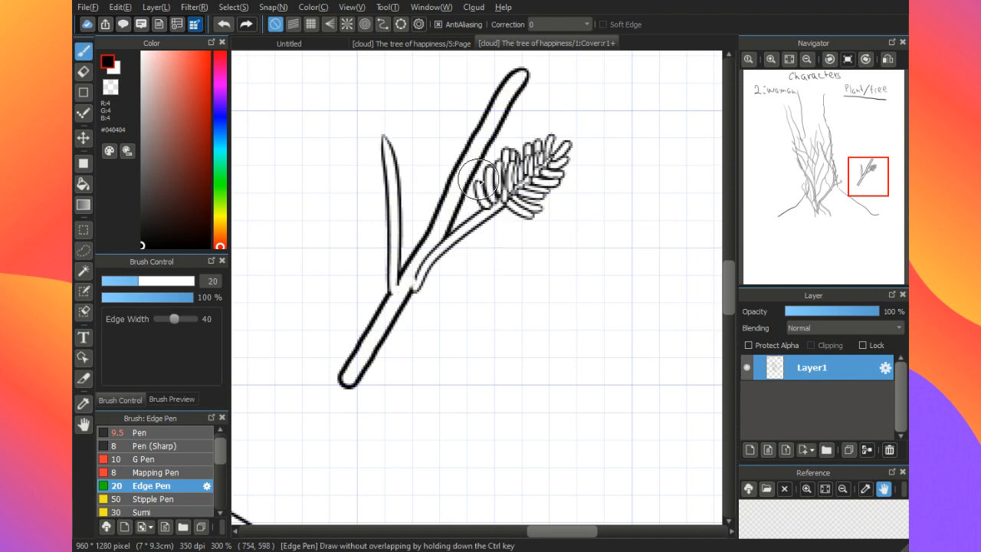
left_click_drag(477, 182, 480, 208)
mouse_move(470, 213)
left_mouse_down()
mouse_move(512, 218)
mouse_move(501, 201)
mouse_move(512, 235)
mouse_move(502, 221)
mouse_move(485, 223)
mouse_move(503, 235)
mouse_move(470, 225)
mouse_move(465, 198)
mouse_move(473, 222)
mouse_move(474, 199)
mouse_move(481, 217)
mouse_move(489, 204)
mouse_move(487, 218)
mouse_move(487, 181)
mouse_move(500, 224)
left_mouse_up()
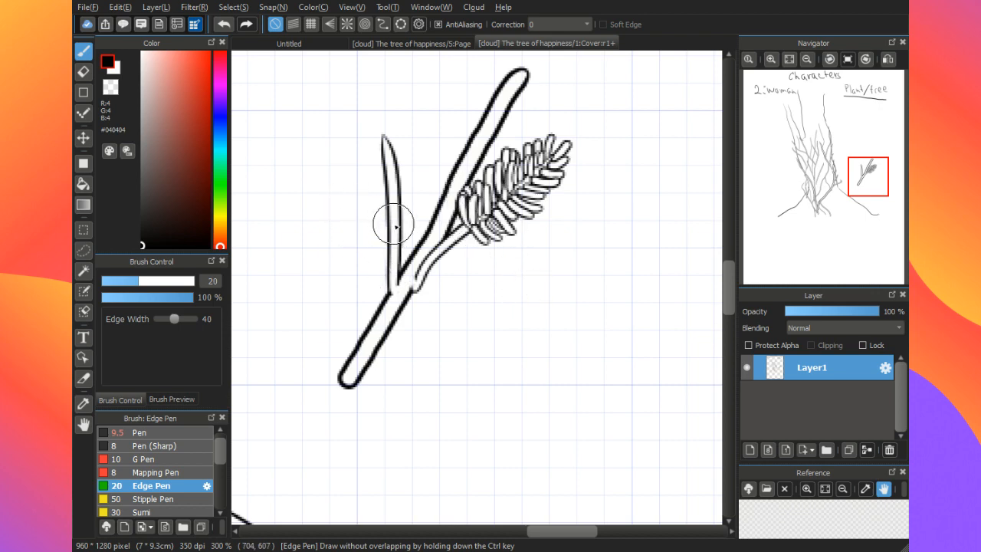
Step: Cover both sides of the upright left twig with small Edge Pen leaflets at size 20
left_click(152, 433)
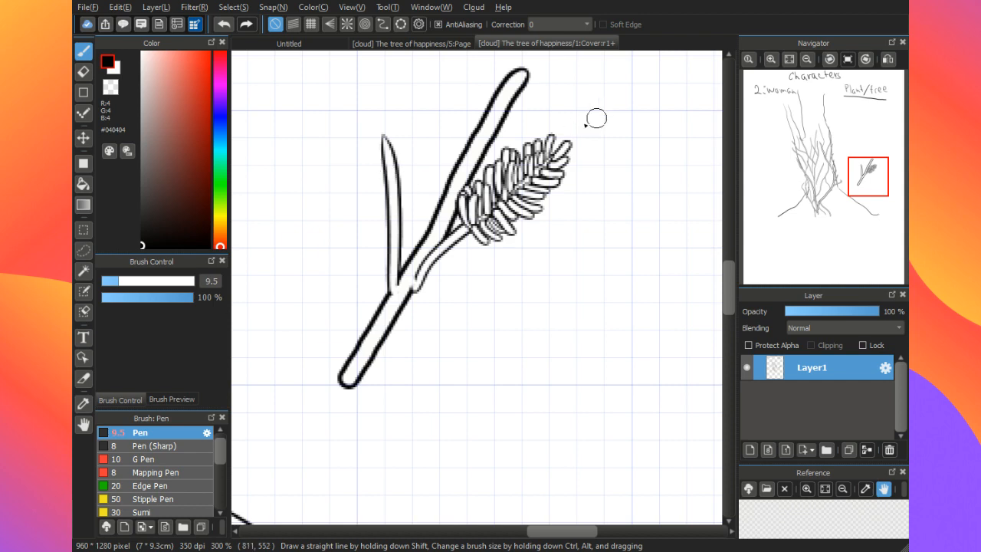
left_click(138, 485)
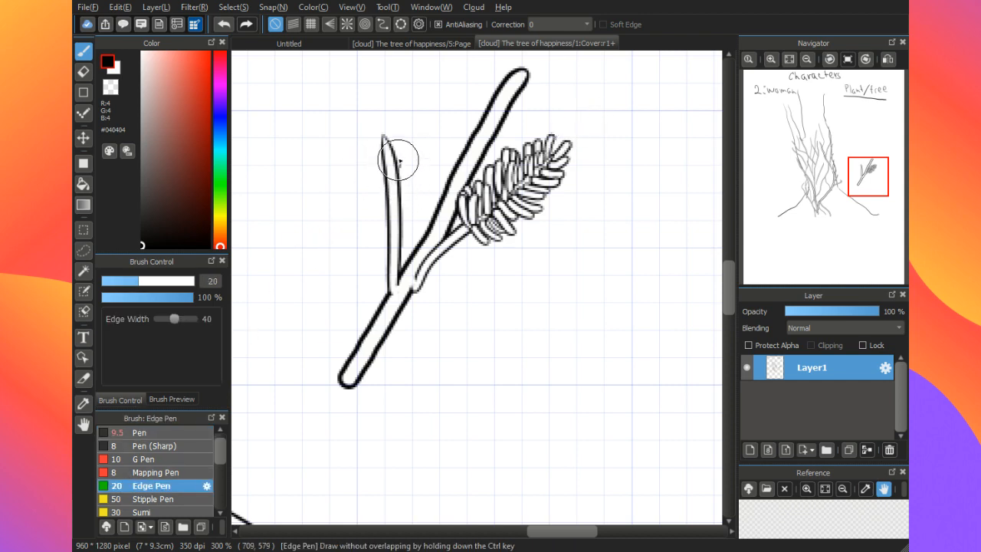
mouse_move(399, 161)
left_mouse_down()
mouse_move(400, 187)
mouse_move(408, 170)
mouse_move(404, 198)
mouse_move(414, 191)
mouse_move(405, 221)
mouse_move(395, 140)
mouse_move(381, 170)
mouse_move(385, 154)
mouse_move(375, 156)
mouse_move(386, 221)
mouse_move(371, 209)
mouse_move(390, 239)
mouse_move(378, 228)
mouse_move(389, 272)
mouse_move(376, 270)
mouse_move(394, 273)
mouse_move(410, 212)
mouse_move(392, 250)
mouse_move(376, 246)
mouse_move(393, 235)
mouse_move(379, 221)
mouse_move(389, 215)
mouse_move(383, 174)
left_mouse_up()
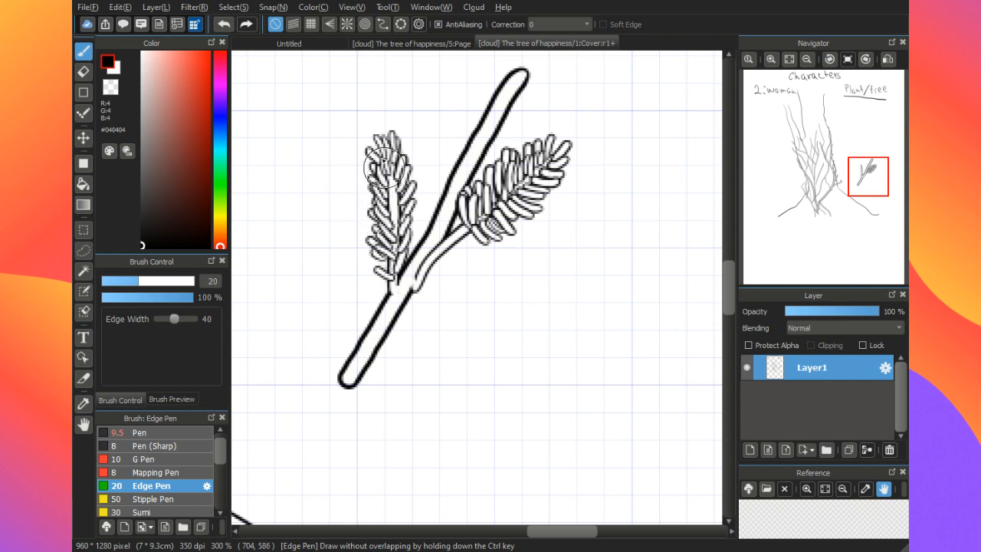
Step: With the Pen at size 9.5, draw two flower stems and a petalled bud at the left twig's tip
left_click(139, 432)
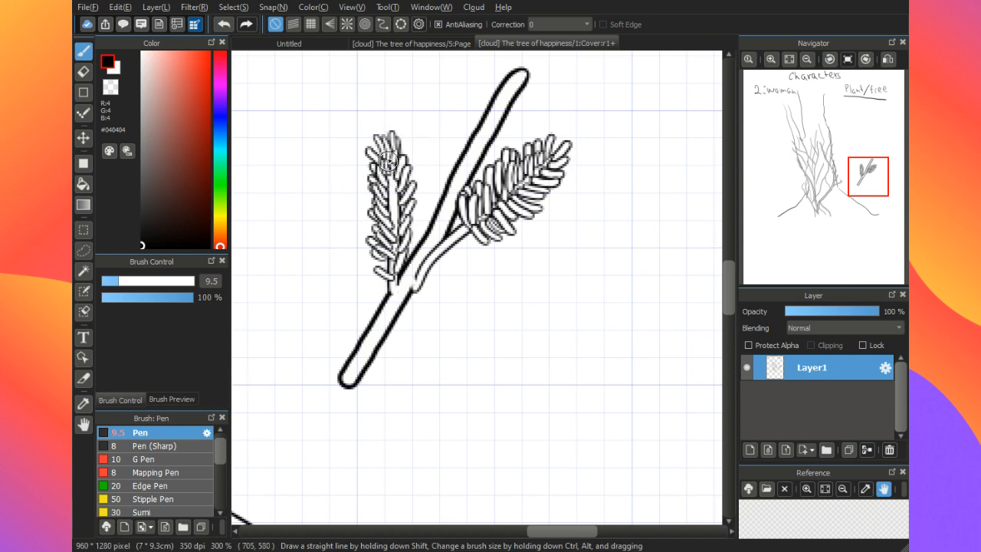
mouse_move(374, 131)
left_mouse_down()
mouse_move(393, 153)
mouse_move(382, 134)
mouse_move(387, 150)
mouse_move(349, 119)
mouse_move(393, 126)
mouse_move(411, 106)
left_mouse_up()
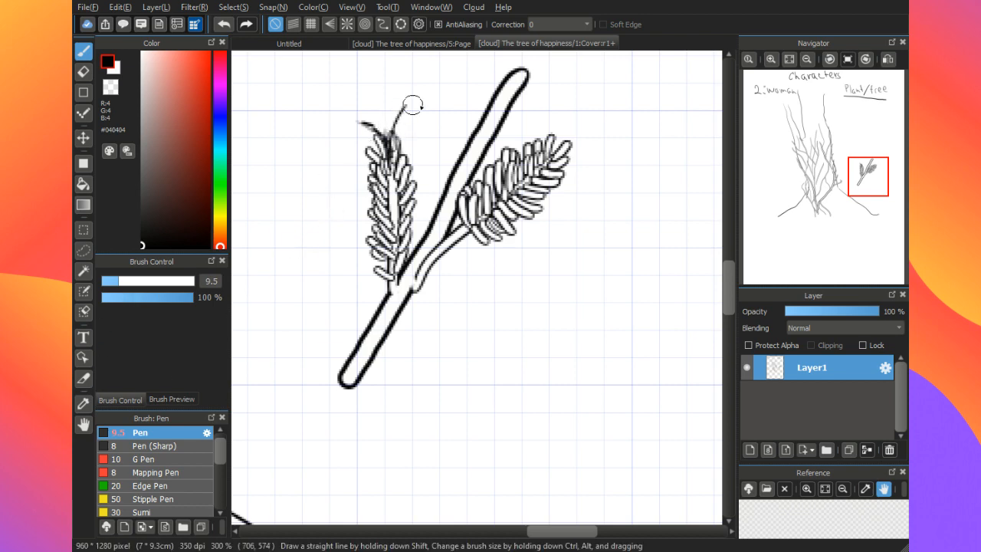
left_click_drag(730, 287, 729, 266)
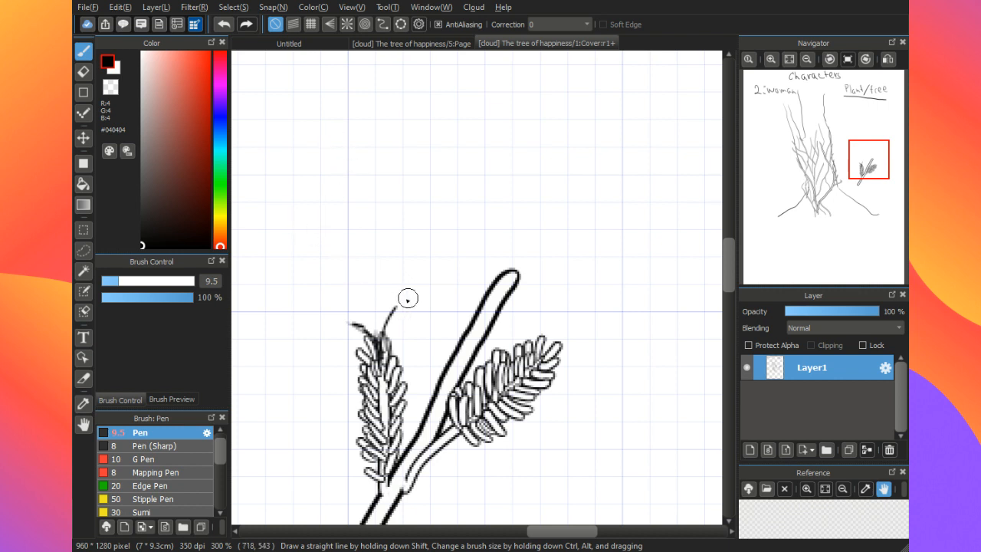
mouse_move(383, 331)
left_mouse_down()
mouse_move(378, 309)
mouse_move(396, 273)
mouse_move(390, 318)
mouse_move(414, 283)
mouse_move(383, 331)
left_mouse_up()
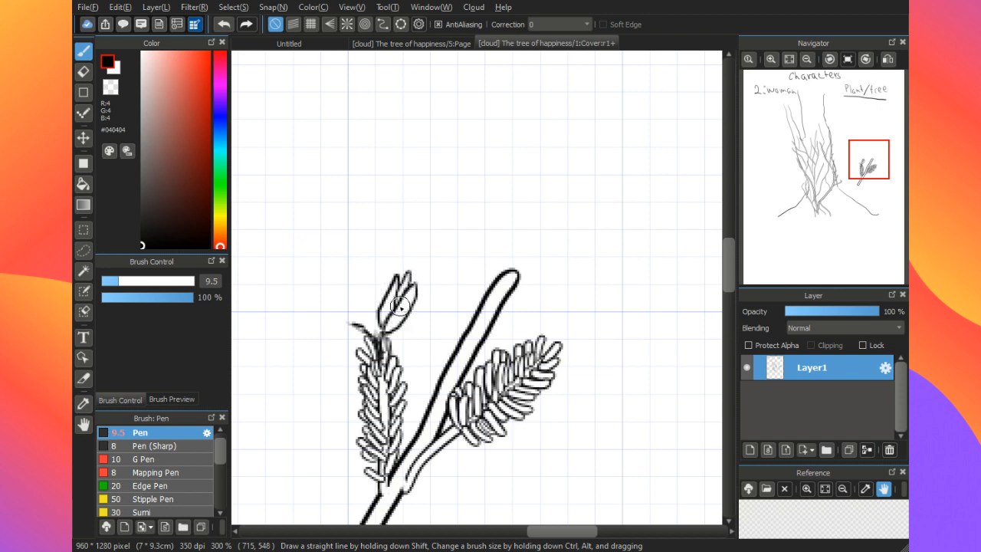
Step: Add stamens protruding from the bud and draw an open flower with pointed petals on the left stem
mouse_move(411, 280)
left_mouse_down()
mouse_move(400, 299)
mouse_move(446, 255)
mouse_move(407, 242)
mouse_move(445, 256)
left_mouse_up()
left_click_drag(407, 286, 427, 259)
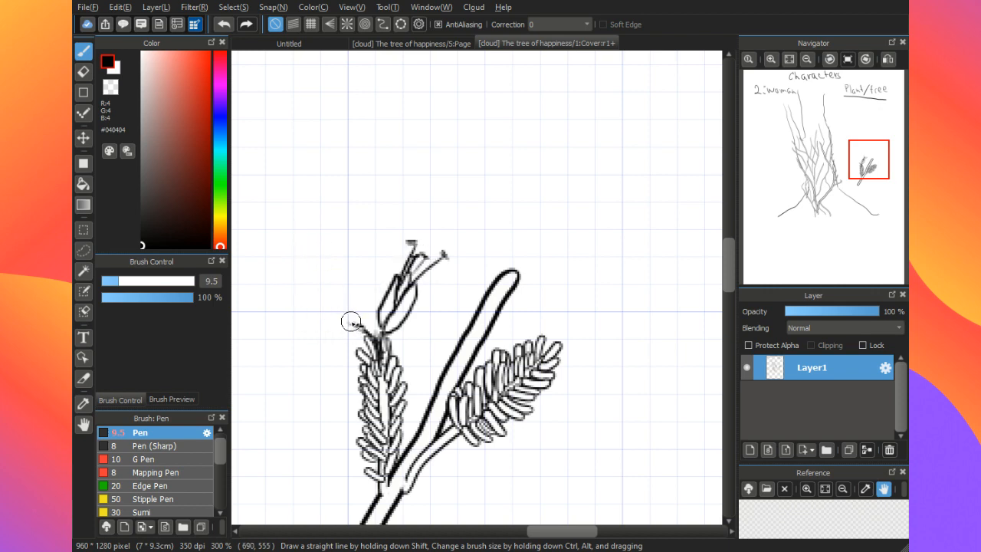
mouse_move(351, 324)
left_mouse_down()
mouse_move(346, 287)
mouse_move(358, 320)
mouse_move(327, 326)
mouse_move(342, 340)
mouse_move(338, 255)
mouse_move(348, 294)
mouse_move(295, 303)
mouse_move(313, 326)
mouse_move(342, 320)
mouse_move(306, 326)
mouse_move(297, 344)
mouse_move(326, 354)
mouse_move(345, 340)
mouse_move(341, 375)
mouse_move(359, 360)
mouse_move(357, 299)
mouse_move(339, 255)
mouse_move(362, 305)
mouse_move(394, 332)
left_mouse_up()
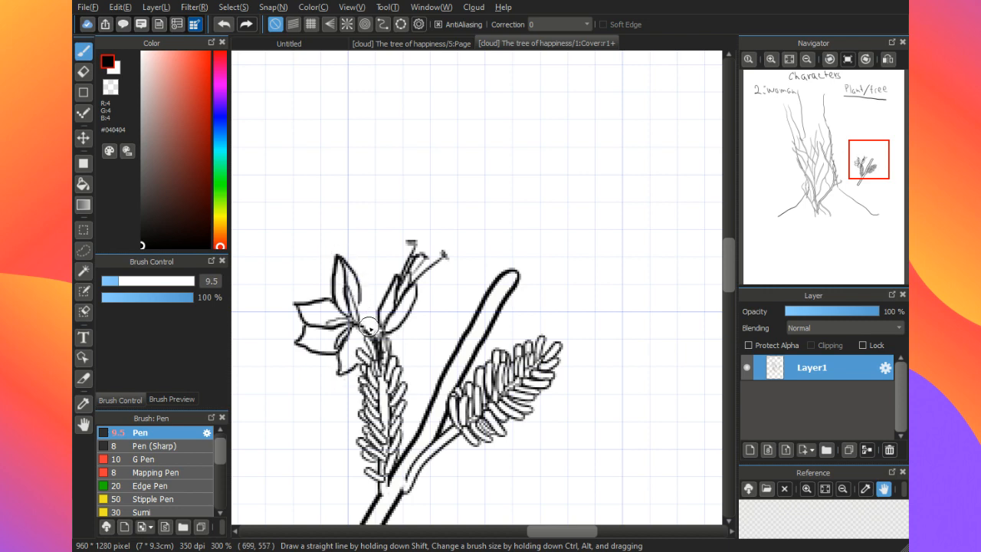
Step: Undo the open flower's pointed petals, redraw them as broader petals and add short stamen strokes above the flower
key("ctrl+z")
key("ctrl+z")
key("ctrl+z")
key("ctrl+z")
key("ctrl+z")
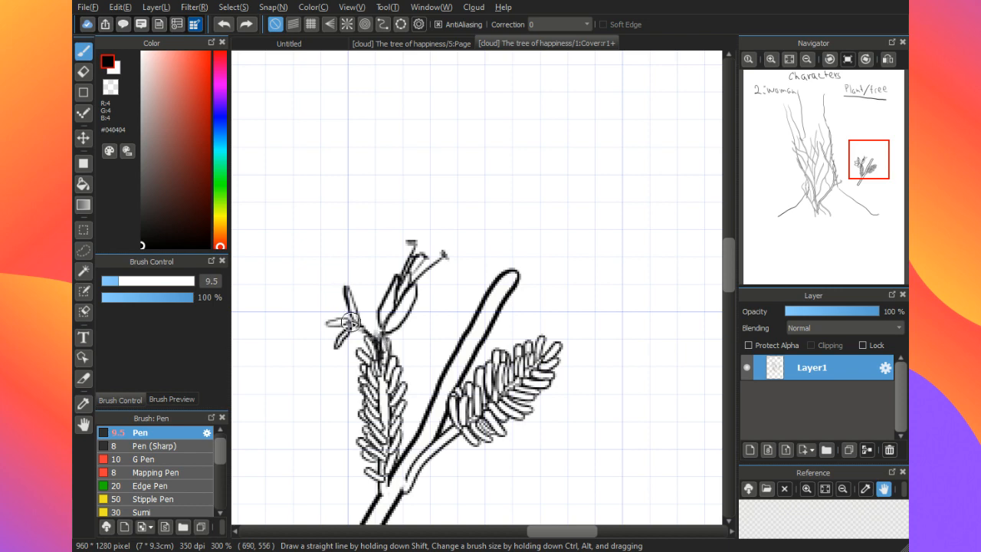
mouse_move(347, 315)
left_mouse_down()
mouse_move(328, 301)
mouse_move(325, 276)
mouse_move(344, 259)
mouse_move(370, 270)
mouse_move(372, 303)
mouse_move(341, 310)
mouse_move(317, 303)
mouse_move(296, 317)
mouse_move(305, 331)
mouse_move(334, 331)
mouse_move(322, 349)
mouse_move(328, 371)
mouse_move(360, 360)
left_mouse_up()
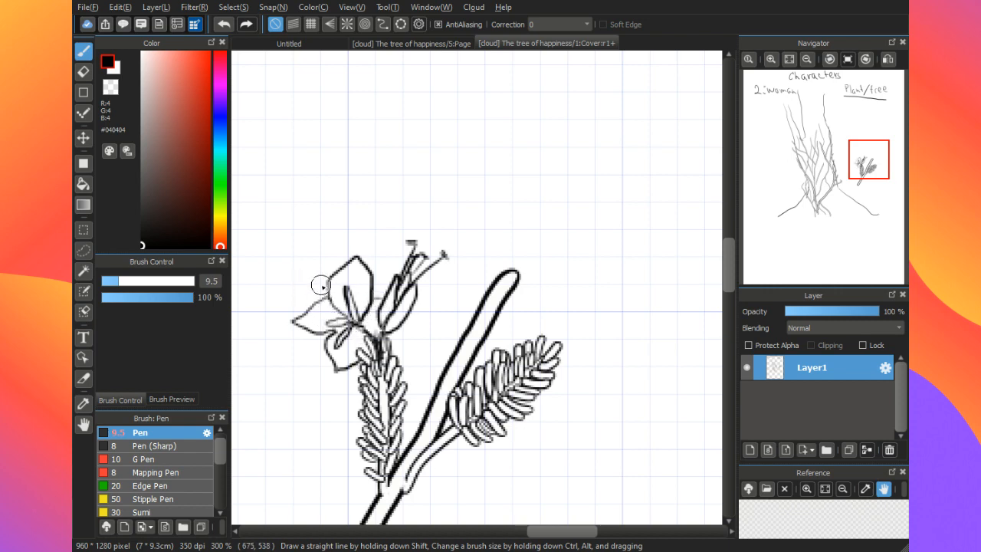
mouse_move(294, 272)
left_mouse_down()
mouse_move(319, 282)
mouse_move(323, 247)
mouse_move(332, 250)
left_mouse_up()
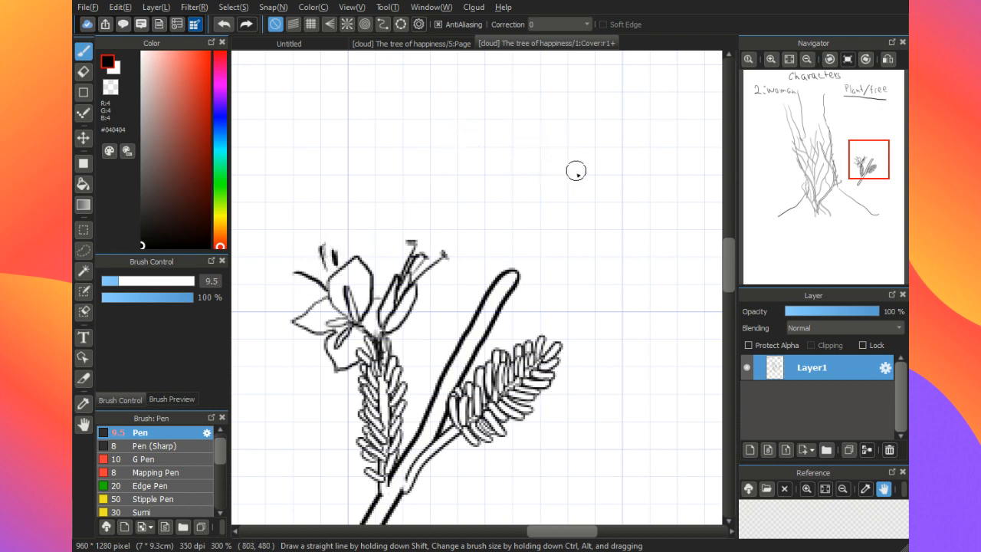
Step: Try the Rotation Symmetry Pen with five lines on the empty canvas, undo the test shape and set the pen size to 4.1
mouse_move(574, 174)
left_mouse_down()
mouse_move(562, 154)
mouse_move(580, 170)
left_mouse_up()
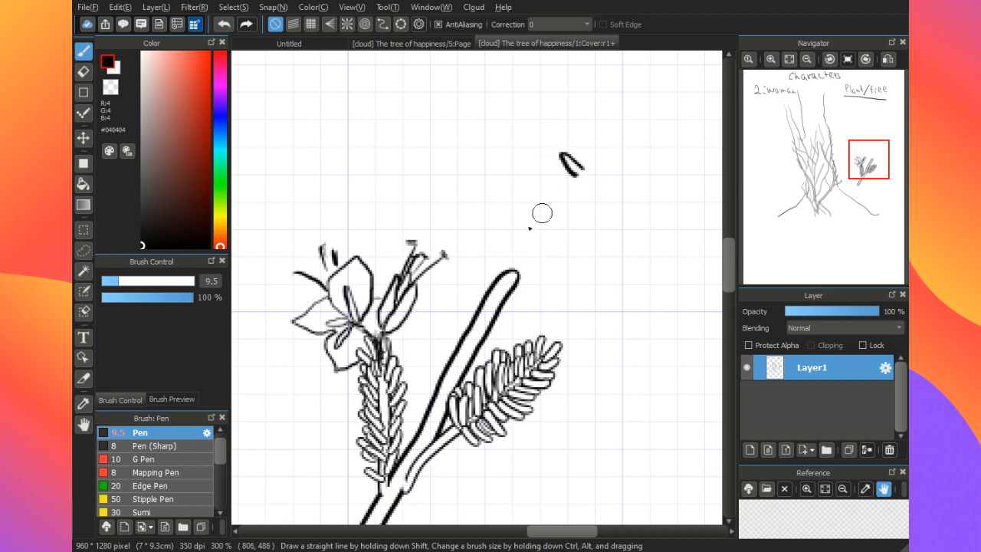
key("ctrl+z")
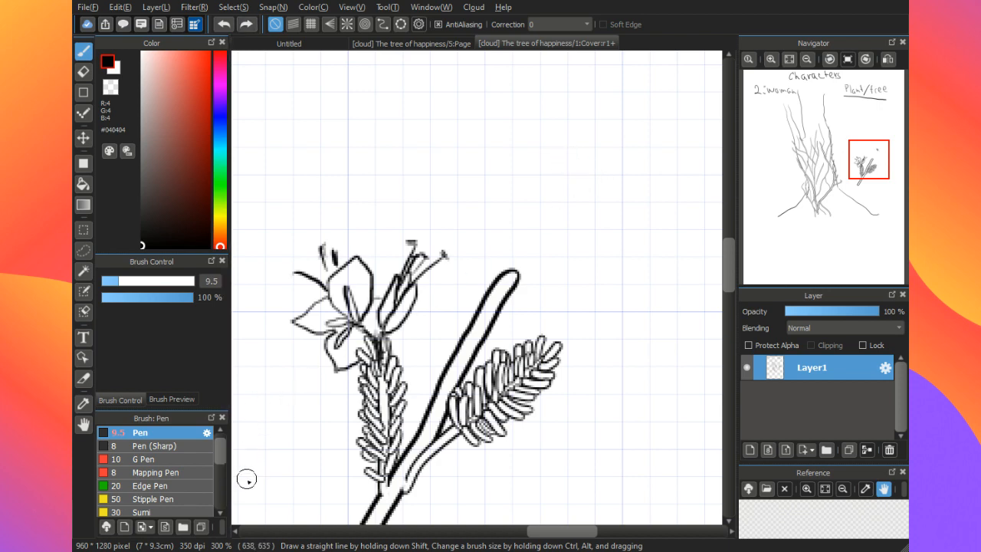
scroll(209, 471, "down", 5)
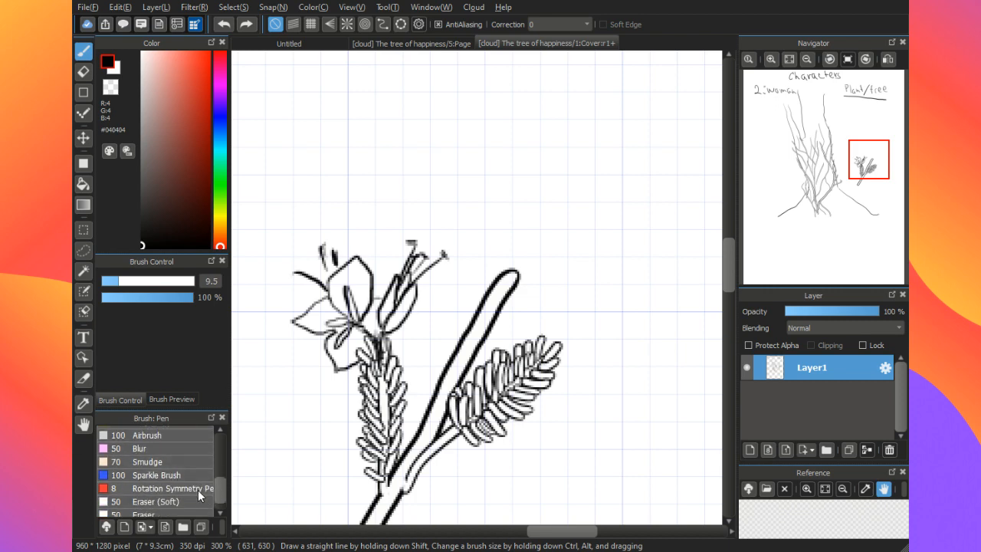
left_click_drag(220, 491, 218, 501)
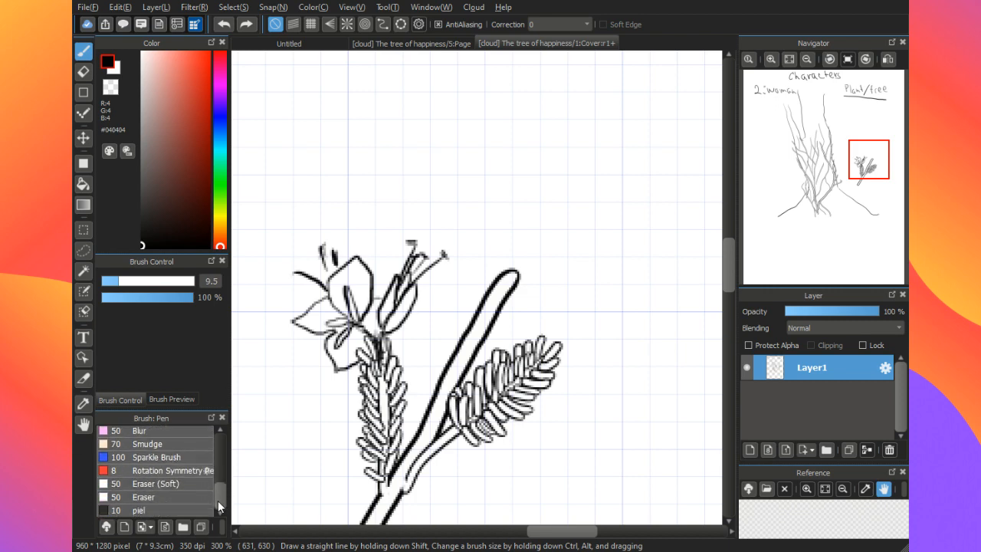
left_click(181, 471)
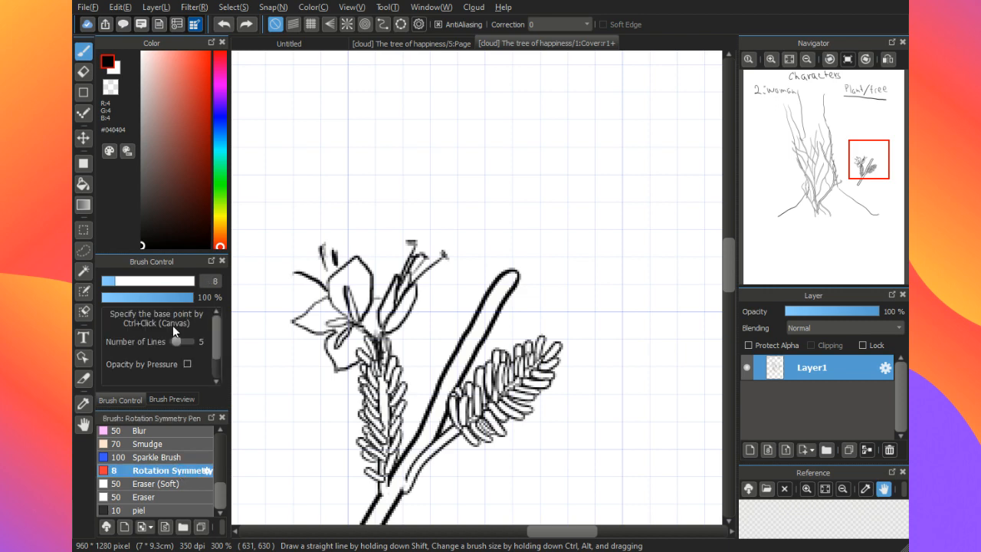
mouse_move(549, 143)
left_mouse_down()
mouse_move(497, 135)
mouse_move(464, 153)
mouse_move(469, 178)
mouse_move(519, 217)
left_mouse_up()
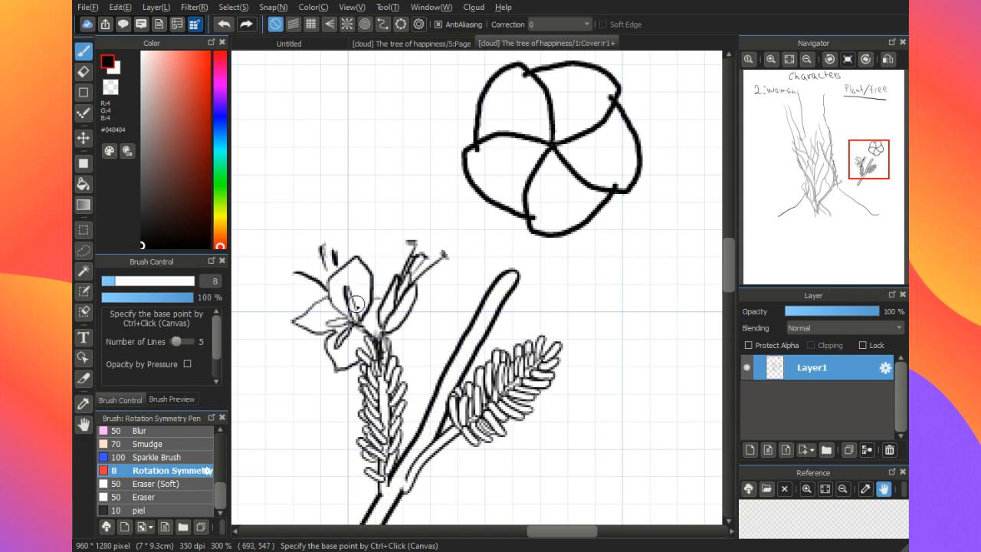
key("ctrl+z")
left_click(105, 281)
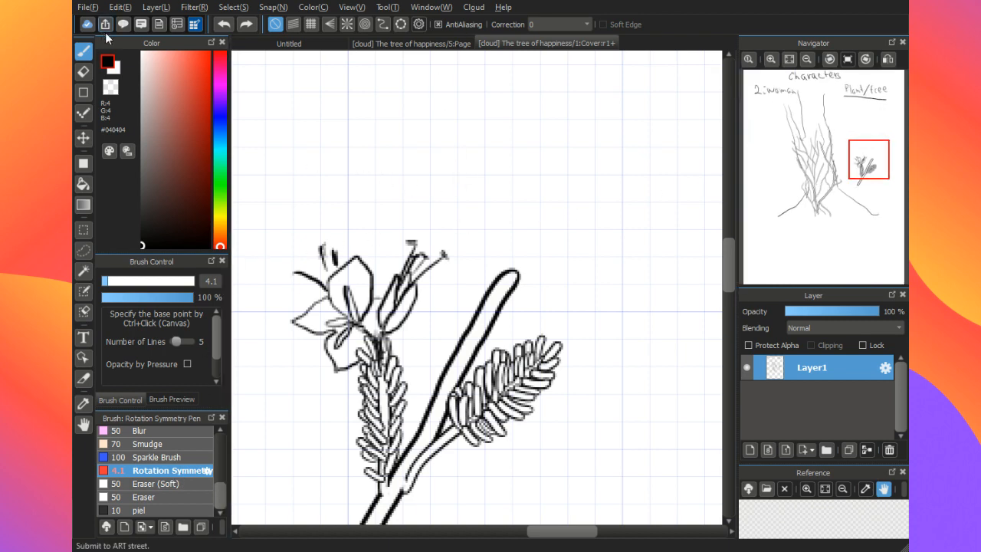
Step: In Twitch Studio, set the stream to share the entire Monitor 1 screen, and close the MediBang cloud service window
left_click(126, 23)
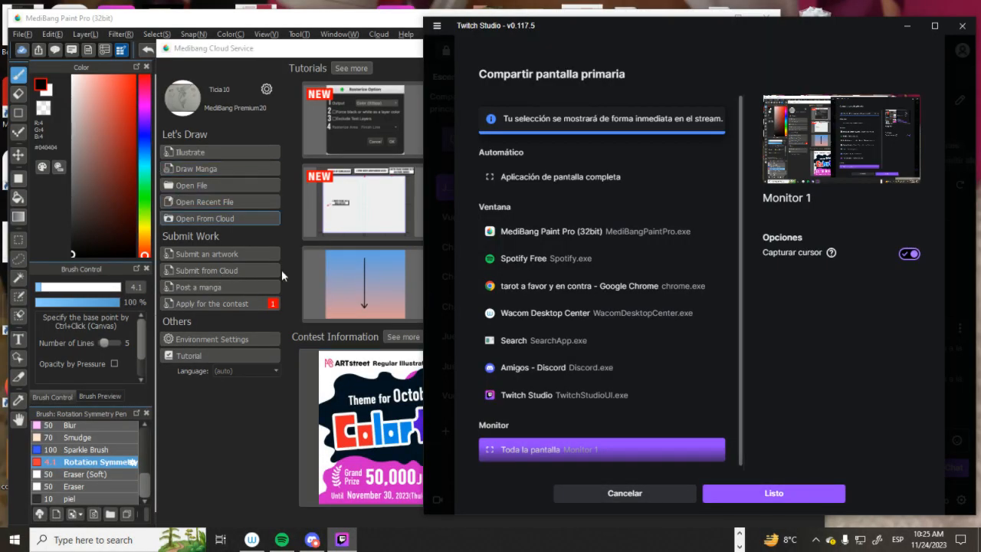
left_click(767, 495)
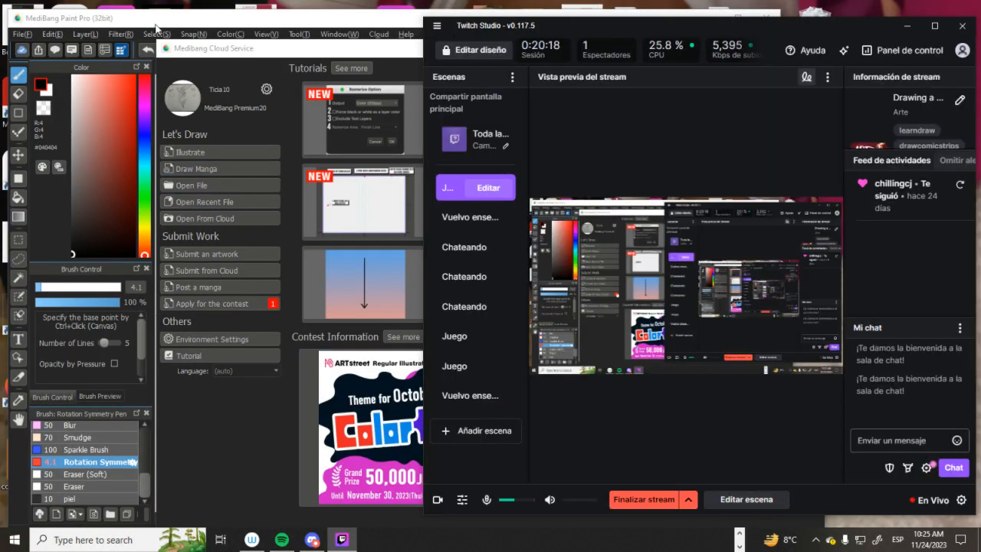
left_click(215, 48)
left_click(815, 50)
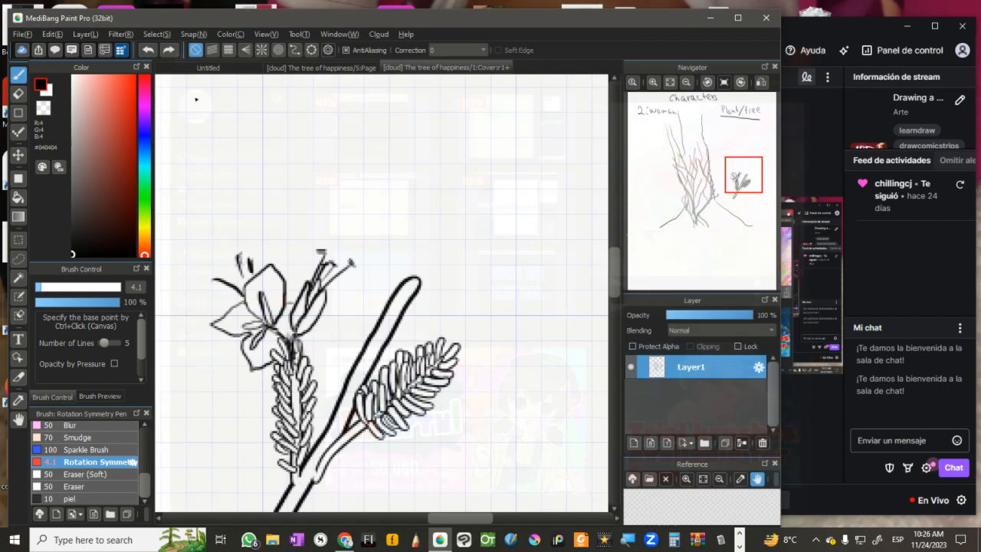
Step: Reopen the cloud service window, view the featured ART street artwork in the browser, and close its page
left_click(22, 49)
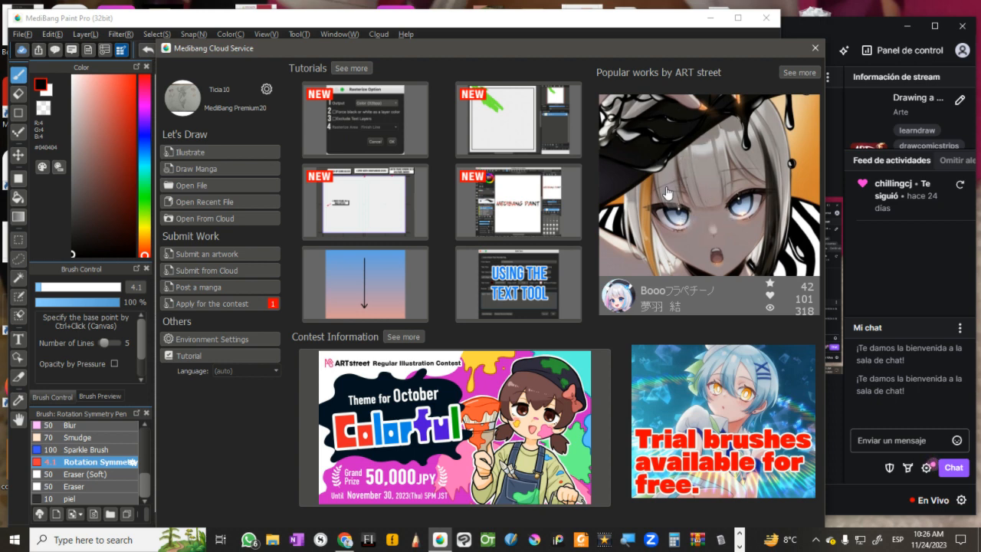
left_click(637, 376)
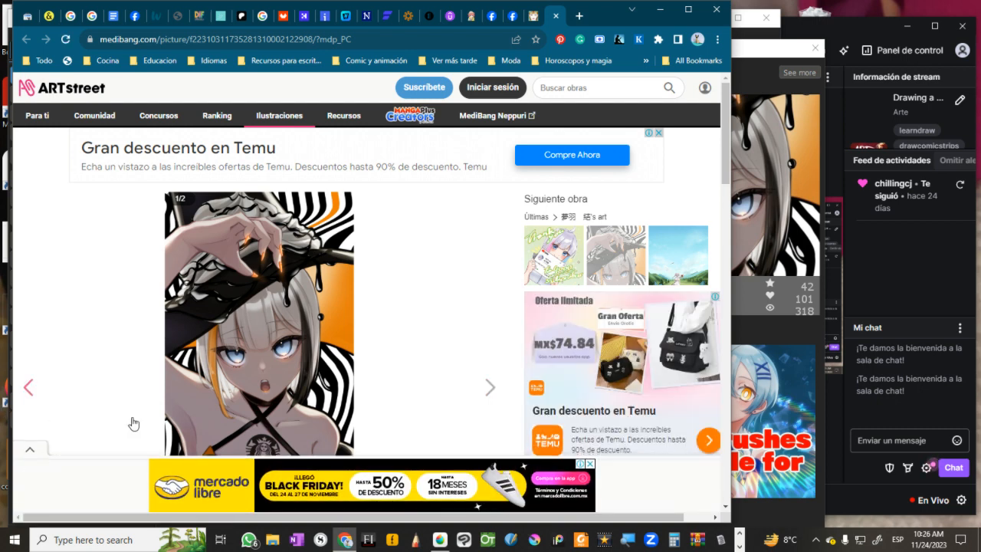
scroll(427, 322, "down", 1)
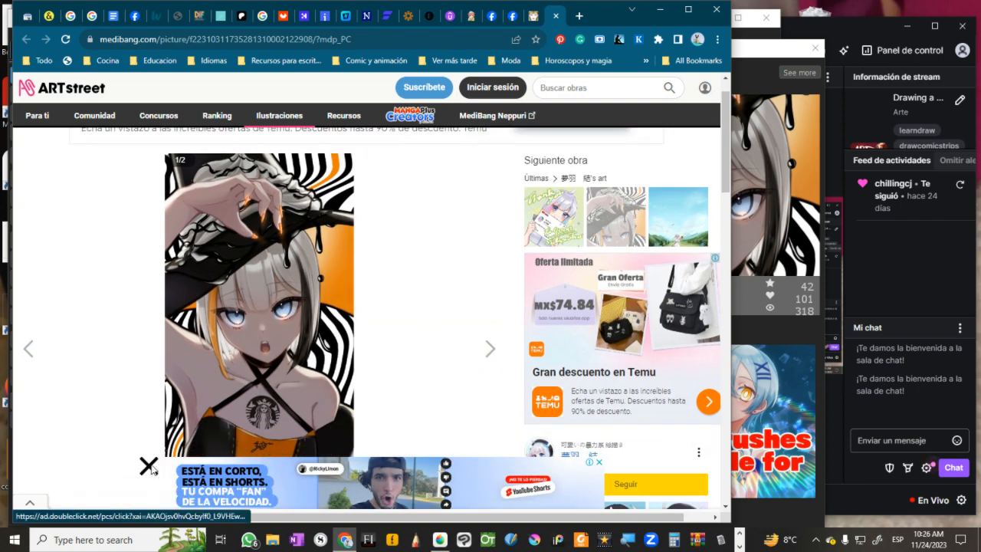
left_click(150, 467)
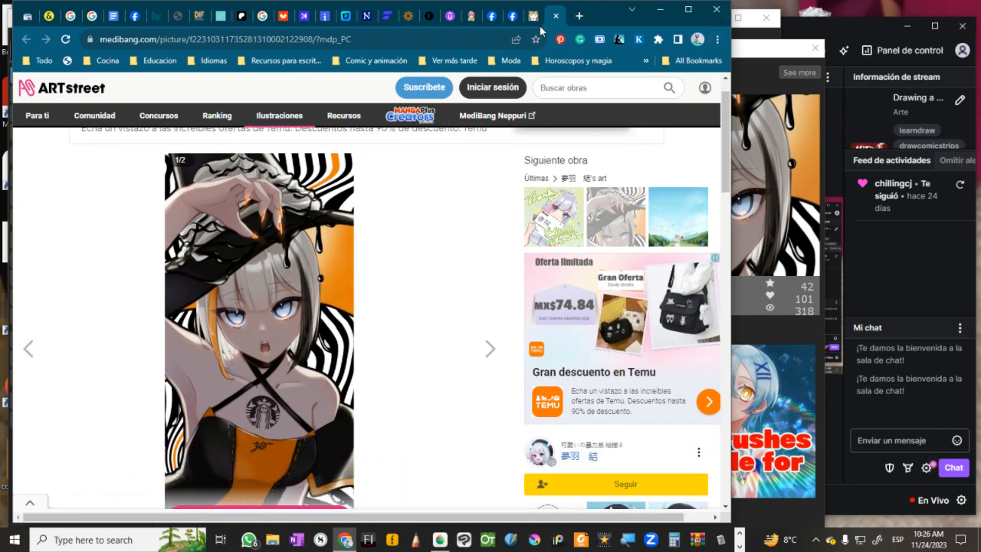
left_click(557, 17)
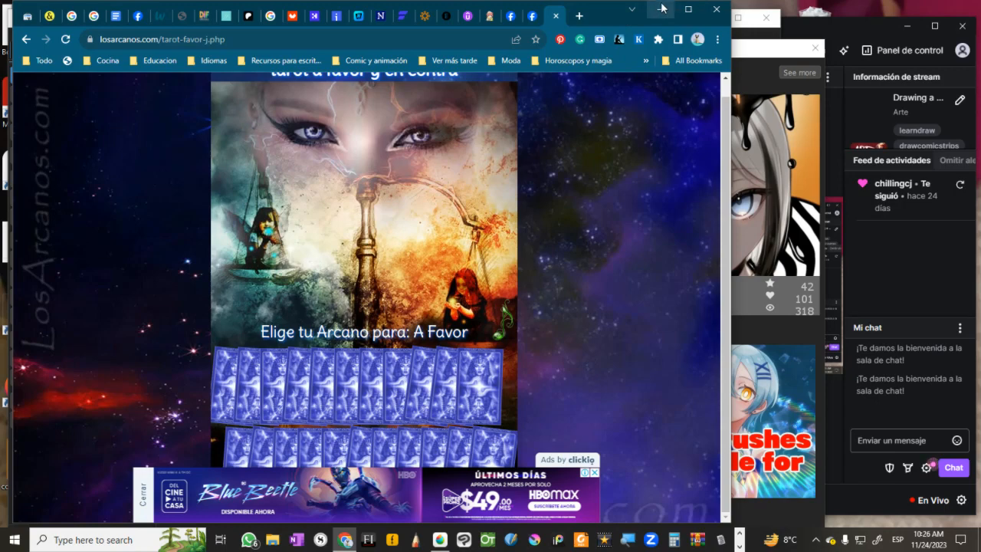
left_click(662, 10)
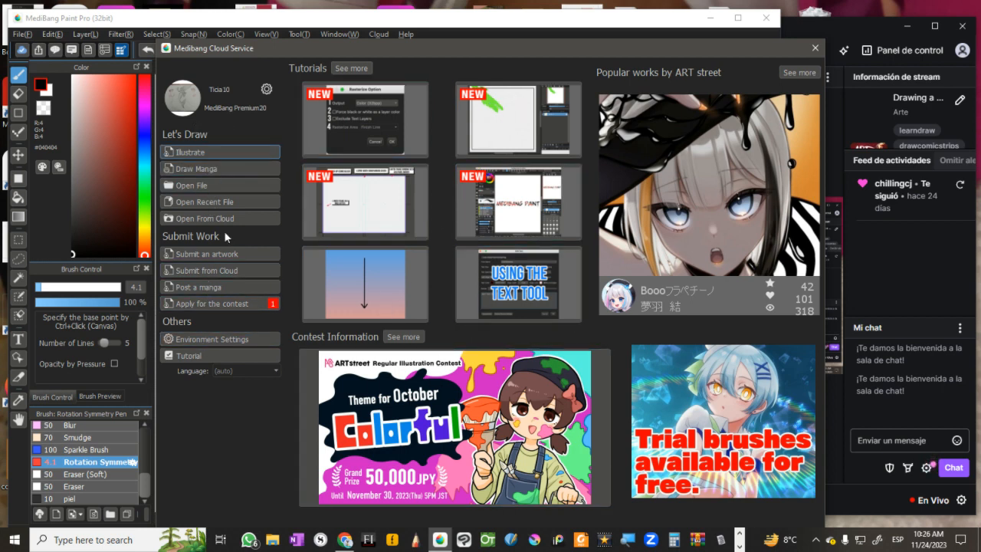
Step: Review the details of the October "Colorful" illustration contest and close the contest list and cloud service window
left_click(226, 308)
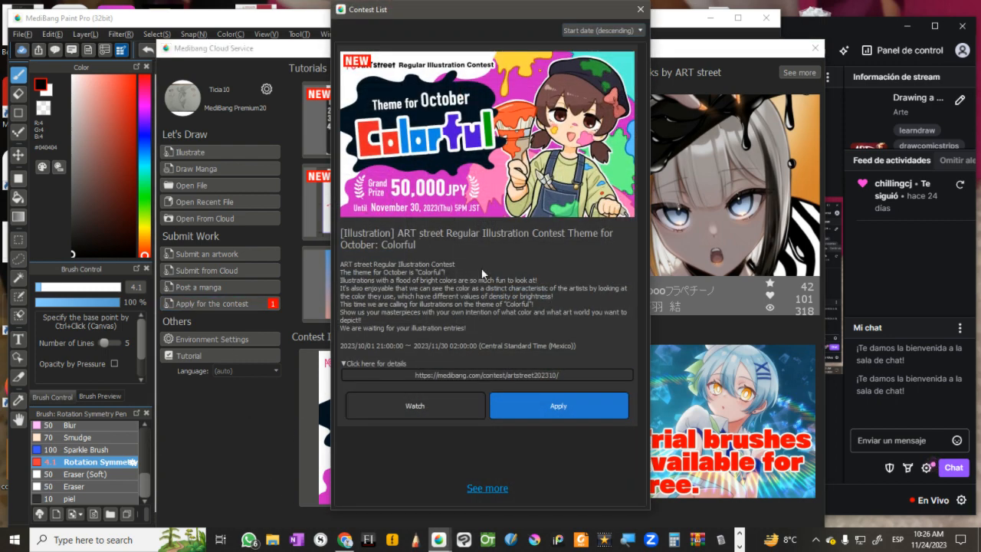
left_click(641, 9)
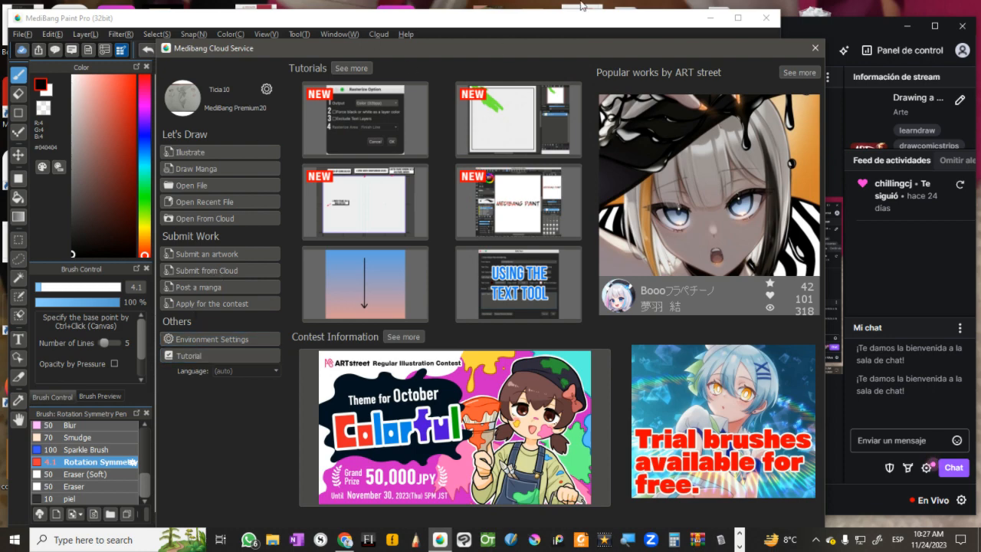
left_click(815, 47)
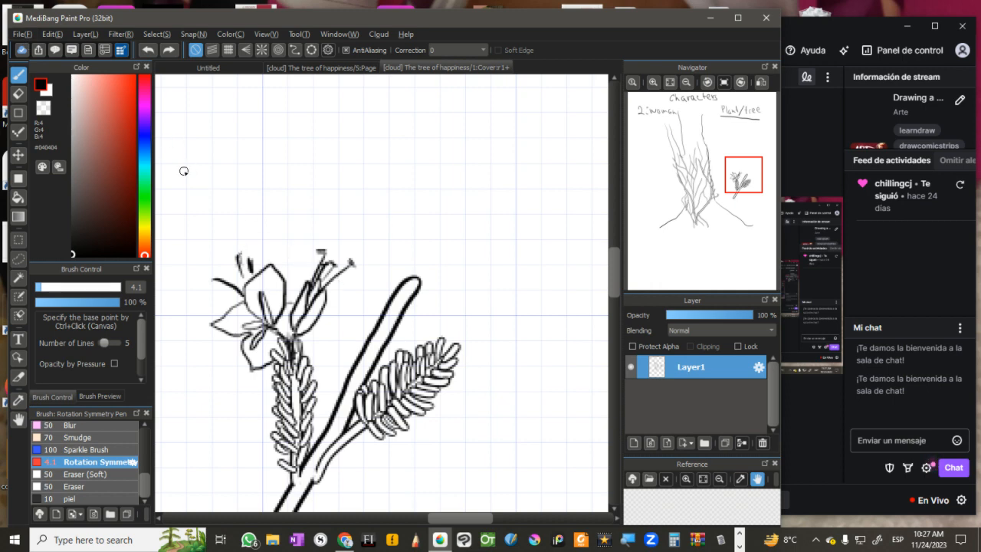
Step: Switch to Twitch Studio, mute the microphone and set the shared source to the MediBang Paint Pro window
key("alt+Tab")
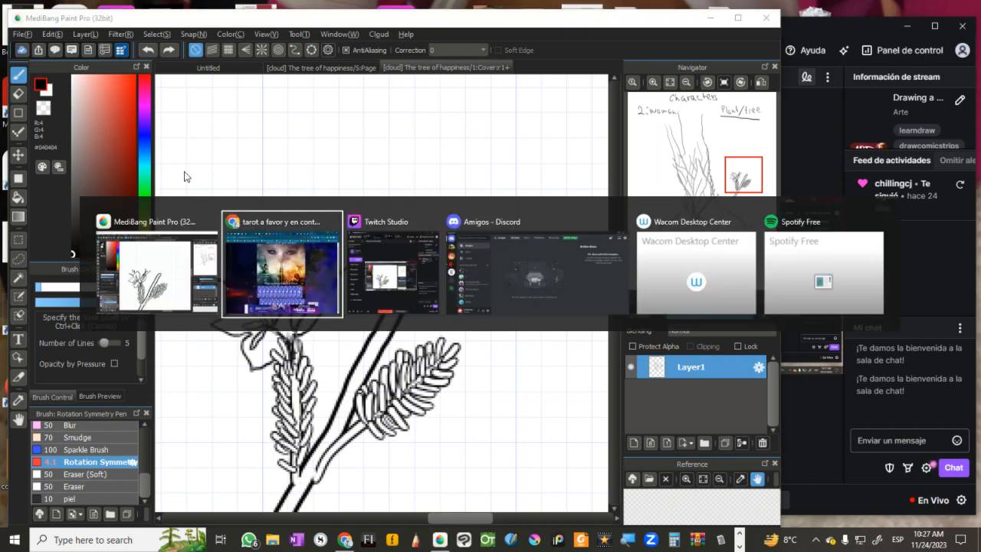
key("alt+Tab")
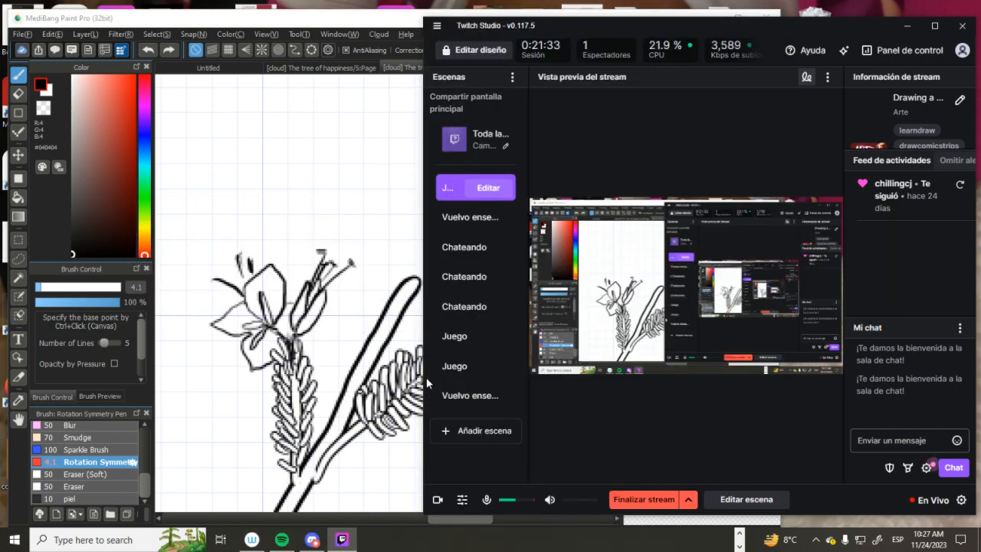
left_click(487, 499)
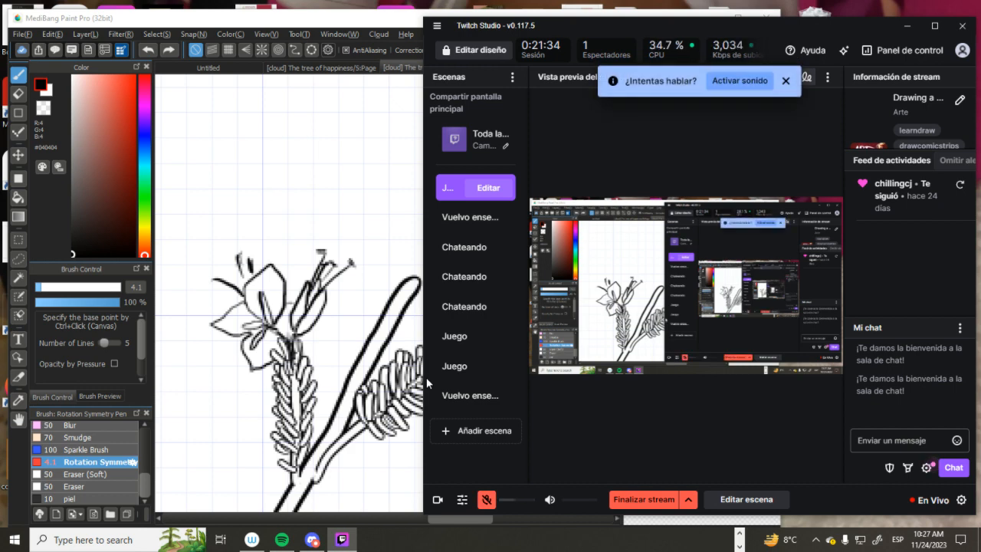
left_click(475, 139)
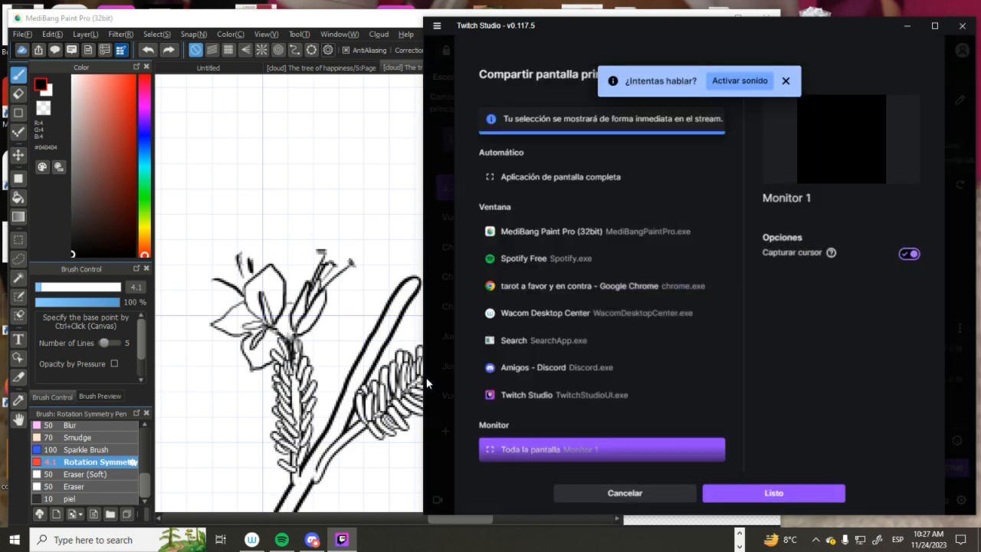
left_click(568, 231)
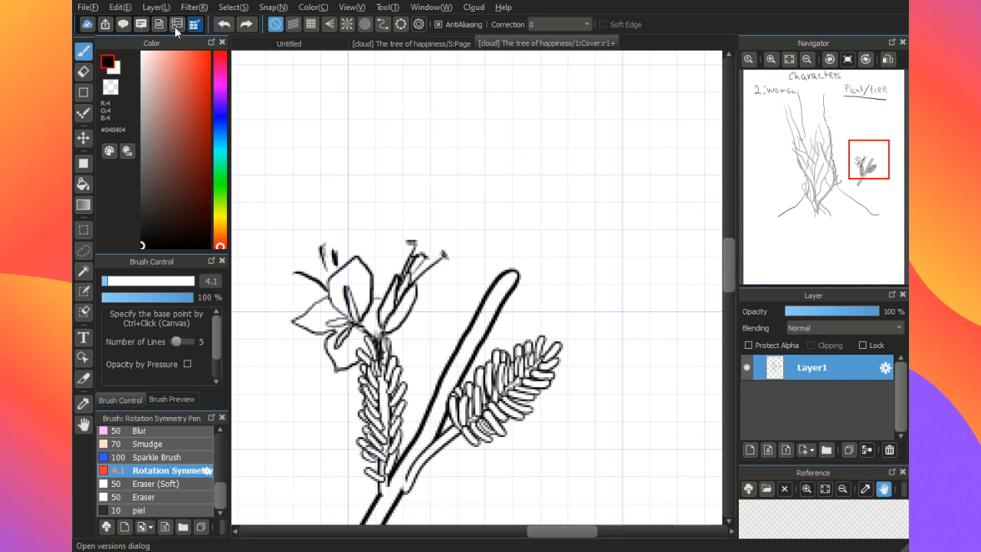
Step: Show the annotation tools and Material window while sharing the entire Monitor 1 screen on the stream, and hide both again
left_click(141, 26)
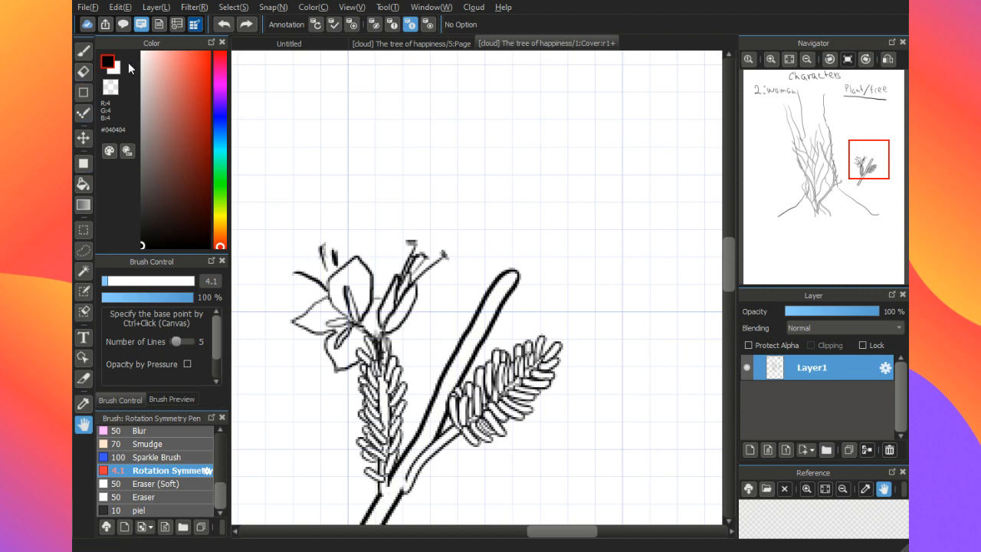
left_click(125, 25)
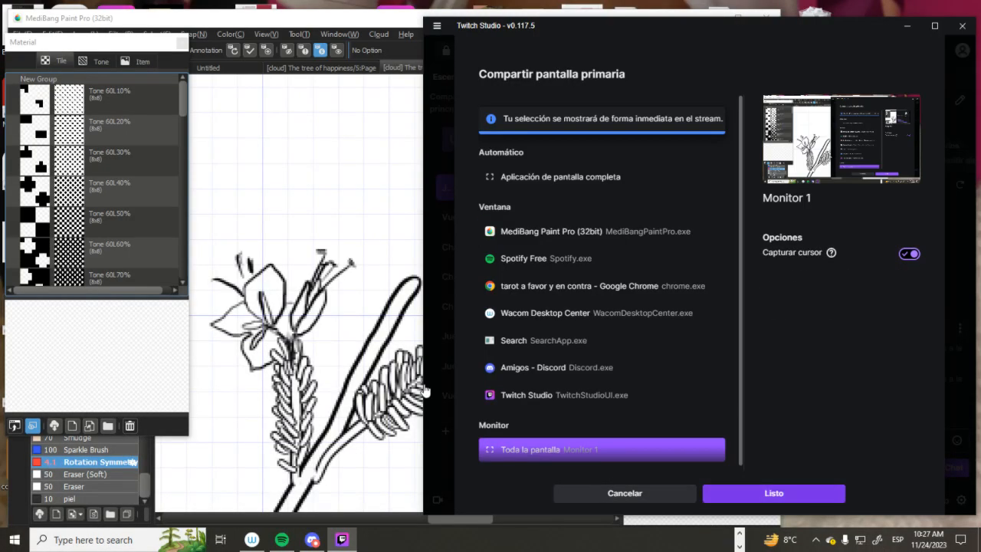
left_click(424, 389)
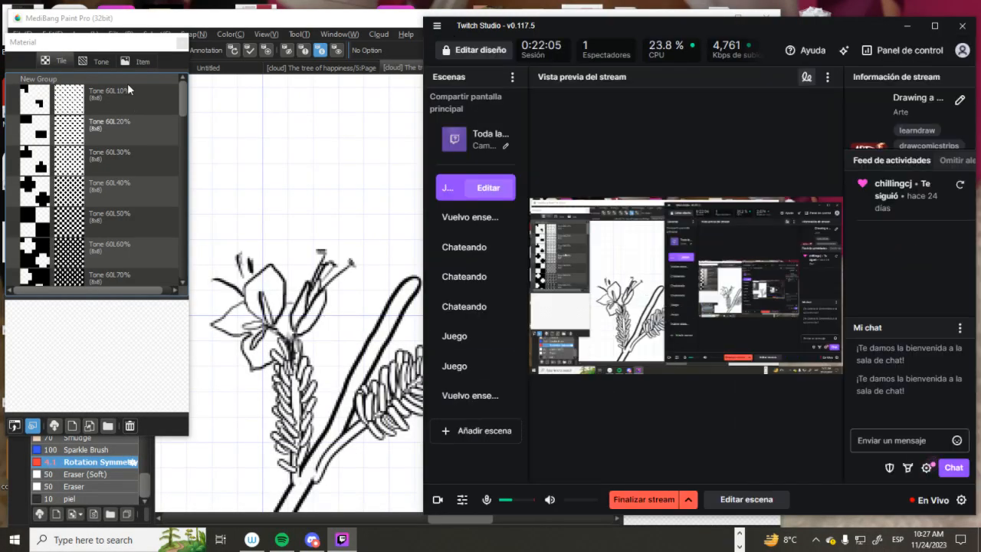
left_click(125, 47)
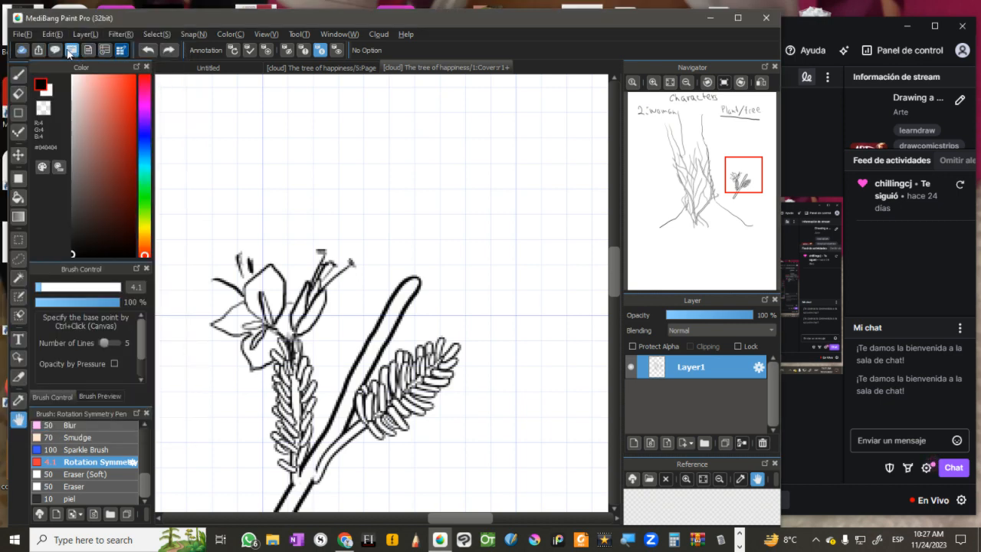
left_click(71, 51)
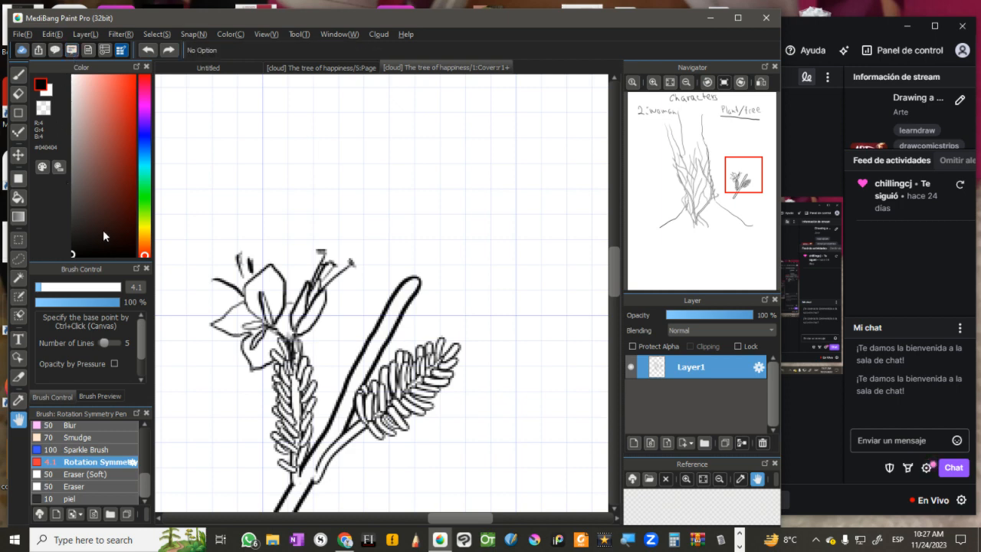
Step: Examine the cover's artwork properties and open its cloud version history
left_click(88, 51)
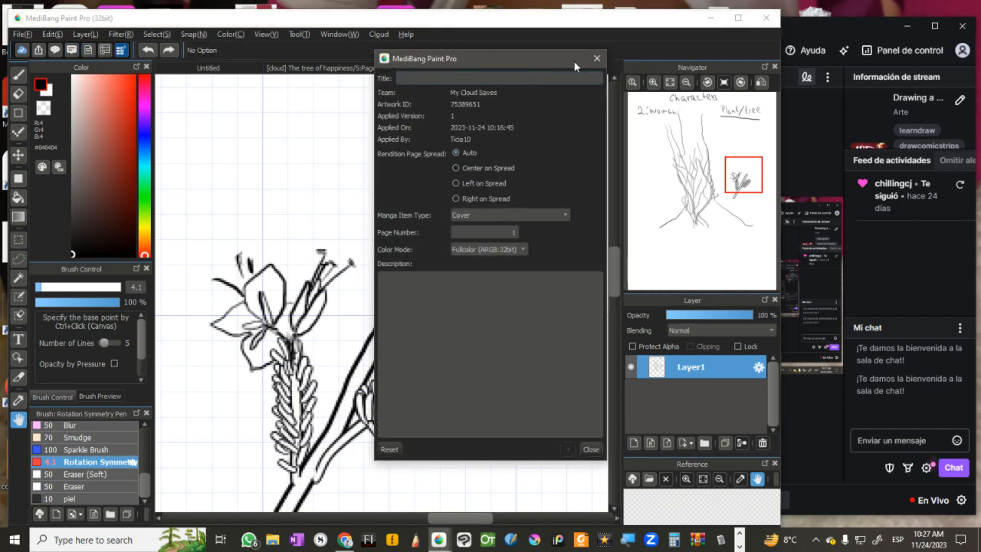
left_click(596, 59)
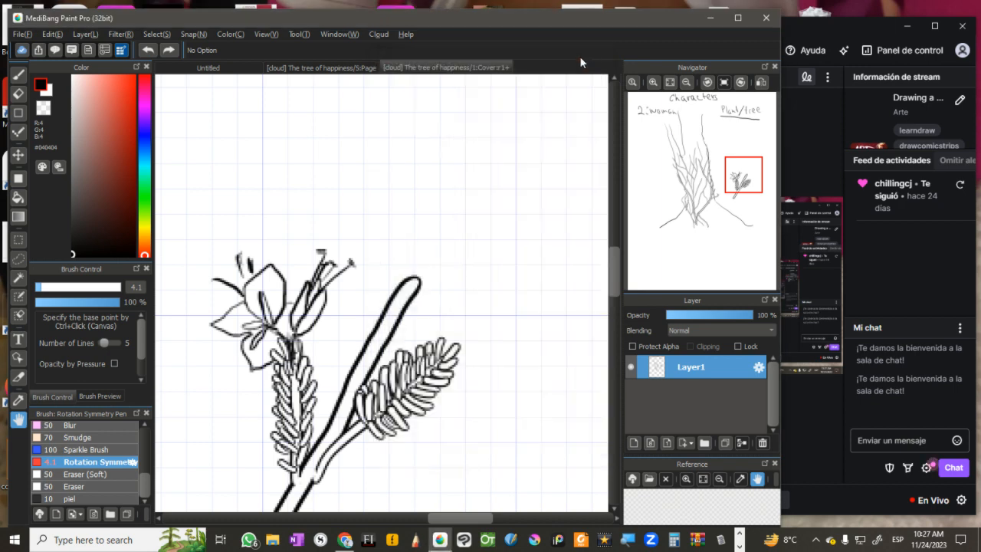
left_click(105, 51)
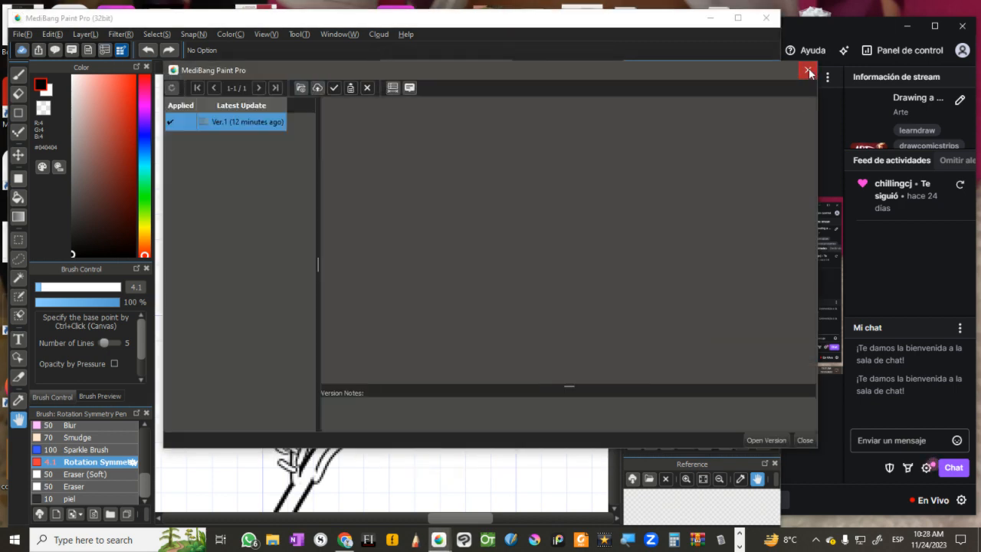
Step: Close the cloud version history and bring up the Material window with its tile list
left_click(809, 69)
left_click(55, 50)
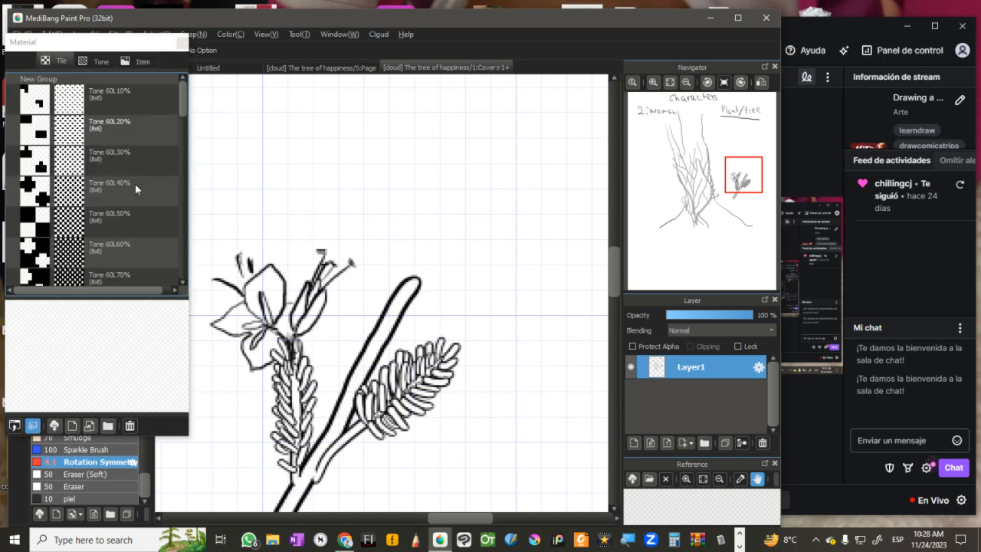
left_click(182, 42)
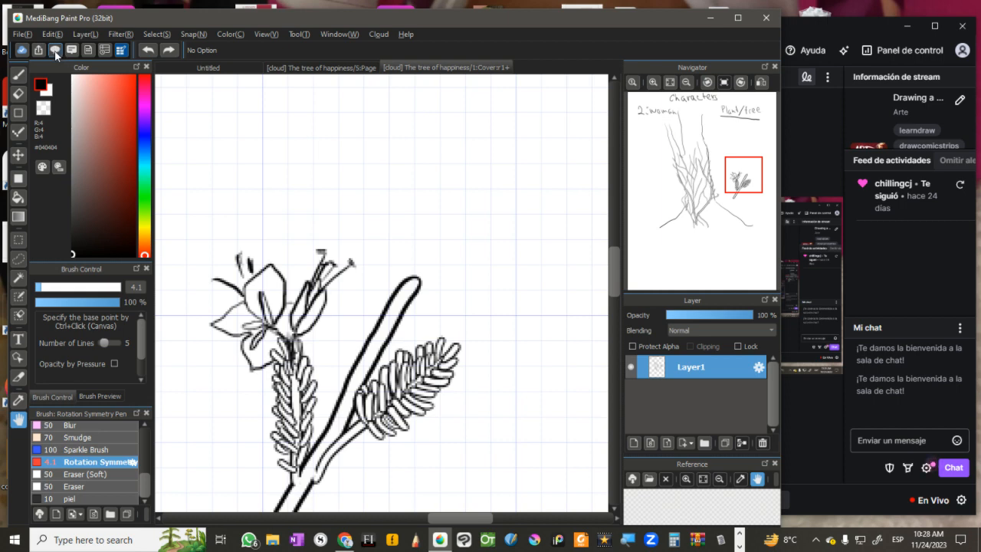
left_click(55, 51)
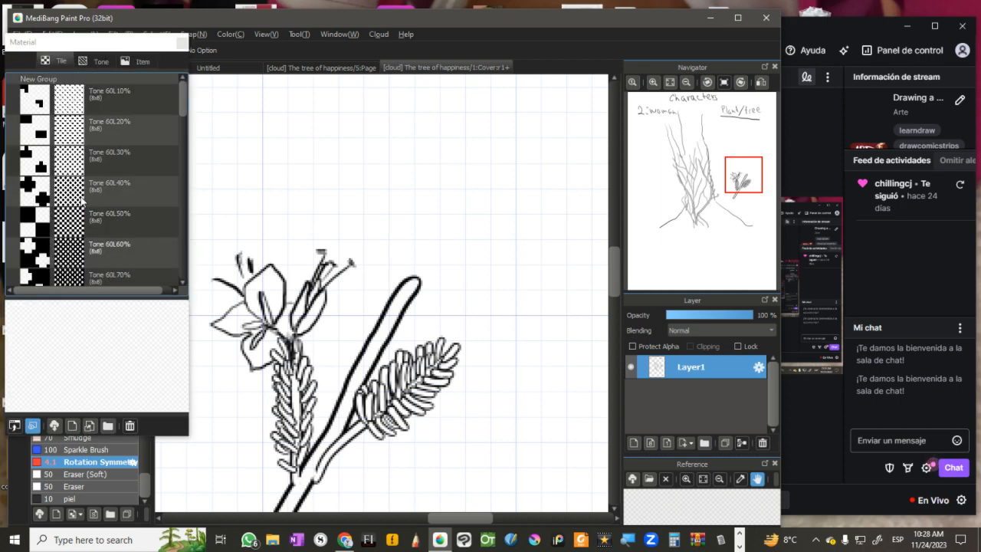
Step: Try to paste the Tone 60L60% tile over the flower and leaf drawing at 33% zoom, rotated 65 degrees
left_click(64, 259)
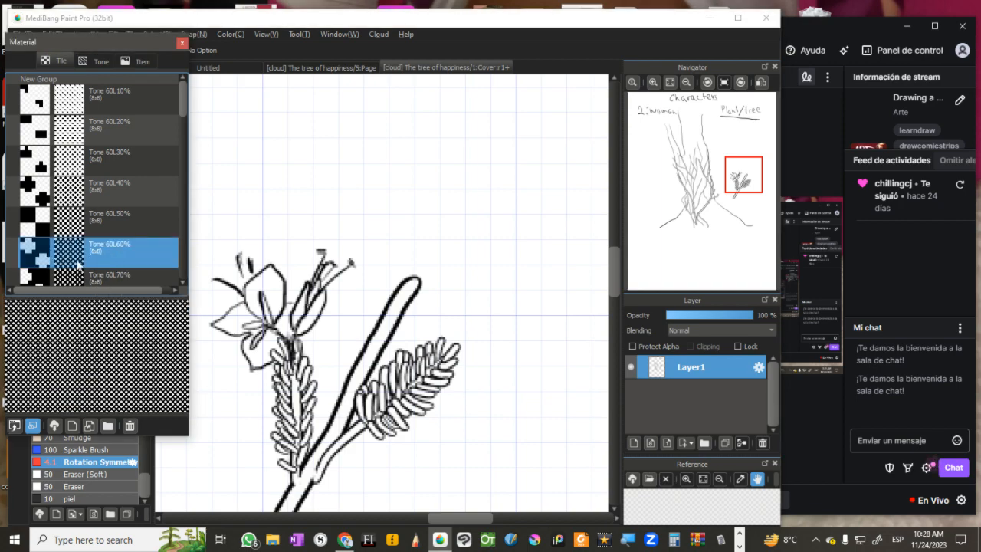
left_click_drag(78, 264, 306, 316)
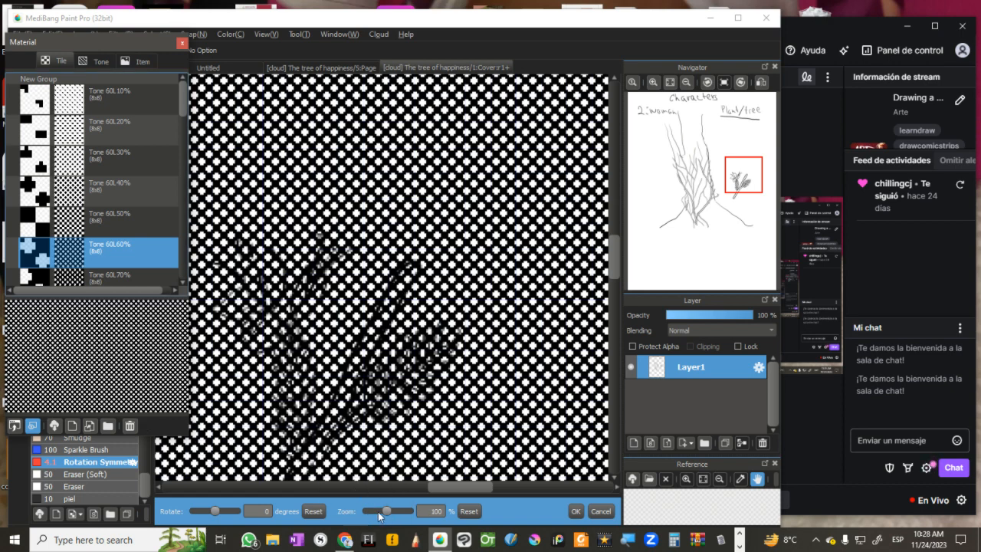
mouse_move(378, 511)
left_mouse_down()
mouse_move(369, 512)
mouse_move(397, 510)
mouse_move(374, 513)
left_mouse_up()
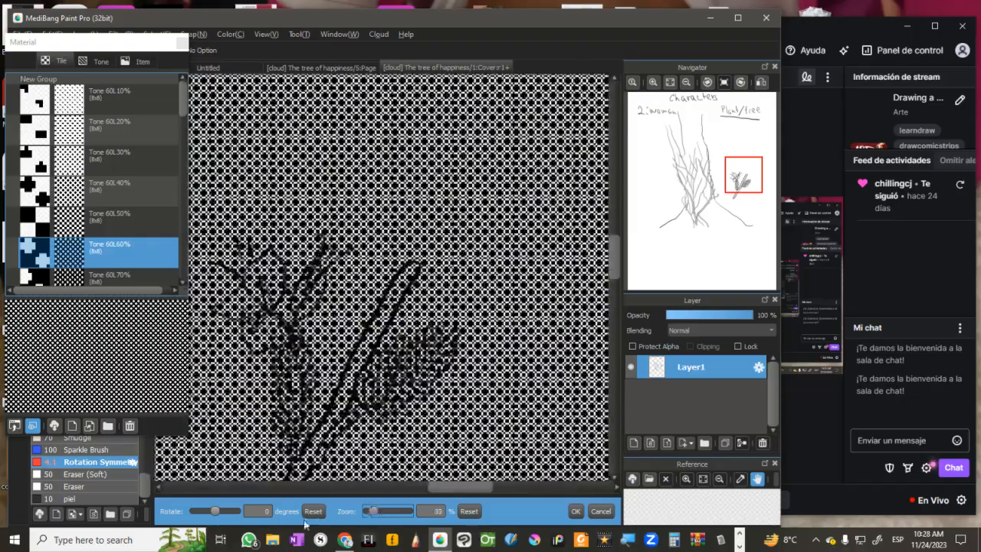
mouse_move(216, 511)
left_mouse_down()
mouse_move(206, 511)
mouse_move(223, 512)
left_mouse_up()
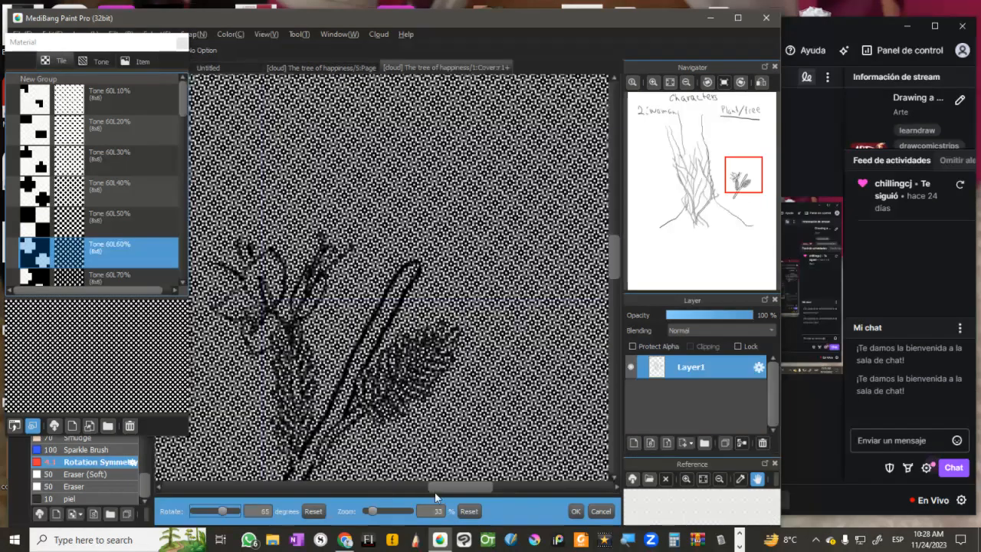
left_click(600, 511)
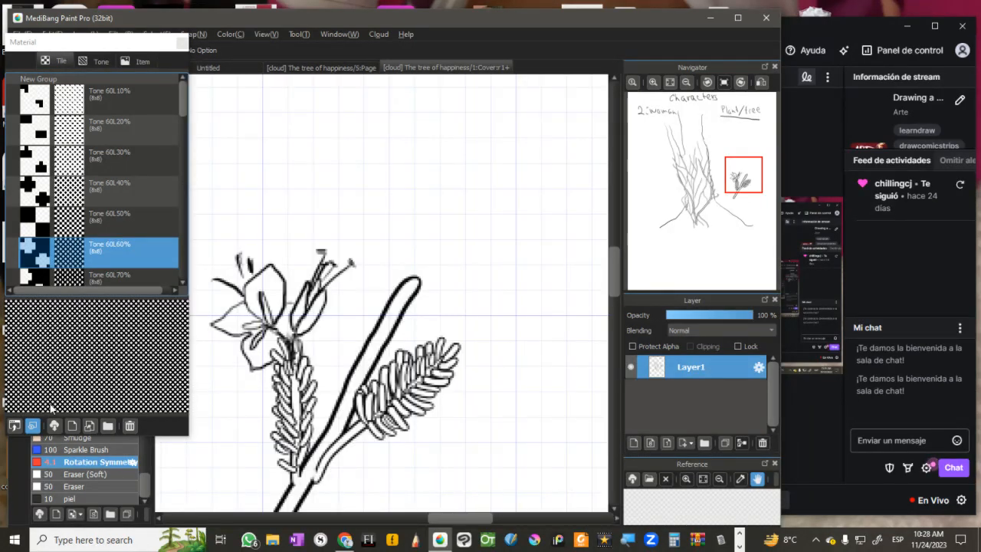
Step: Open the cloud material download for the tile collection
left_click(53, 425)
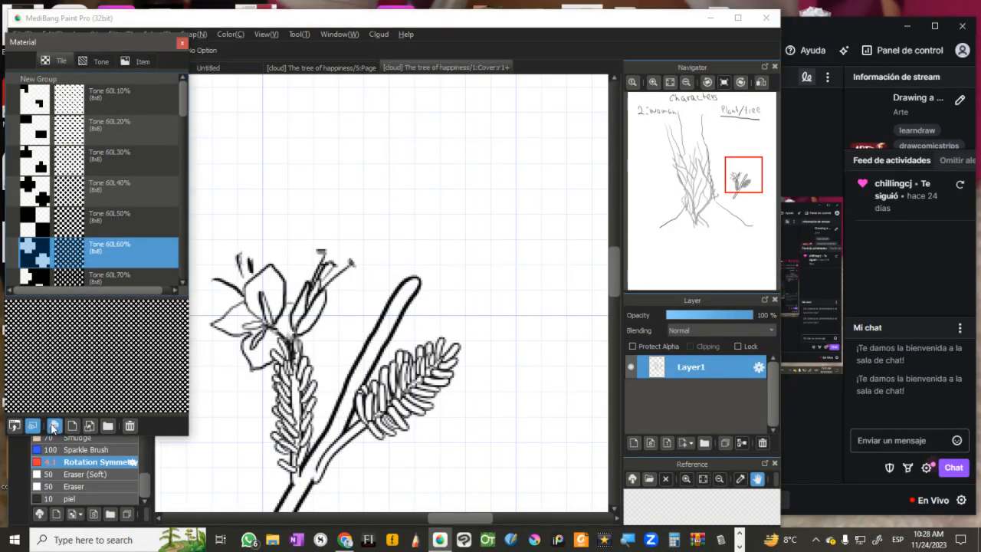
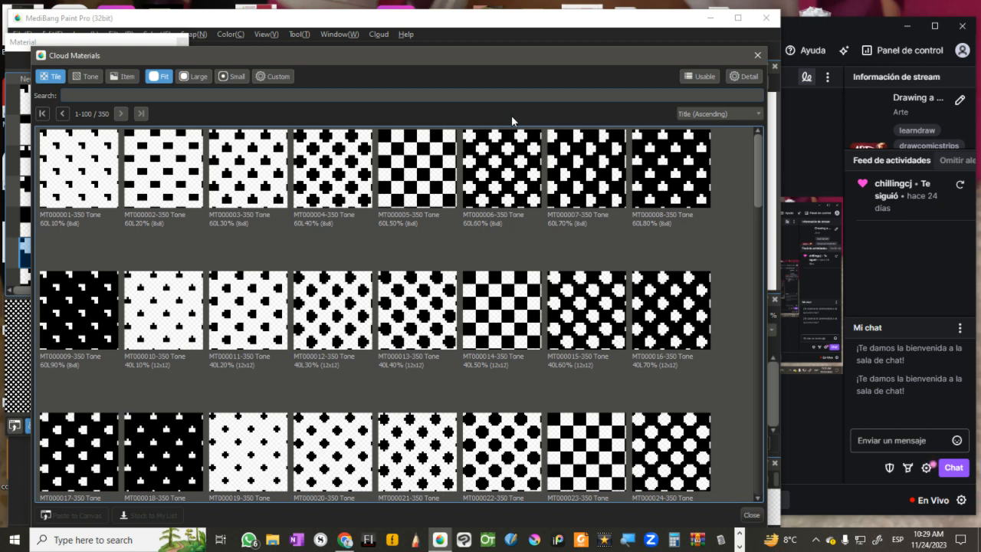
Step: Preview several 60L cloud tiles and try to paste the MT000006-350 Tone 60L60% tile onto the canvas
left_click(417, 152)
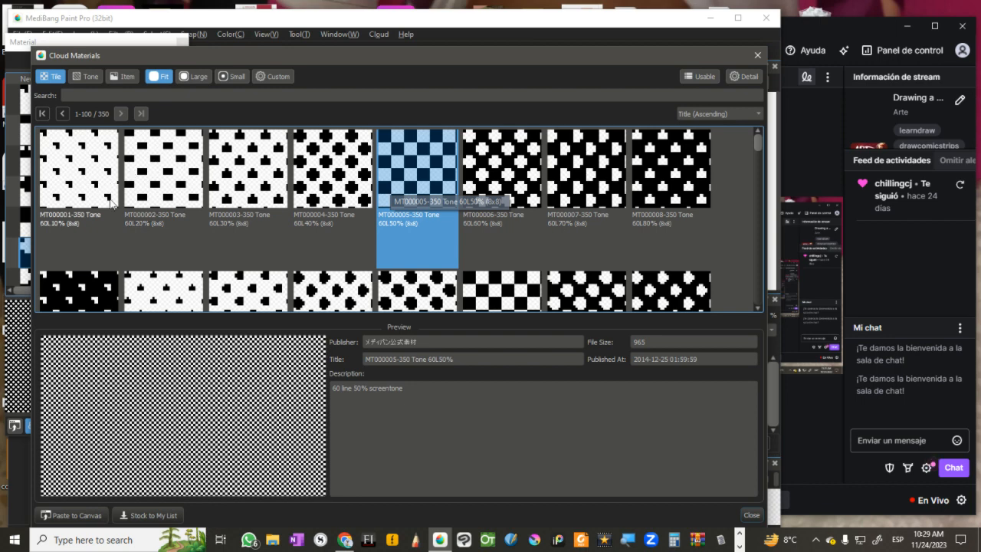
left_click(156, 202)
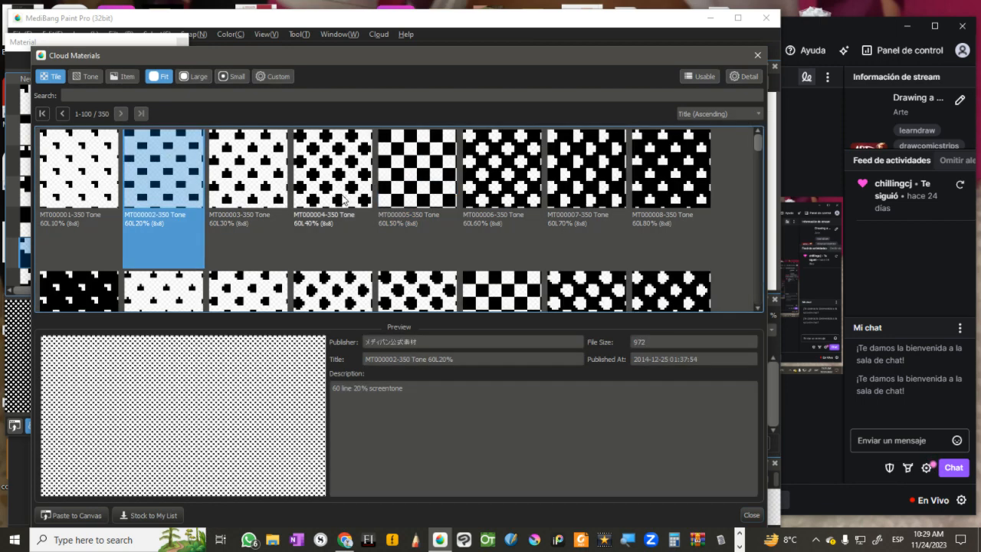
left_click(342, 198)
left_click(426, 194)
left_click(509, 190)
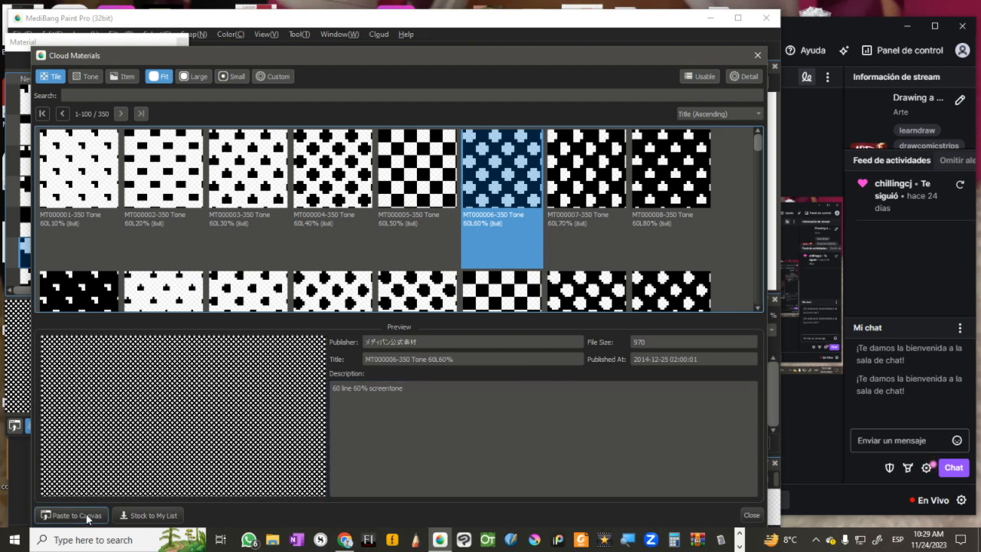
left_click(88, 517)
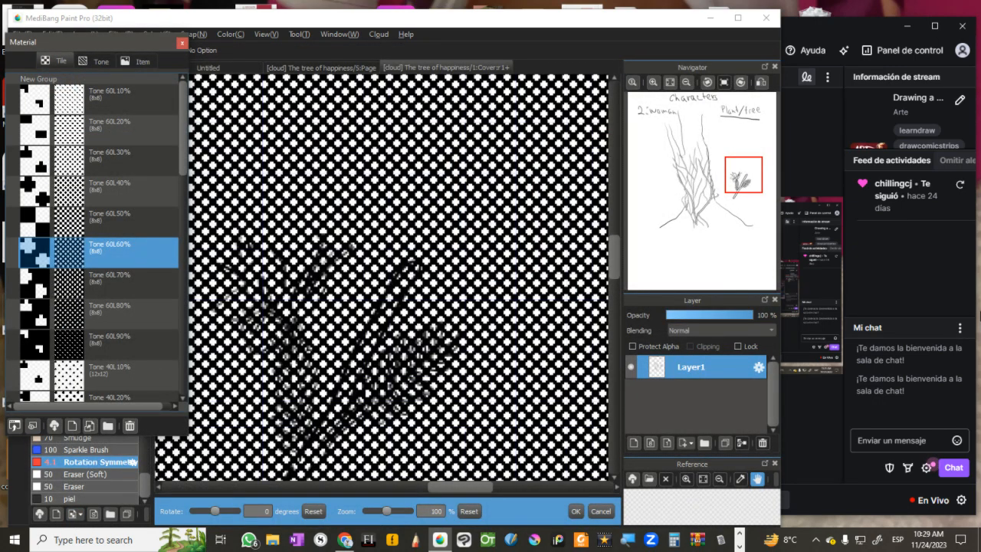
key("Escape")
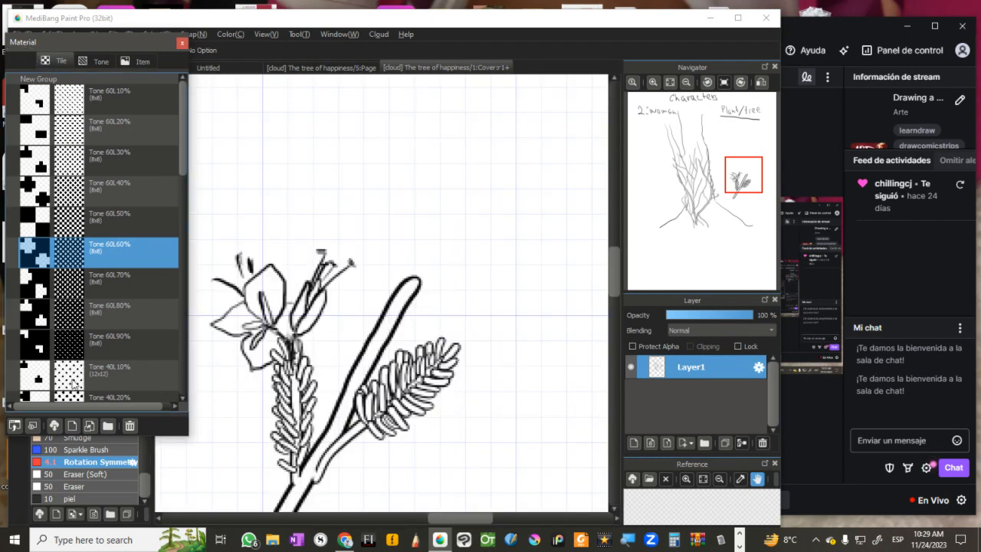
Step: Stock the MT000010-350 Tone 40L10% cloud tile in the personal material list and close the cloud materials
left_click(55, 426)
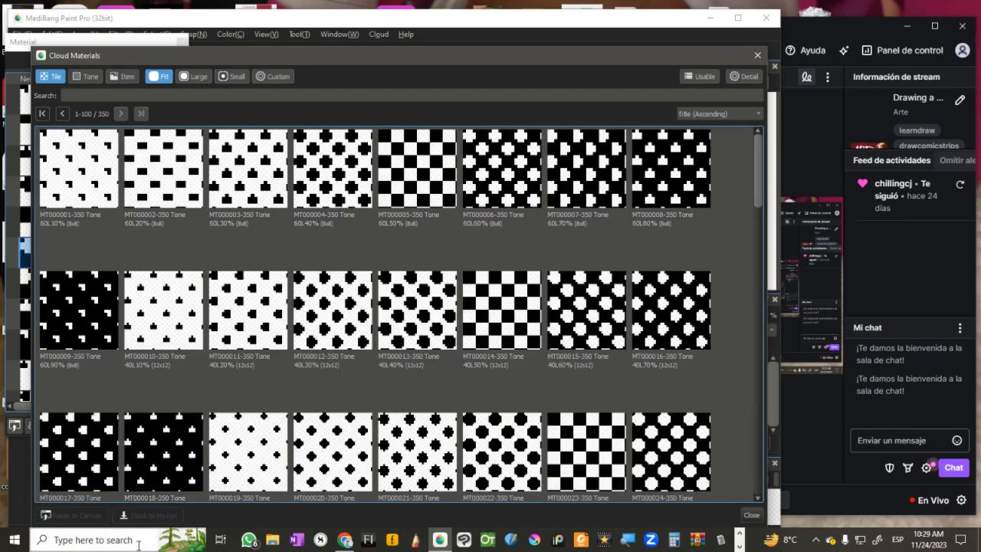
left_click(149, 365)
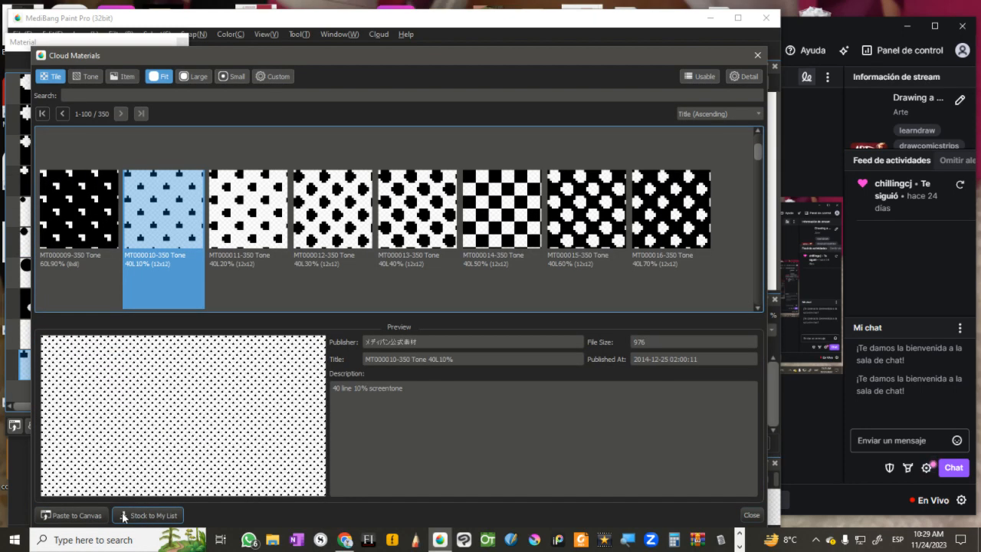
left_click(175, 521)
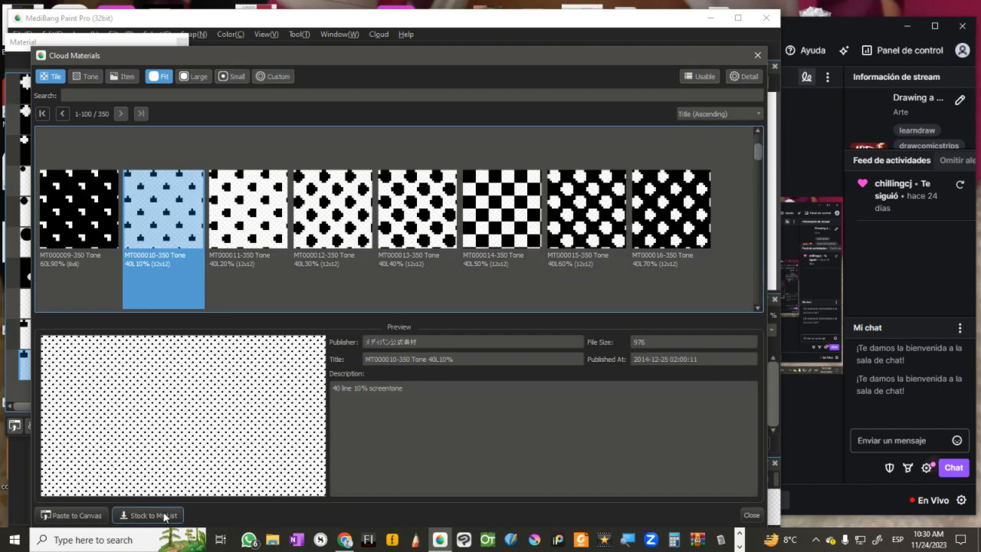
left_click(759, 58)
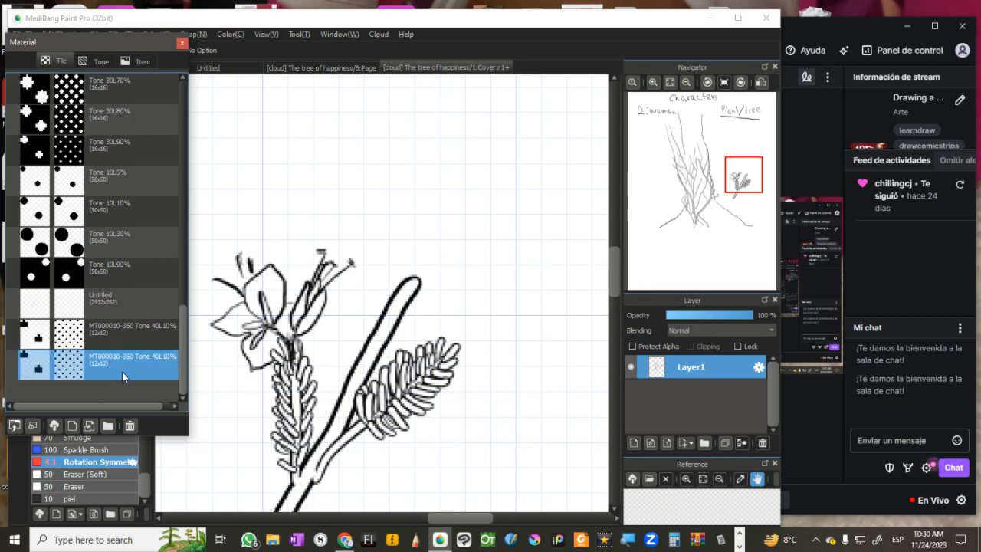
Step: Examine the cloud tone backgrounds, previewing Railway crossing, Church, Building 1 and Building 2
left_click(53, 426)
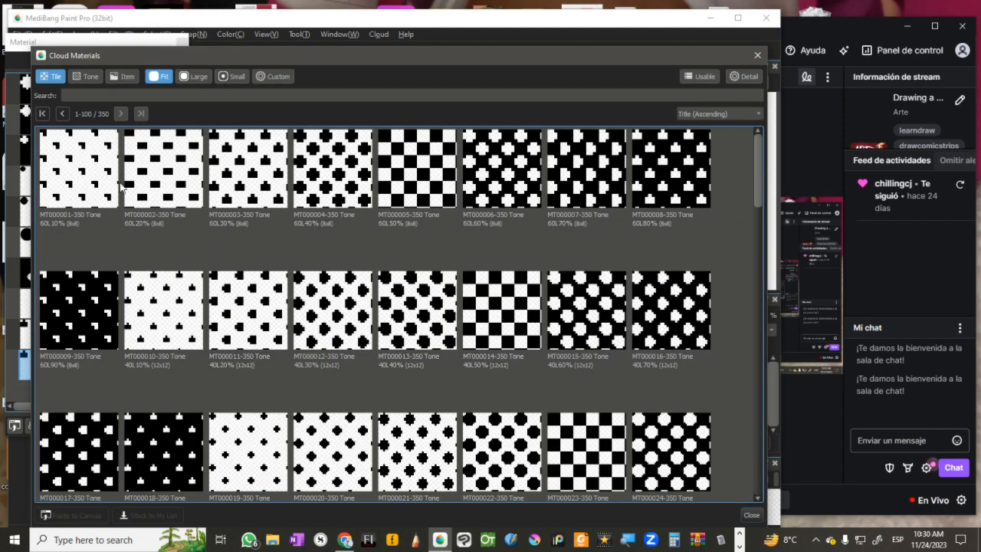
left_click(83, 76)
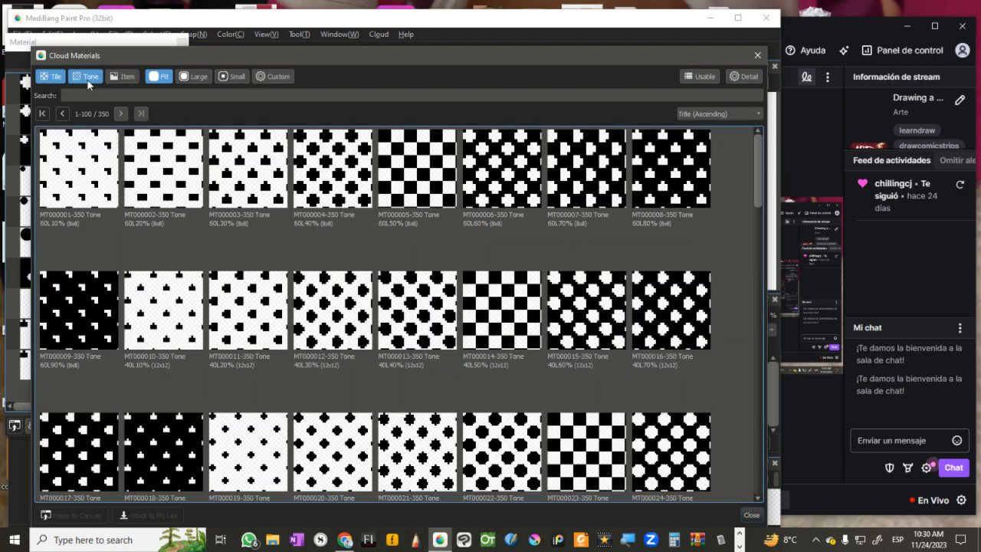
left_click(92, 77)
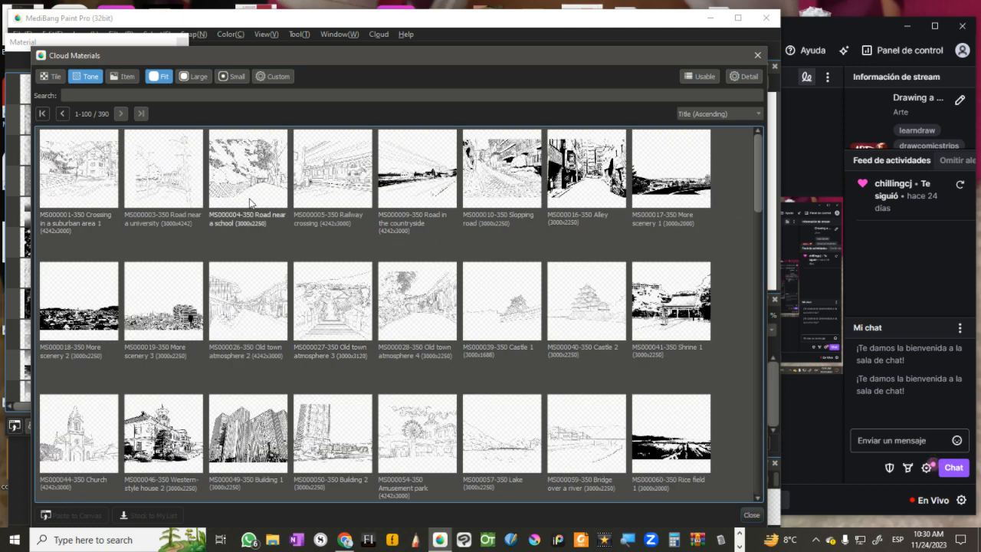
left_click(335, 183)
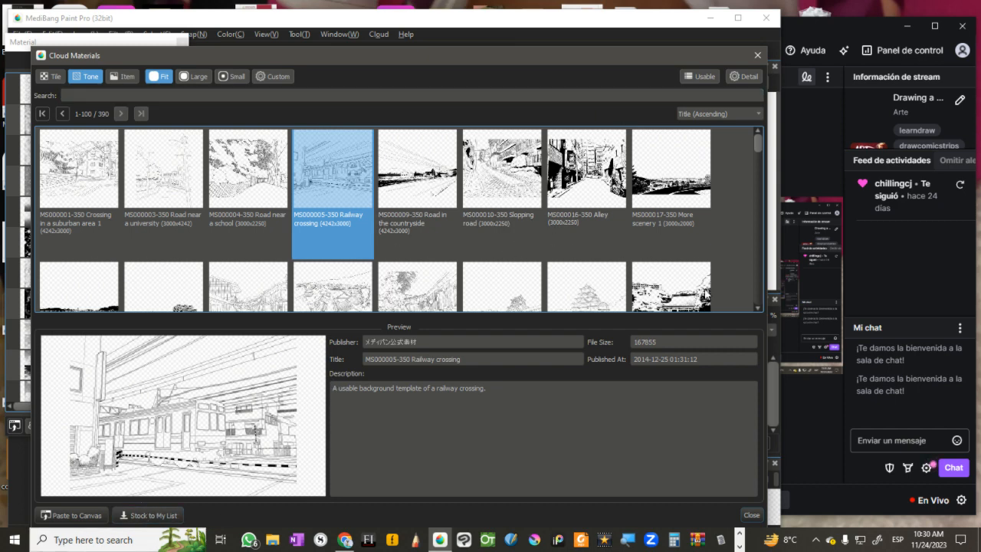
scroll(758, 263, "down", 2)
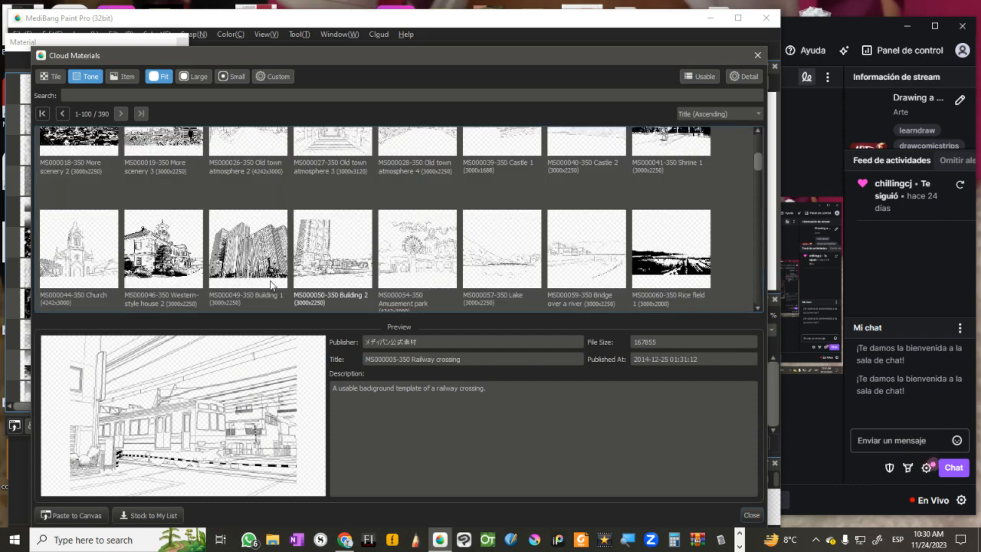
left_click(68, 257)
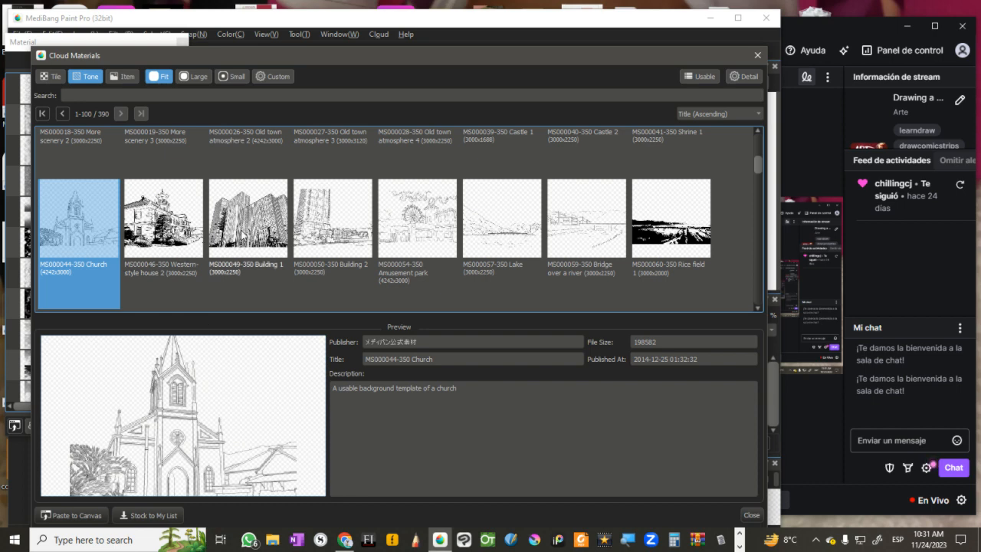
left_click(214, 233)
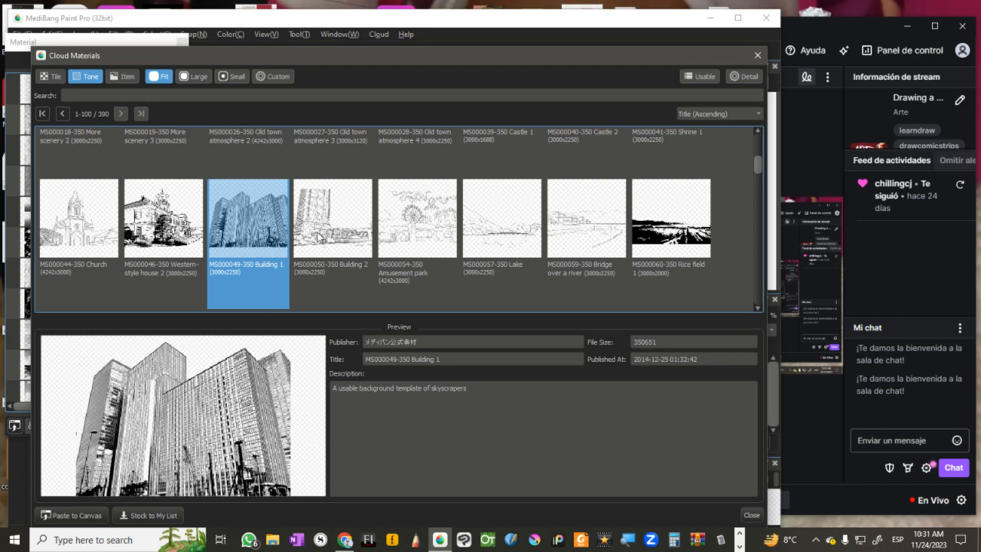
key("Right")
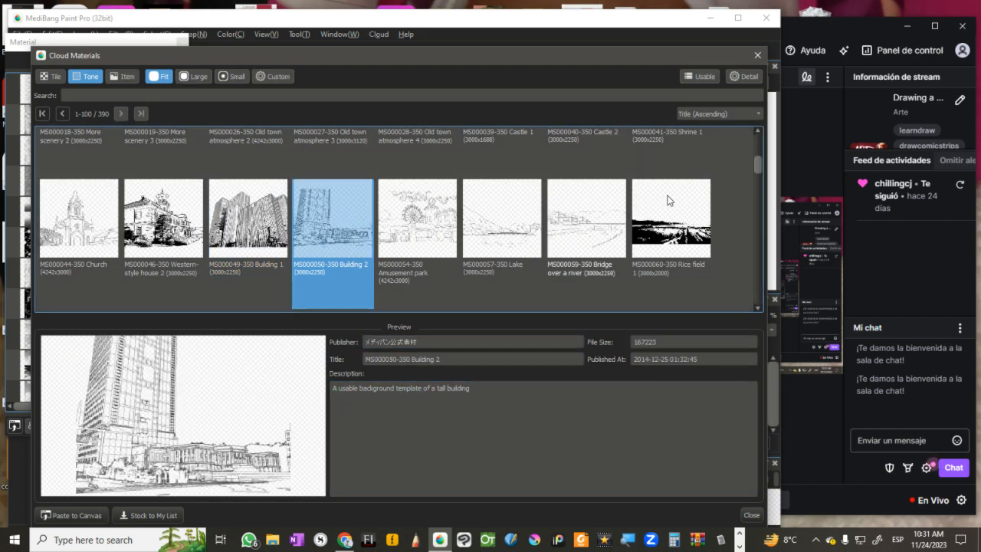
left_click(759, 143)
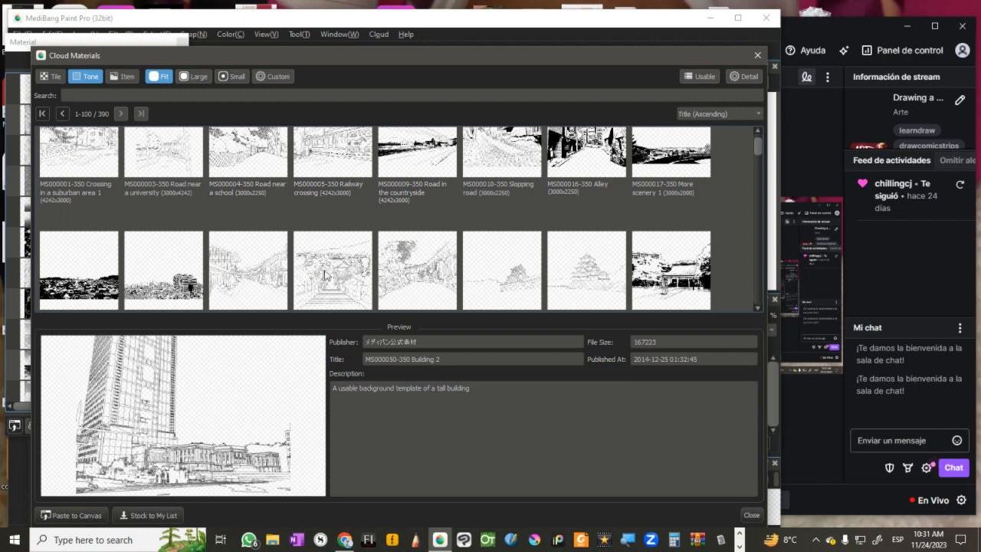
left_click(756, 261)
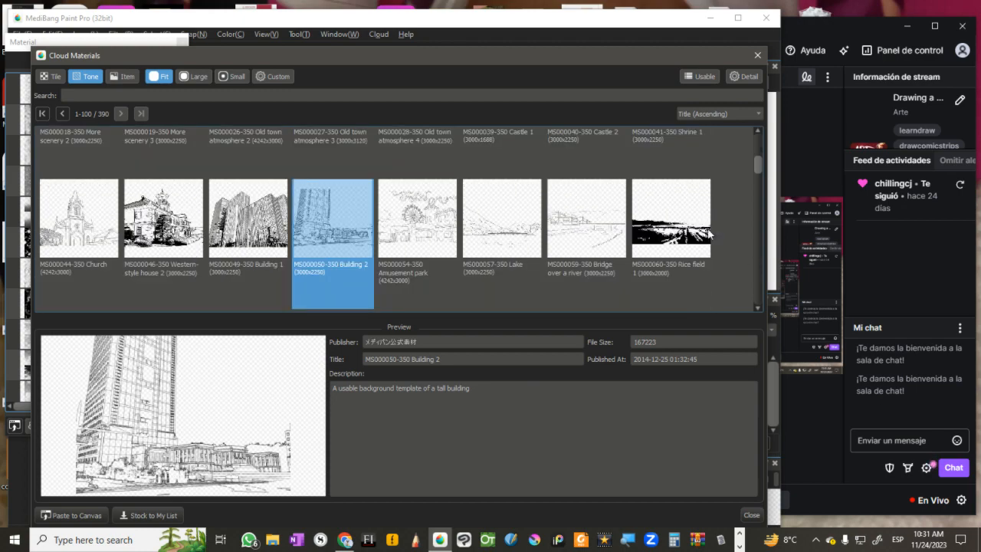
left_click(759, 145)
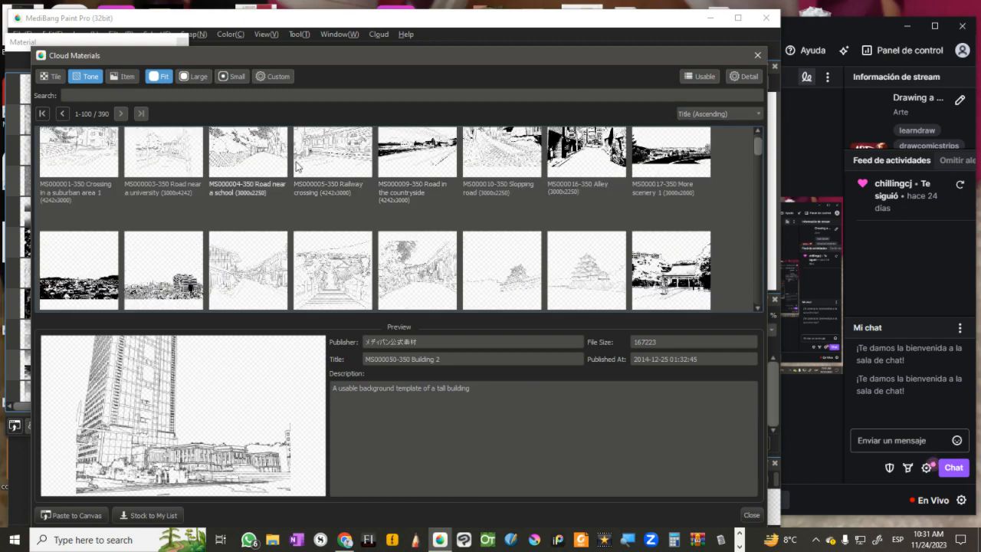
left_click(332, 172)
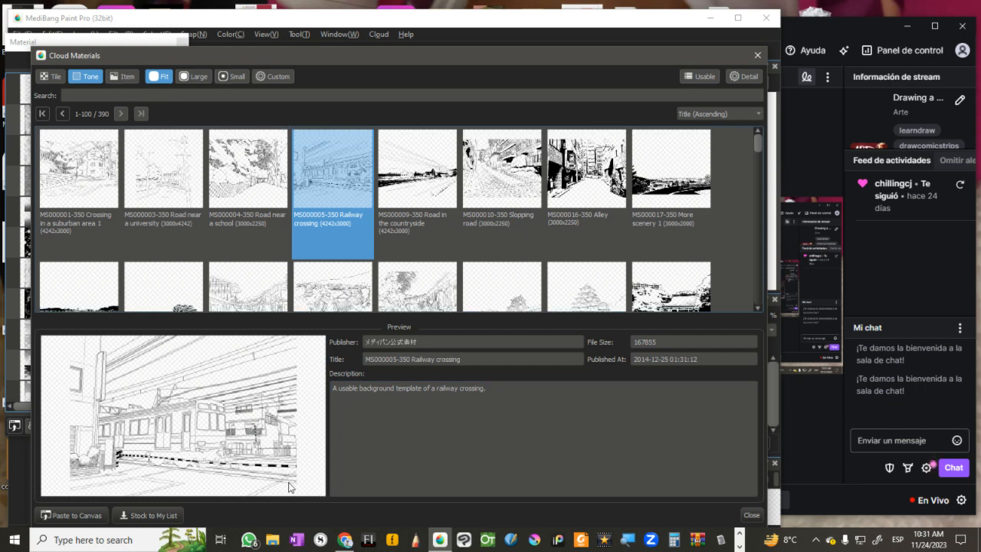
Step: Paste the MS000076-350 Inside a car of a train 1 background onto the cover at 100% zoom without rotation
left_click(757, 233)
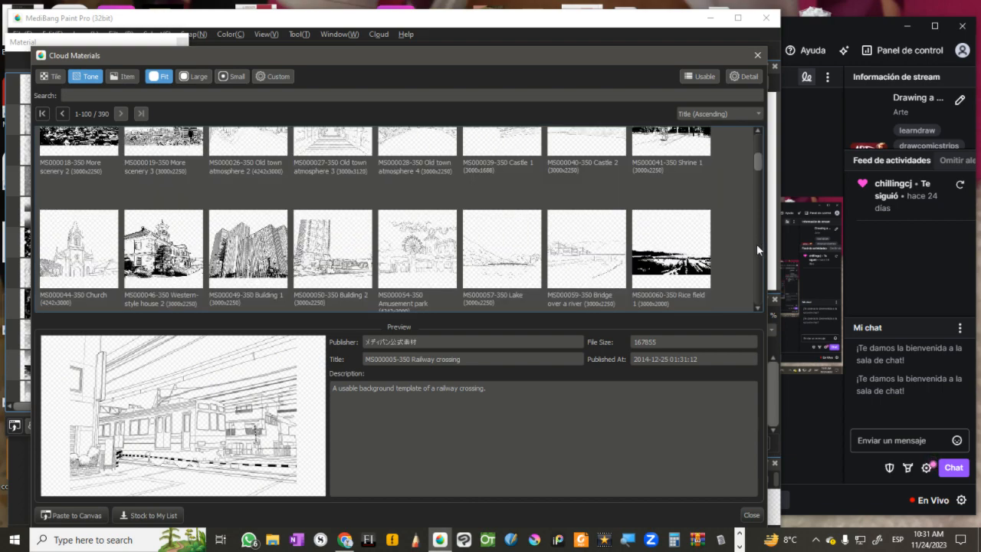
left_click(756, 243)
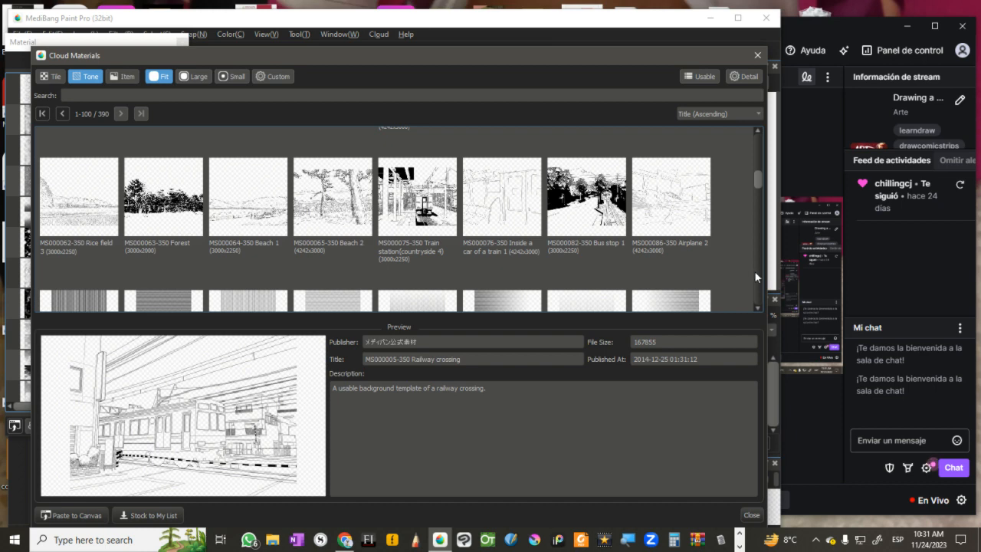
left_click(500, 222)
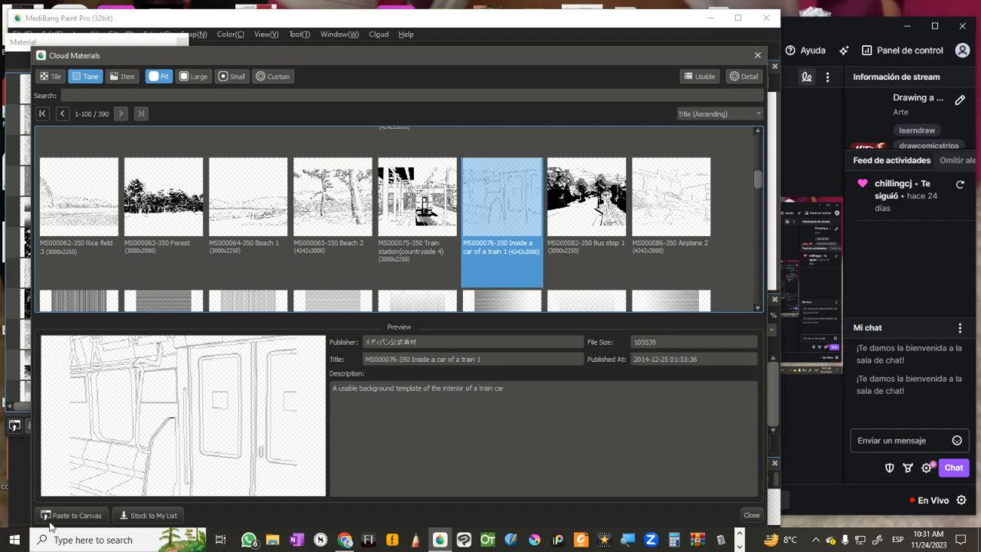
left_click(72, 516)
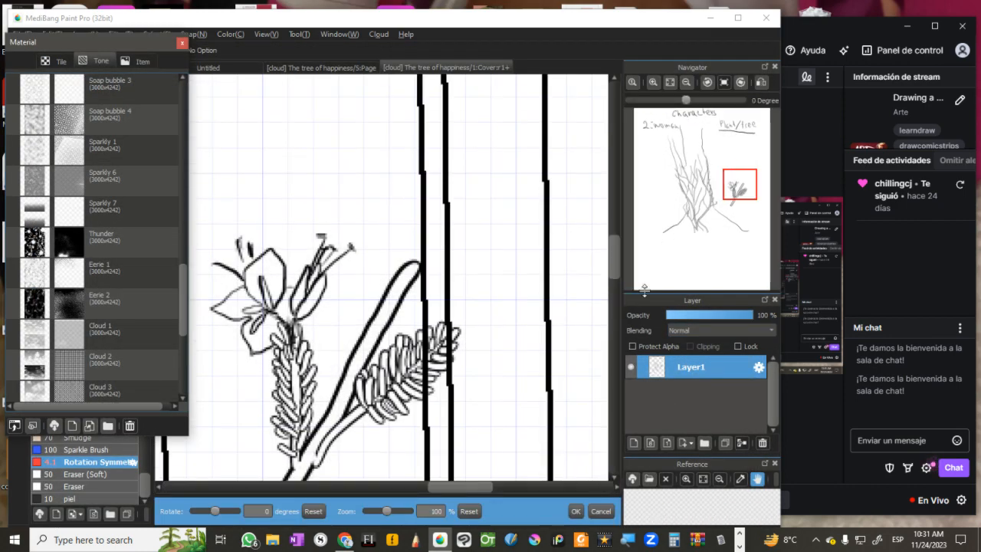
left_click(574, 511)
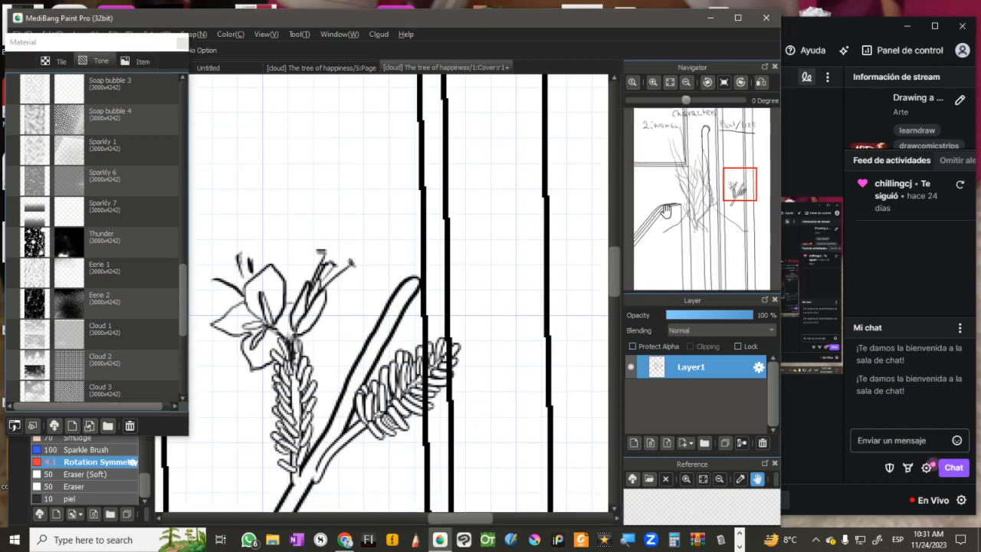
Step: Add a new layer above Layer1 and lower Layer1's opacity to 47%
left_click(634, 444)
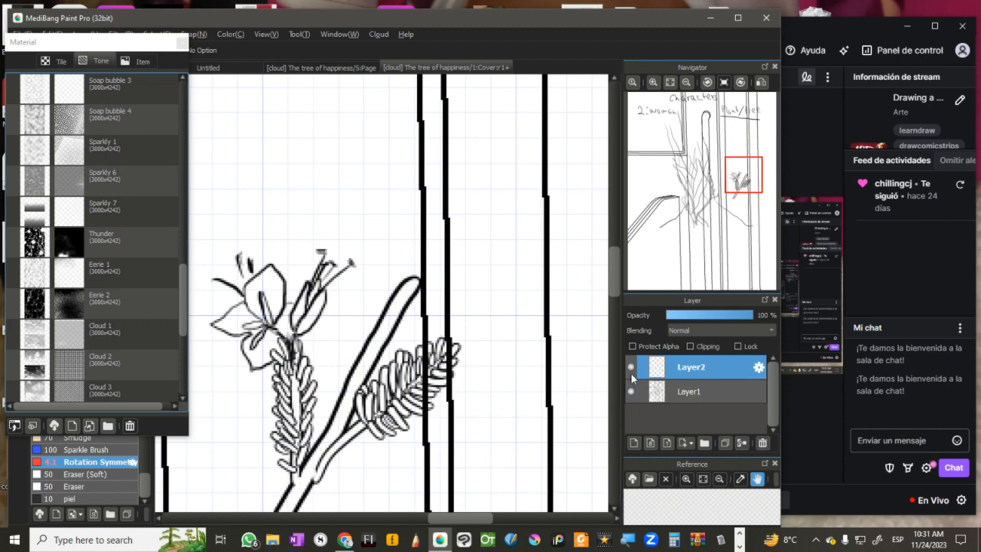
left_click(681, 392)
left_click(707, 315)
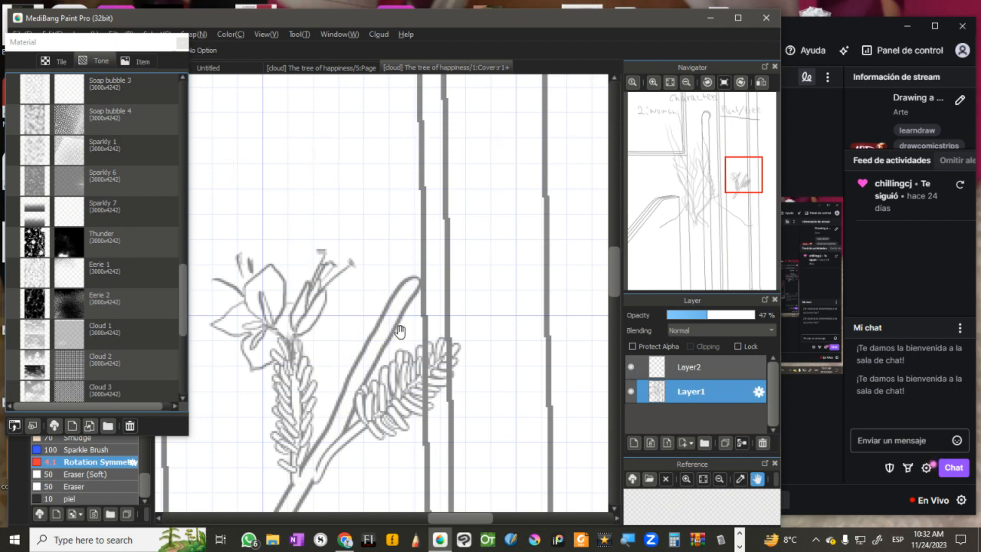
Step: Undo the opacity change, the added layer and the pasted train background
key("ctrl+z")
key("ctrl+z")
key("ctrl+z")
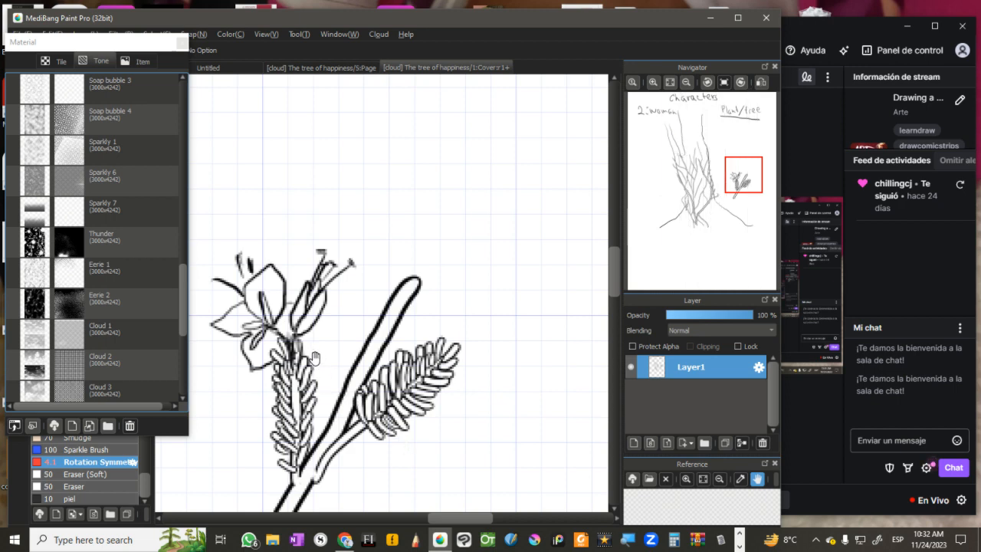
Step: Reopen the cloud tone materials and preview the Line effect 6 and Saturated linework 8 tones
left_click(54, 426)
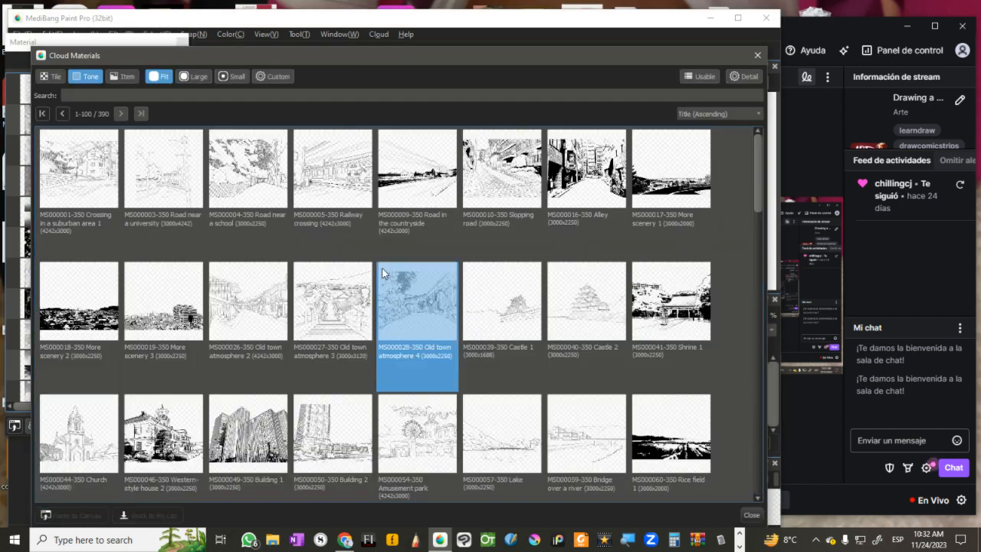
left_click(758, 310)
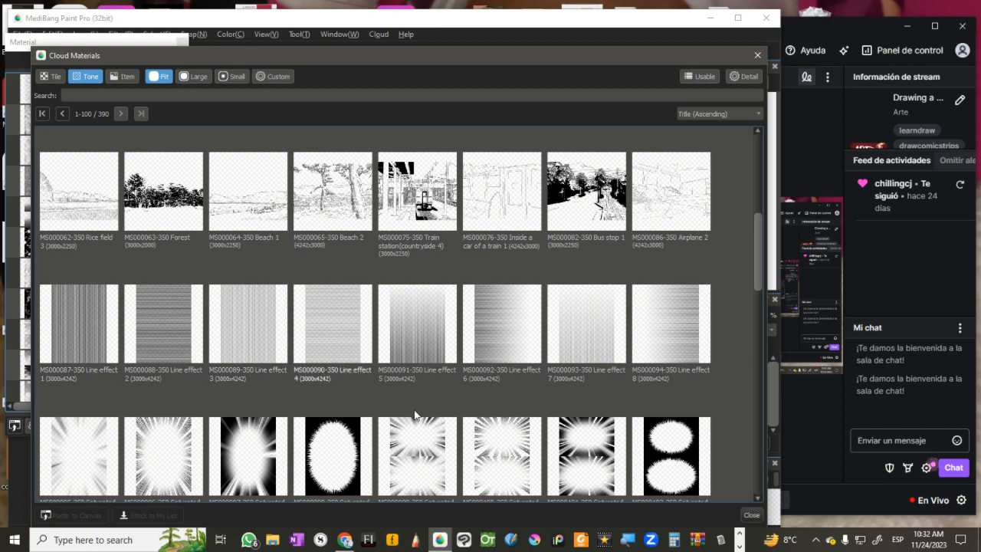
left_click(522, 352)
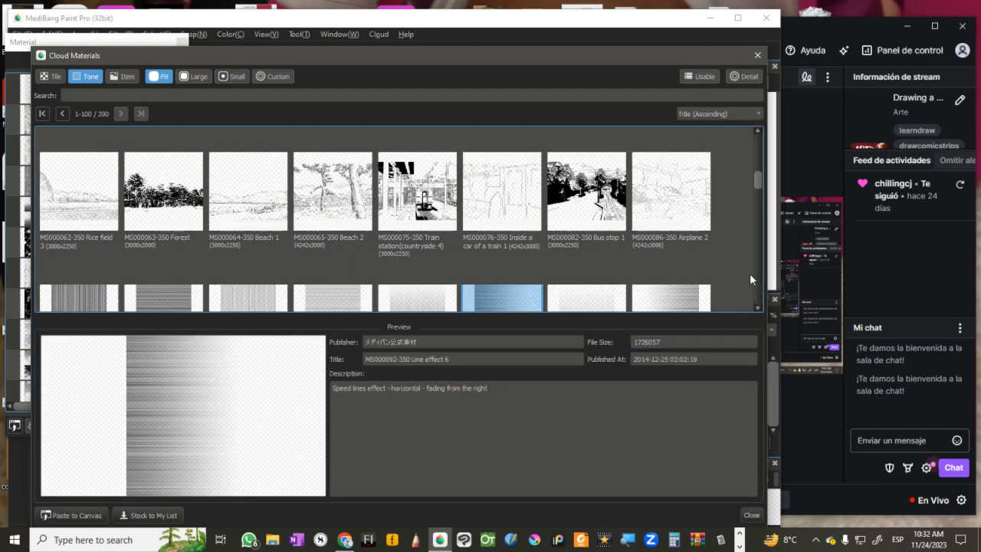
left_click(715, 268)
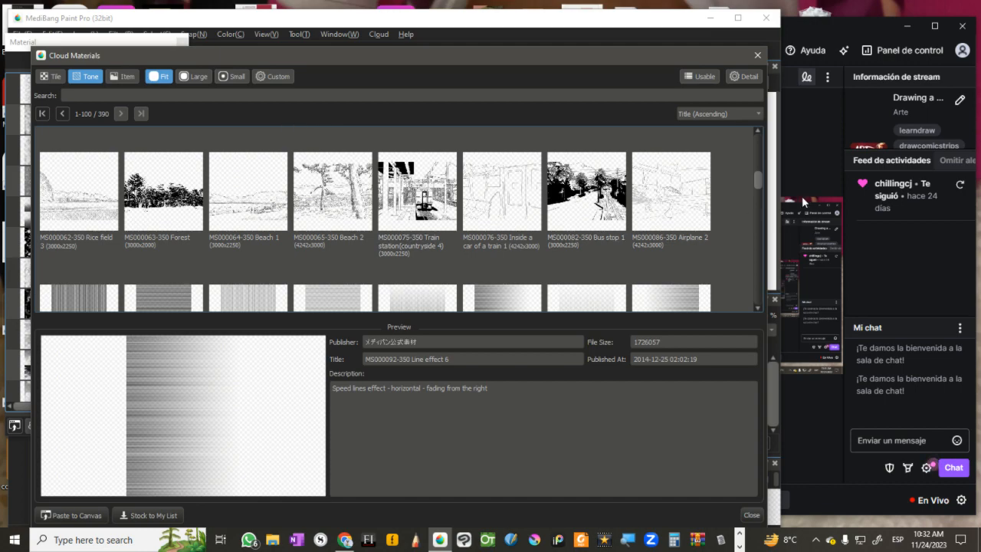
left_click(755, 202)
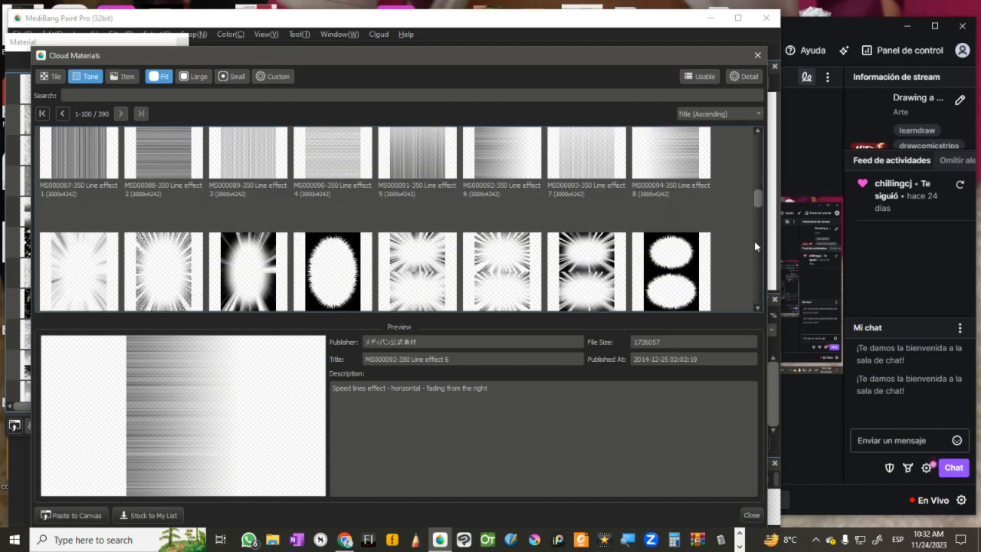
left_click(668, 284)
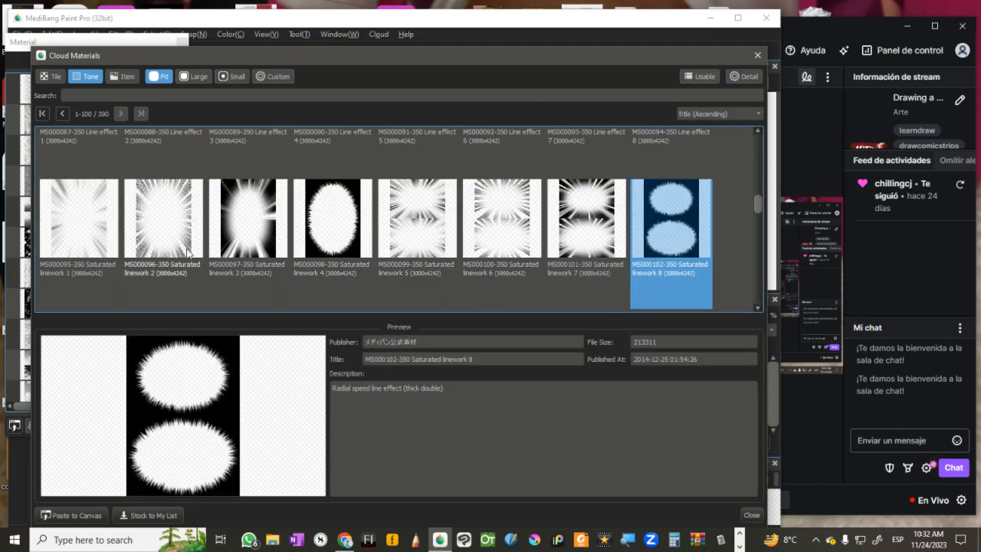
Step: Look through the remaining tone materials on the first page, from the Saturated linework tones to the Flowers and Heart patterns
left_click(757, 282)
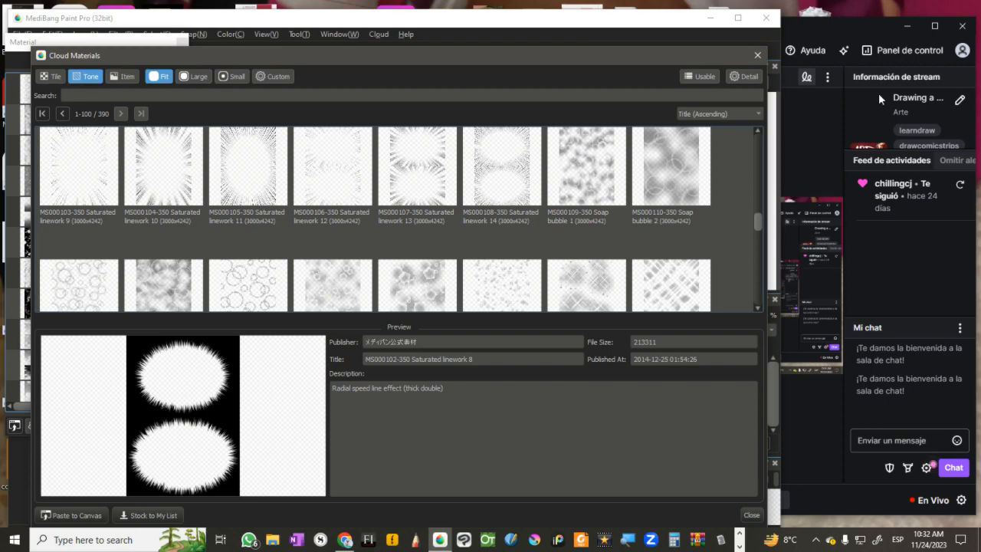
left_click(908, 25)
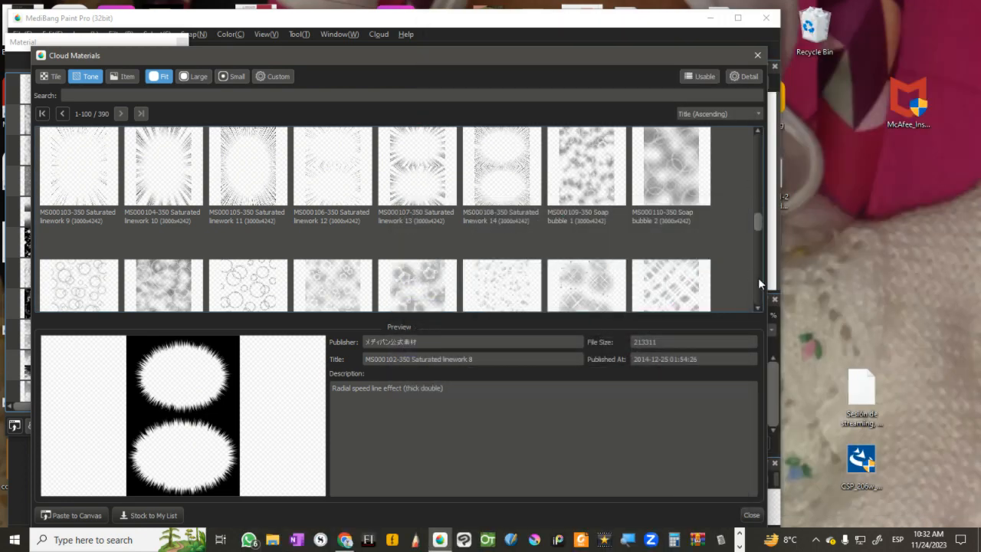
left_click(759, 280)
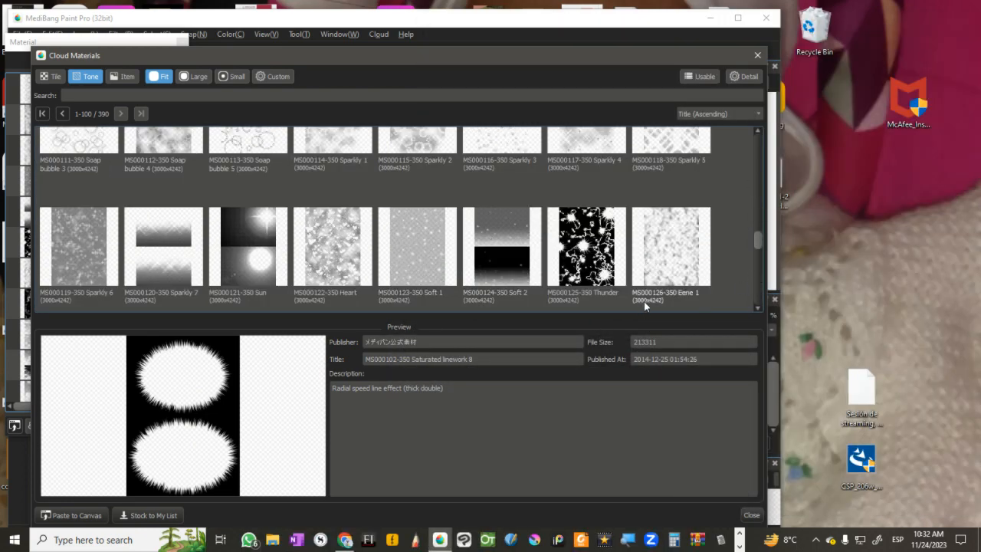
key("alt+Tab")
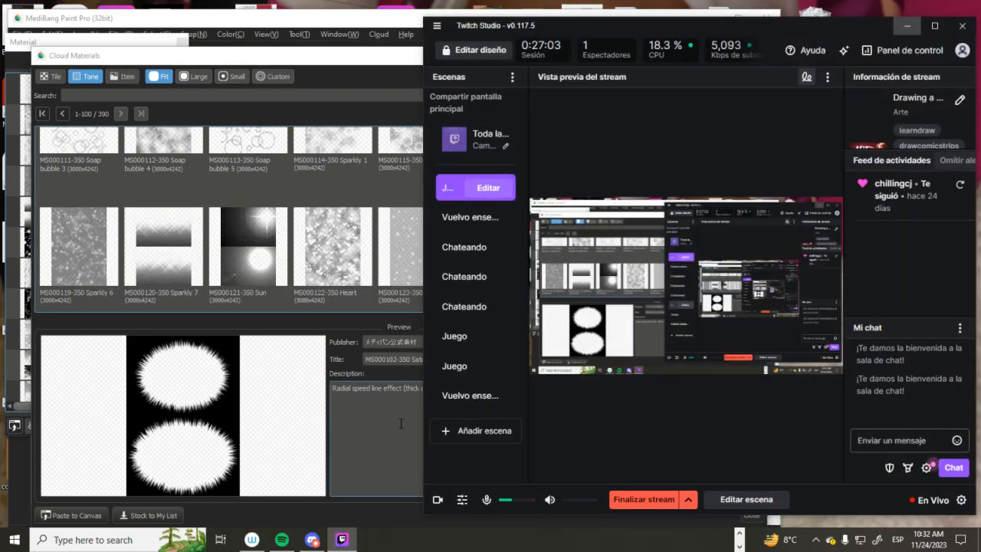
left_click(400, 423)
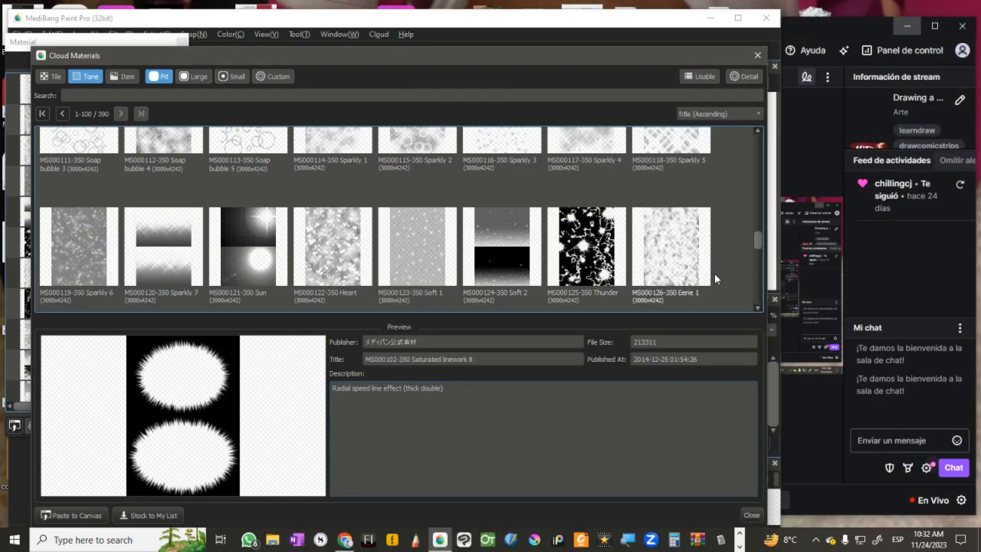
left_click(755, 285)
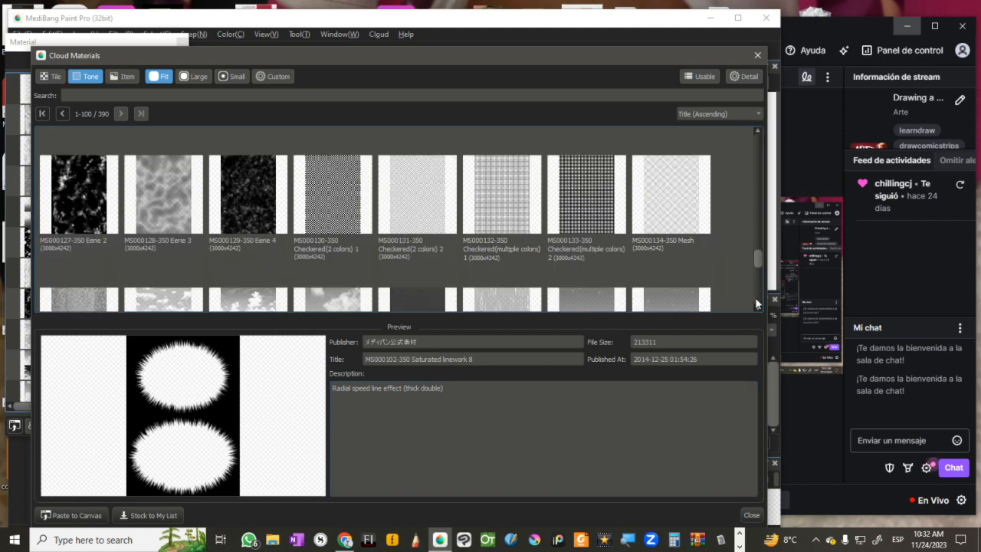
left_click(762, 302)
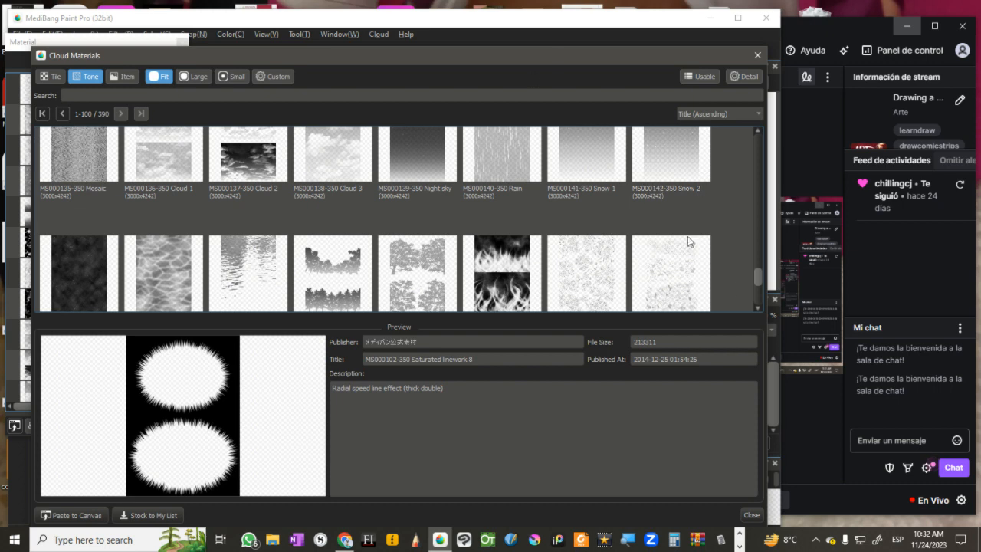
left_click(757, 303)
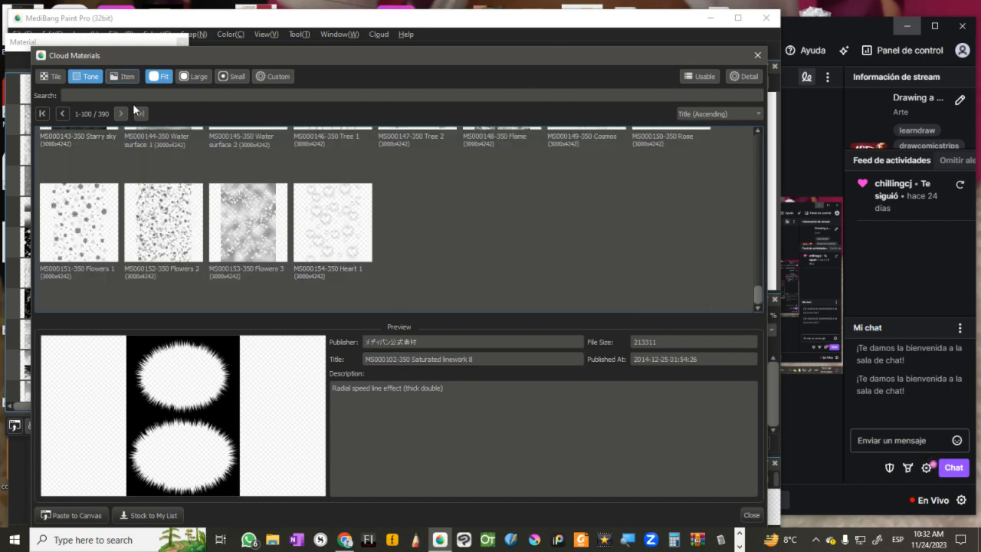
Step: Switch to the item materials, preview MI000010 Helicopter 1 and look through the first page of speech balloons, cars and figure templates
left_click(124, 77)
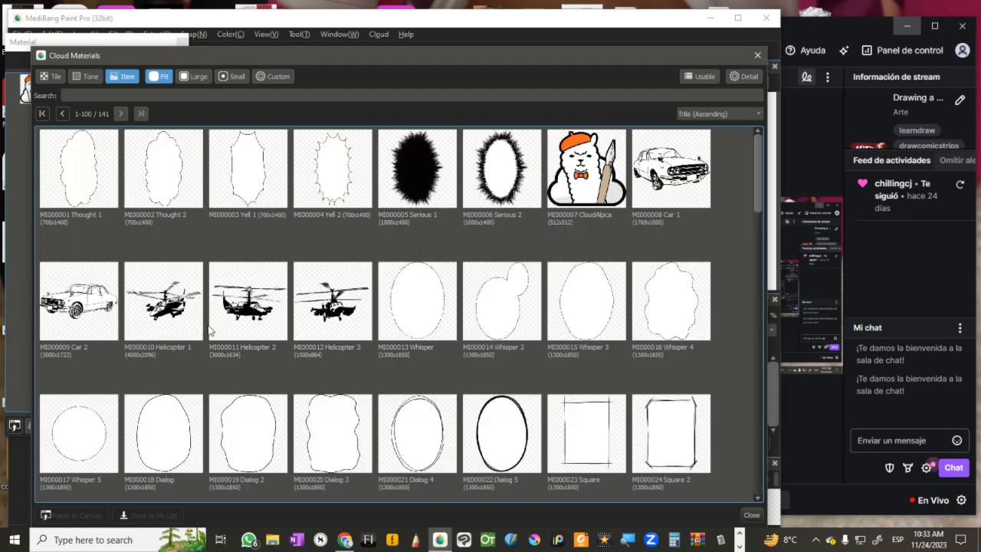
left_click(168, 321)
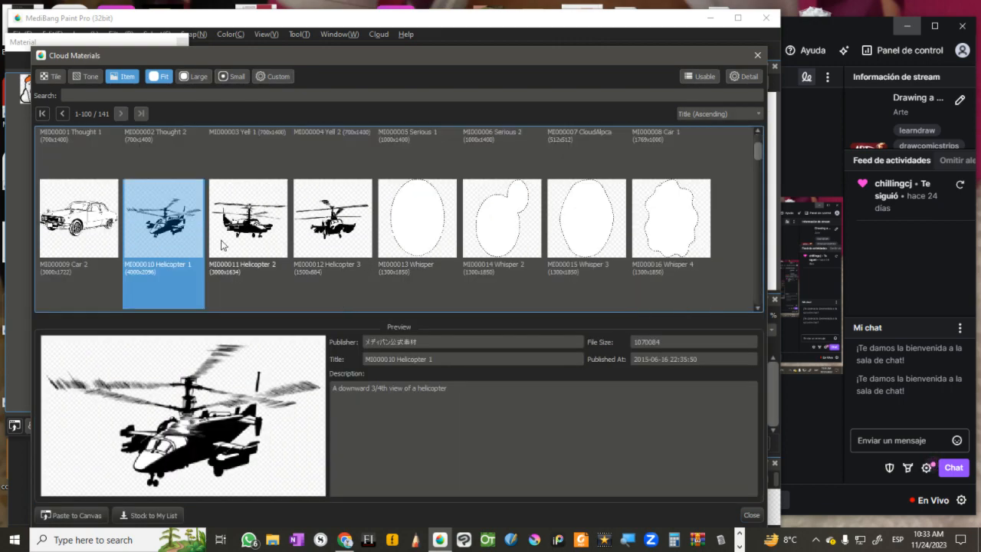
scroll(759, 231, "down", 3)
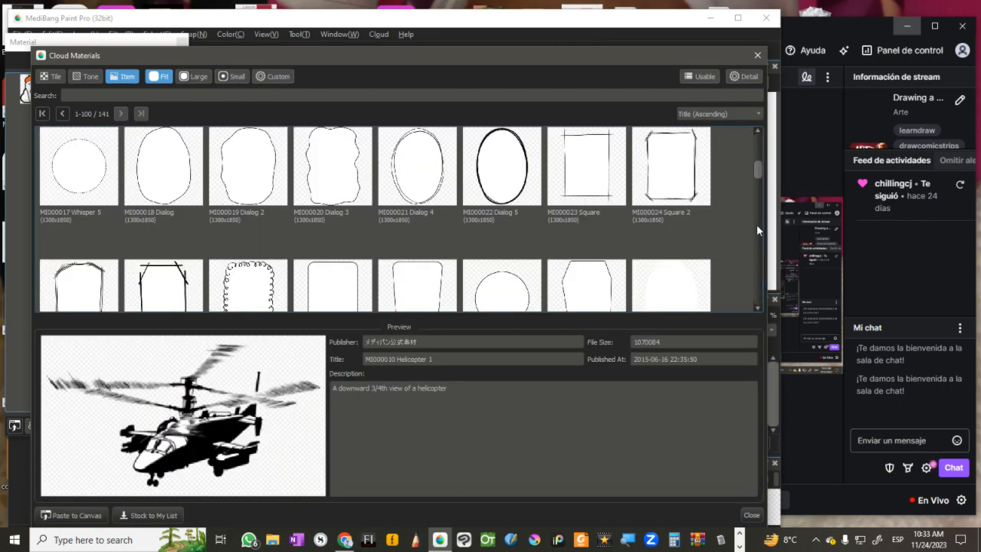
scroll(757, 237, "down", 3)
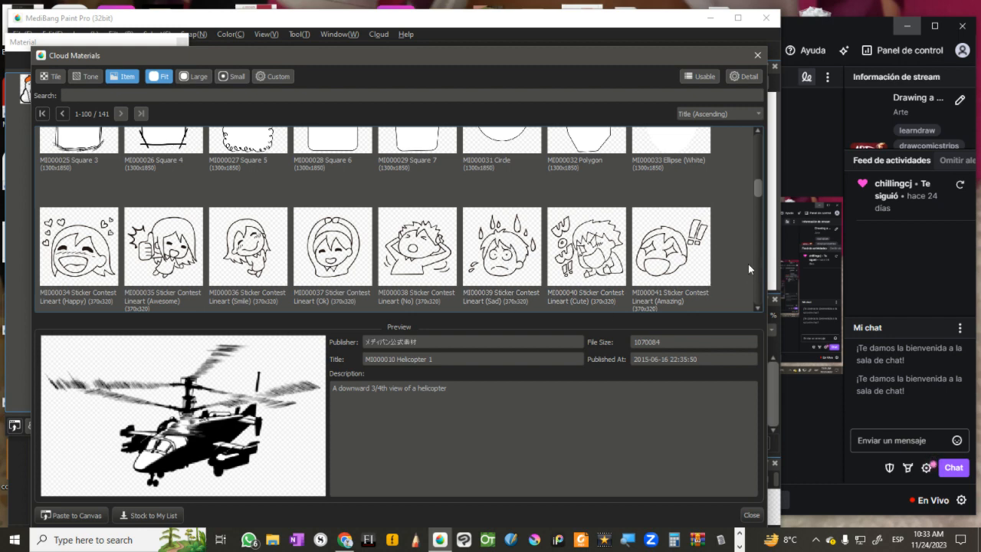
scroll(751, 277, "down", 3)
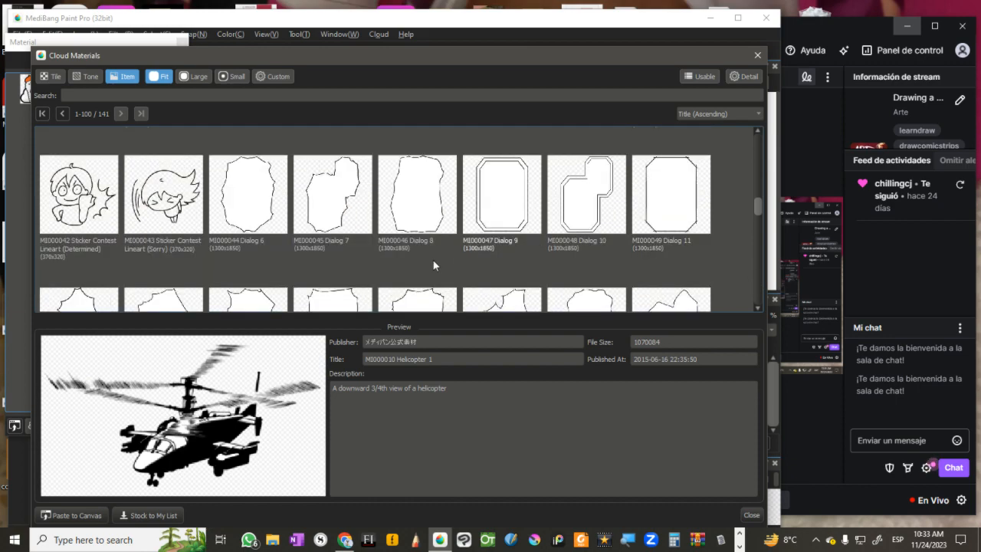
scroll(759, 287, "down", 3)
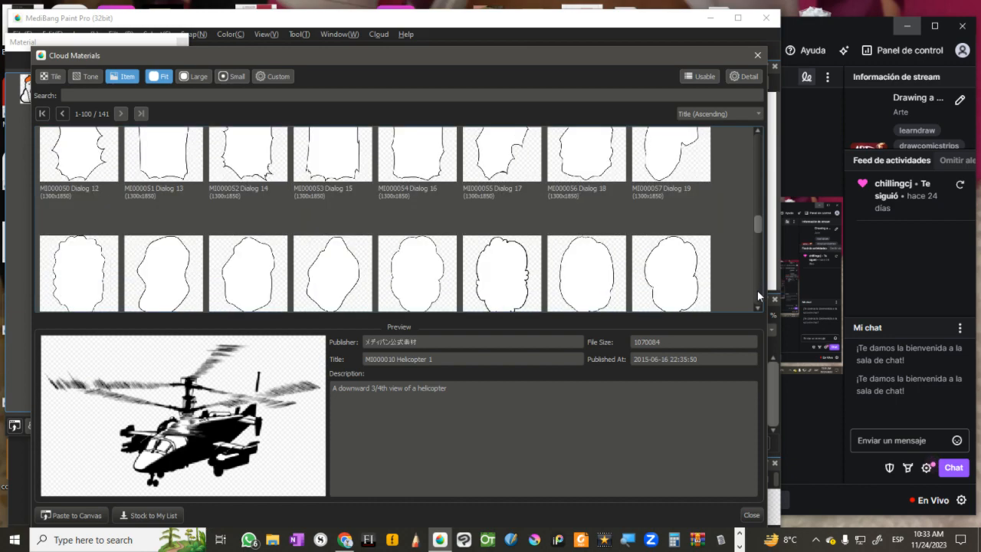
scroll(758, 294, "down", 3)
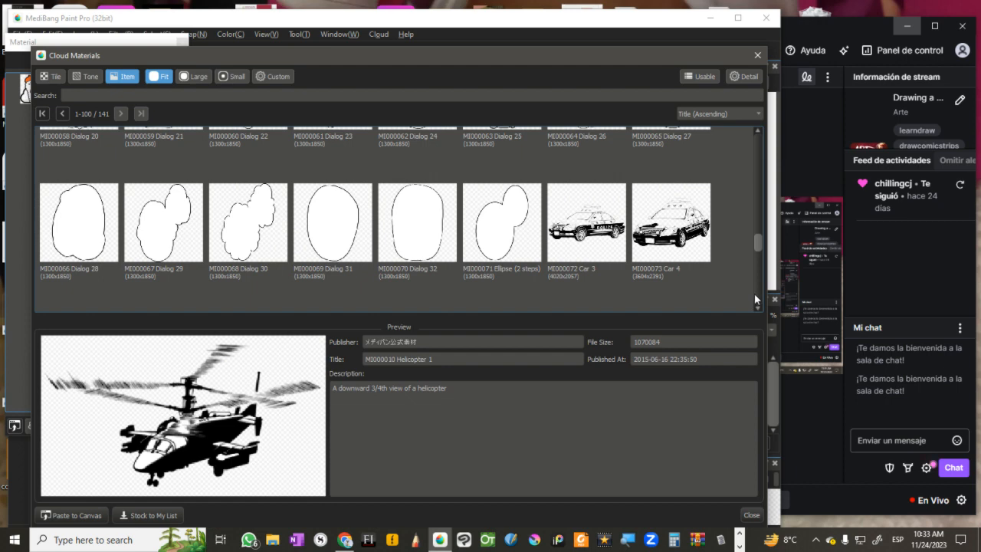
scroll(757, 288, "down", 3)
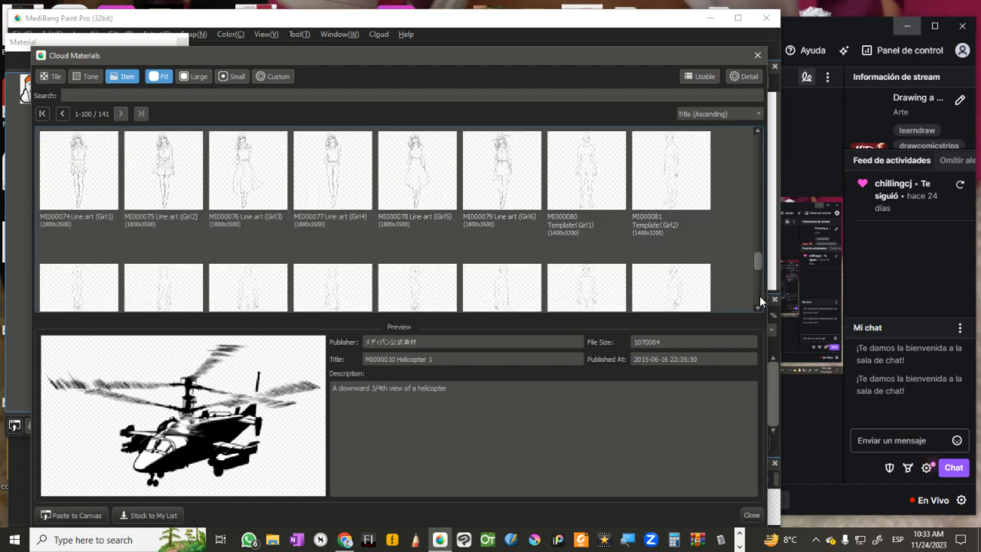
scroll(759, 299, "down", 3)
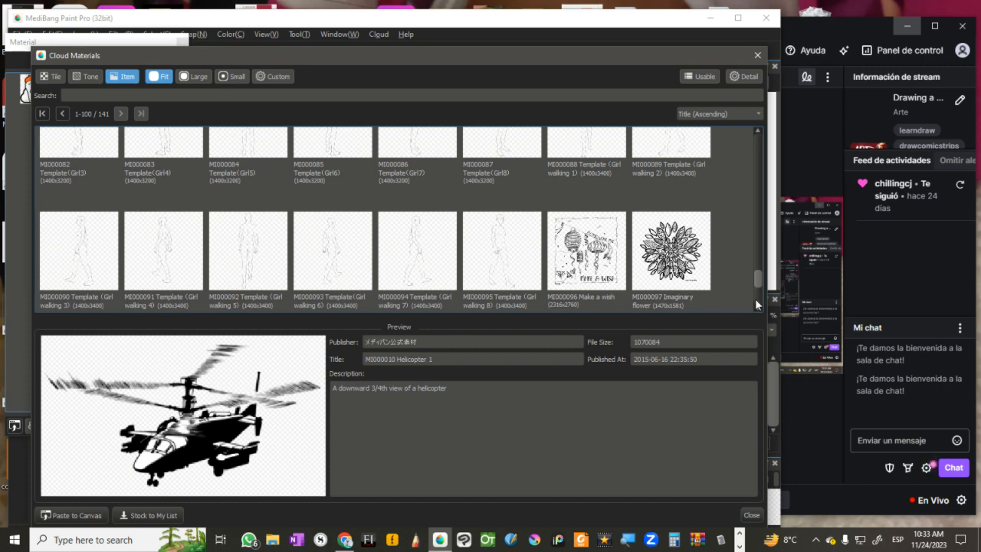
scroll(758, 304, "down", 2)
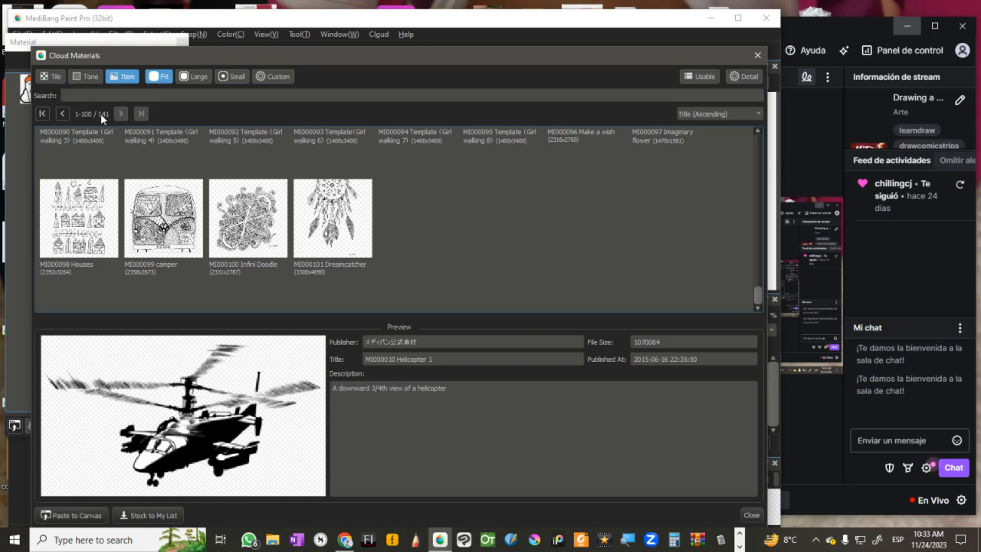
Step: Go to the second page of item materials and preview Friendship journal template 1 and Let's draw with your right and left hands
left_click(120, 115)
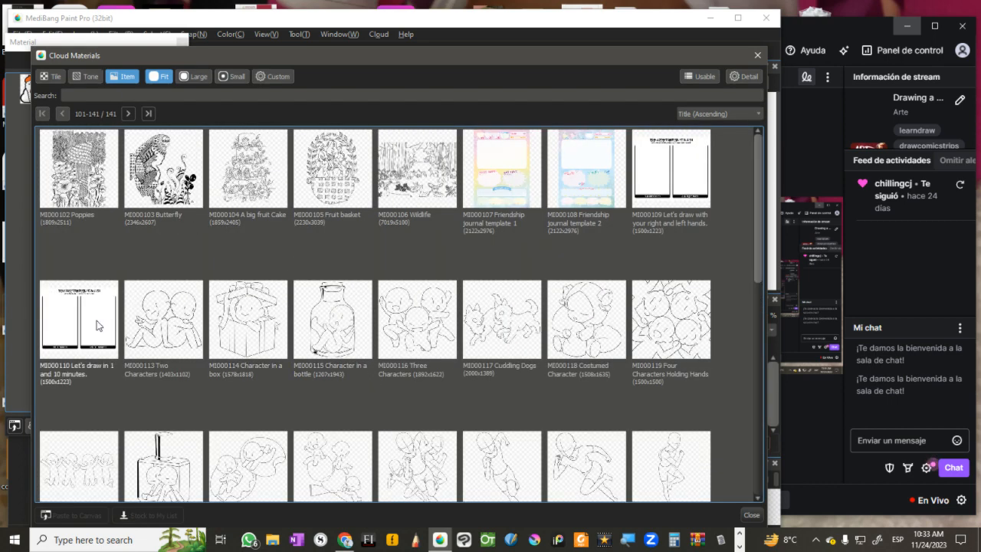
left_click(470, 196)
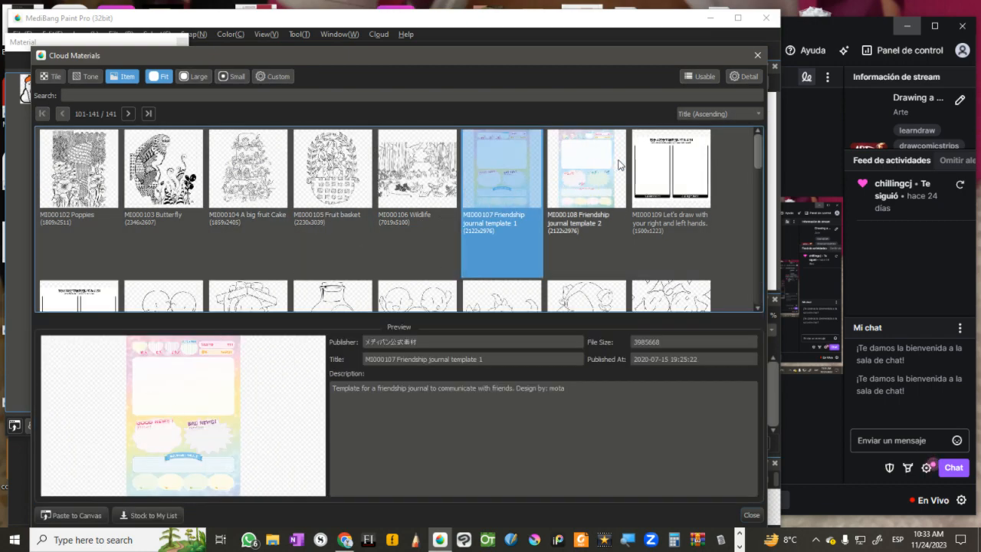
left_click(653, 177)
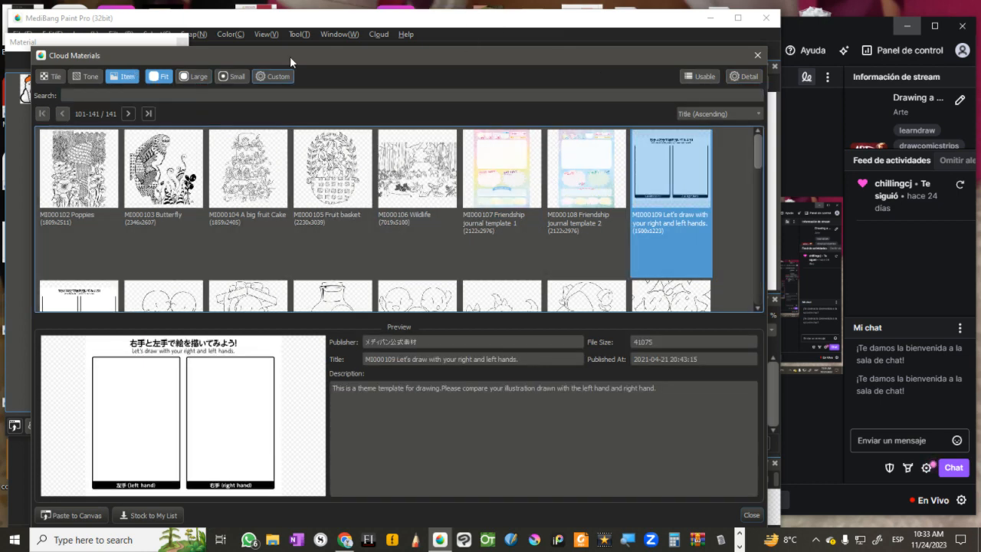
left_click_drag(132, 53, 131, 45)
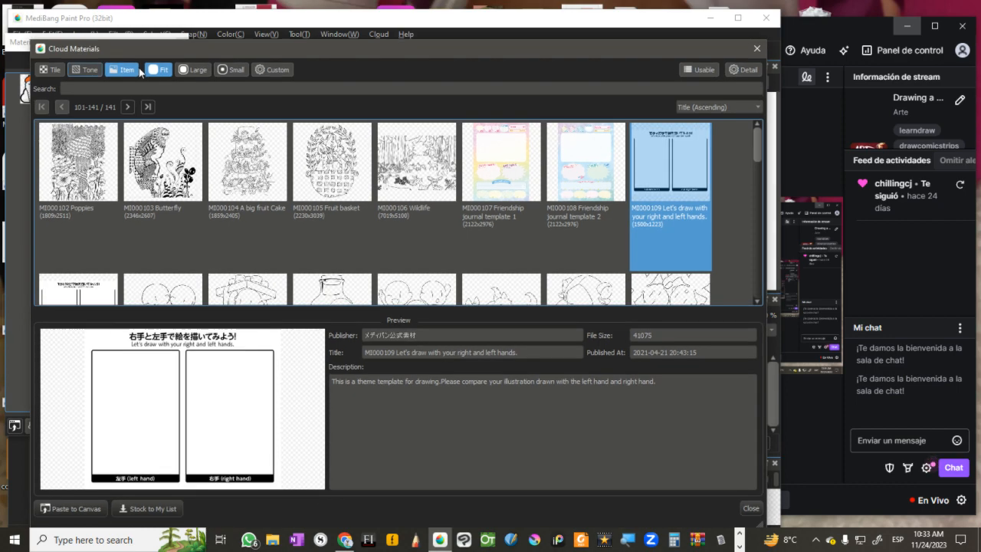
Step: Return to the tone materials, select Alley, preview Gradation 60L 40% on the third page and look through that page's tones
left_click(86, 69)
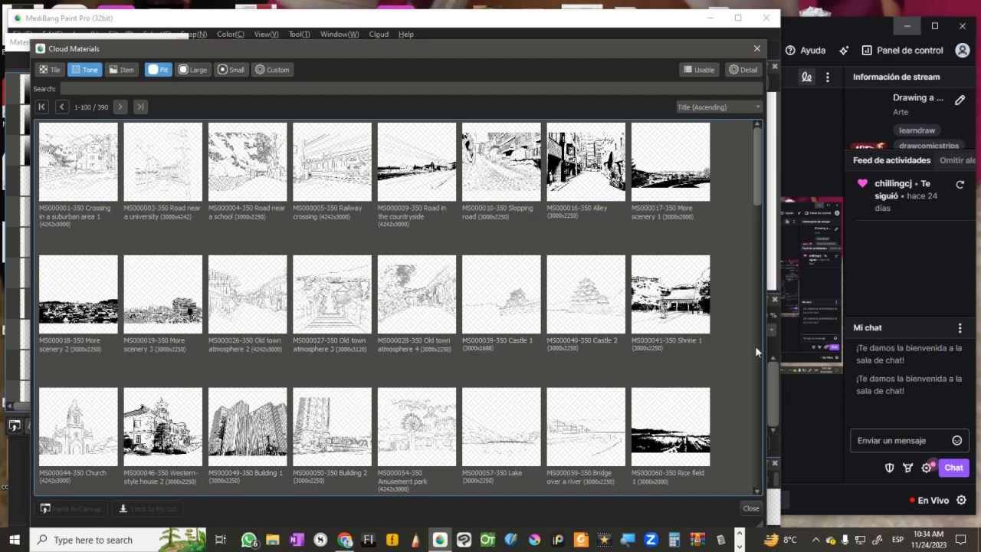
left_click(623, 230)
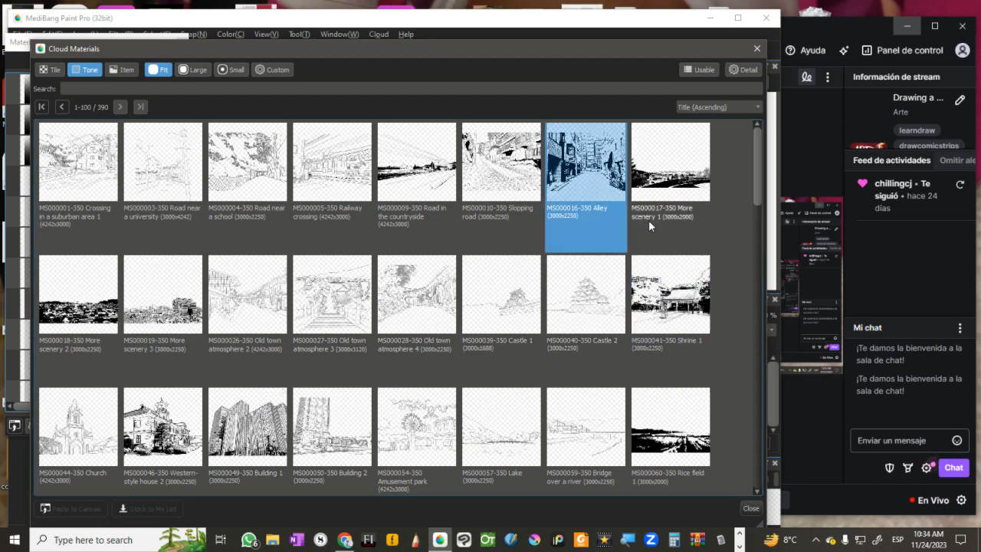
left_click(119, 107)
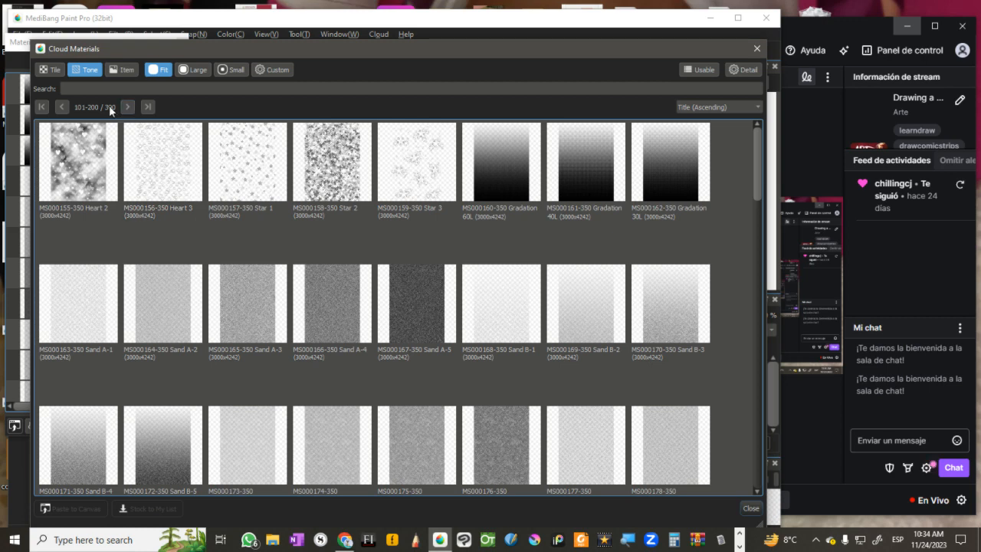
left_click(127, 107)
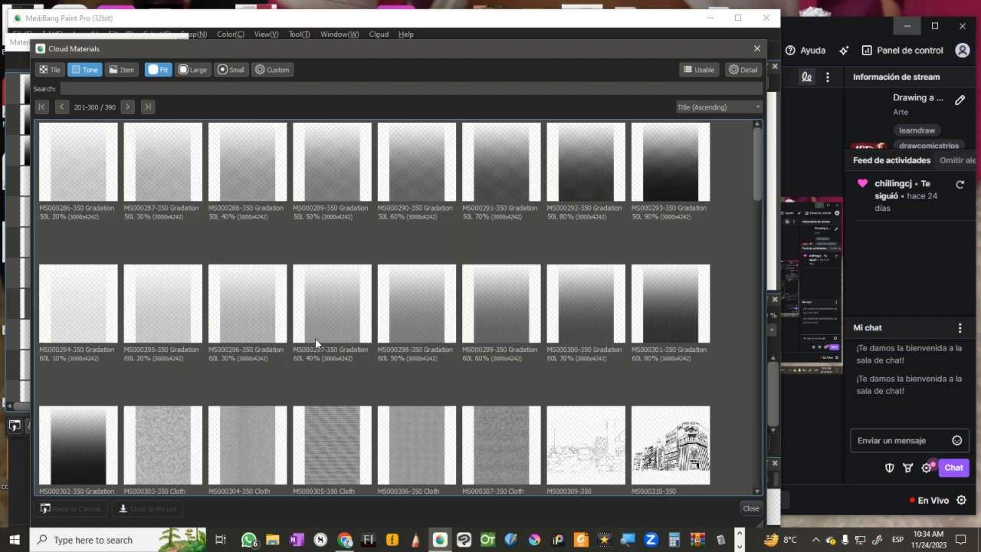
left_click(326, 320)
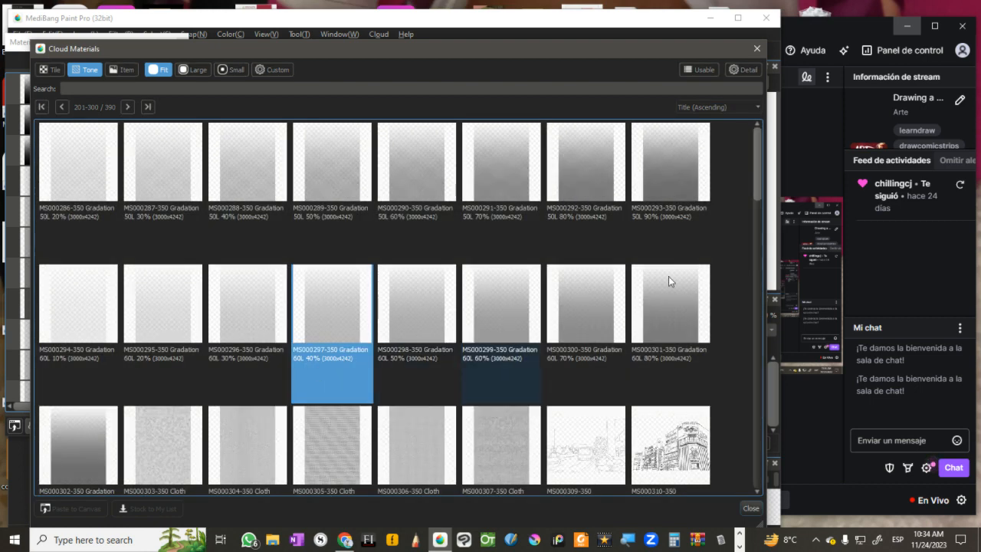
scroll(758, 277, "down", 10)
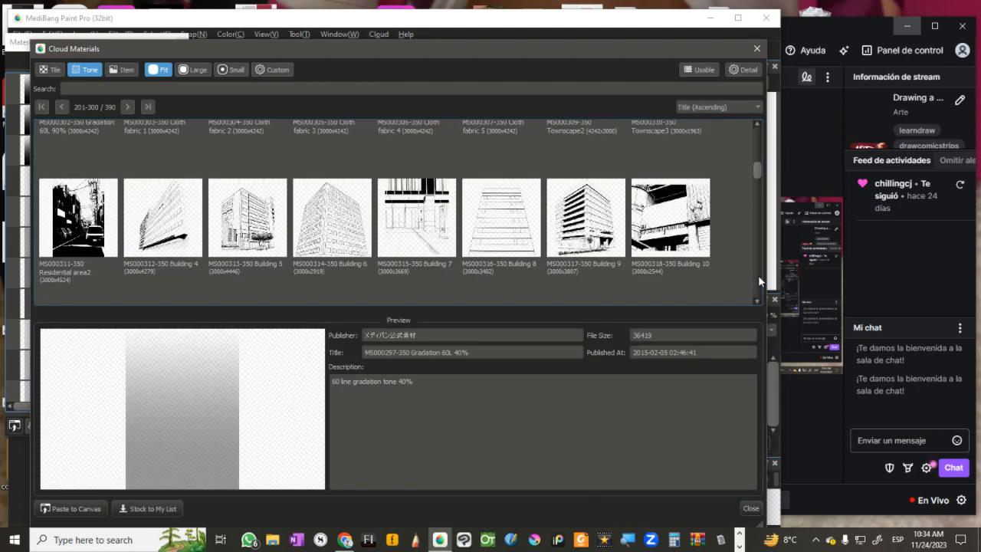
scroll(759, 272, "down", 6)
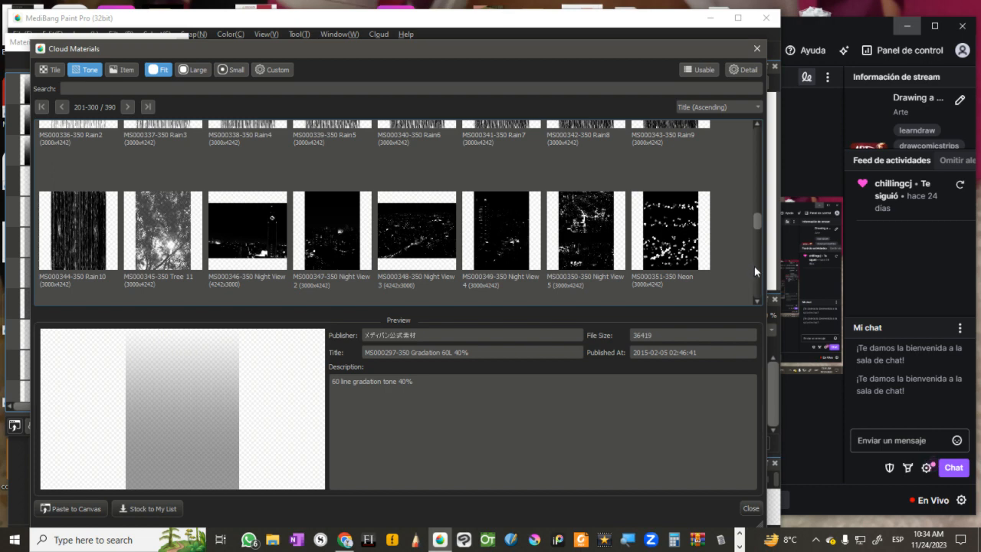
scroll(757, 268, "down", 3)
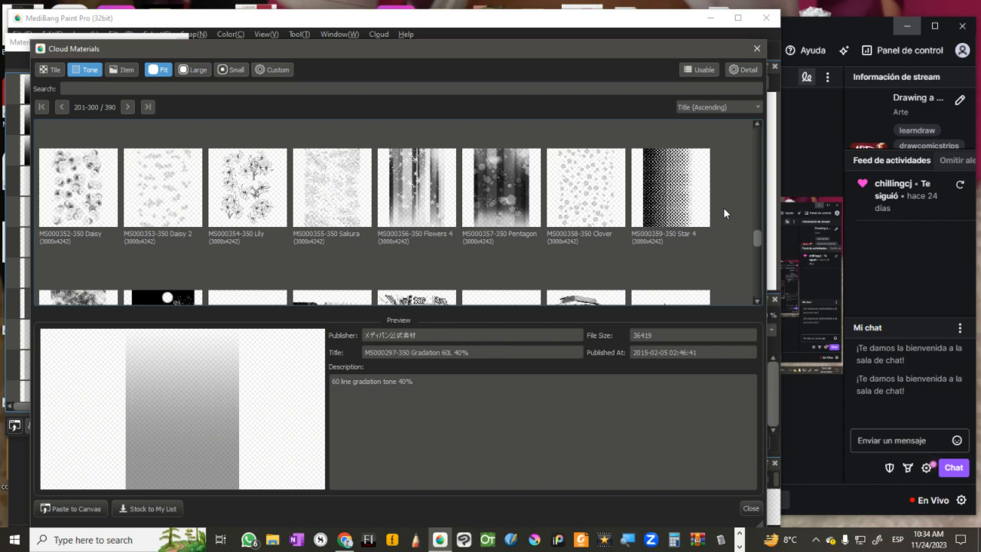
Step: Go to the last page of tone materials, preview Light U1A Premium and examine the premium light and starry sky textures
left_click(147, 108)
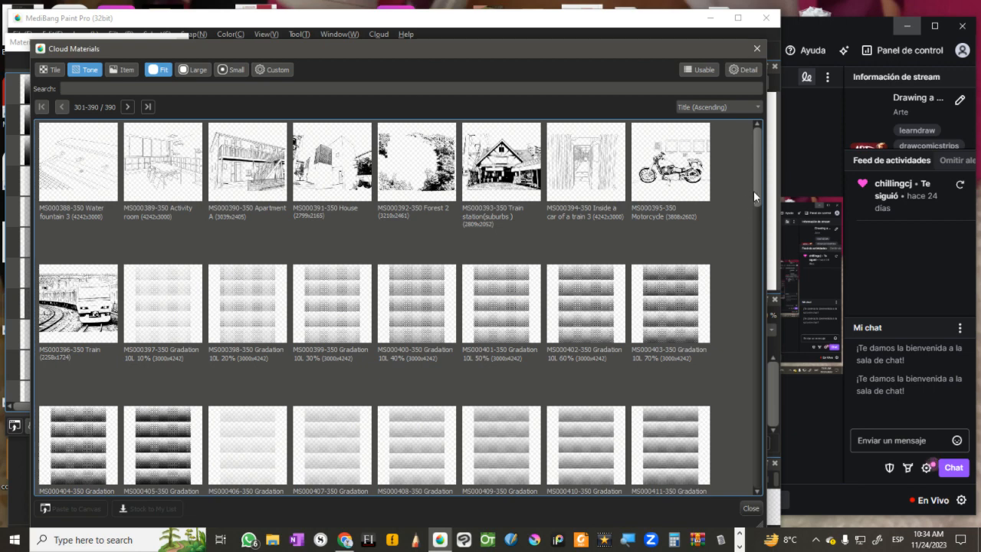
left_click_drag(754, 191, 749, 389)
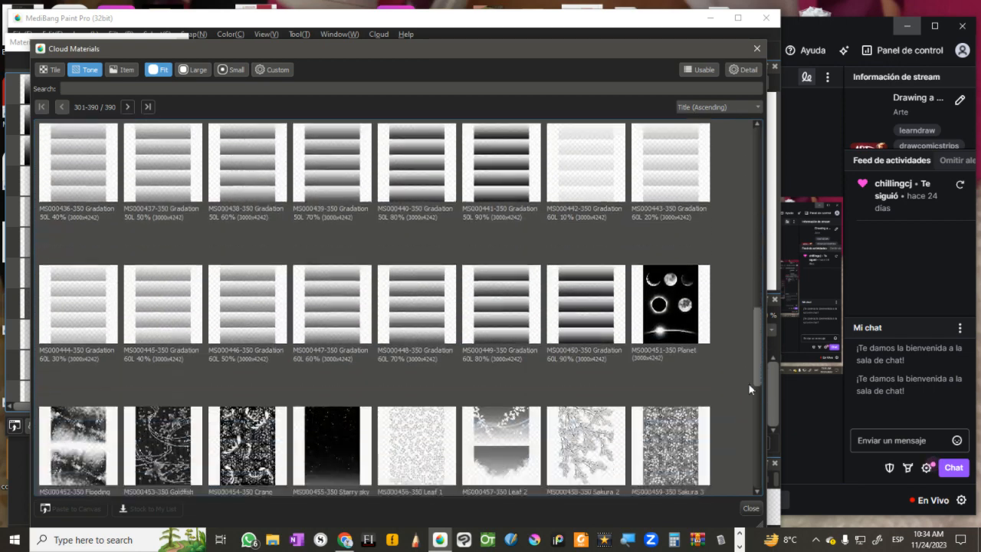
scroll(749, 389, "down", 2)
left_click(586, 414)
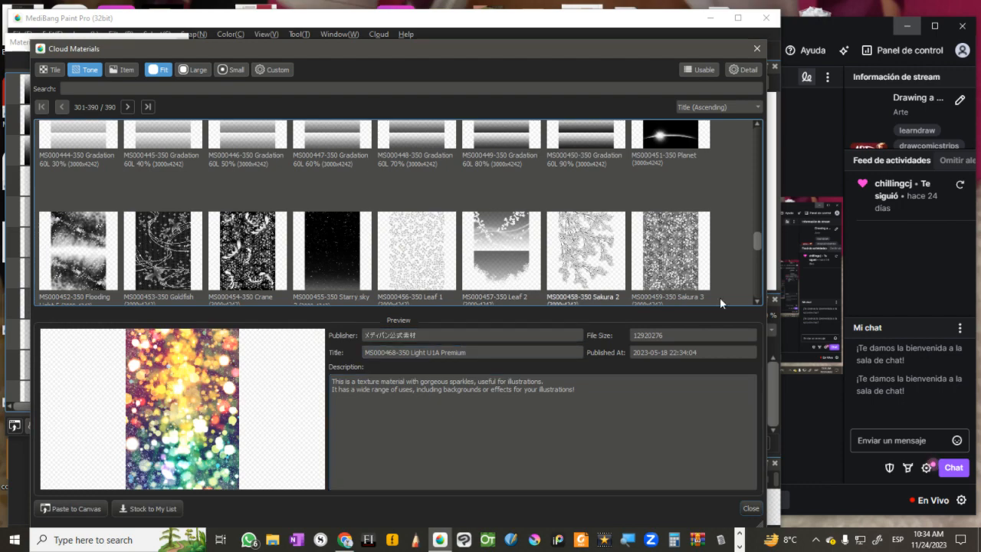
scroll(755, 280, "down", 2)
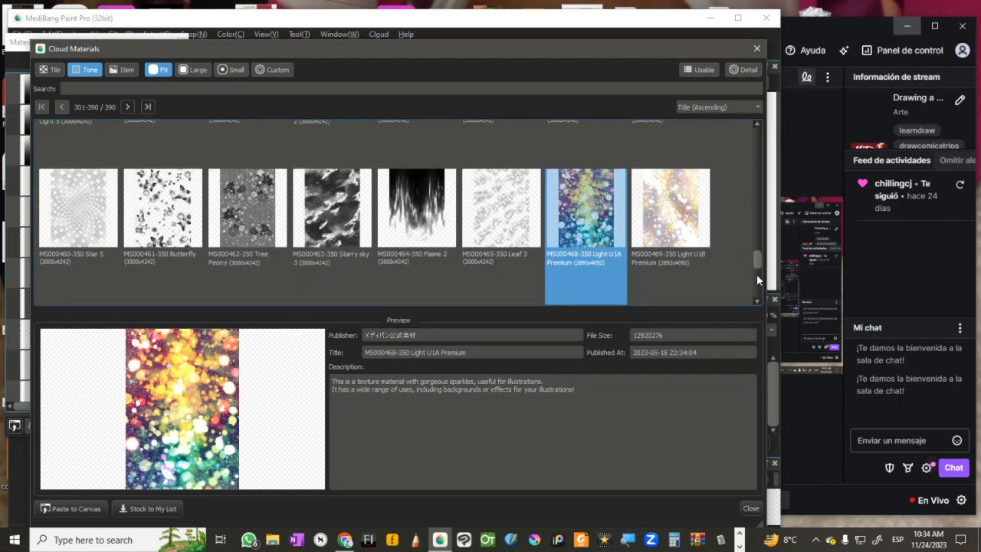
scroll(758, 285, "down", 2)
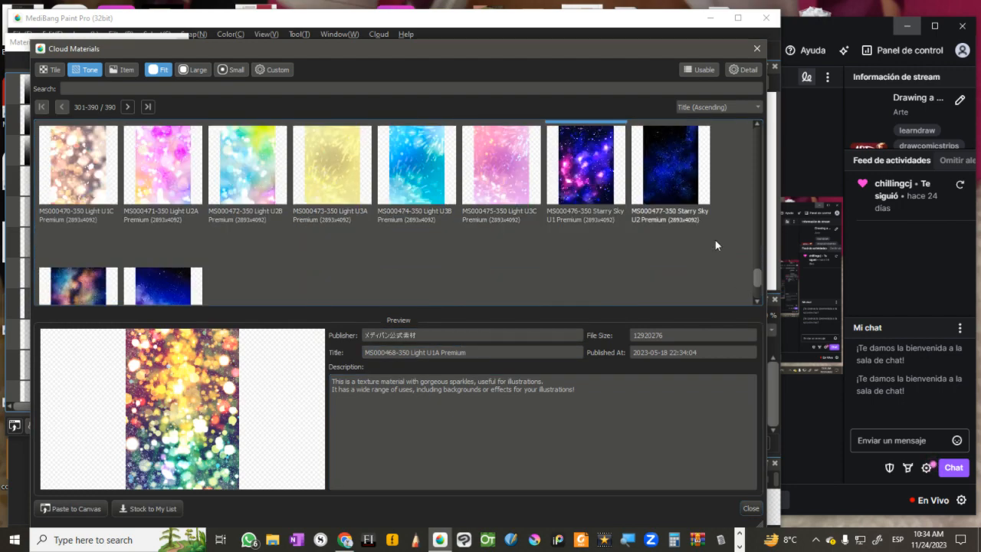
Step: Preview MS000479 Starry Sky U4 Premium among the tones and look at the last page of tile materials
scroll(757, 279, "down", 1)
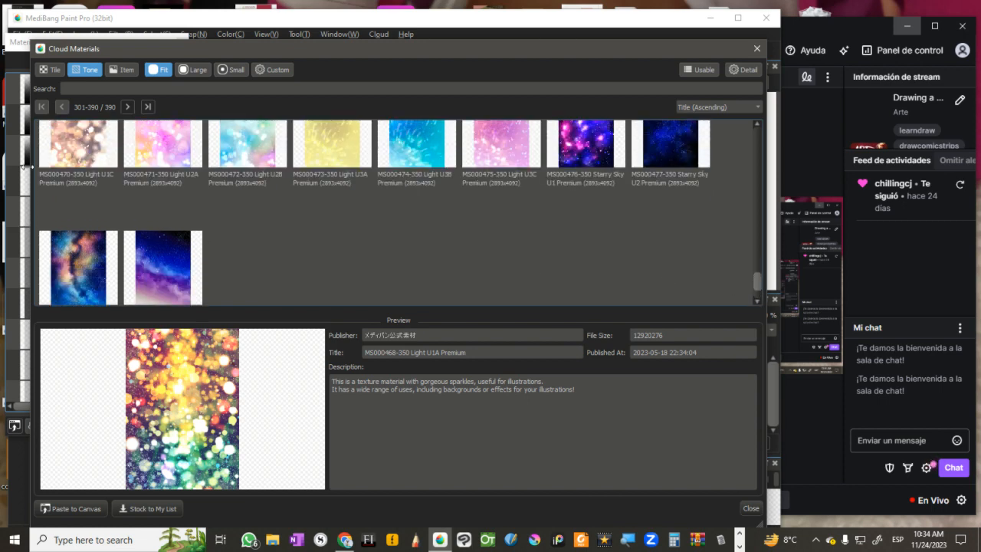
left_click(165, 255)
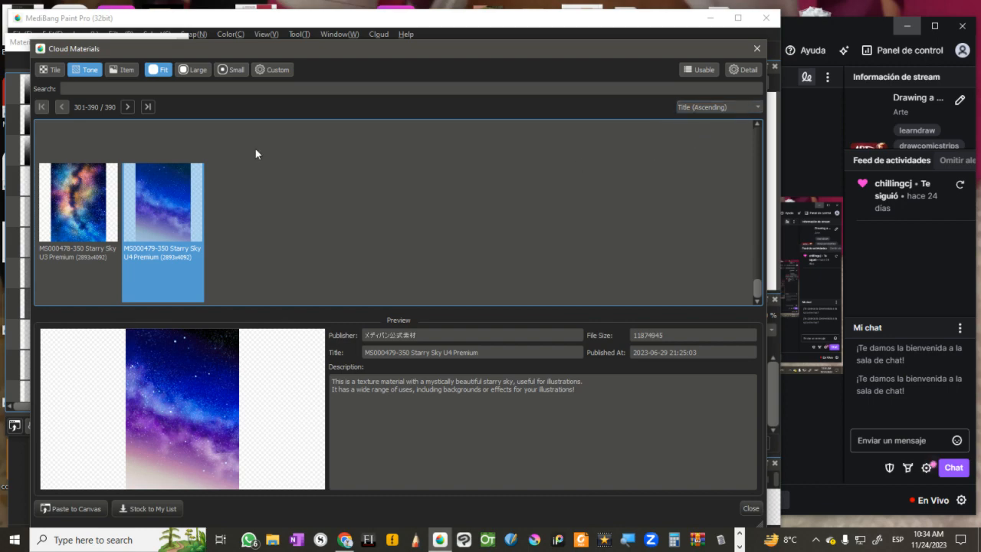
left_click(49, 70)
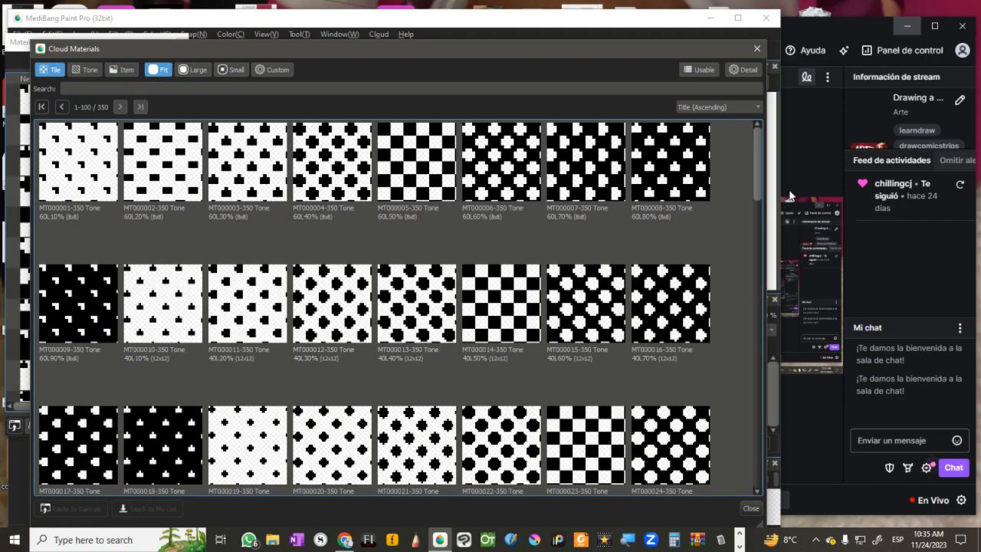
left_click(140, 107)
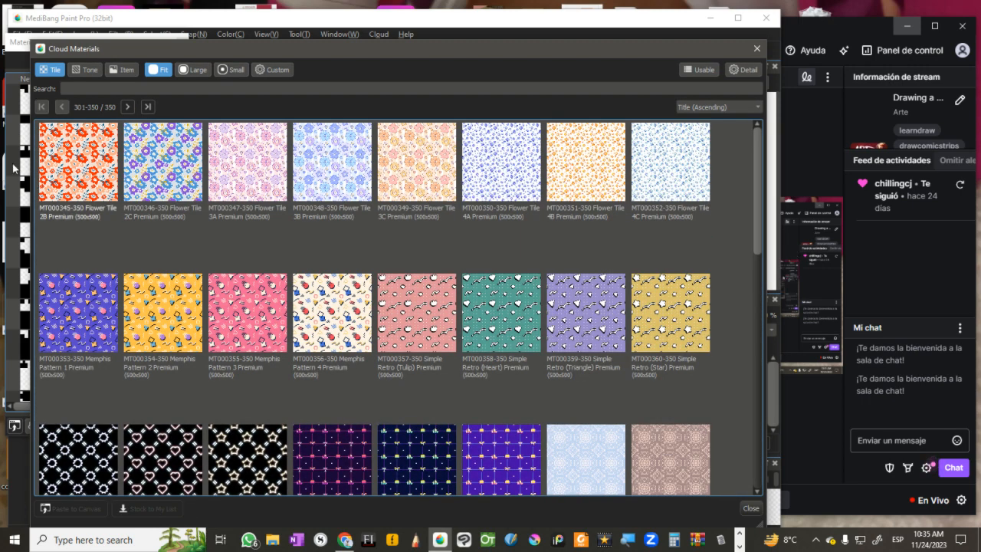
Step: Look through the last pages of the item and tone materials, and close the cloud materials and the Material window
left_click(124, 69)
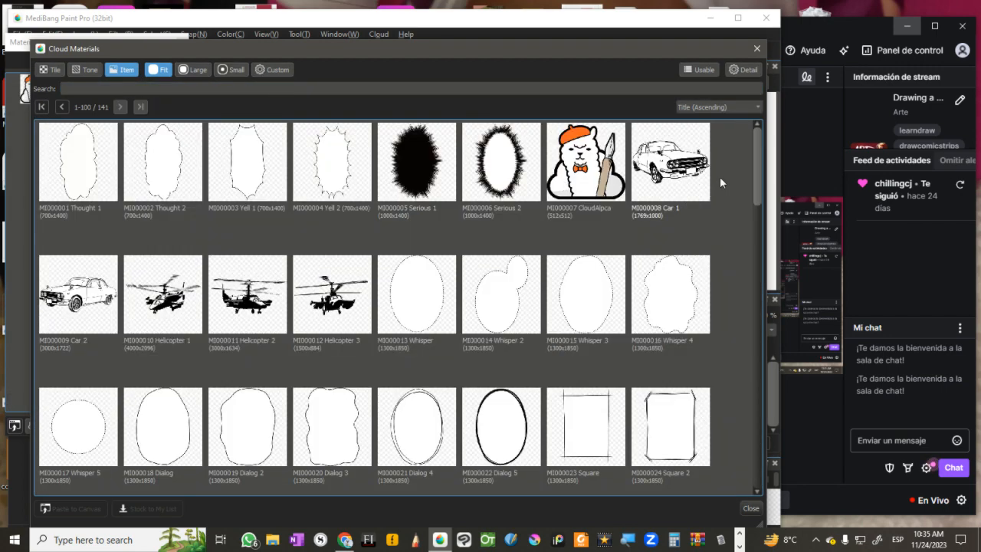
left_click(140, 107)
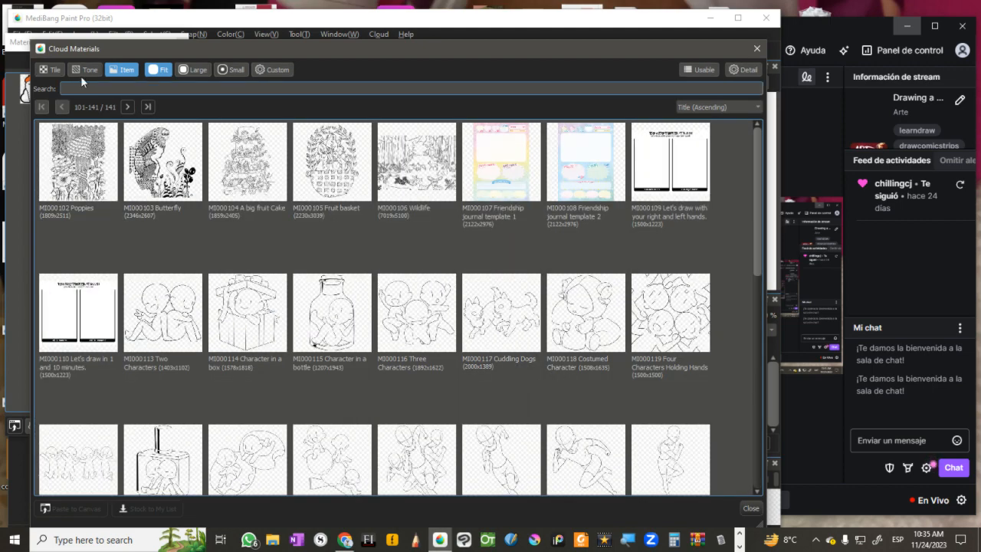
left_click(85, 70)
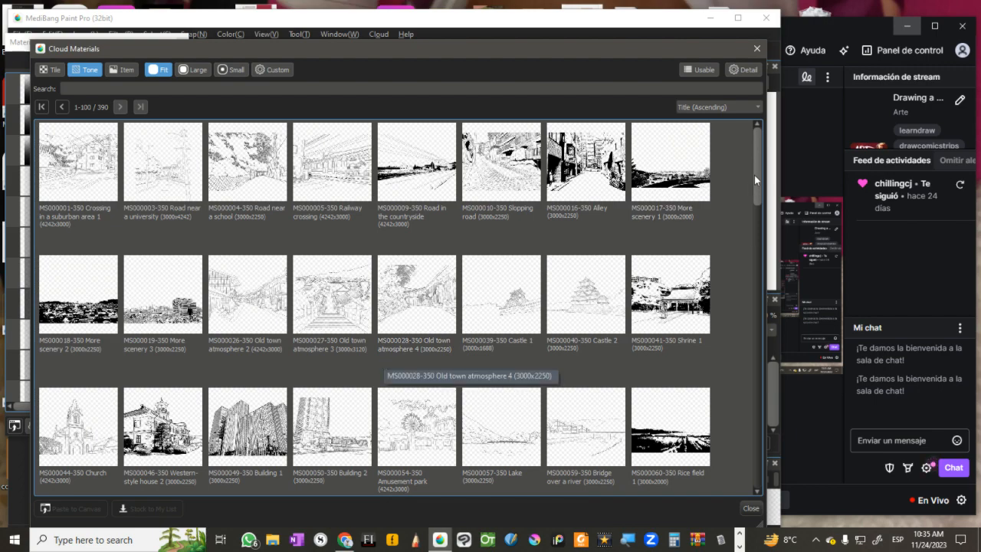
left_click(141, 107)
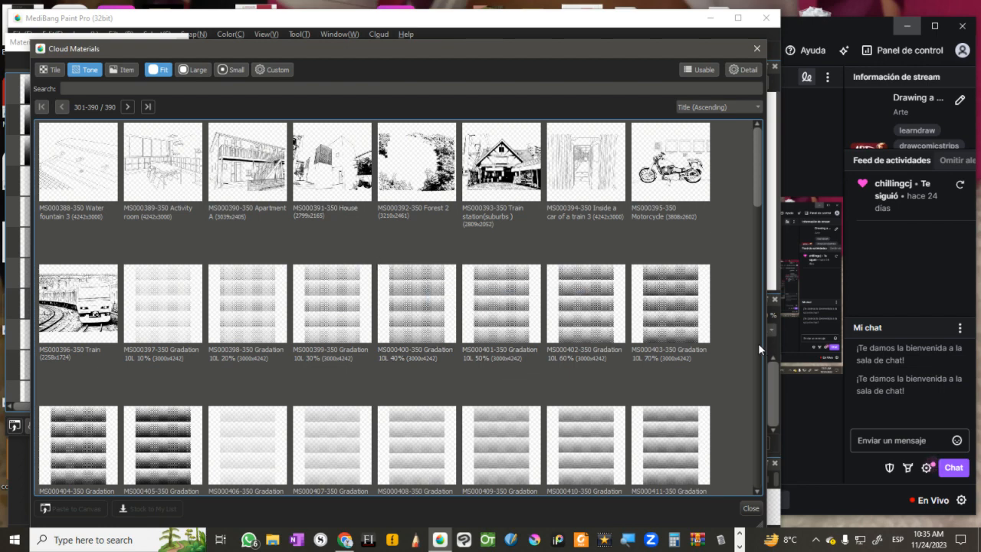
scroll(760, 348, "down", 5)
left_click_drag(753, 252, 746, 412)
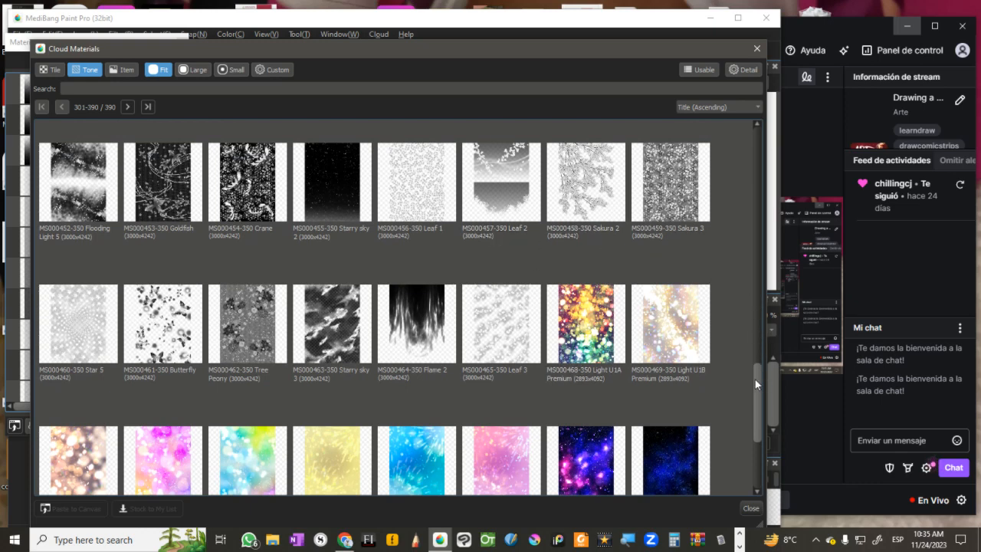
left_click_drag(756, 379, 752, 349)
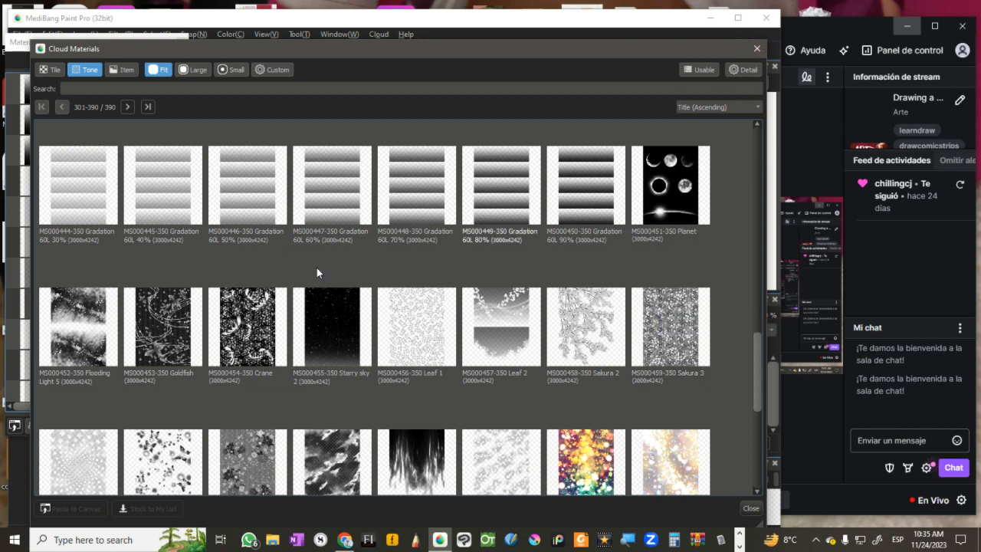
left_click(757, 51)
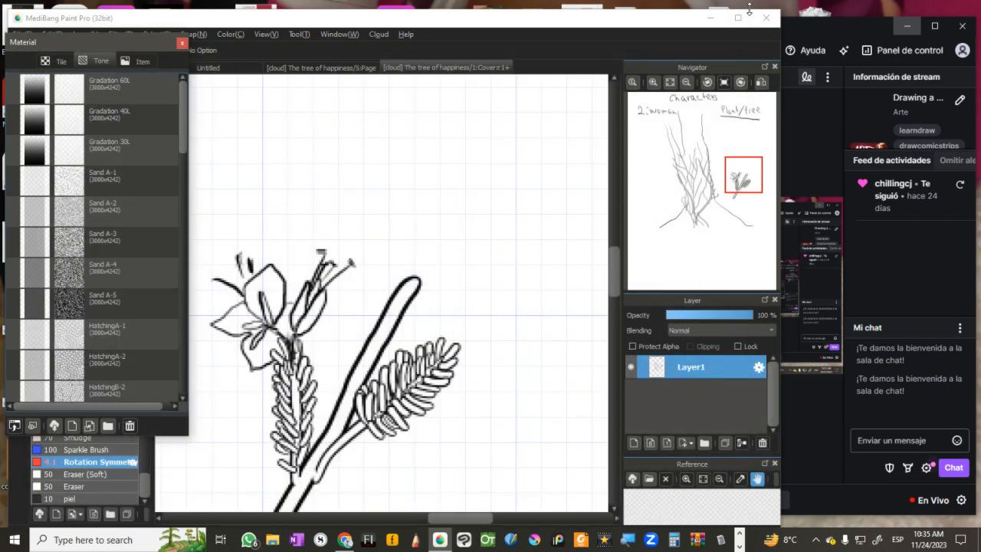
left_click(181, 43)
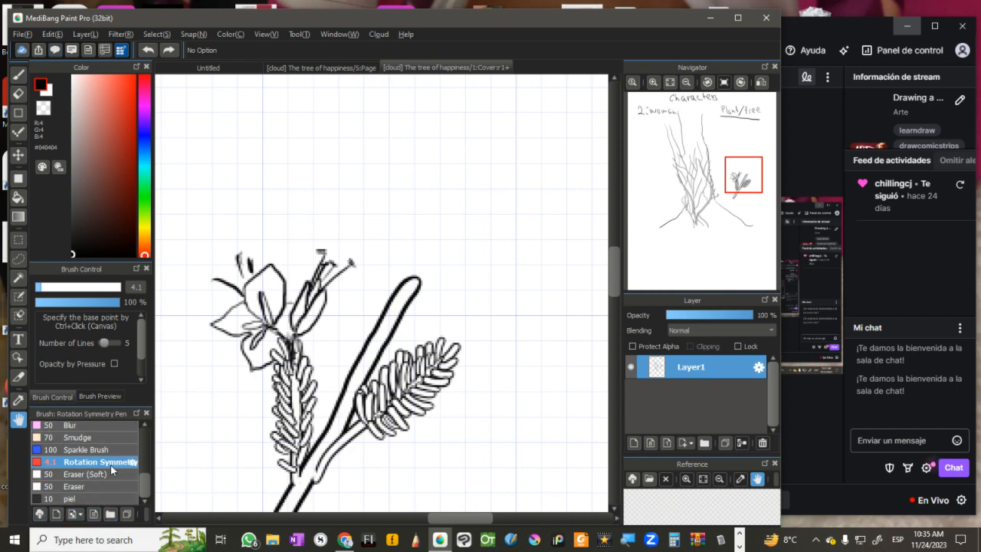
key("ctrl+plus")
key("ctrl+plus")
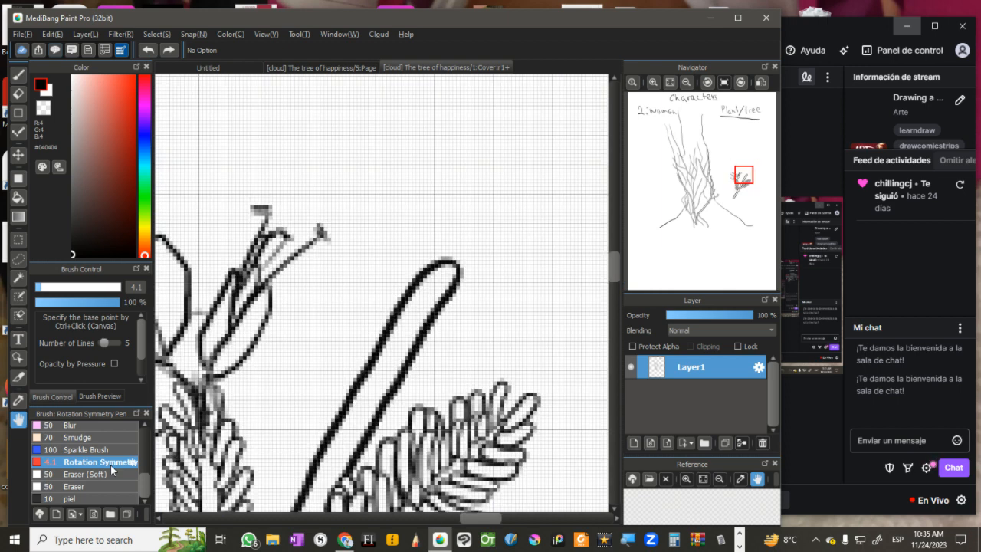
key("ctrl+minus")
key("ctrl+minus")
key("ctrl+minus")
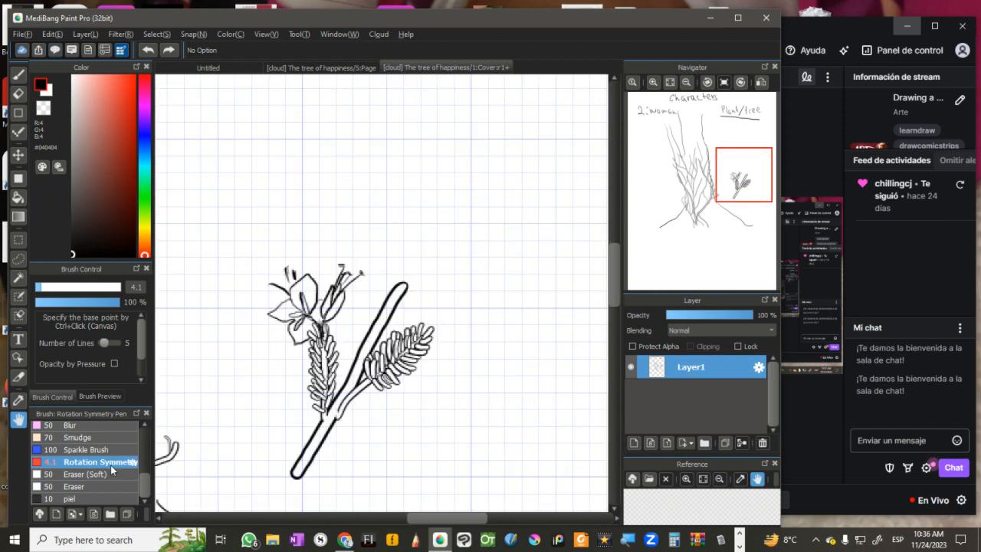
Step: Browse the cloud brush materials and add MB-000147 Turnip Pen (Smooth) to the brush list
left_click(39, 515)
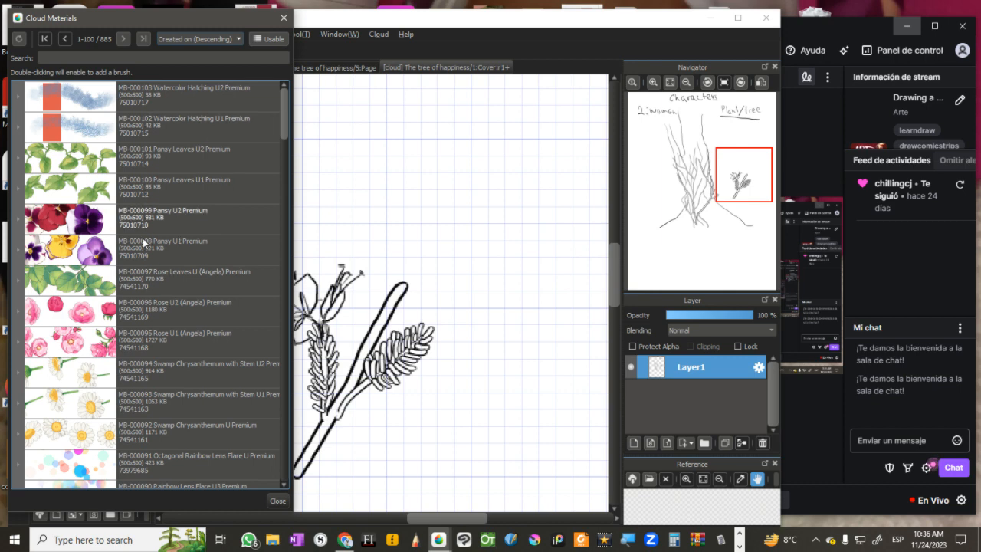
left_click(80, 437)
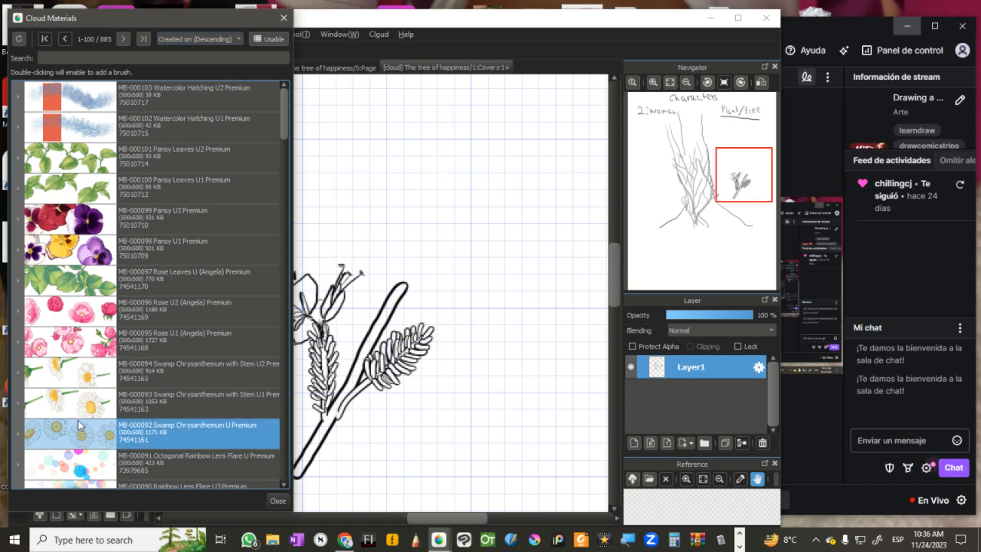
left_click(86, 410)
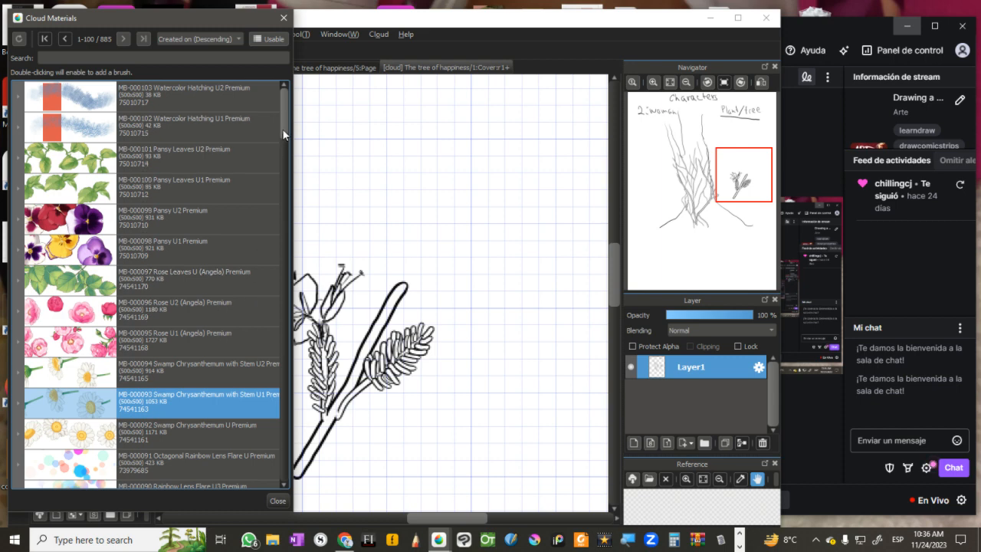
left_click_drag(284, 134, 284, 180)
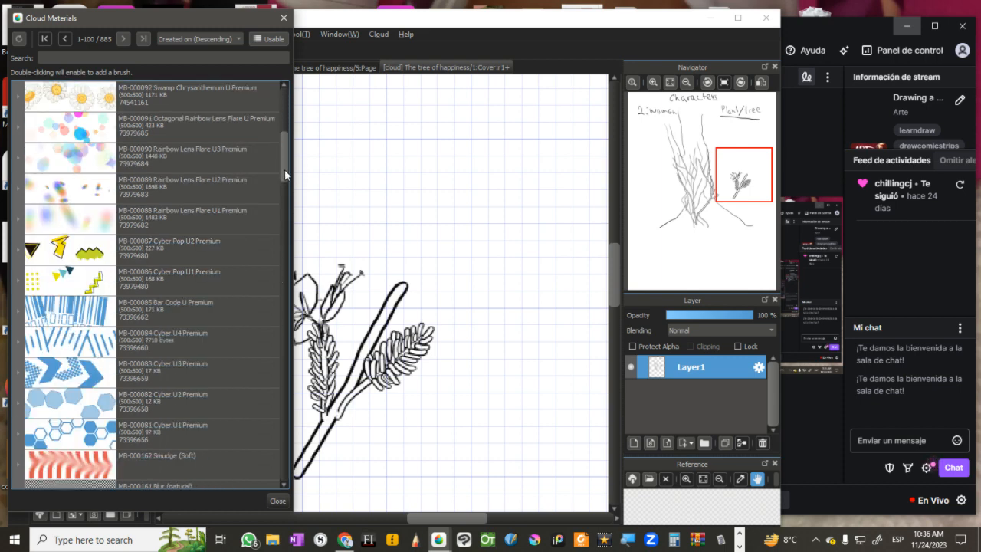
mouse_move(283, 181)
left_mouse_down()
mouse_move(285, 256)
mouse_move(237, 260)
left_mouse_up()
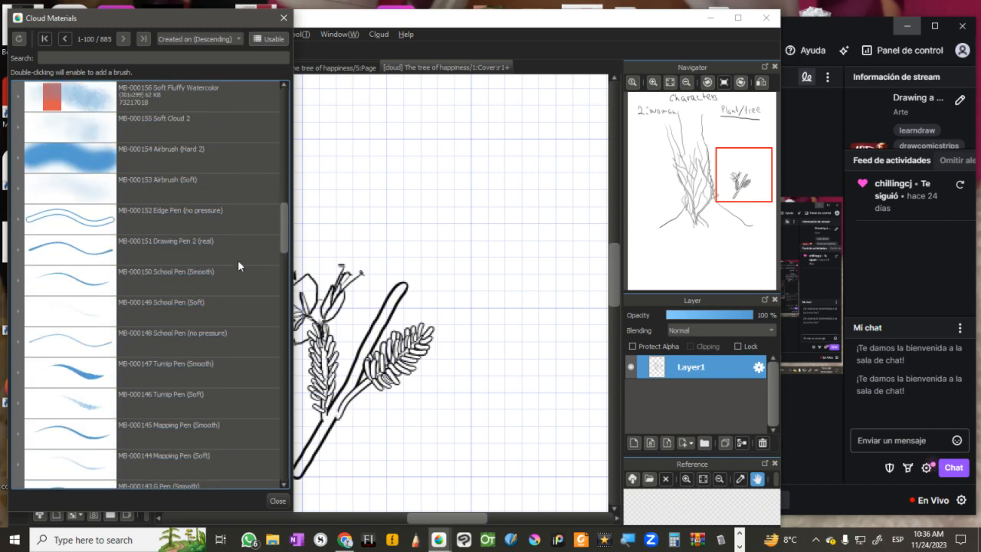
left_click(148, 365)
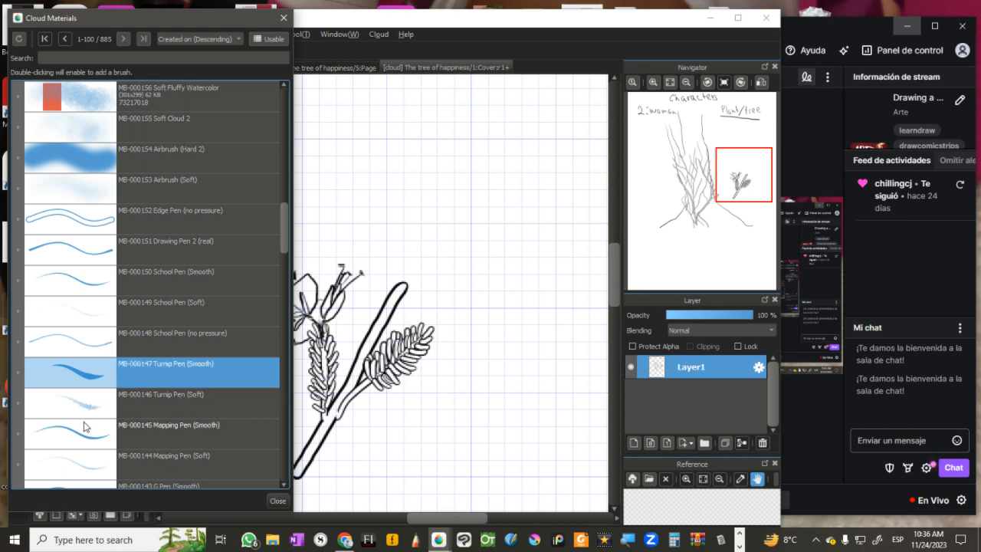
left_click(284, 18)
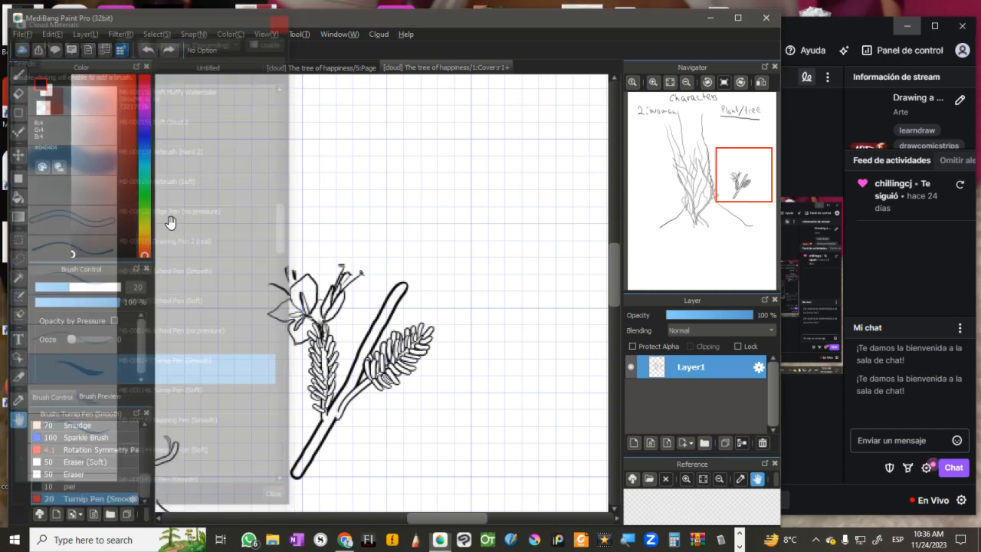
Step: Edit the Turnip Pen (Smooth) brush, setting its width to 23 px and its minimum width to 25 %
double_click(97, 499)
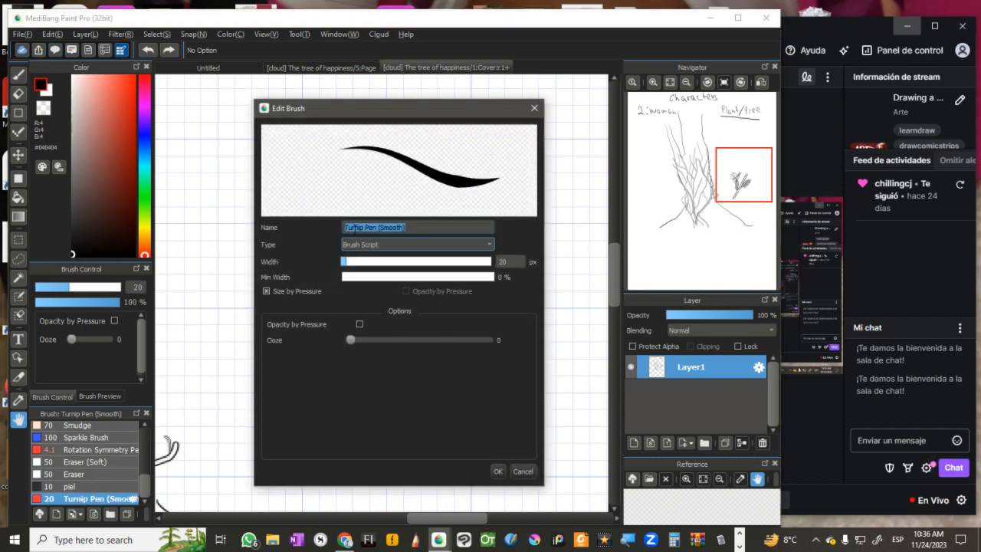
left_click(356, 277)
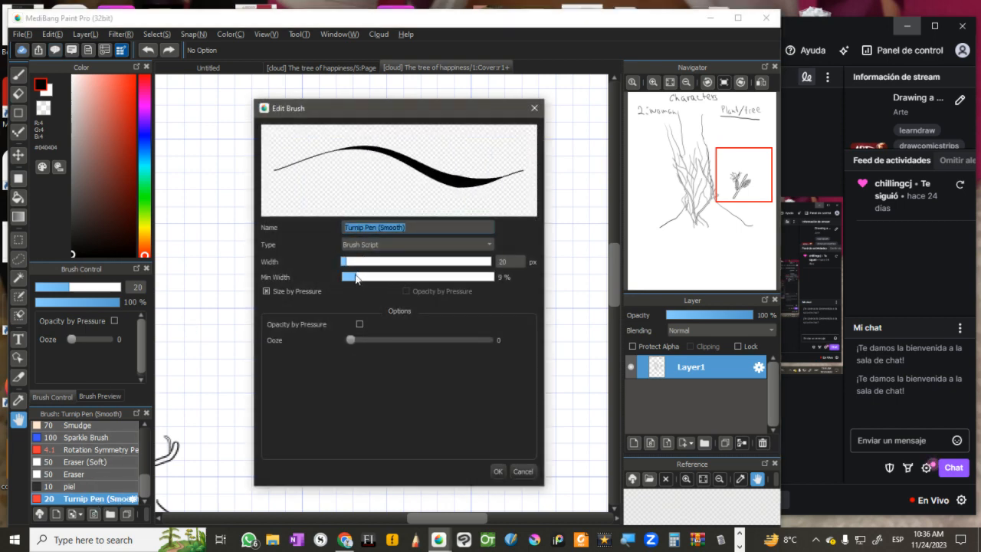
mouse_move(358, 281)
left_mouse_down()
mouse_move(402, 278)
mouse_move(348, 265)
left_mouse_up()
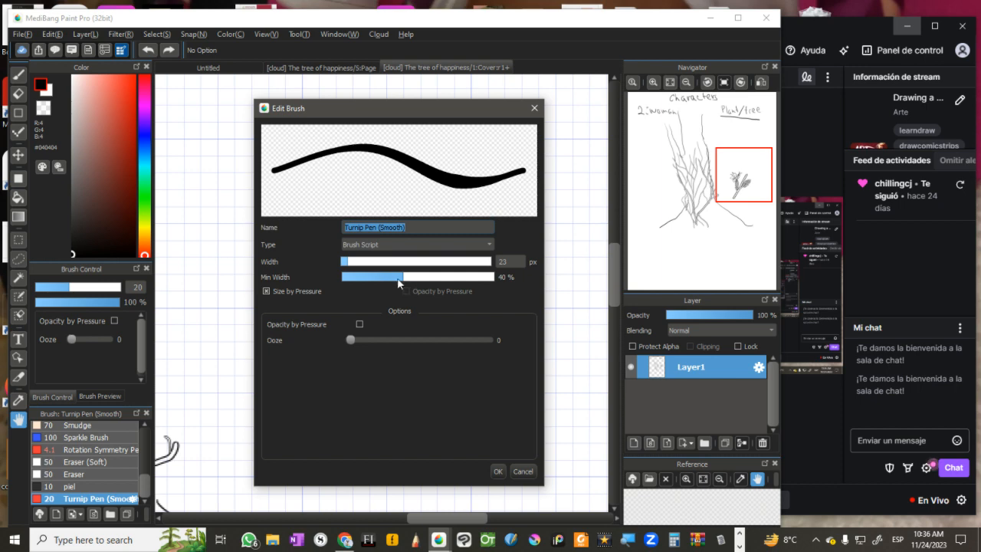
left_click_drag(407, 282, 381, 270)
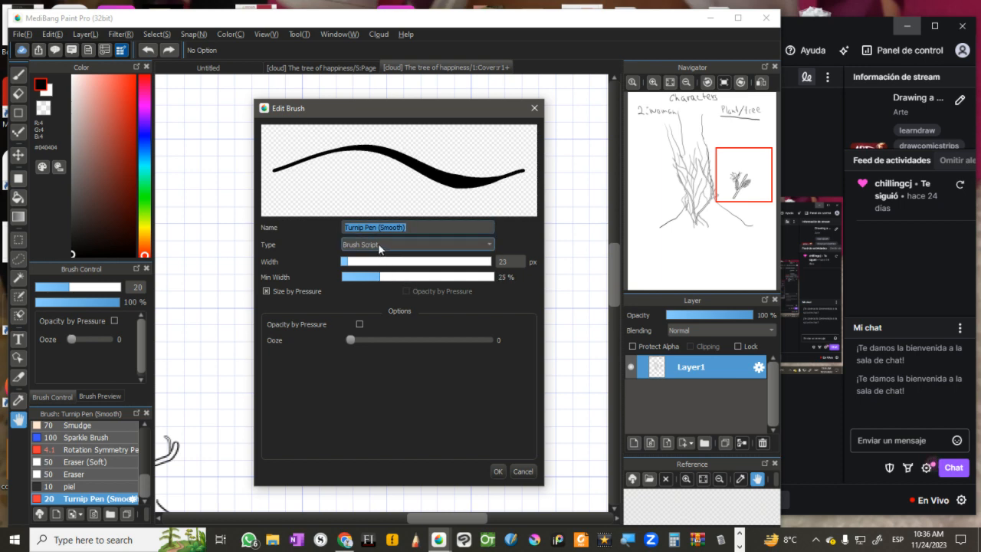
Step: Try Opacity by Pressure and an Ooze of 5 on the brush, reset both to off and 0, and apply the brush settings
left_click(383, 243)
left_click(289, 379)
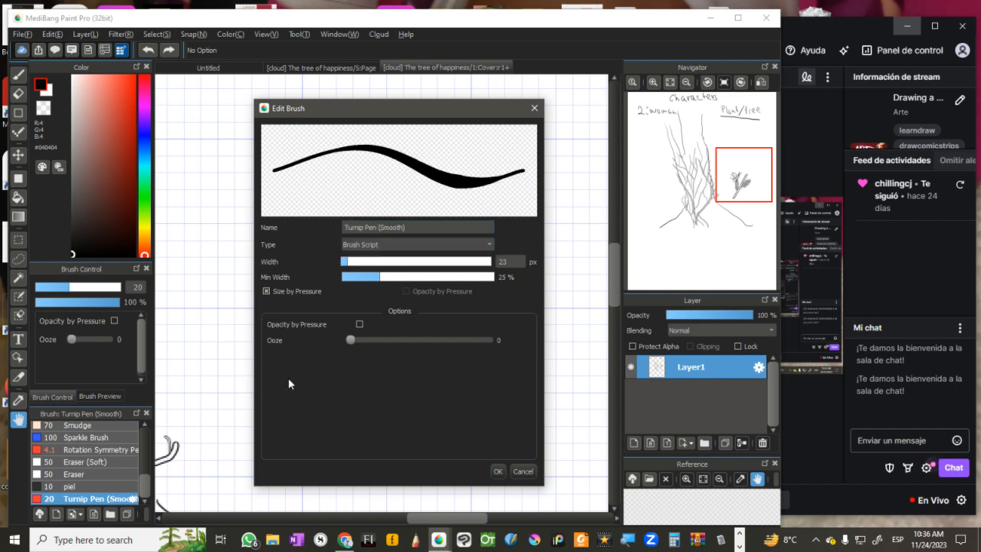
left_click(371, 339)
left_click(360, 324)
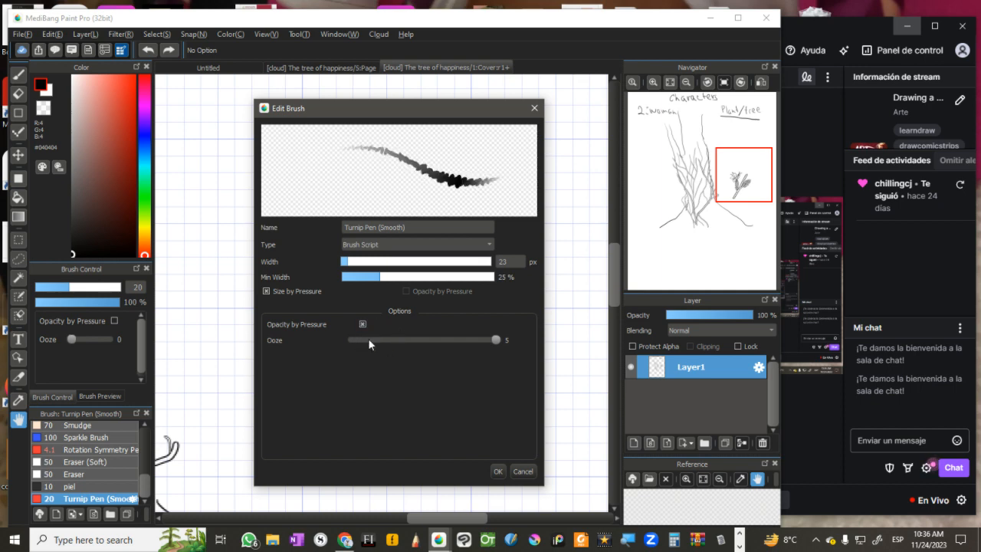
left_click(364, 324)
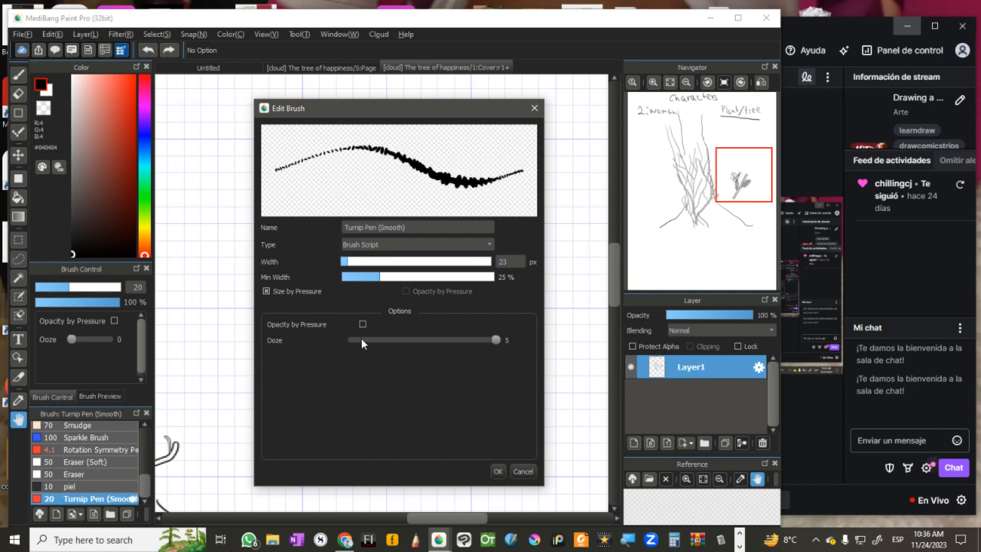
left_click(361, 339)
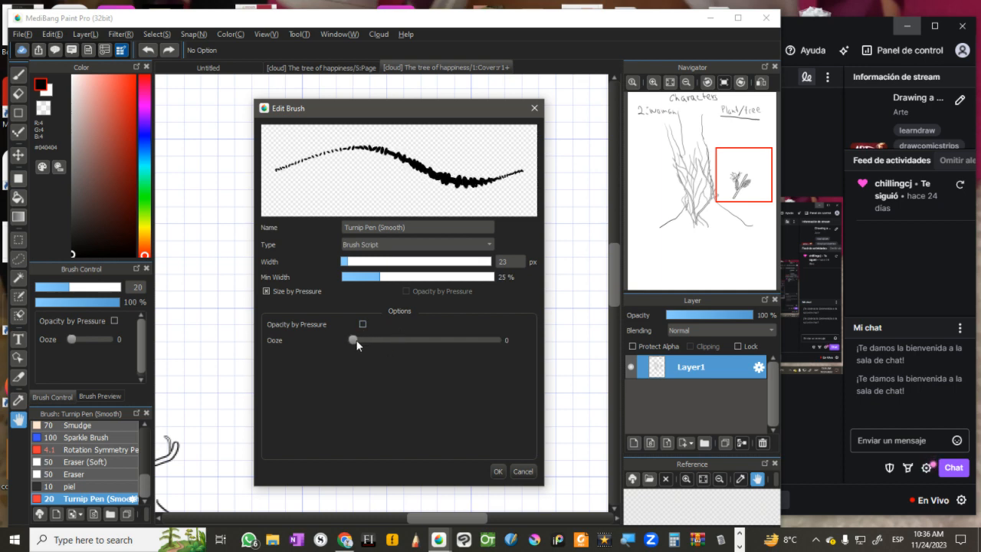
left_click(497, 472)
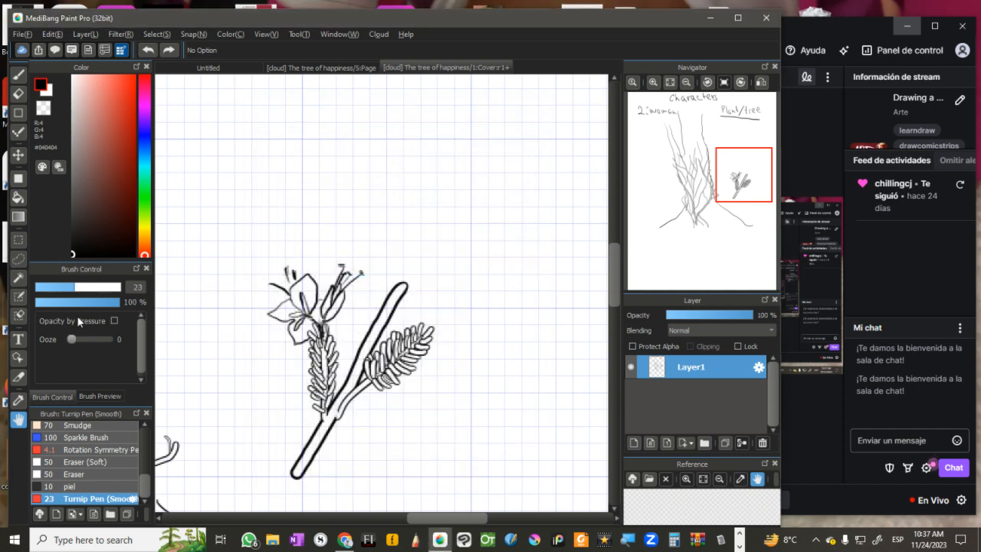
Step: Test the Turnip Pen (Smooth) with one curved stroke above the flower sketch and undo it
left_click(19, 74)
mouse_move(228, 160)
left_mouse_down()
mouse_move(279, 210)
mouse_move(340, 220)
left_mouse_up()
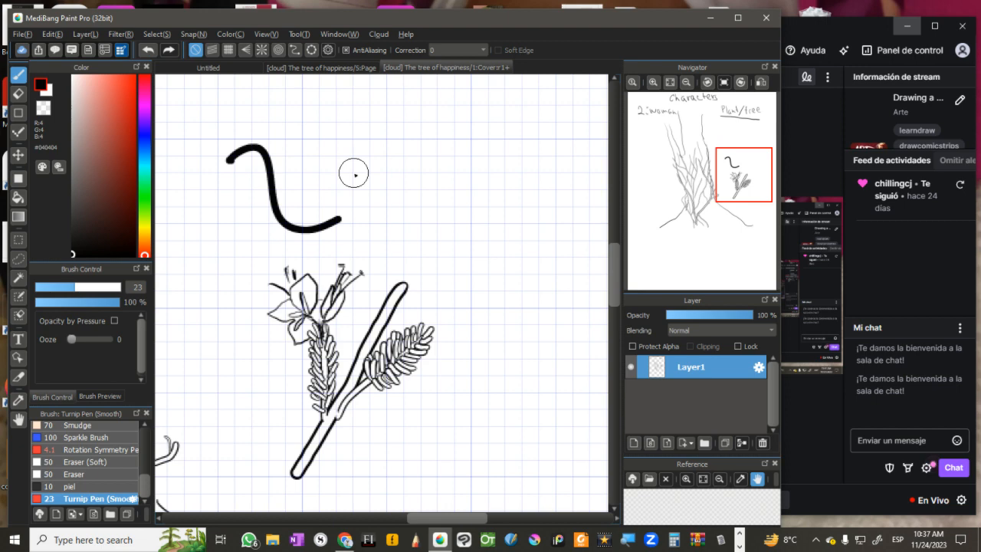
key("ctrl+z")
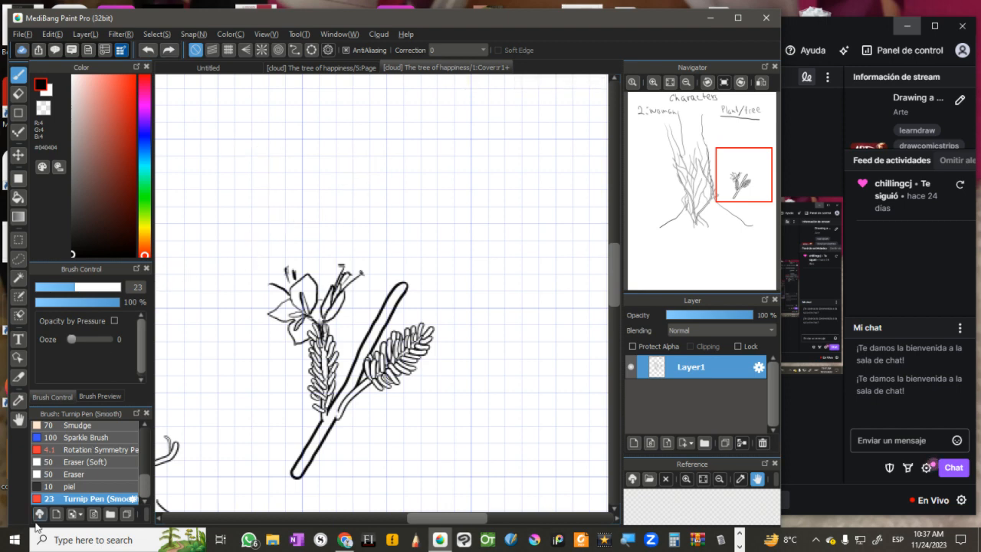
Step: Reopen the cloud brush materials and search them for "symmetry"
left_click(40, 514)
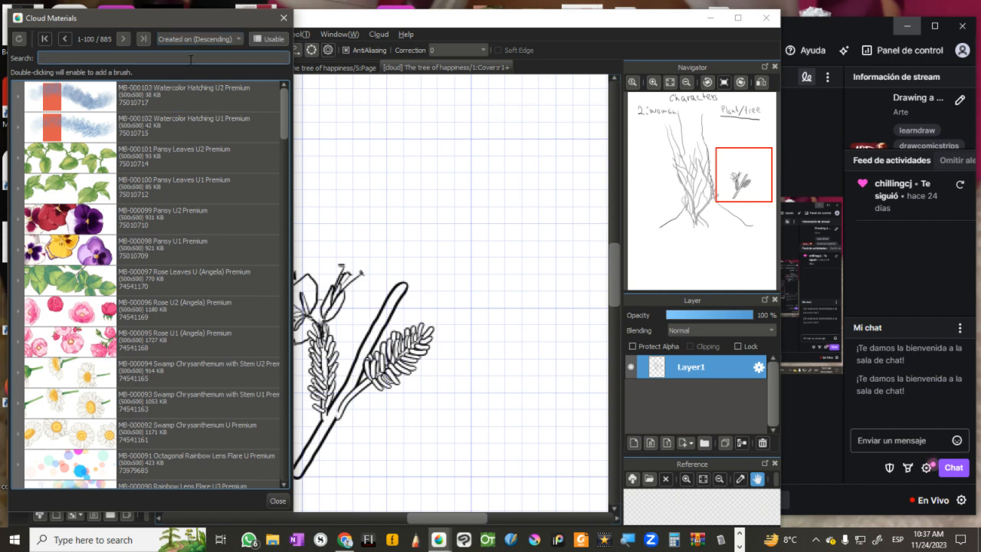
mouse_move(176, 16)
left_mouse_down()
mouse_move(406, 28)
mouse_move(224, 19)
mouse_move(240, 20)
left_mouse_up()
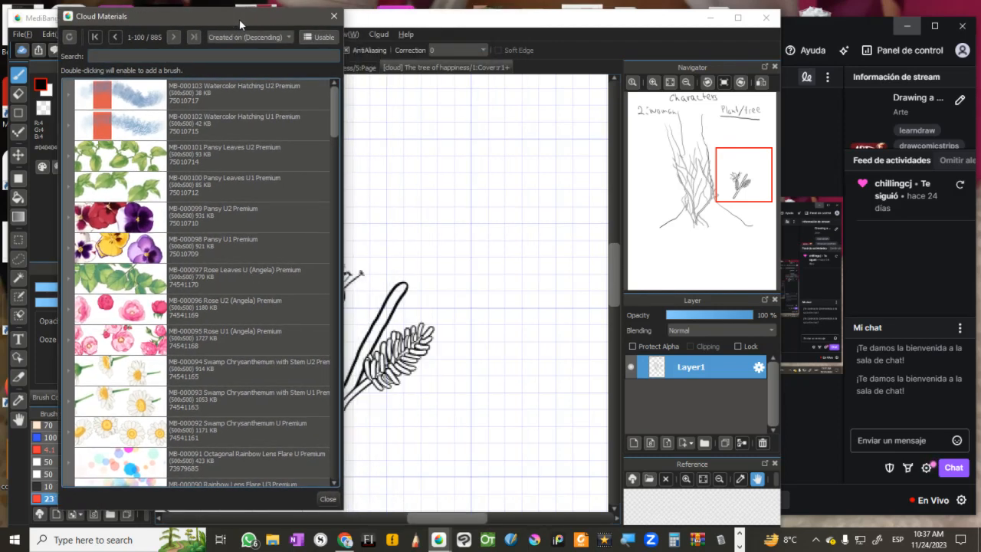
type("ymmetry")
key("Return")
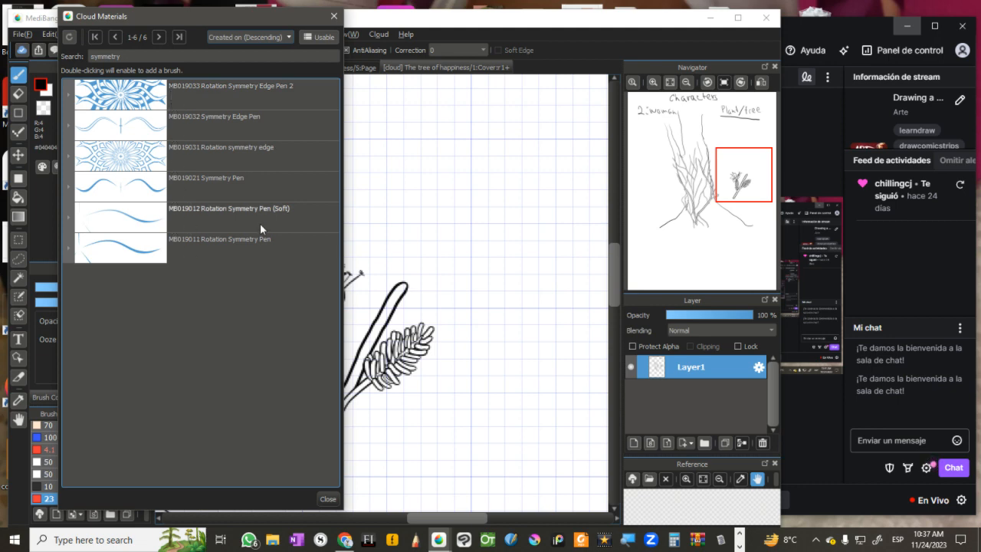
Step: Compare the symmetry brushes in the cloud materials and add MB019021 Symmetry Pen to the brush list
left_click(142, 90)
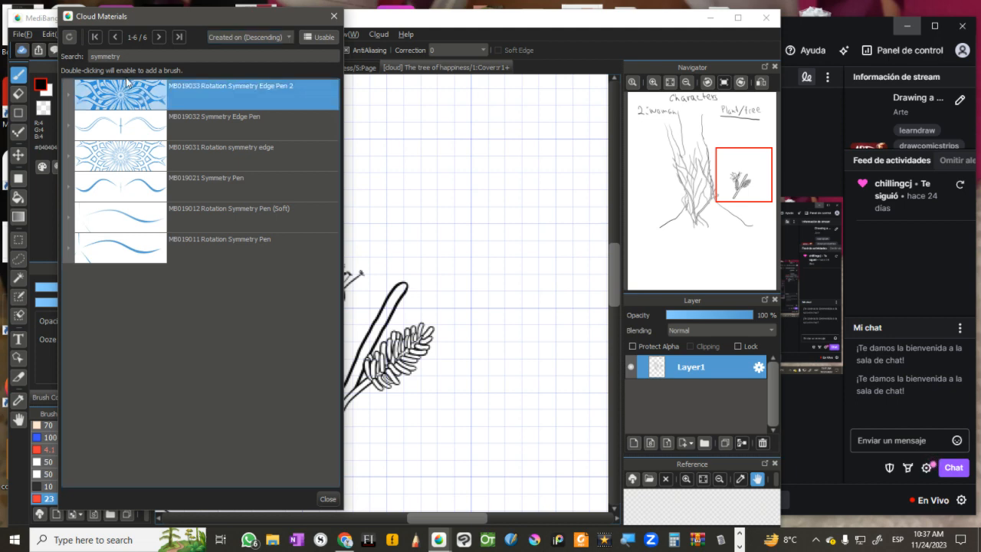
left_click(137, 188)
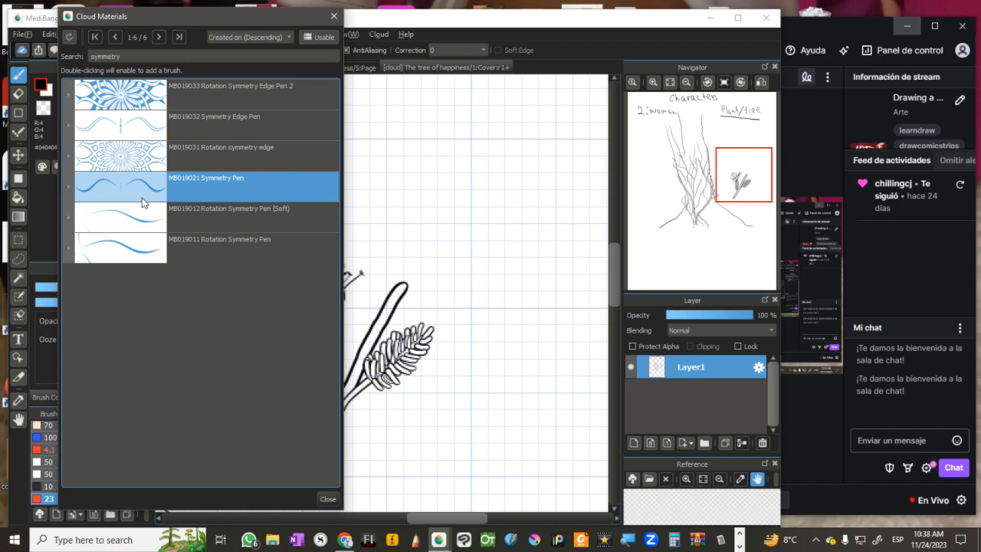
left_click(132, 99)
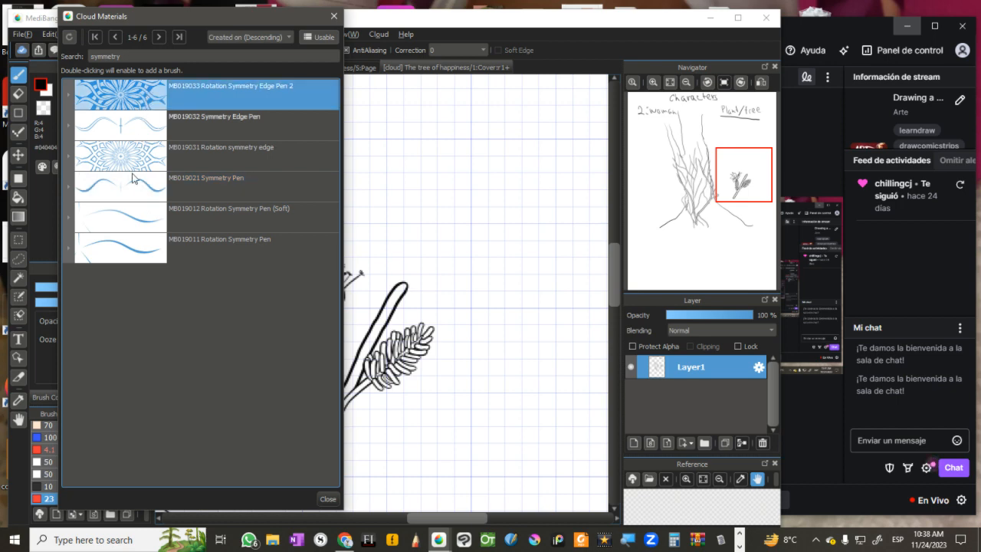
left_click(146, 124)
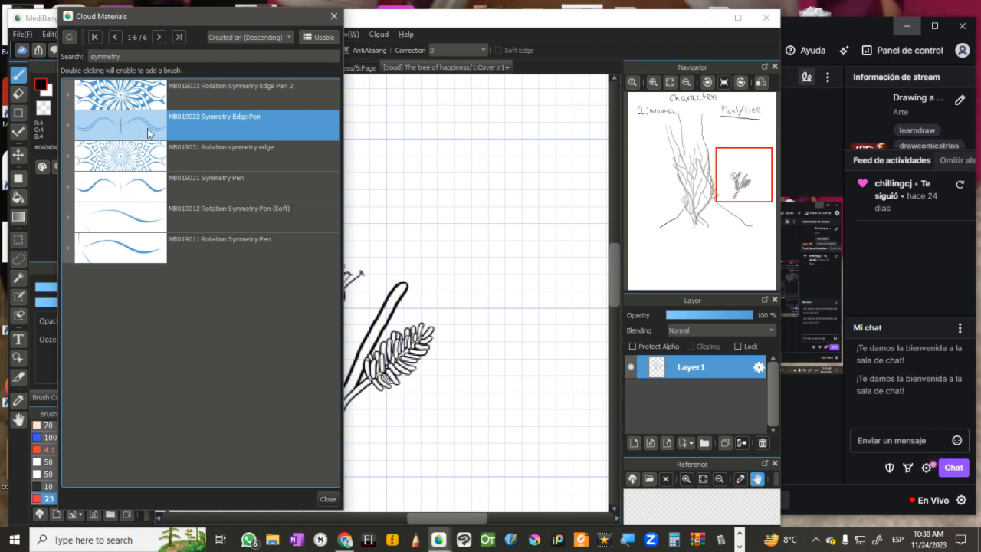
left_click(137, 191)
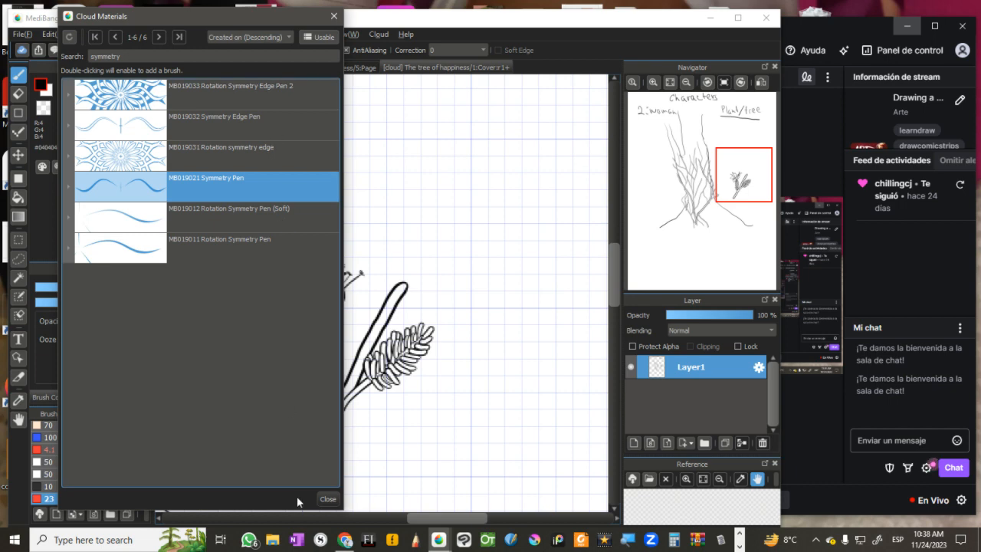
left_click(329, 499)
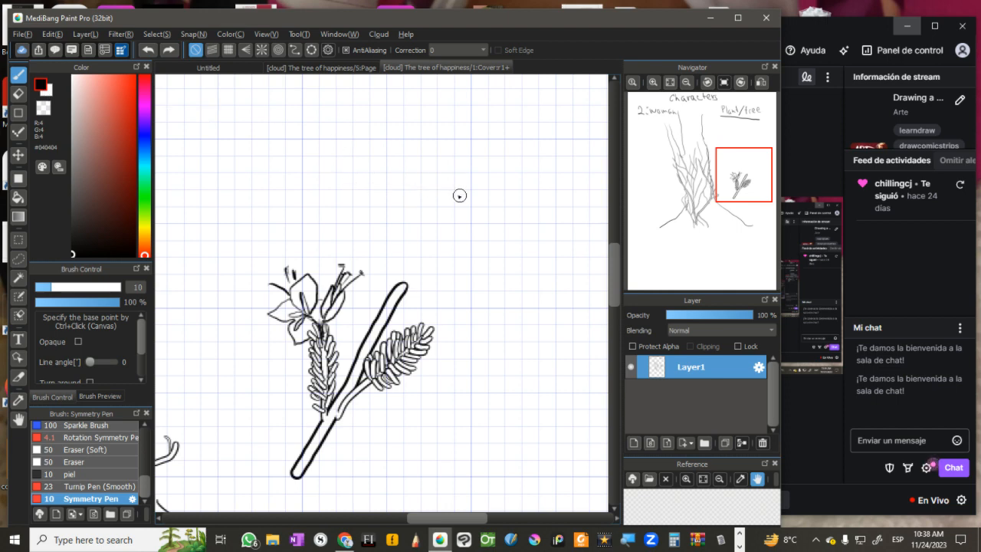
Step: Test the Symmetry Pen with four mirrored petals above the flower sketch and undo the strokes
mouse_move(461, 203)
left_mouse_down()
mouse_move(449, 178)
mouse_move(421, 172)
mouse_move(398, 193)
mouse_move(406, 212)
mouse_move(455, 224)
mouse_move(459, 196)
mouse_move(432, 152)
mouse_move(460, 127)
left_mouse_up()
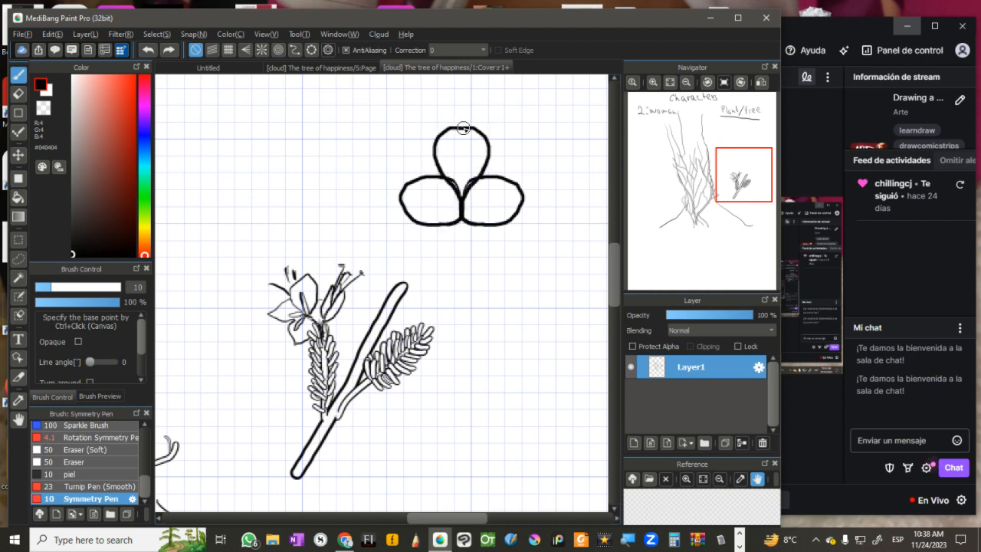
mouse_move(460, 219)
left_mouse_down()
mouse_move(436, 243)
mouse_move(460, 272)
left_mouse_up()
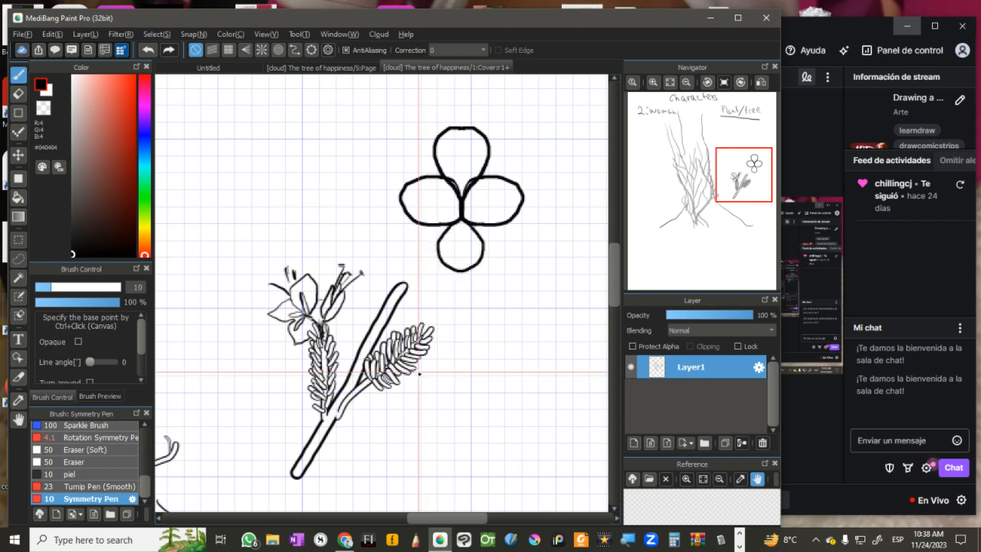
key("ctrl+z")
key("ctrl+z")
key("ctrl+z")
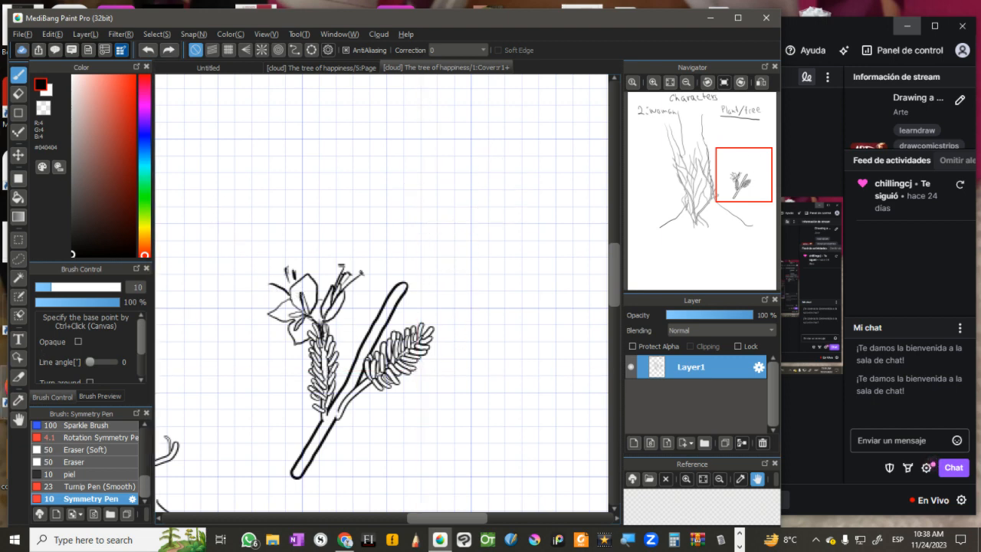
Step: Edit the Symmetry Pen, trying Size by Pressure off and on, with a line angle of 10 and a minimum width of 37 %
left_click(133, 499)
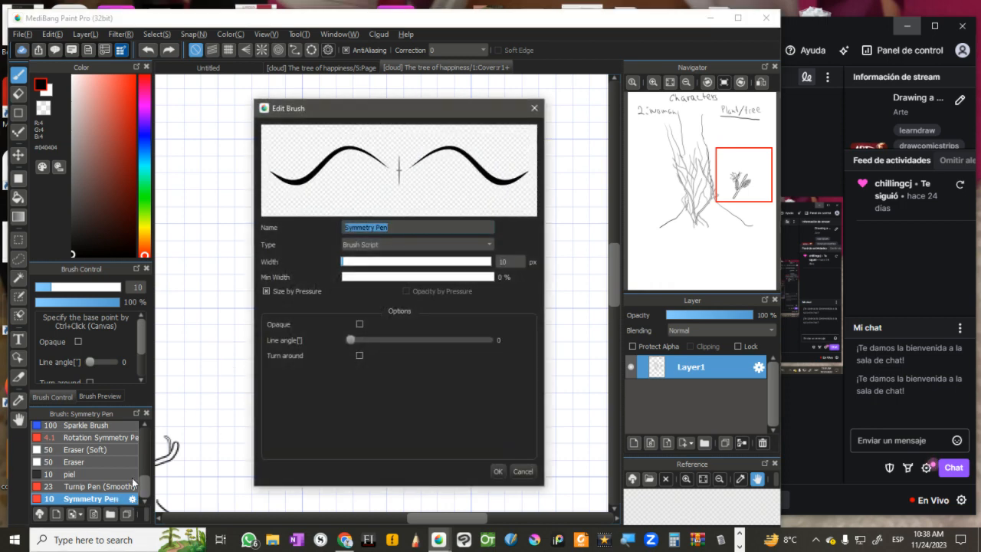
left_click(523, 471)
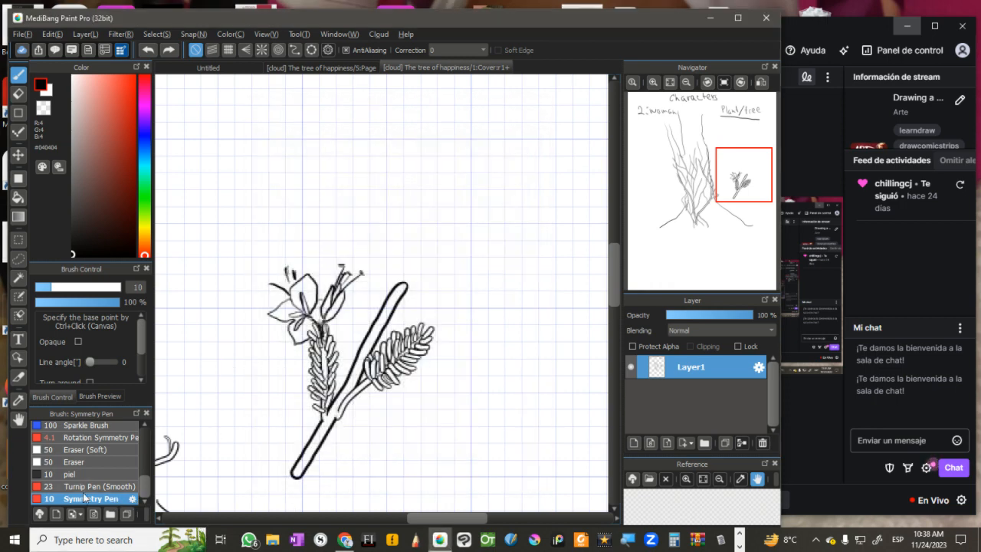
left_click(132, 499)
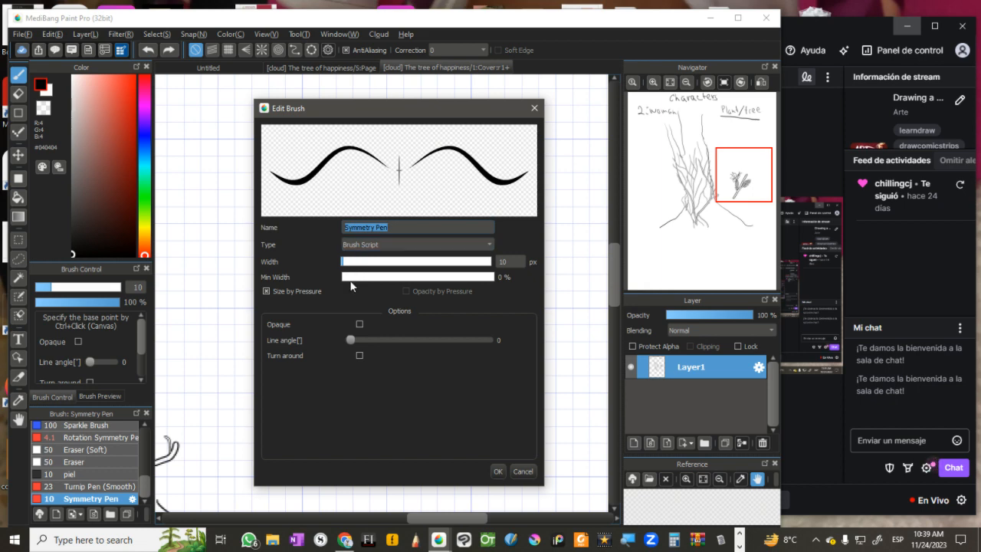
left_click(266, 291)
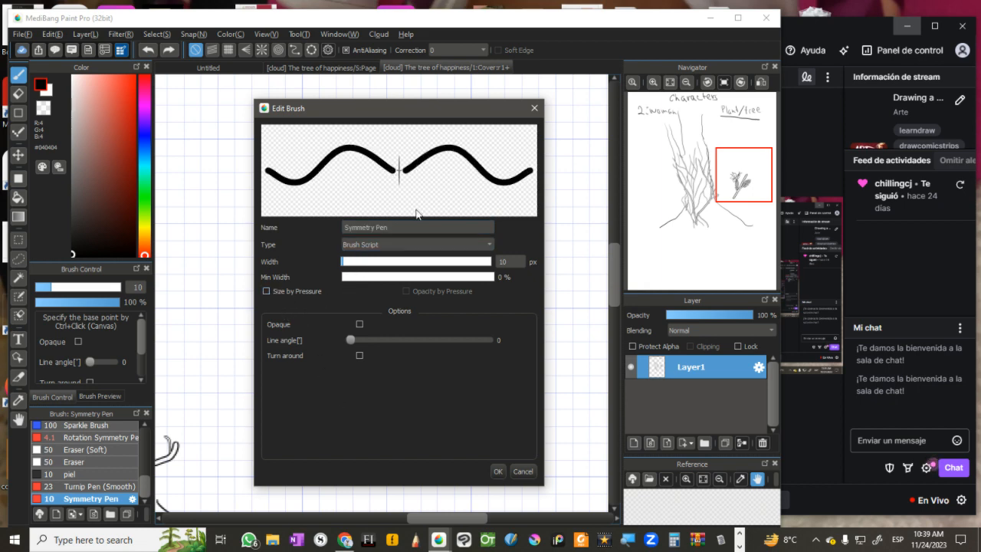
left_click(265, 291)
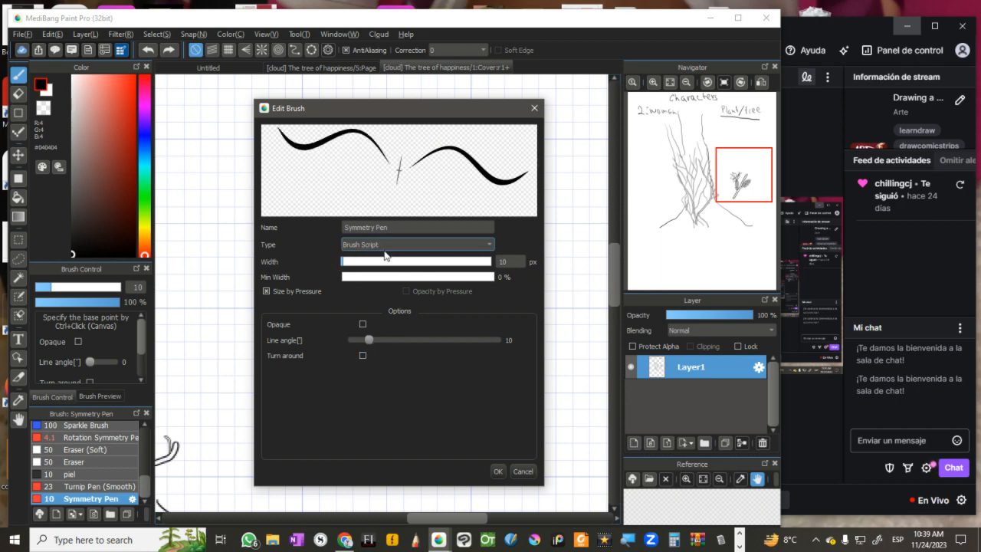
left_click(378, 277)
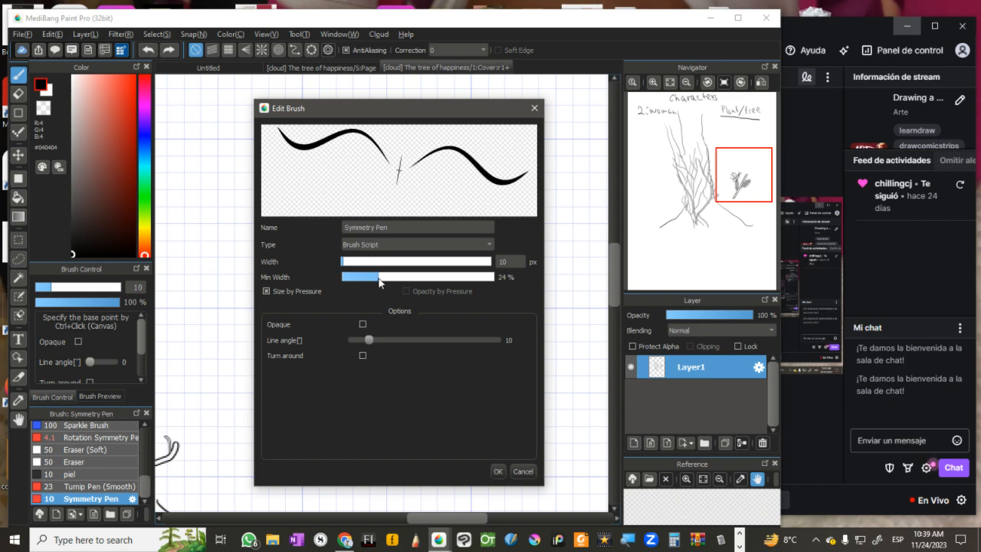
left_click(399, 277)
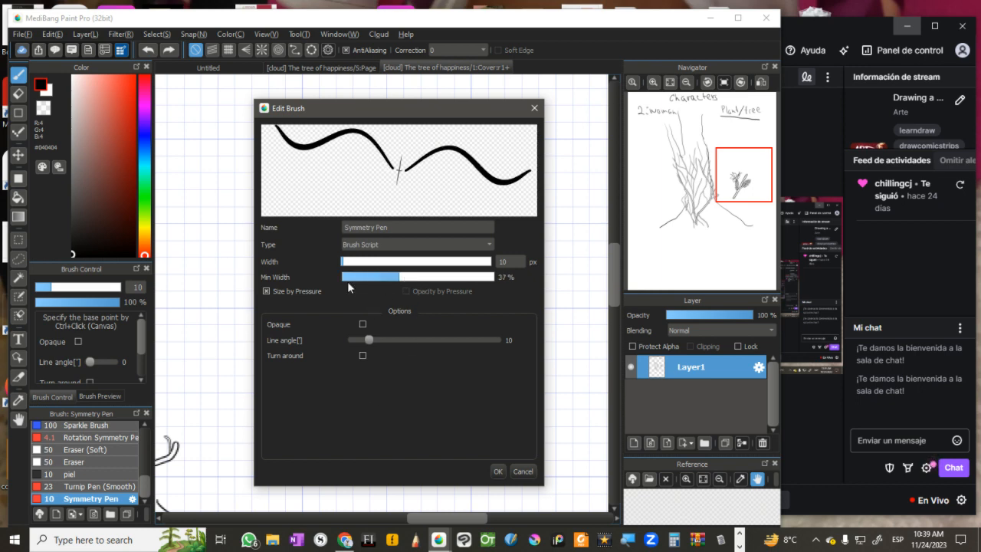
left_click(497, 473)
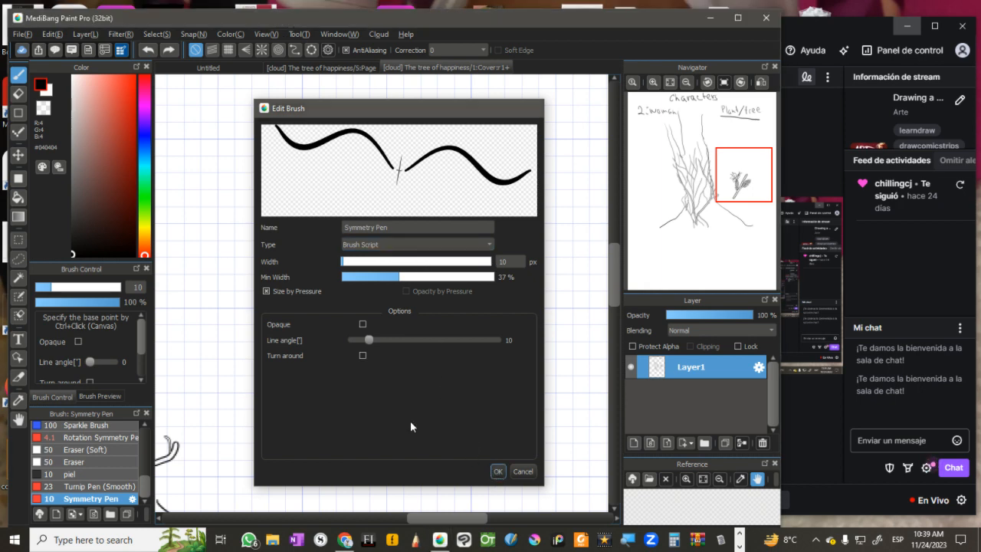
Step: Test the angled Symmetry Pen with a butterfly, a closed tulip-like outline and a V stroke, undoing each one
mouse_move(407, 164)
left_mouse_down()
mouse_move(387, 149)
mouse_move(355, 143)
mouse_move(329, 174)
mouse_move(336, 205)
mouse_move(312, 230)
mouse_move(321, 252)
mouse_move(356, 258)
mouse_move(391, 236)
mouse_move(408, 207)
mouse_move(414, 144)
left_mouse_up()
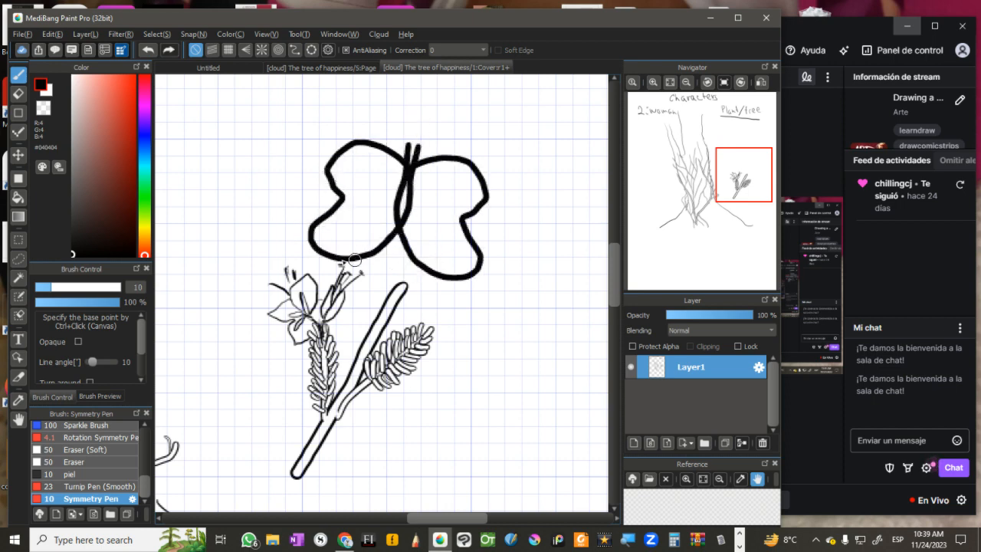
key("ctrl+z")
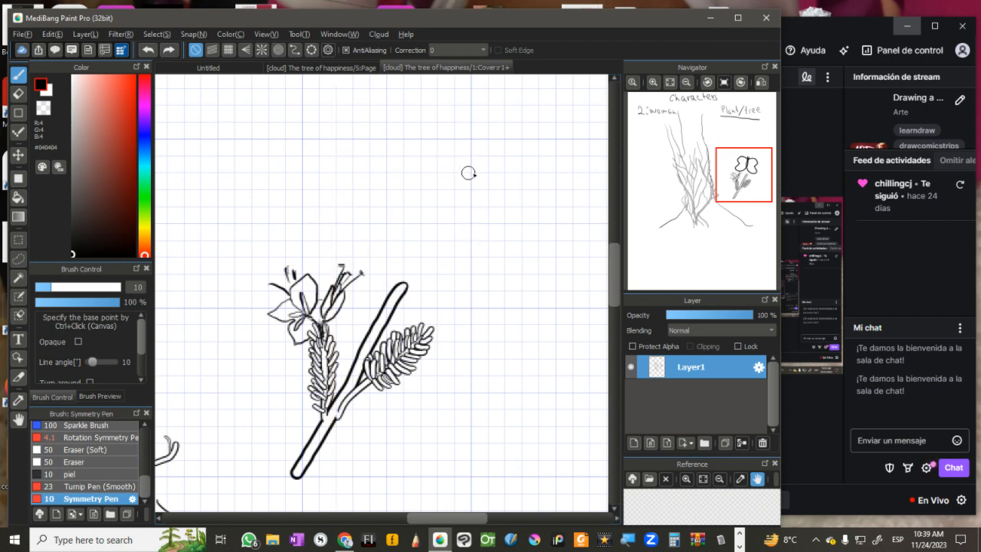
mouse_move(469, 171)
left_mouse_down()
mouse_move(426, 148)
mouse_move(386, 155)
mouse_move(411, 218)
mouse_move(401, 259)
mouse_move(455, 299)
left_mouse_up()
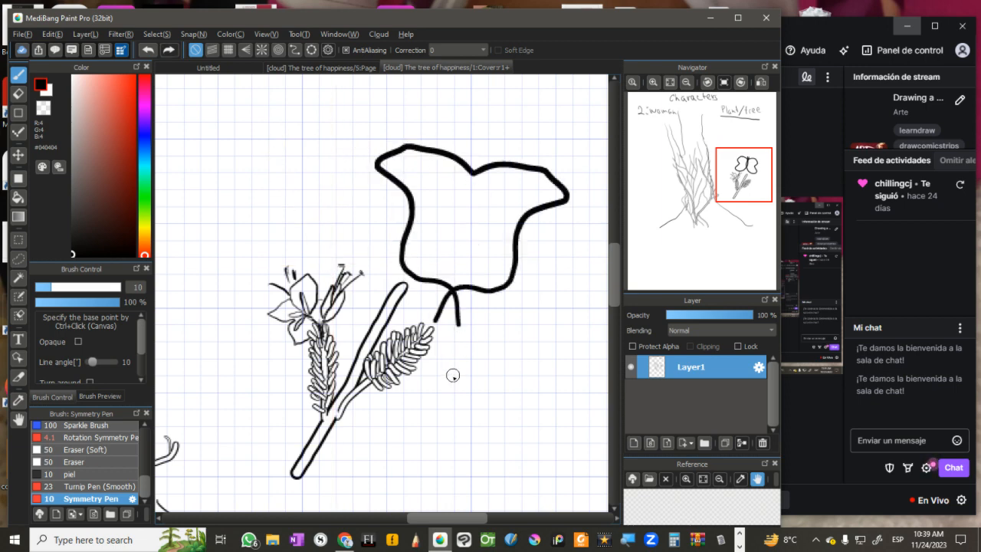
key("ctrl+z")
left_click_drag(454, 349, 482, 255)
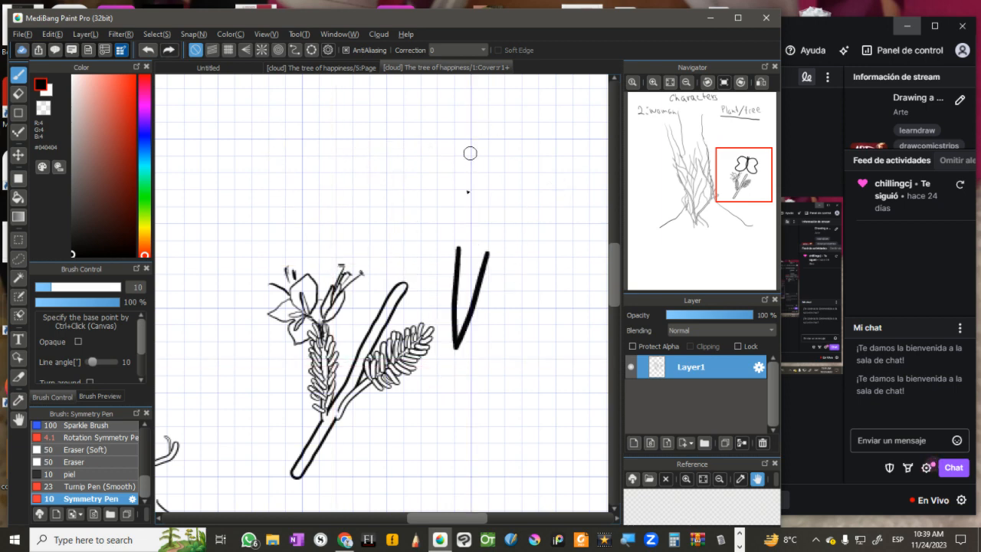
key("ctrl+z")
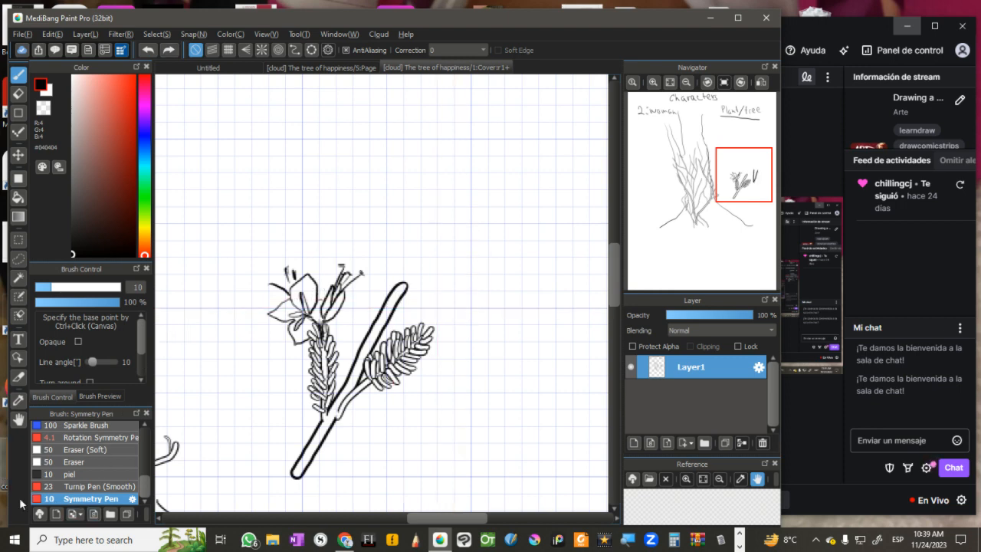
Step: Search the cloud brush materials for "symmetry" and add MB019032 Symmetry Edge Pen to the brush list
left_click(39, 513)
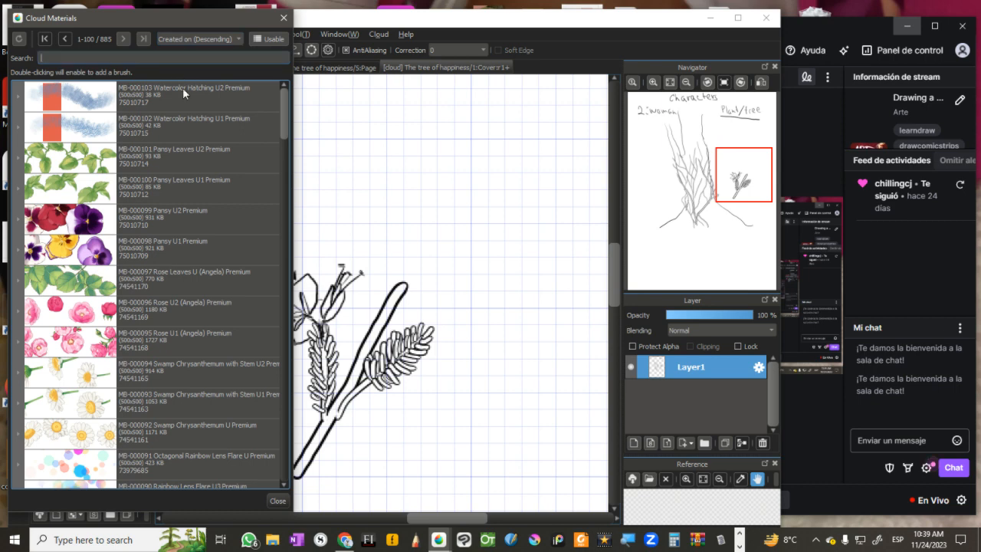
type("sy")
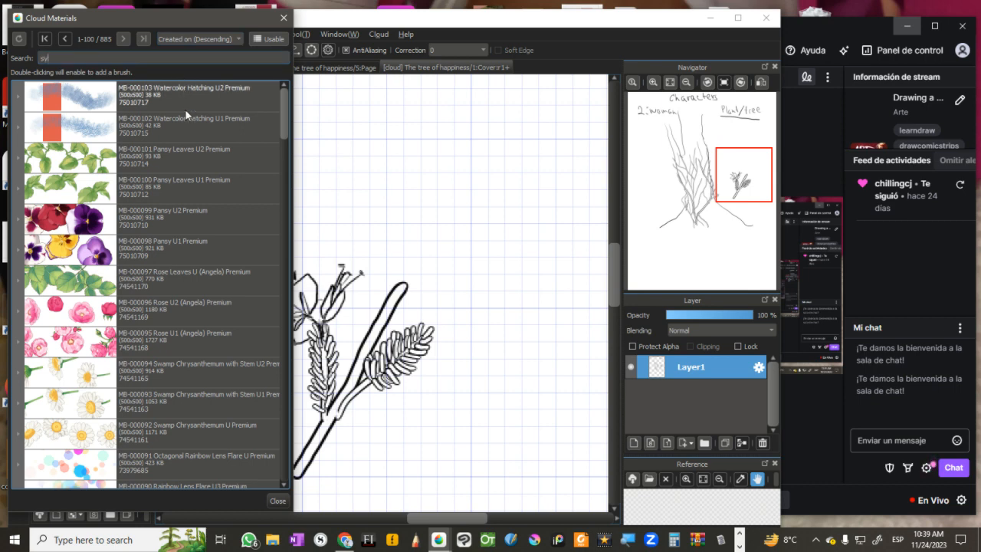
type("mmetry")
key("Return")
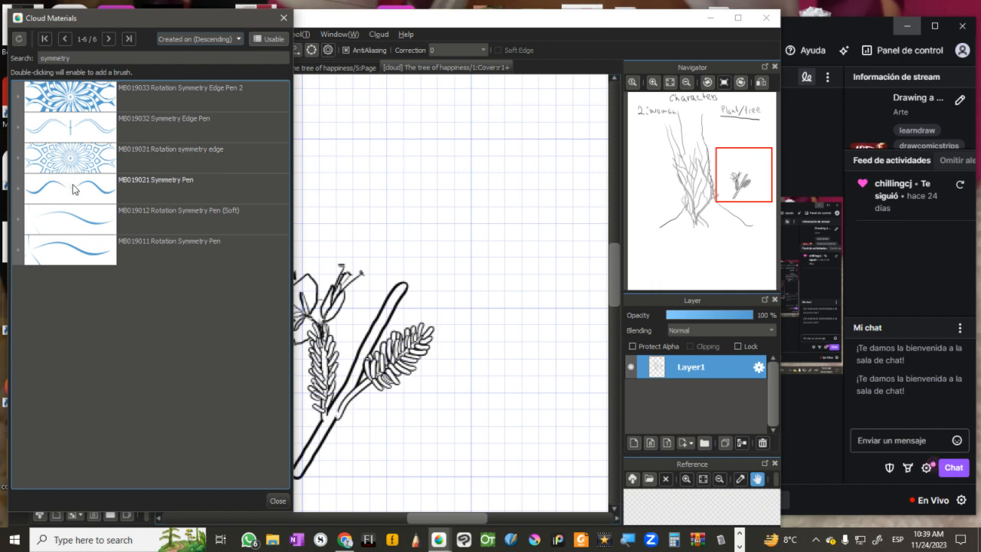
double_click(77, 128)
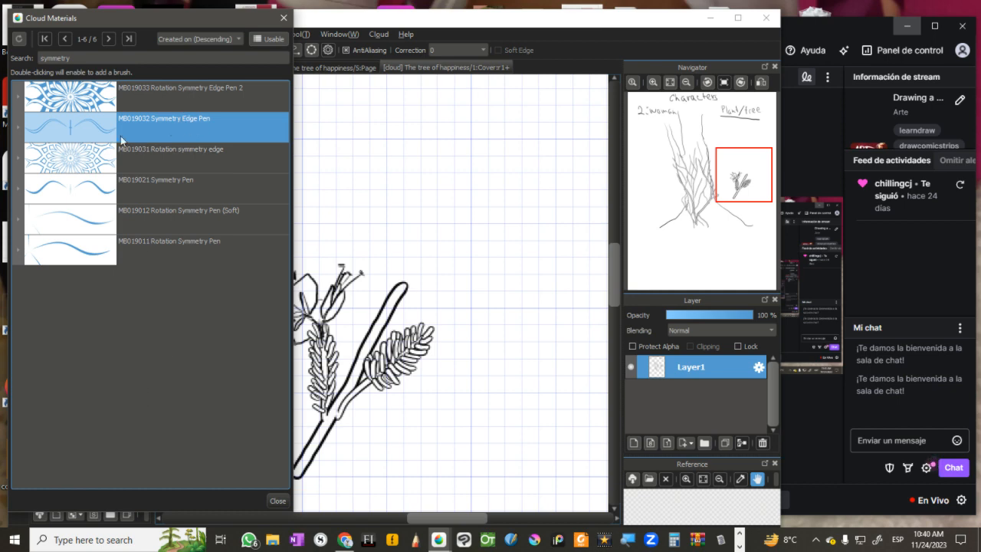
double_click(141, 137)
double_click(153, 127)
left_click(283, 19)
Step: Edit the Symmetry Edge Pen with an angle of 20, Size by Pressure kept on and Opacity by pressure enabled
double_click(96, 499)
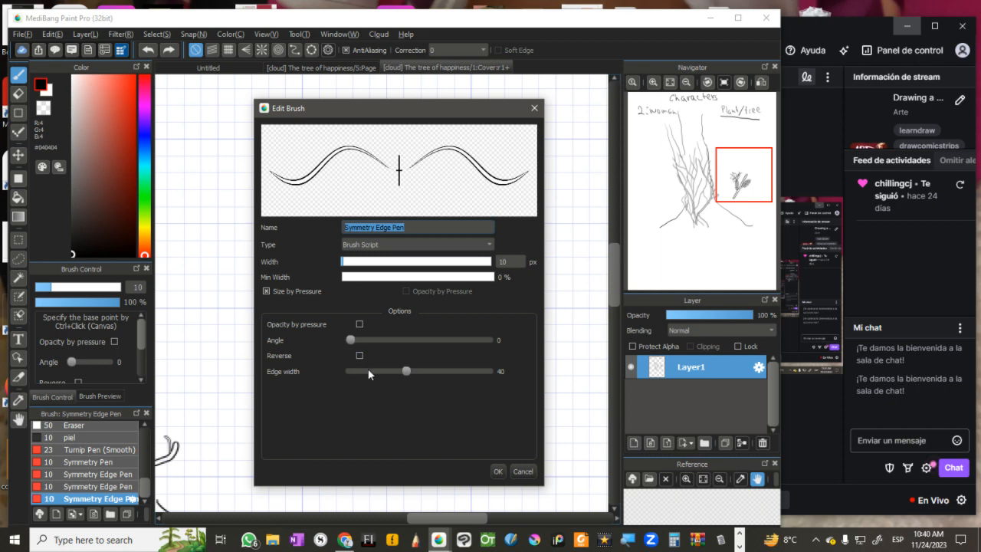
left_click_drag(371, 341, 386, 339)
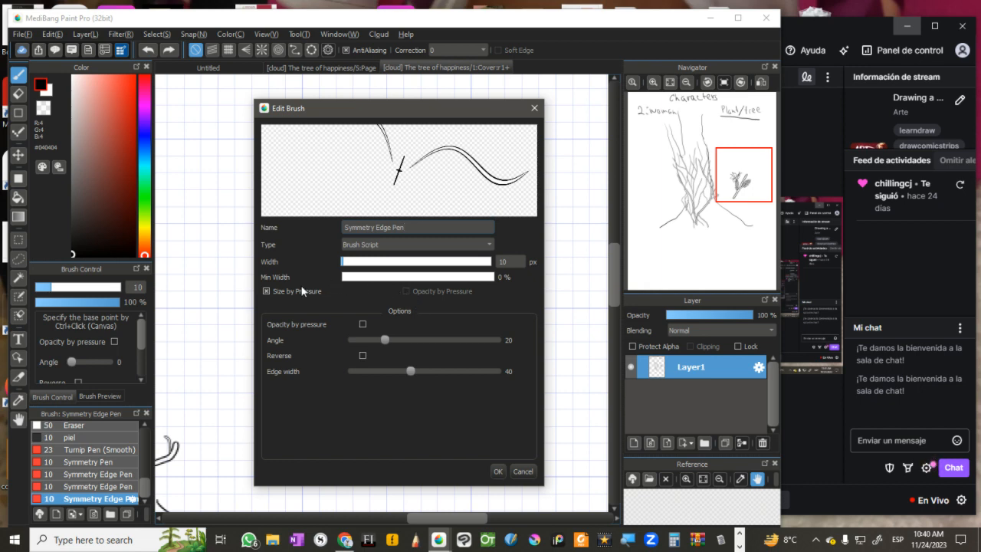
left_click(266, 291)
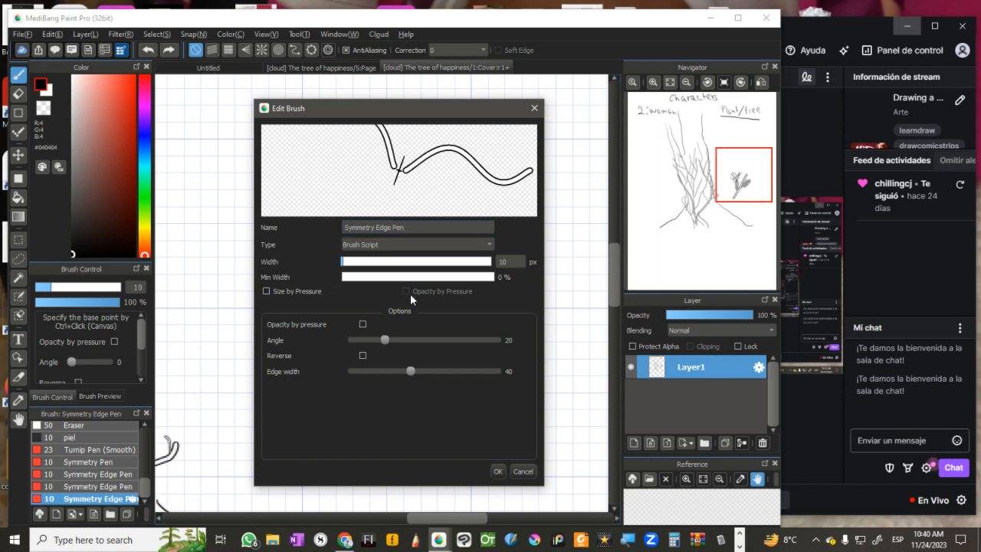
left_click(266, 291)
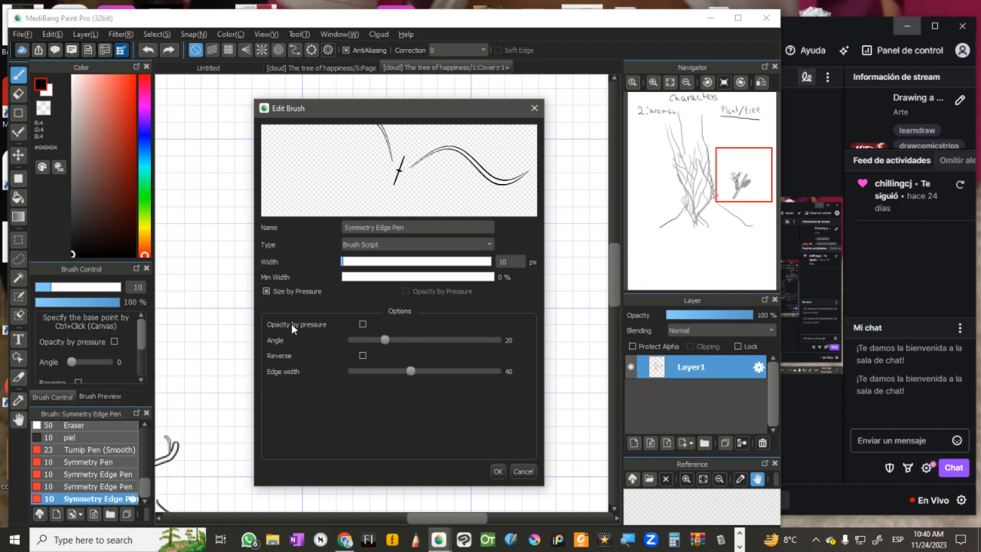
left_click(362, 325)
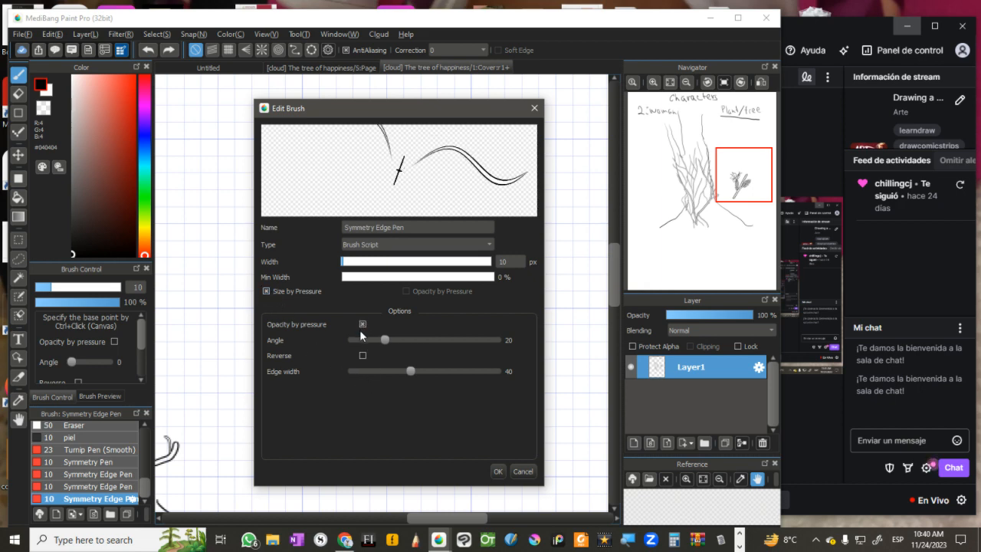
left_click(493, 467)
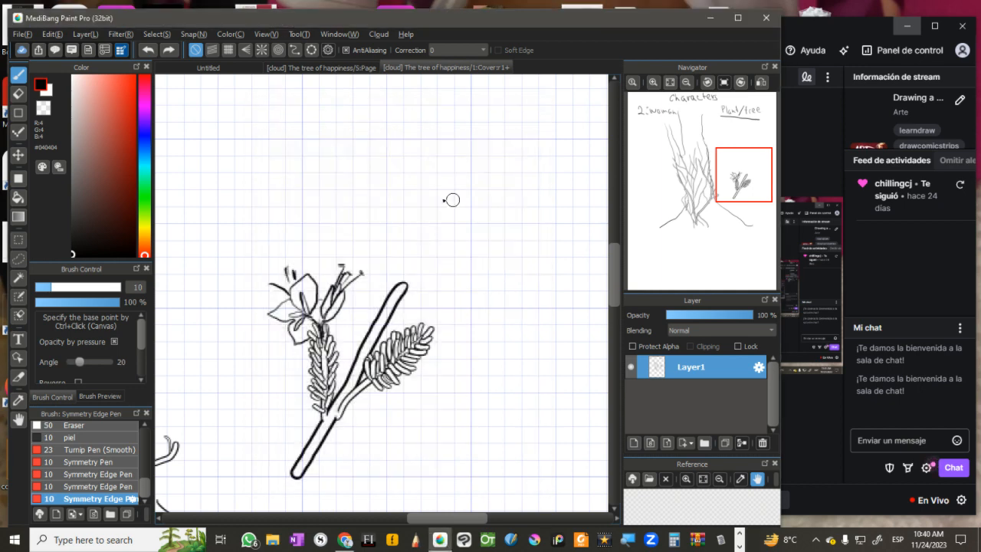
Step: Draw a mirrored, winged double-line shape above the flower sketch with the Symmetry Edge Pen
mouse_move(425, 196)
left_mouse_down()
mouse_move(459, 246)
mouse_move(504, 276)
mouse_move(507, 238)
mouse_move(451, 196)
mouse_move(448, 93)
mouse_move(406, 239)
mouse_move(387, 293)
left_mouse_up()
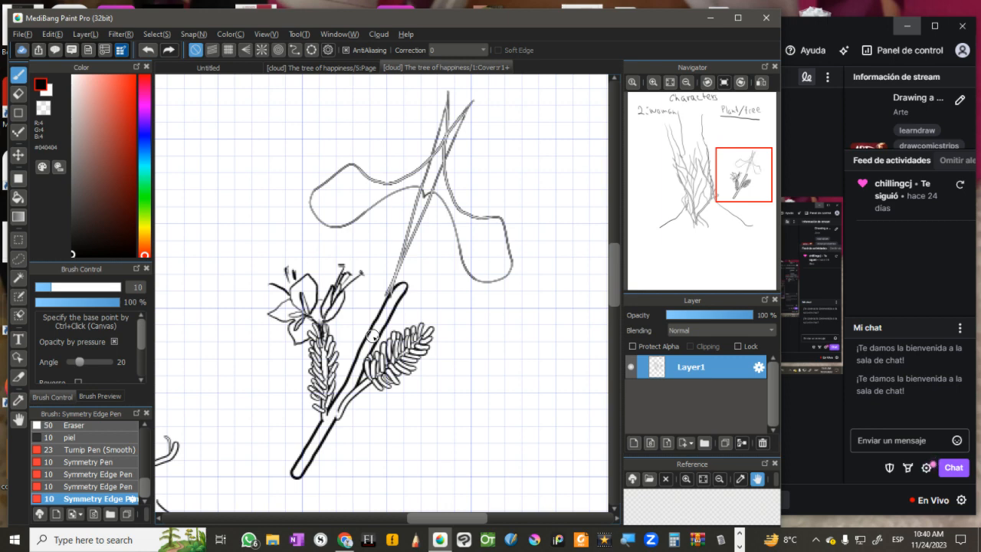
left_click(373, 337, "ctrl")
Step: Open the cloud brush materials again and search them for "symmetry"
left_click(39, 513)
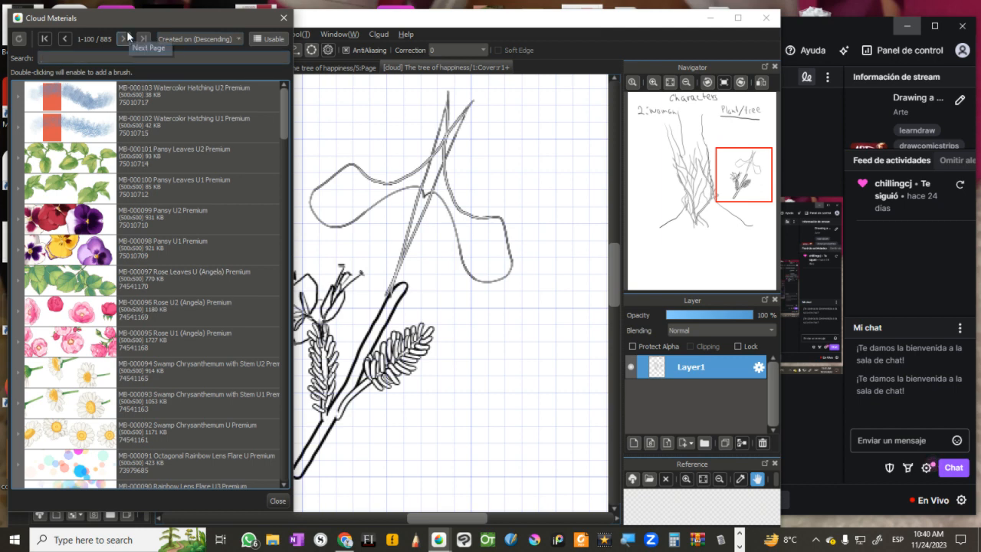
type("symmetry")
key("Return")
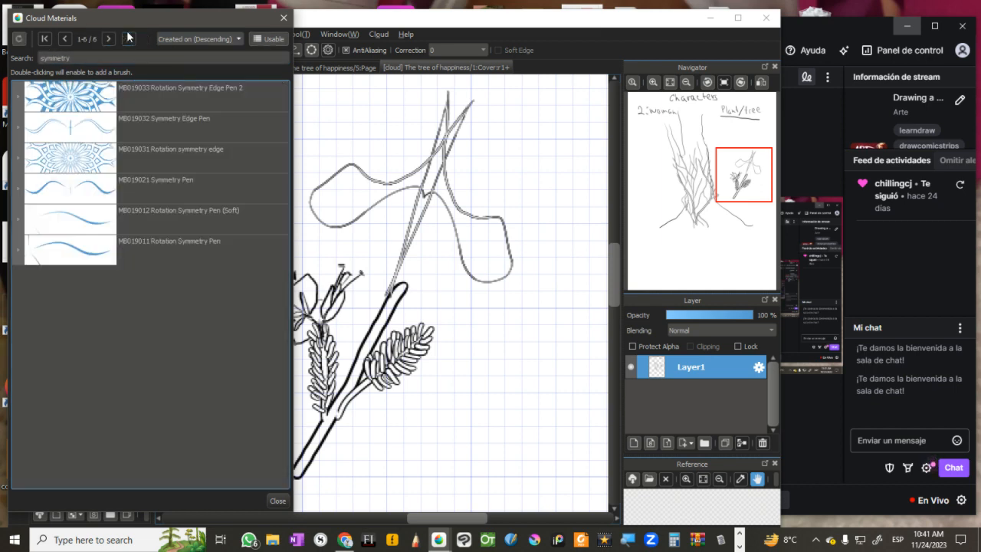
Step: Add MB019031 Rotation symmetry edge, MB019033 Rotation Symmetry Edge Pen 2 and MB019011 Rotation Symmetry Pen to the brush list
double_click(159, 155)
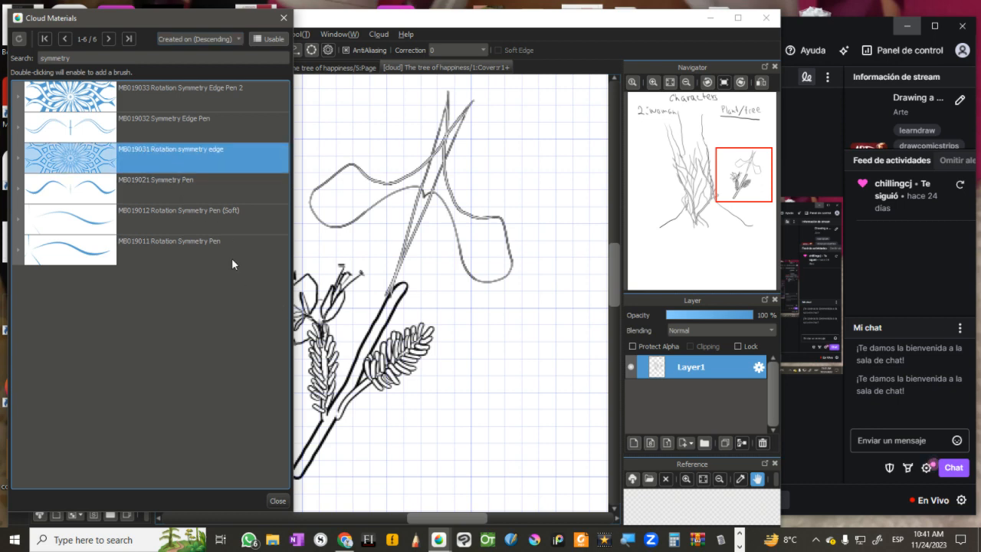
left_click(159, 94)
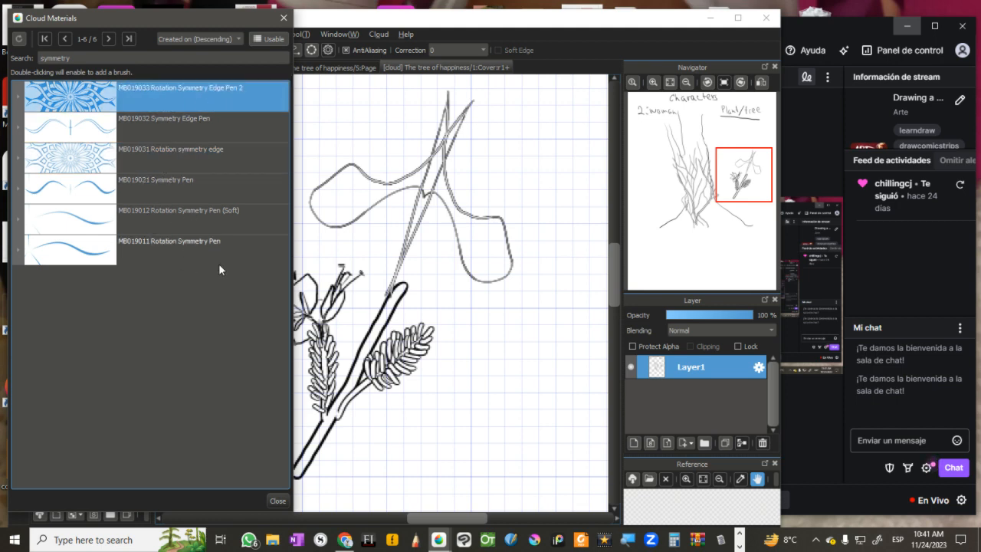
left_click(170, 242)
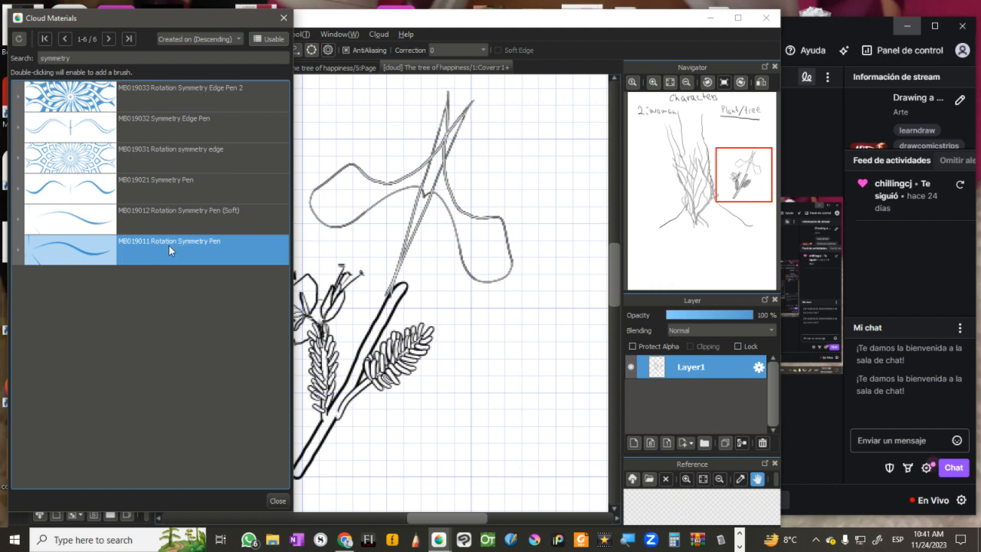
double_click(158, 242)
left_click(276, 500)
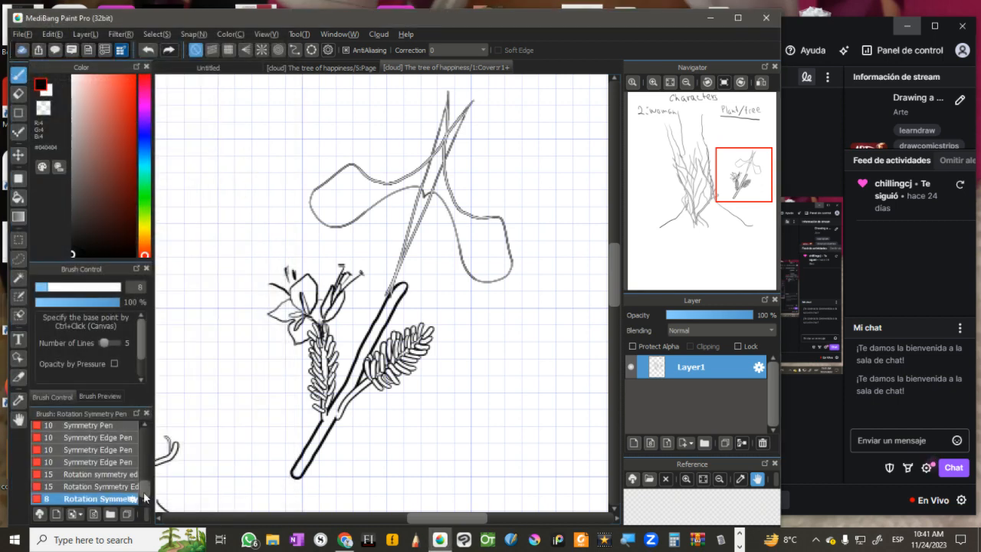
Step: Review the settings of both new rotation pens, and draw a wheel-like radial ornament above the flower sketch with Rotation Symmetry Edge Pen 2
double_click(102, 500)
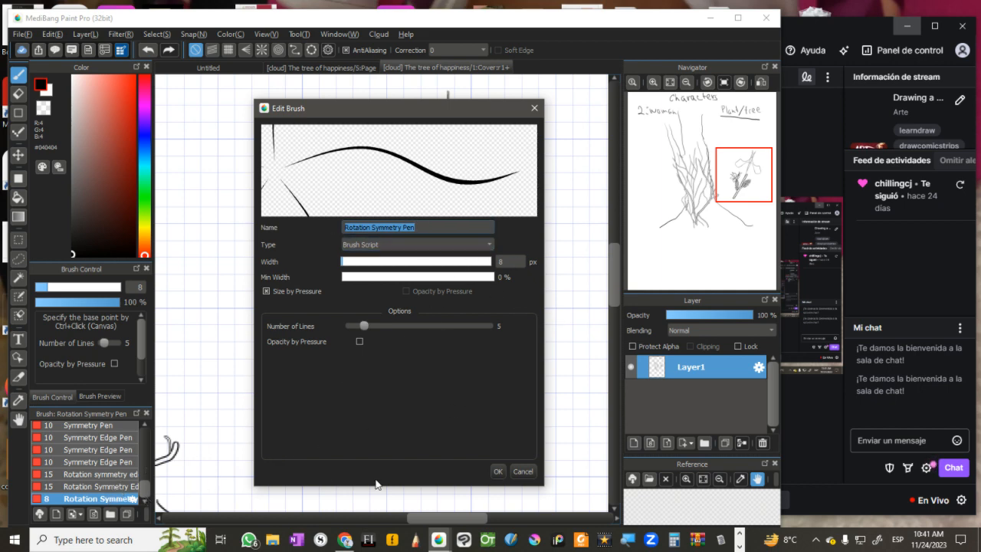
left_click(522, 472)
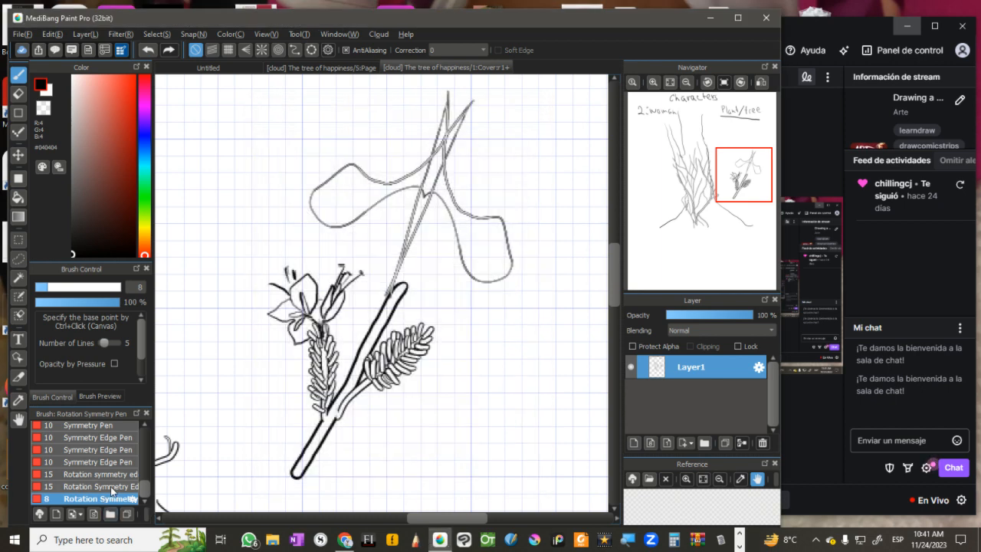
double_click(111, 486)
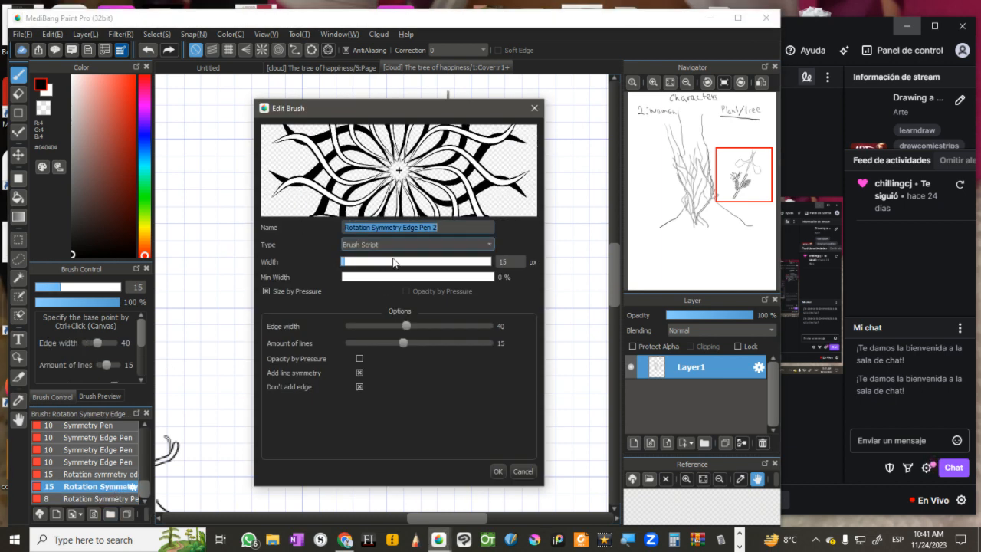
left_click(498, 471)
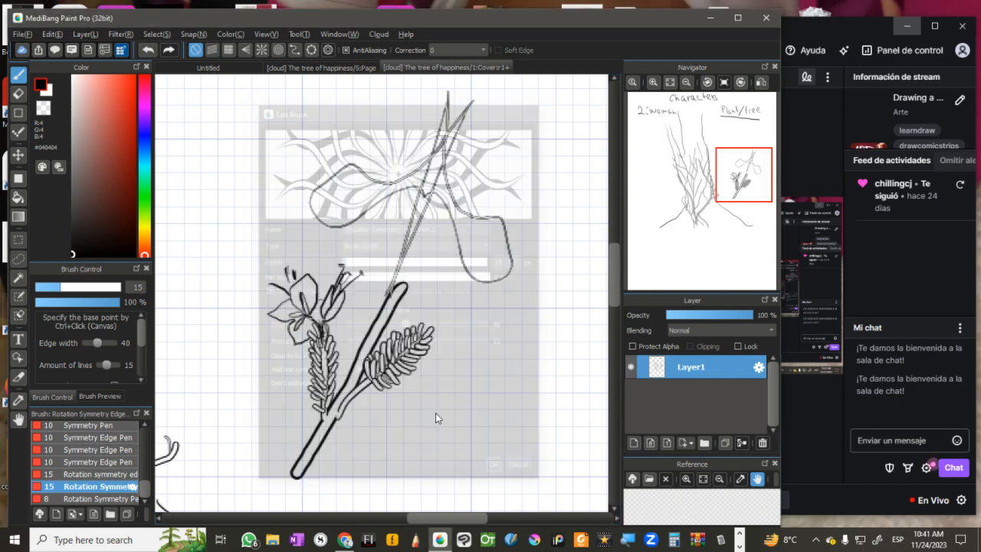
left_click_drag(209, 153, 266, 261)
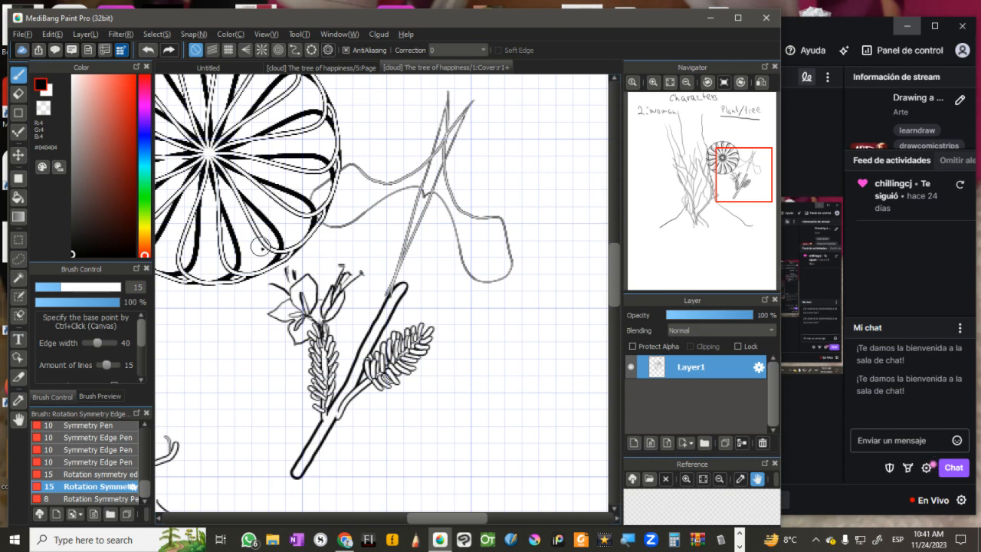
Step: Try the Rotation Symmetry Pen around the flower sketch, undo those strokes, and draw a five-petal flower in the empty area beside the leafy branch
left_click(112, 499)
mouse_move(209, 361)
left_mouse_down()
mouse_move(280, 422)
mouse_move(295, 422)
mouse_move(278, 449)
mouse_move(278, 358)
left_mouse_up()
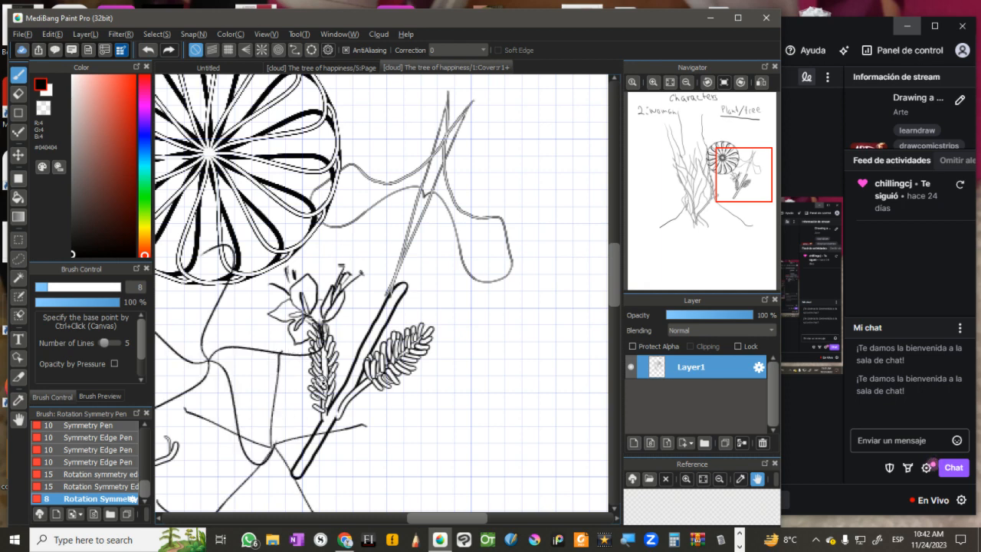
key("ctrl+z")
key("ctrl+z")
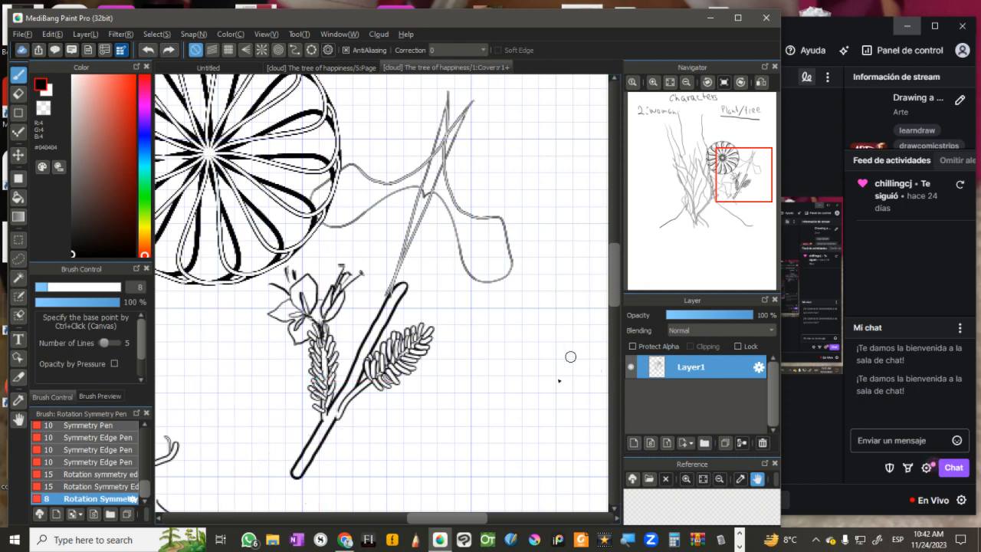
left_click(549, 387, "ctrl")
mouse_move(549, 387)
left_mouse_down()
mouse_move(498, 431)
mouse_move(537, 413)
mouse_move(553, 385)
mouse_move(531, 394)
left_mouse_up()
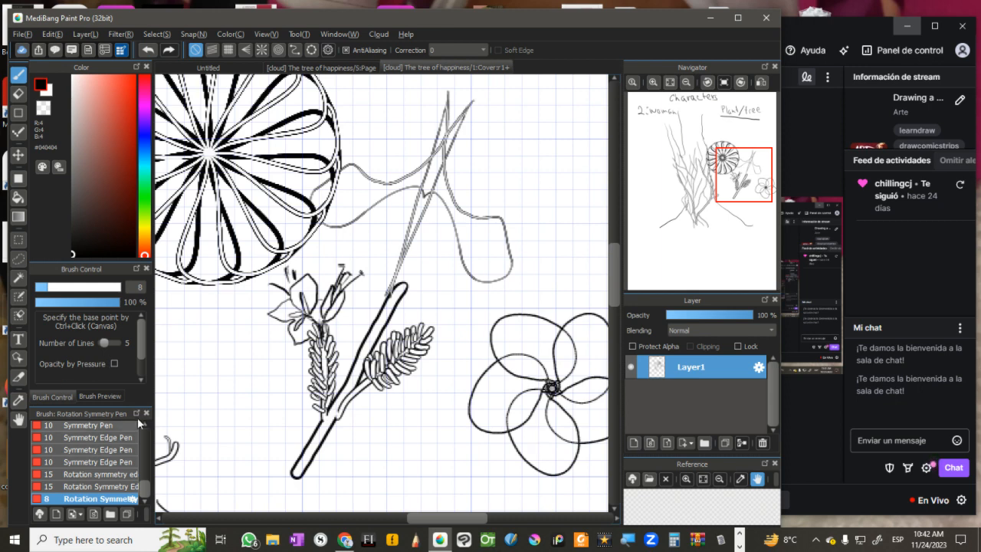
Step: Erase the overlapping inner petal lines of the five-petal flower with the Eraser, leaving one clean outline per petal
scroll(145, 433, "up", 6)
scroll(142, 429, "up", 3)
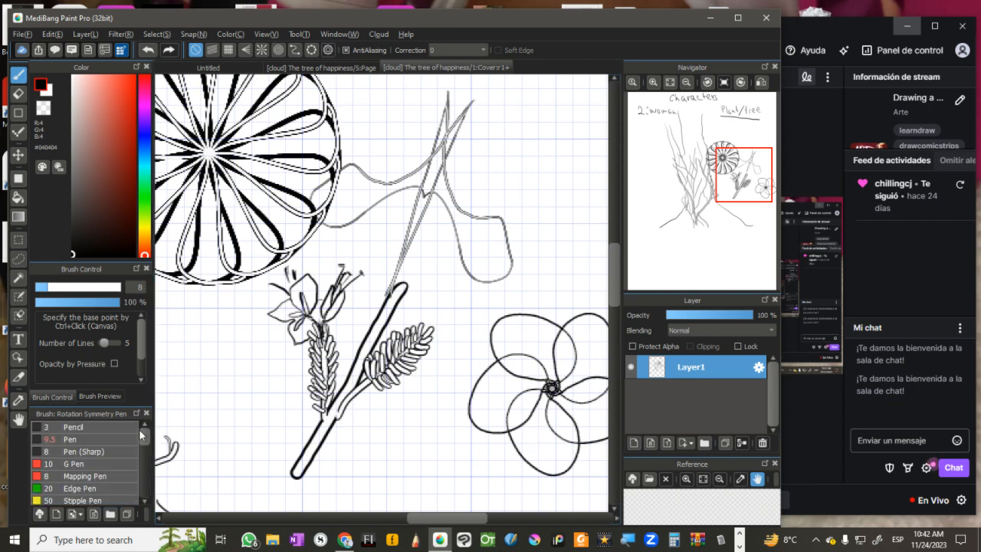
left_click(118, 434)
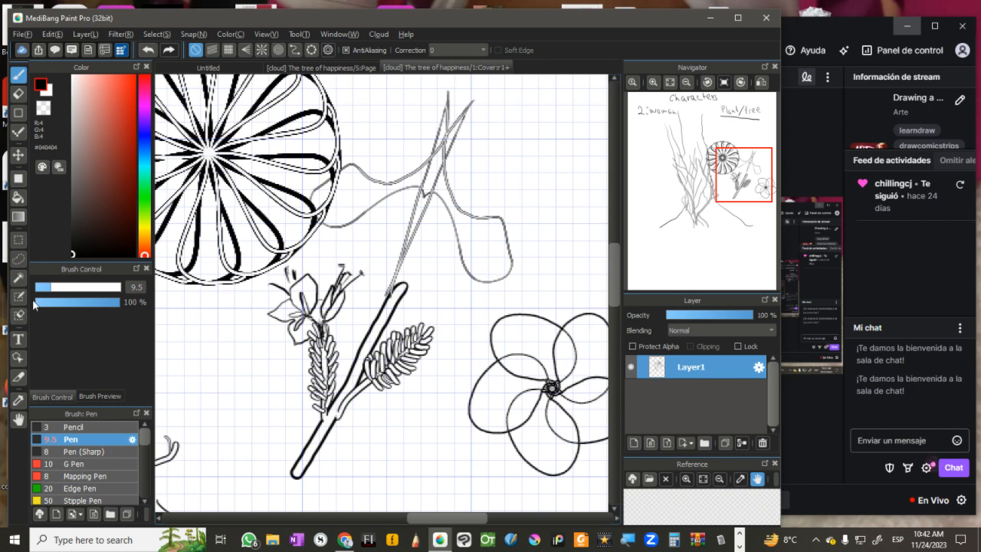
key("e")
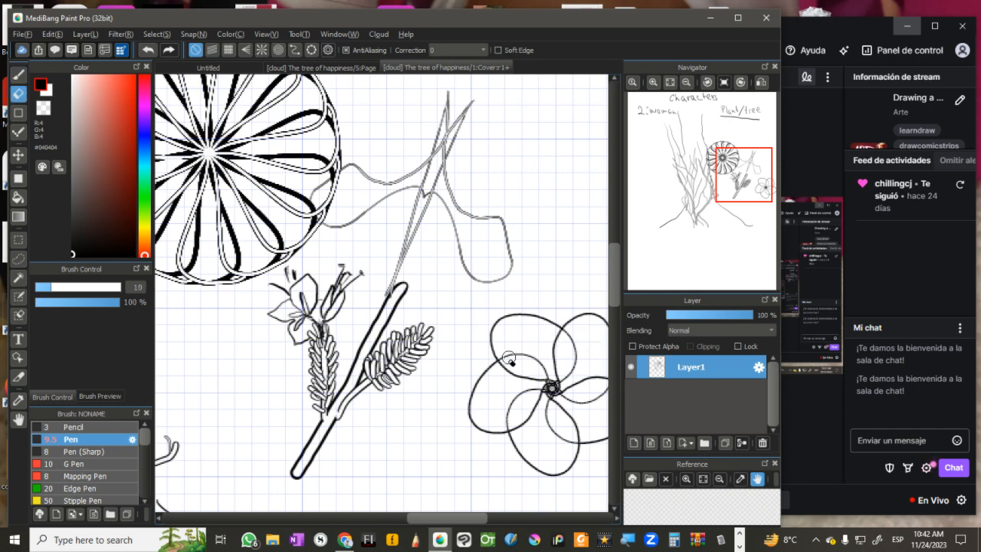
mouse_move(501, 355)
left_mouse_down()
mouse_move(525, 352)
mouse_move(545, 372)
mouse_move(502, 358)
left_mouse_up()
mouse_move(572, 339)
left_mouse_down()
mouse_move(577, 357)
mouse_move(564, 380)
left_mouse_up()
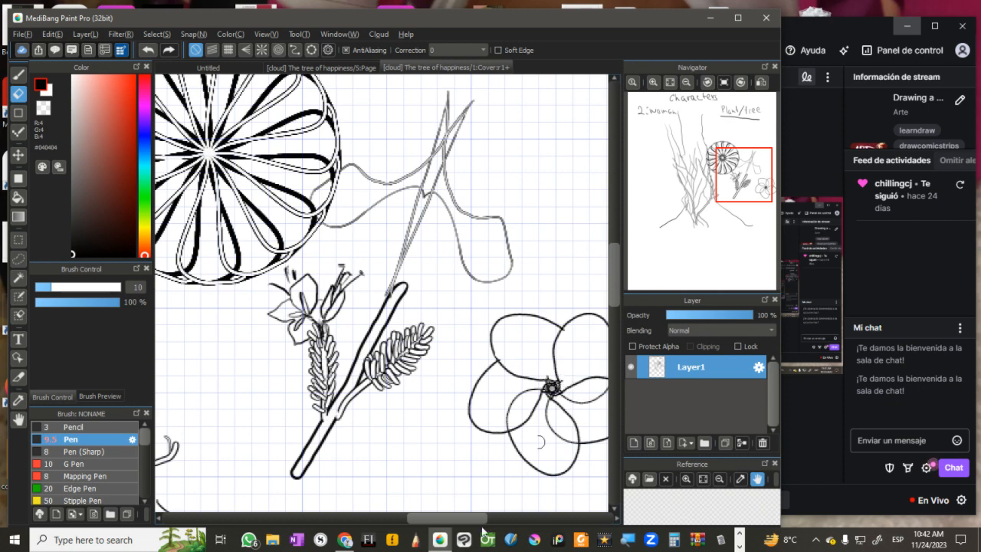
left_click_drag(476, 522, 493, 520)
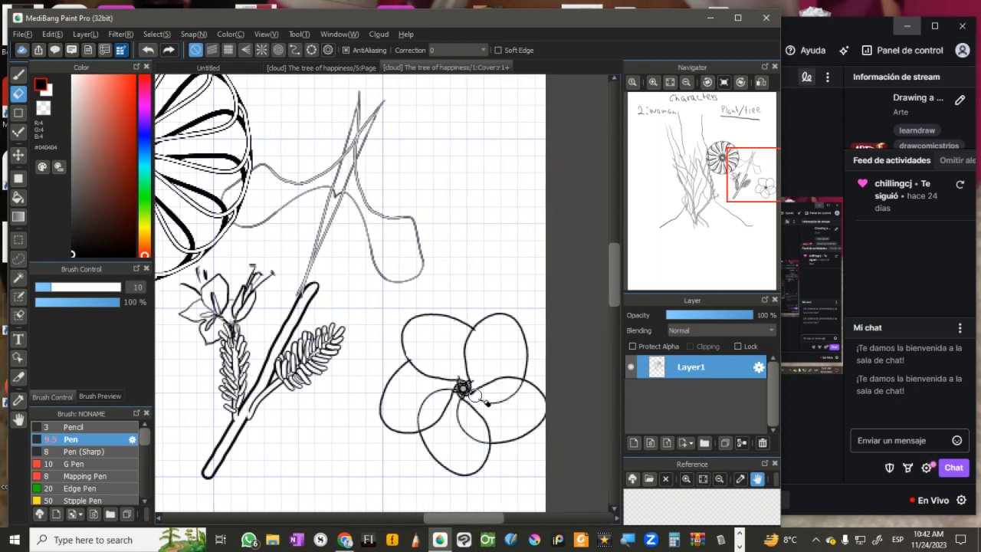
left_click_drag(489, 401, 520, 384)
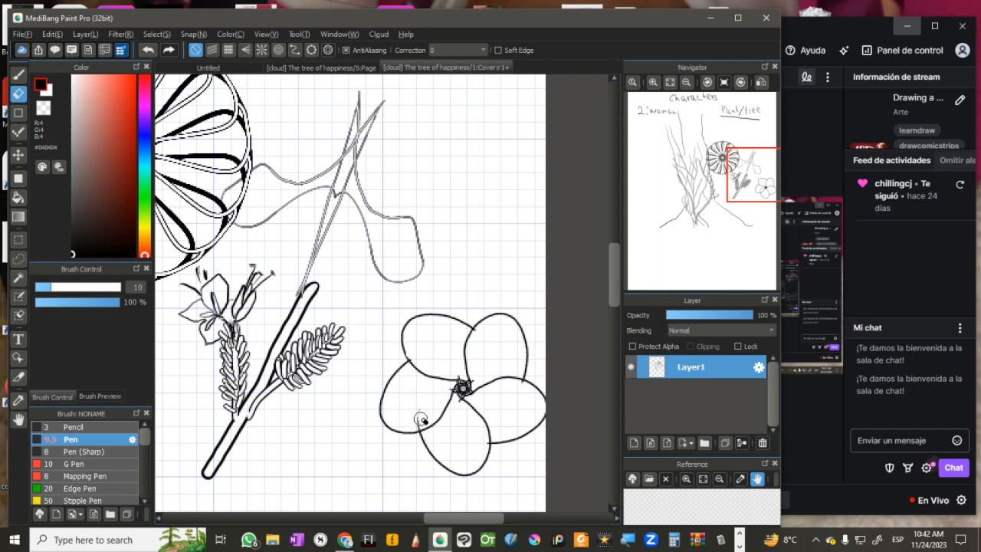
Step: Draw thick Pen lines from the flower's centre to the edges of its upper petals, and save the cover page
key("b")
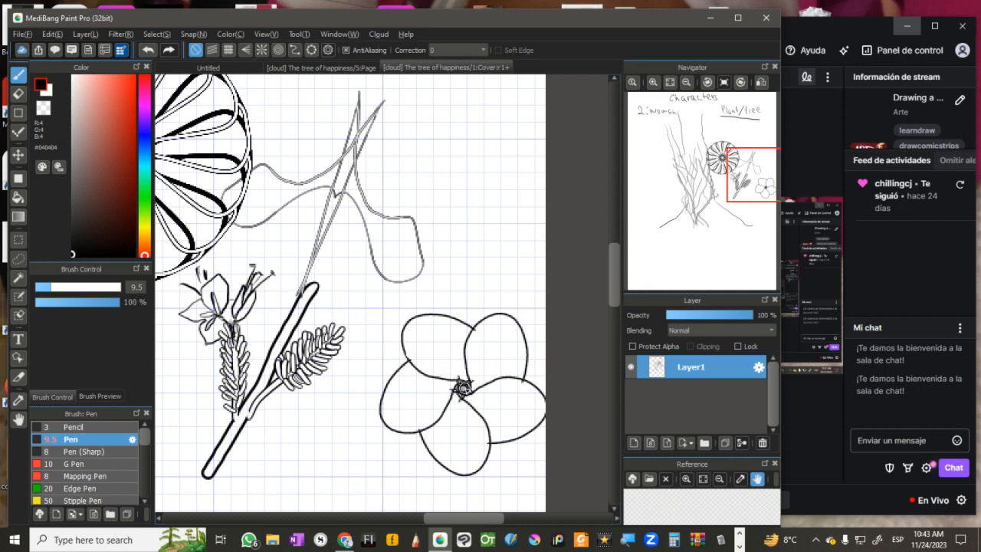
mouse_move(464, 389)
left_mouse_down()
mouse_move(460, 331)
mouse_move(476, 346)
left_mouse_up()
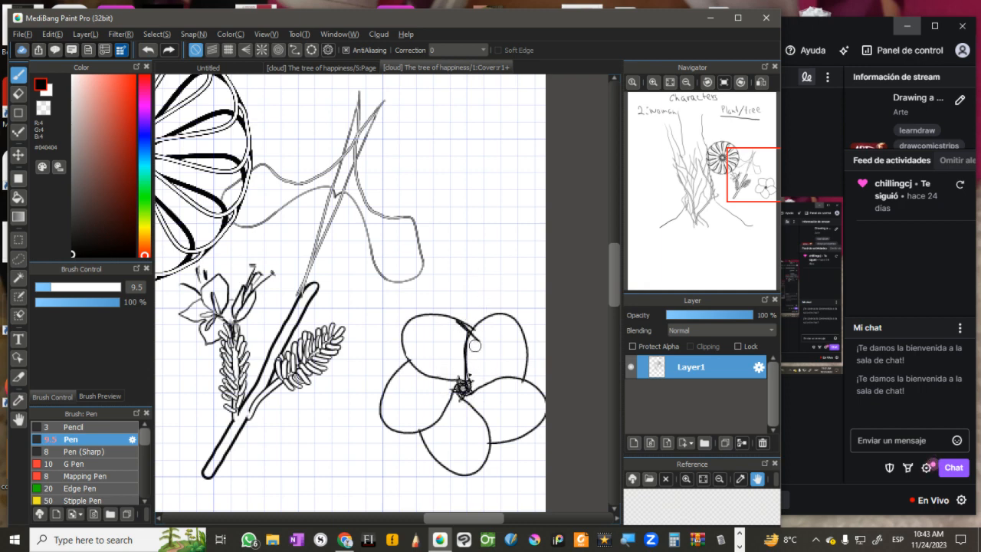
mouse_move(463, 386)
left_mouse_down()
mouse_move(408, 323)
mouse_move(405, 340)
left_mouse_up()
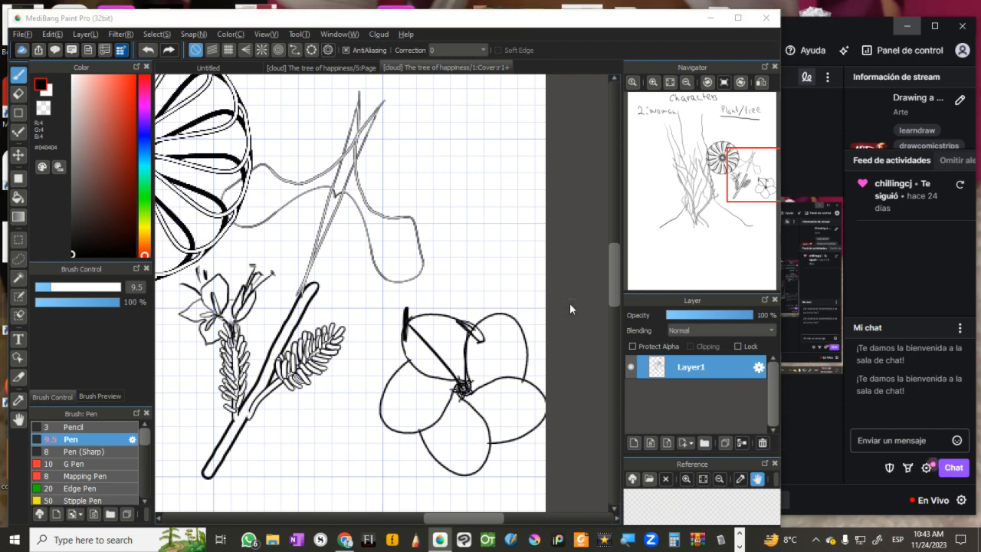
key("ctrl+s")
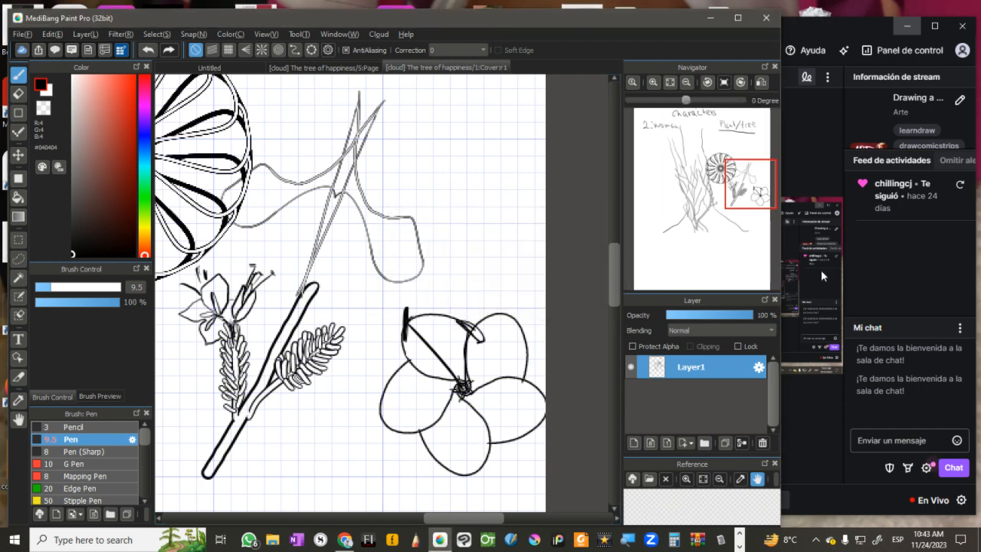
Step: Switch to Twitch Studio and request the end of the stream
left_click(806, 412)
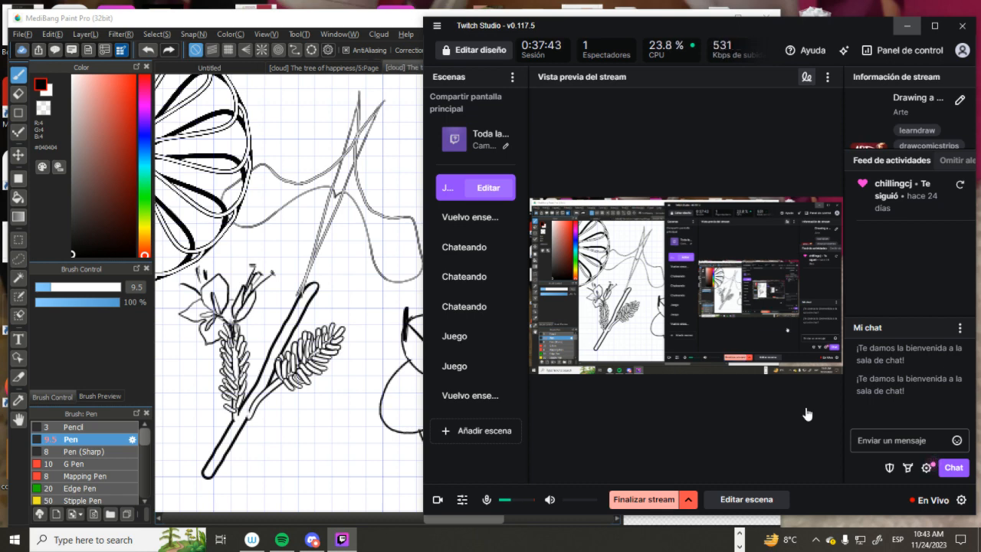
left_click(644, 500)
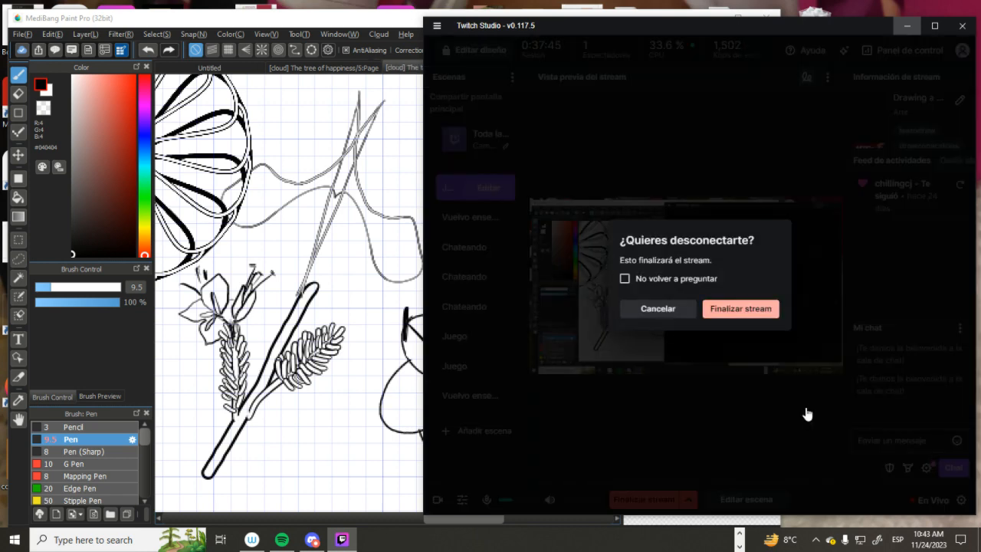